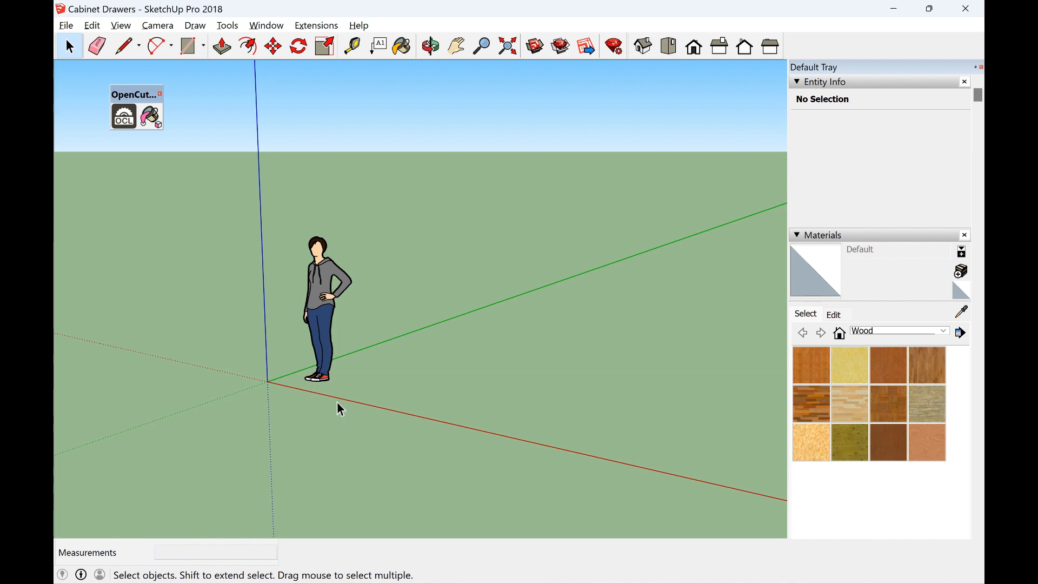
Delete the default human figure and draw a 0.57 by 0.438 m rectangle on the ground starting at the origin
left_click(324, 298)
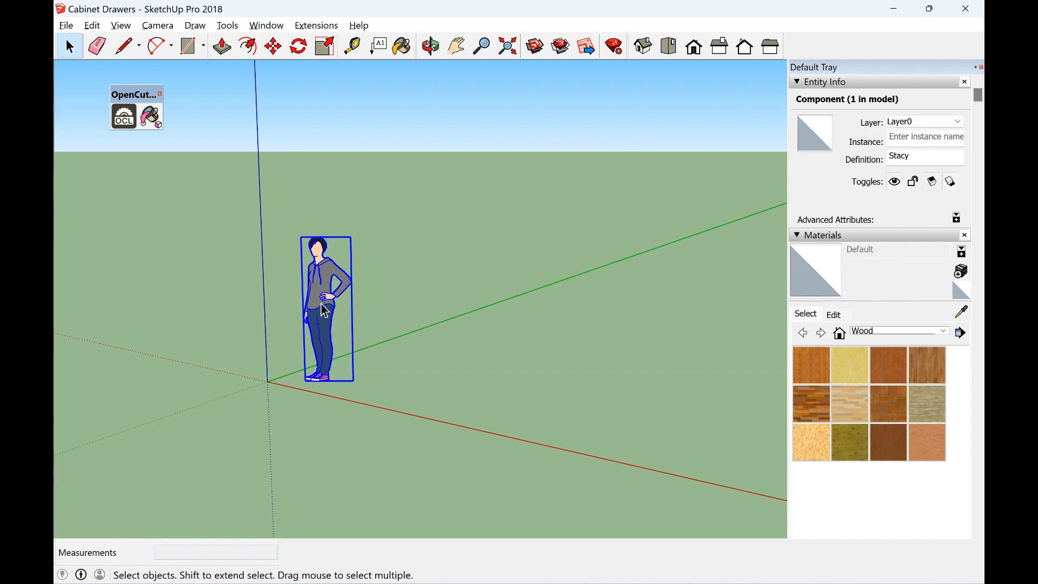
key("Delete")
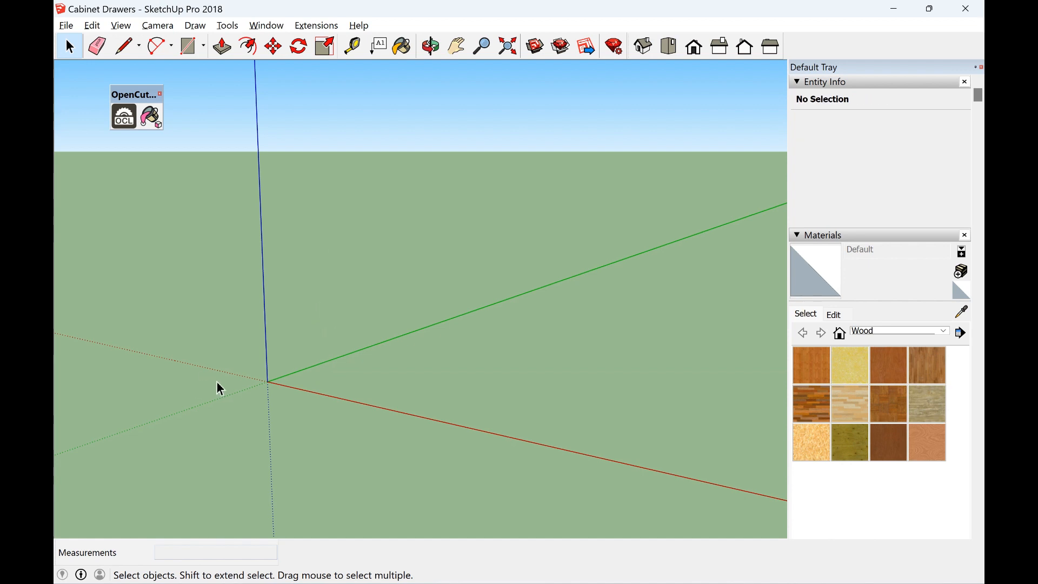
left_click(186, 55)
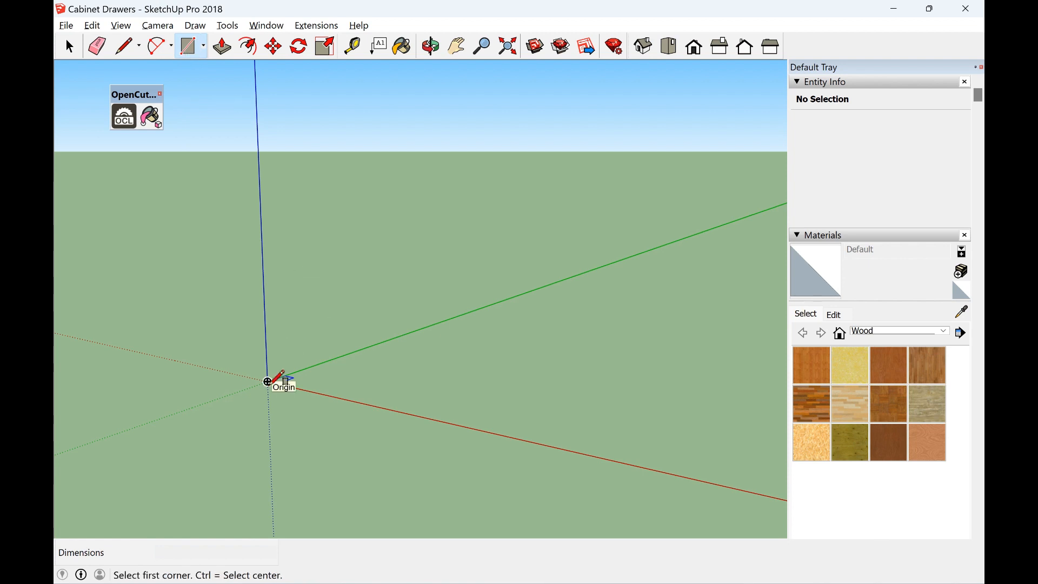
left_click(267, 382)
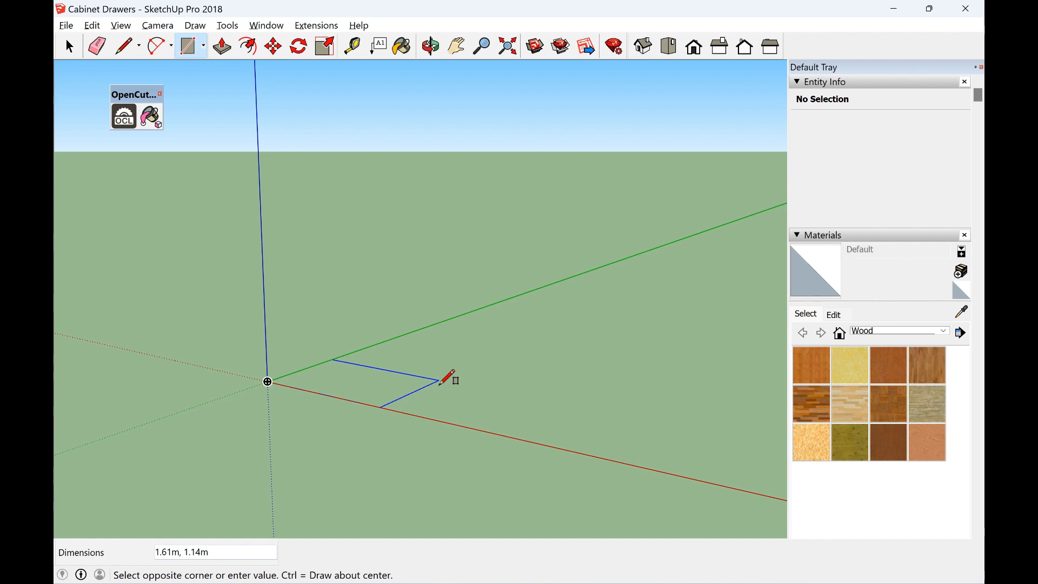
type("0.57,0.438")
key("Return")
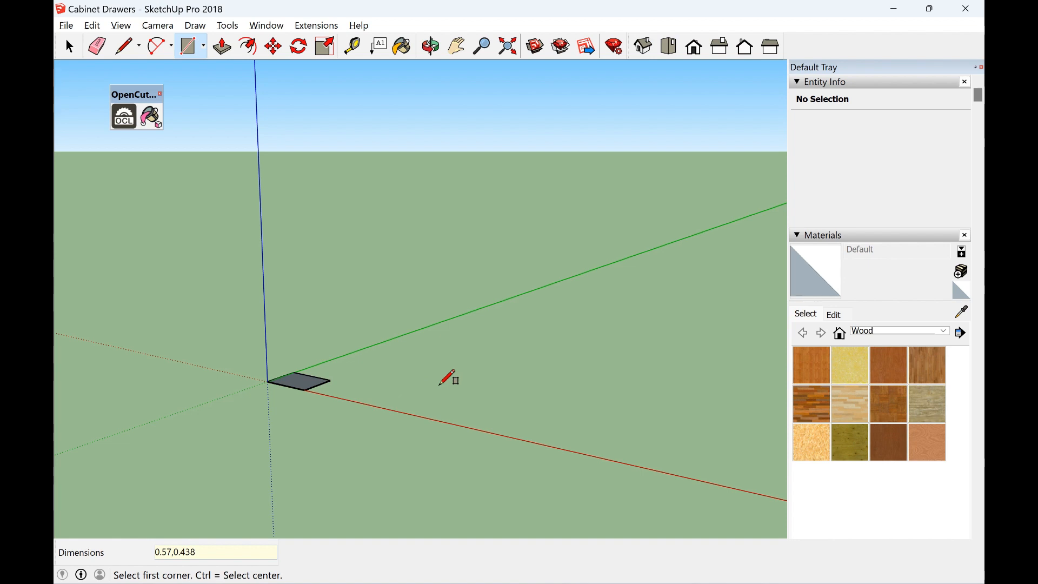
Push/Pull the rectangle's face upward by 0.018 m to form a panel
scroll(297, 371, "up", 5)
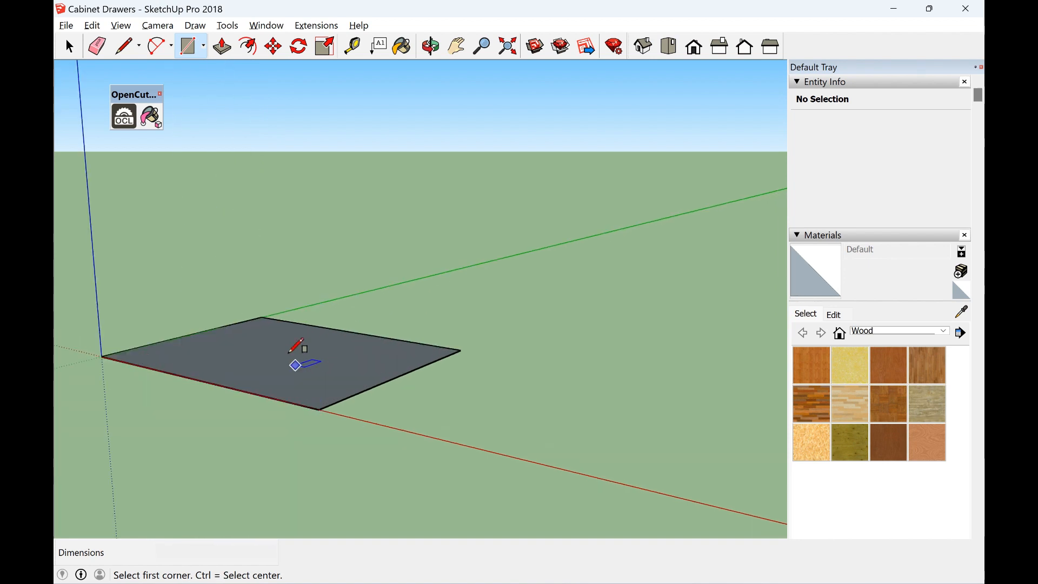
scroll(297, 345, "up", 1)
left_click(70, 47)
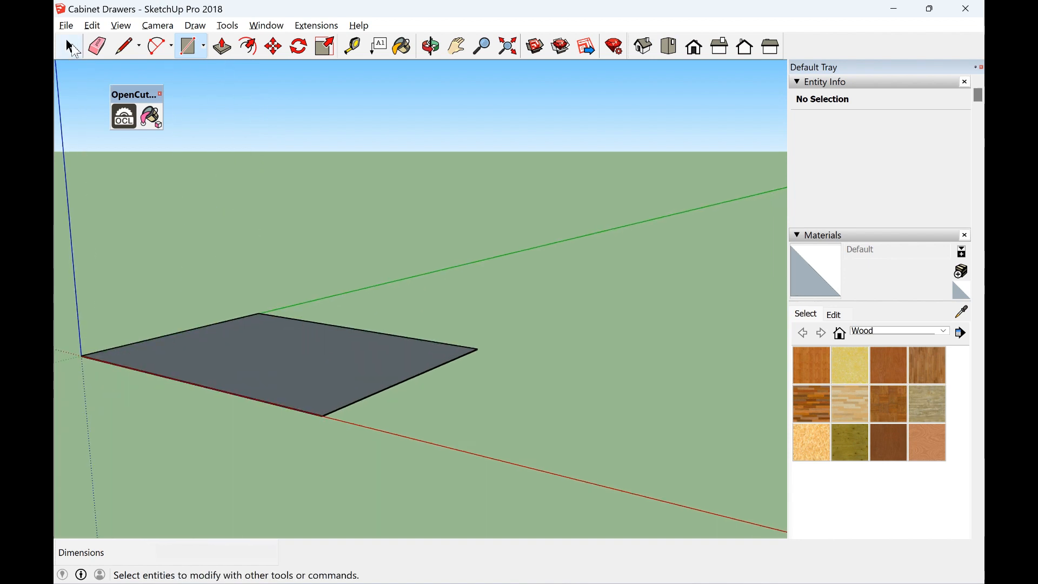
left_click(241, 338)
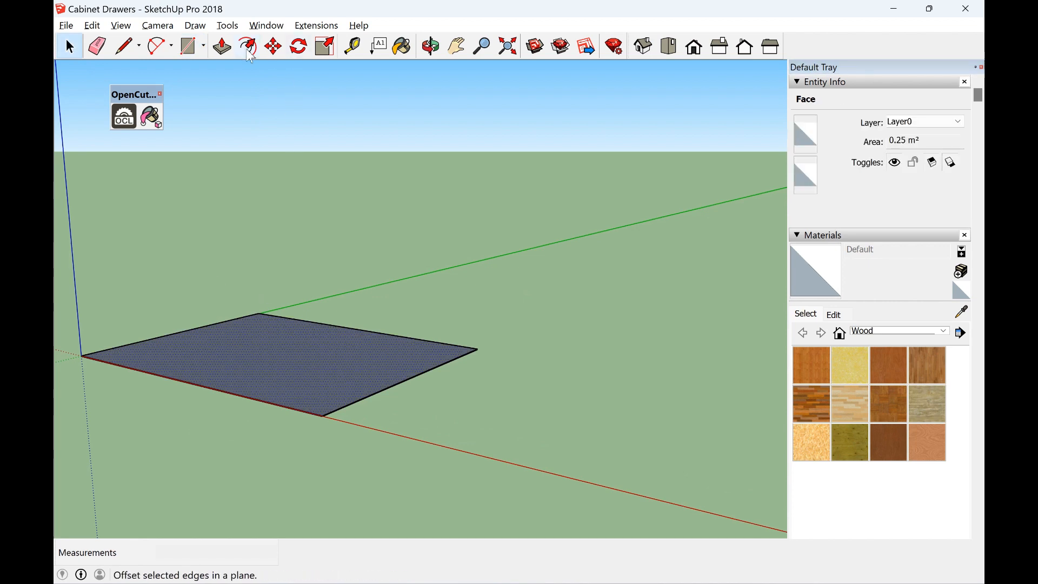
left_click(222, 47)
left_click(302, 368)
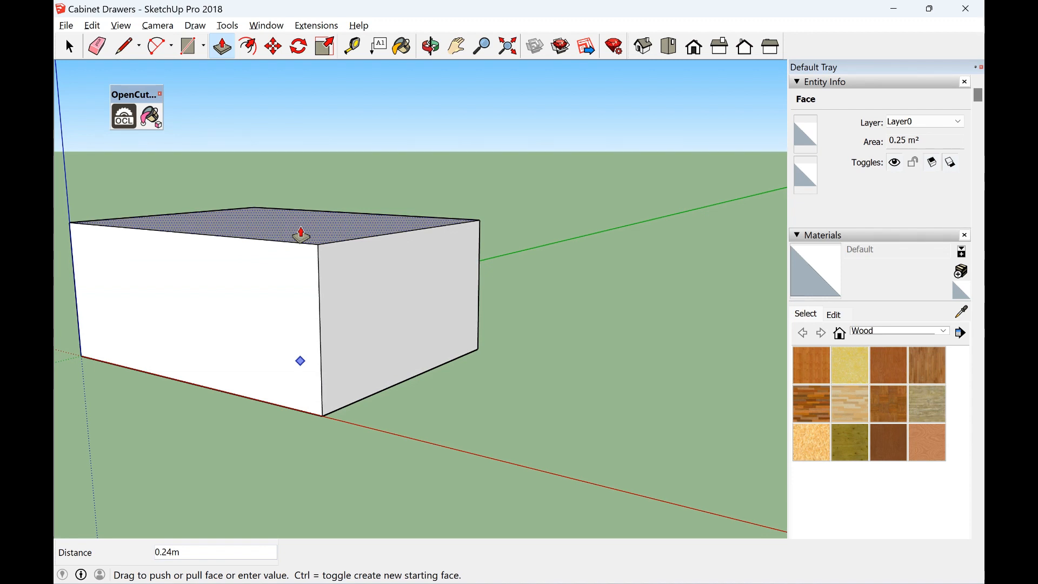
type("0.018")
key("Return")
left_click(69, 48)
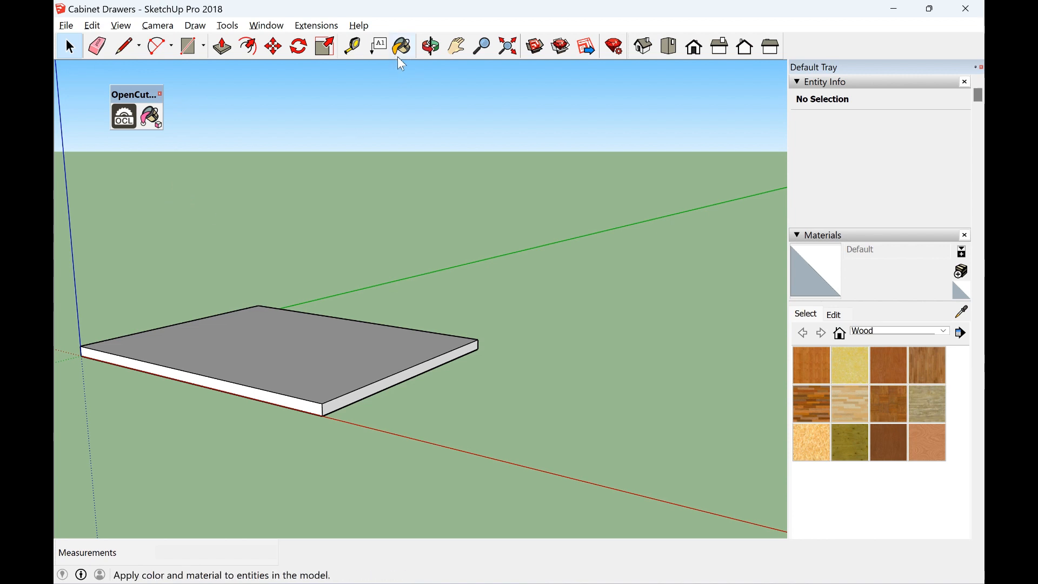
Turn all of the panel's geometry into a component named Carcass Base
left_click(461, 53)
left_click_drag(415, 213, 483, 300)
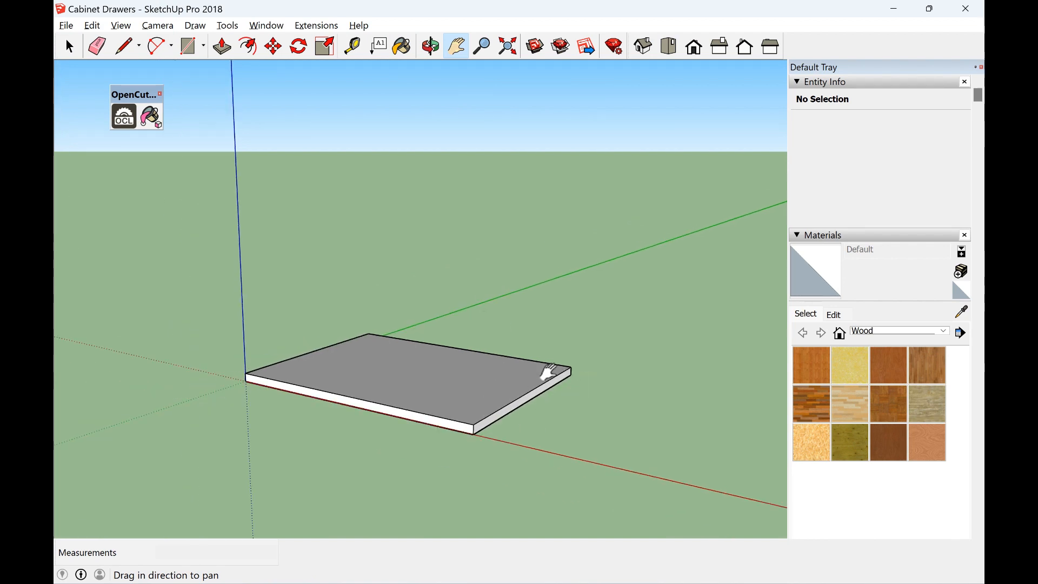
left_click(69, 46)
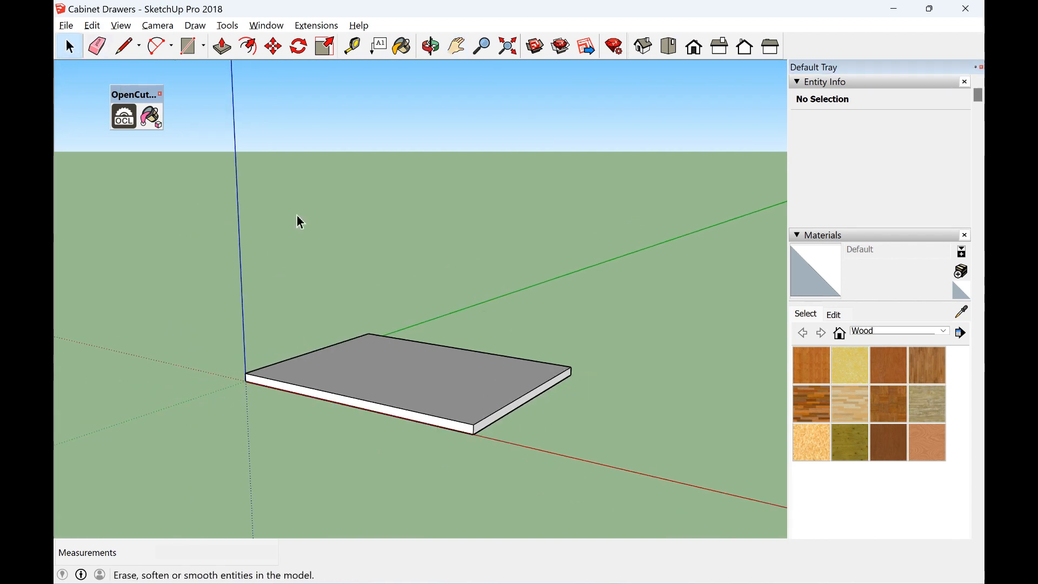
left_click_drag(222, 295, 598, 505)
right_click(432, 395)
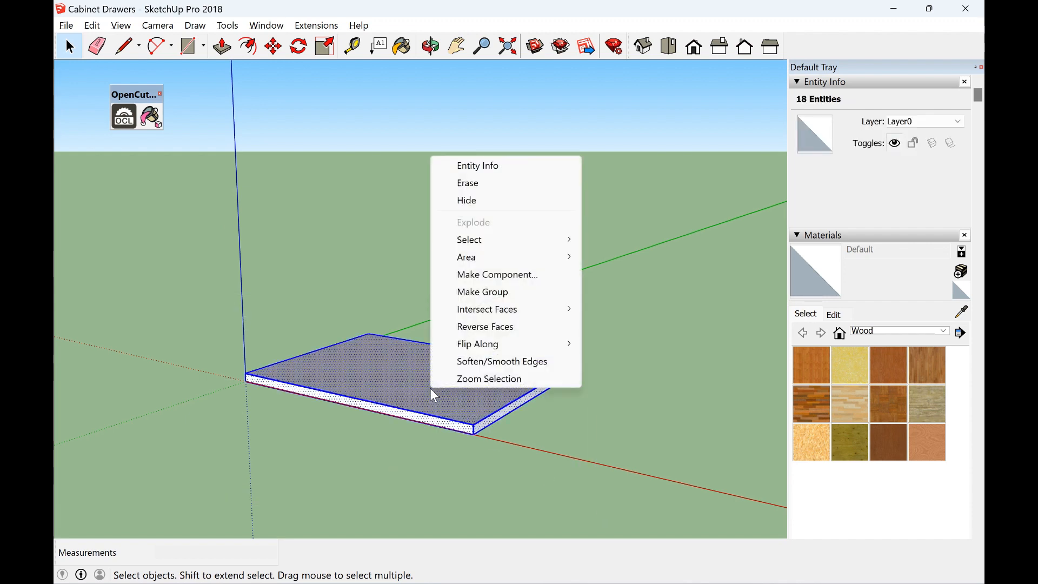
left_click(506, 275)
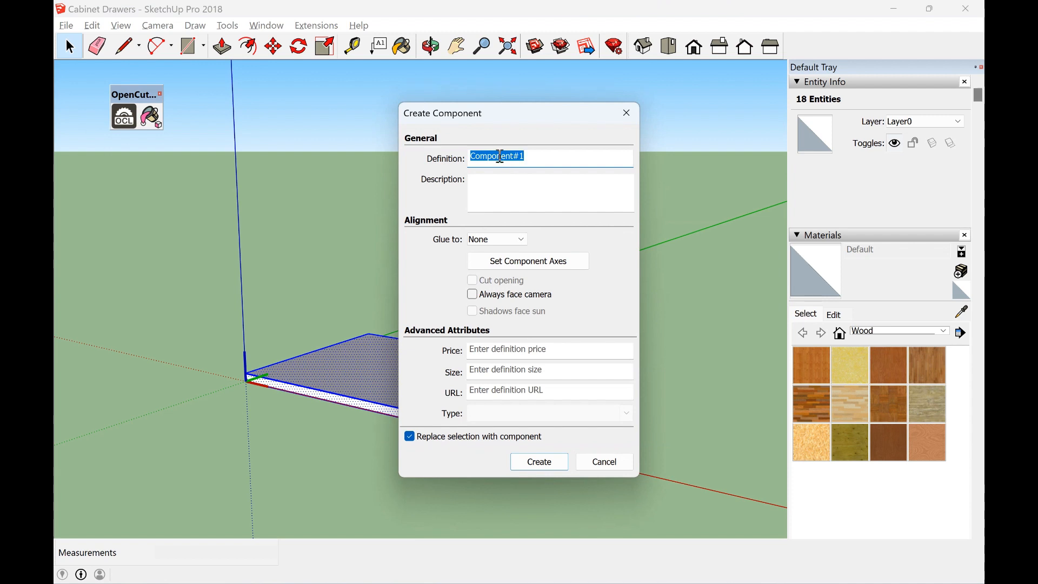
type("Carcas")
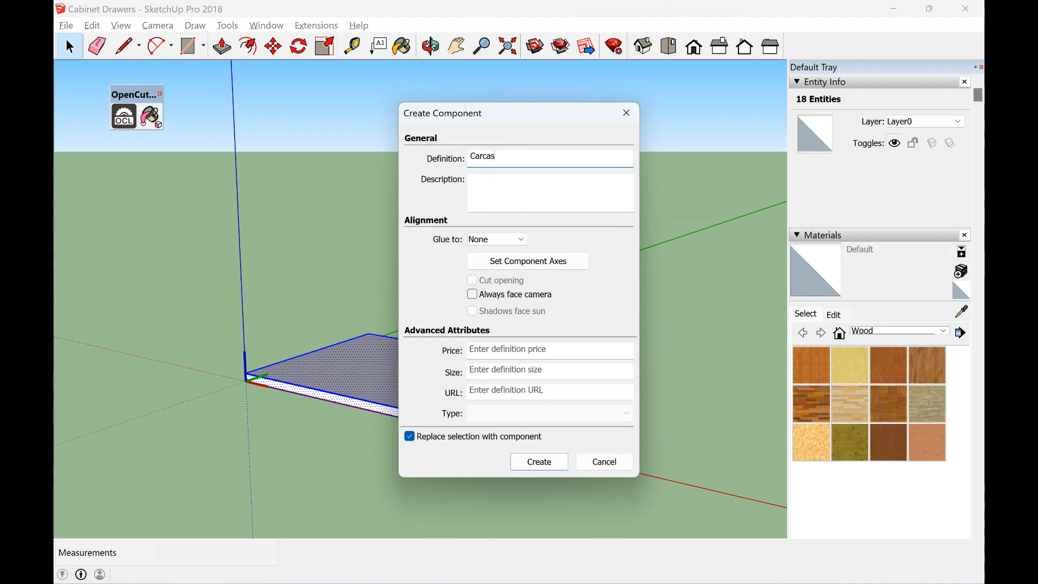
type("s Base")
key("Return")
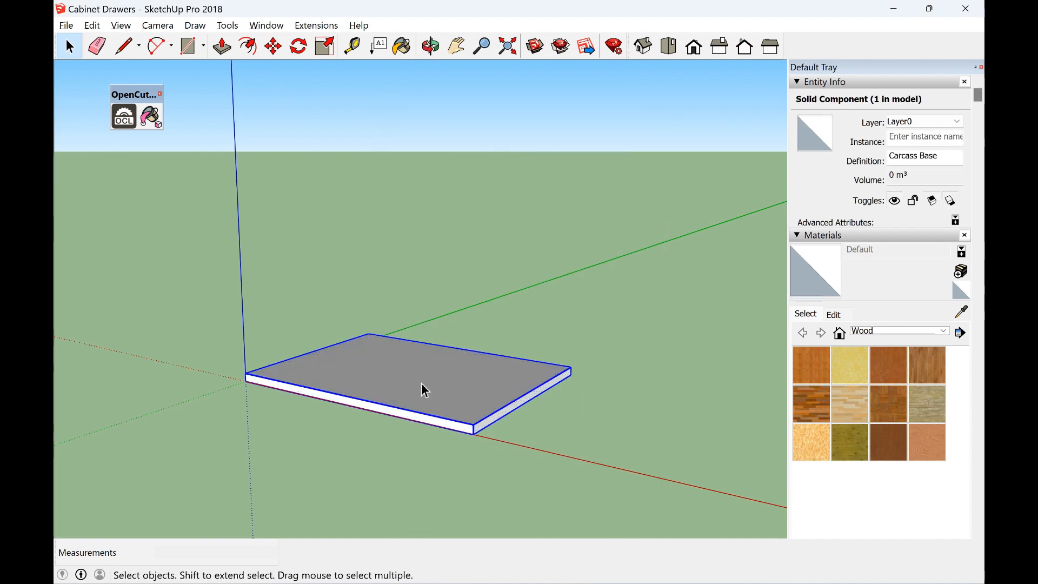
Paste a copy of the Carcass Base panel behind the original along the green axis and make the copy unique
right_click(459, 379)
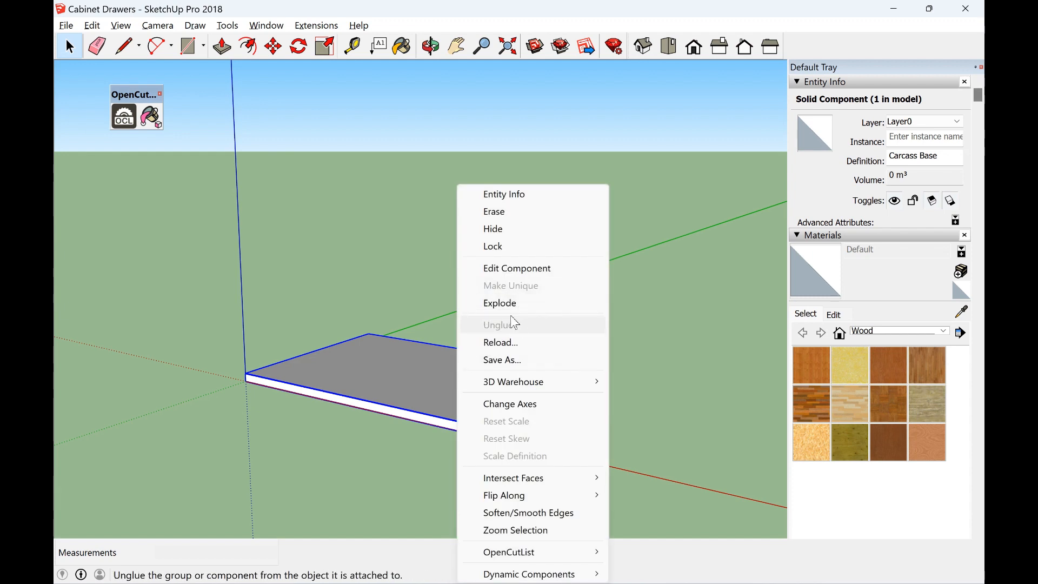
left_click(418, 396)
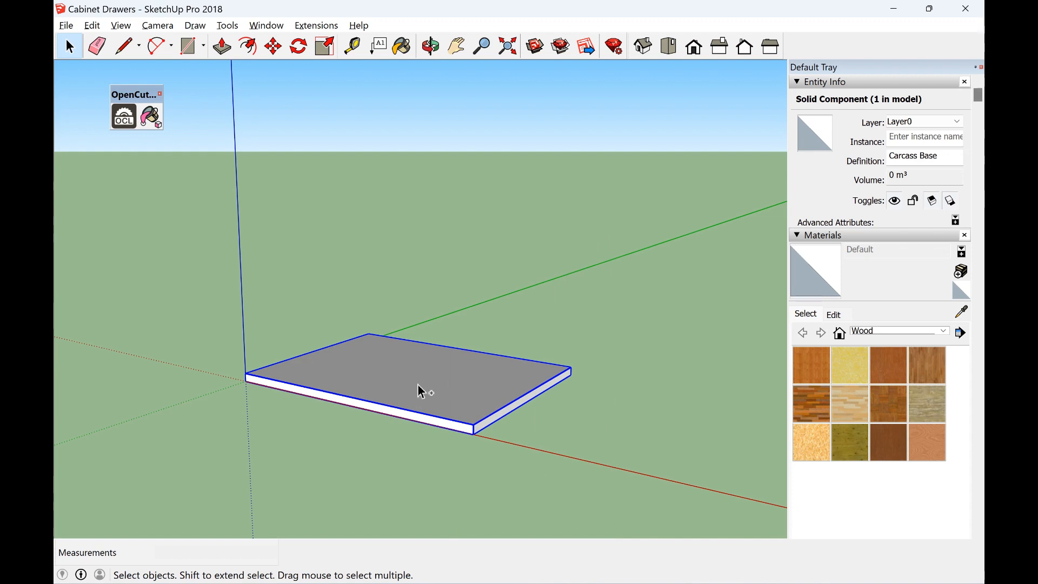
left_click(542, 326)
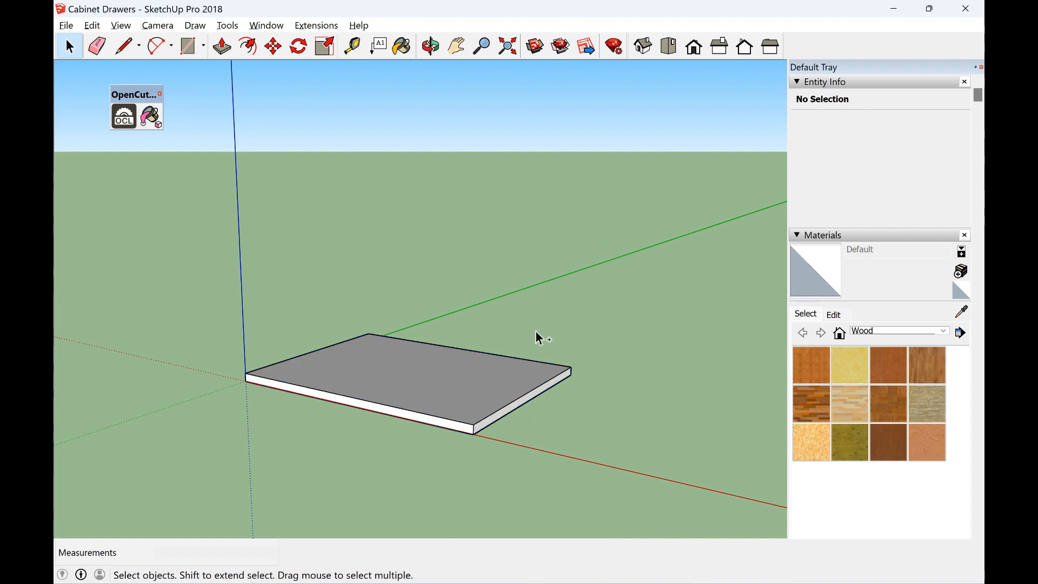
key("ctrl+v")
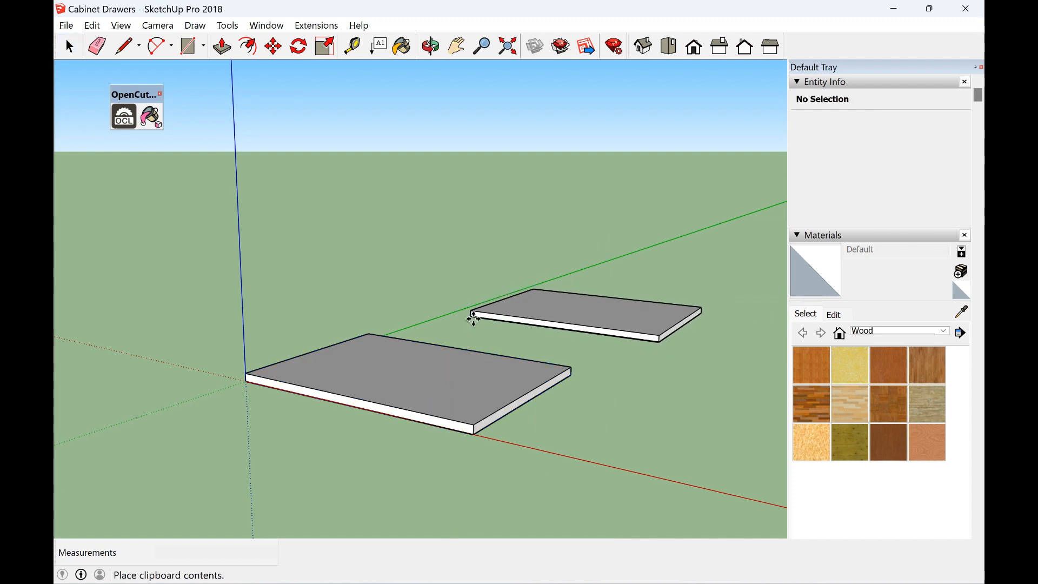
left_click(467, 313)
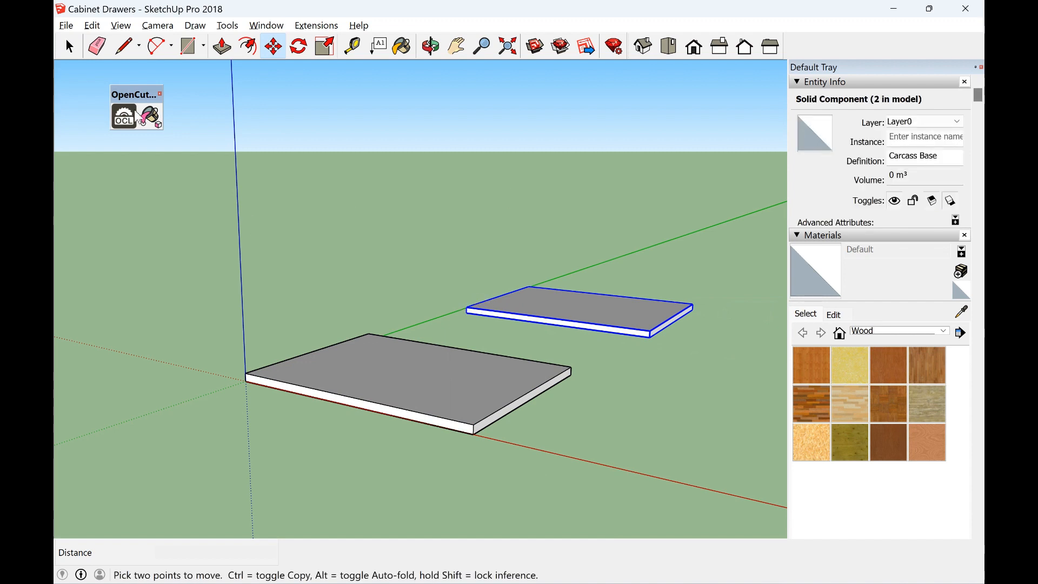
left_click(68, 47)
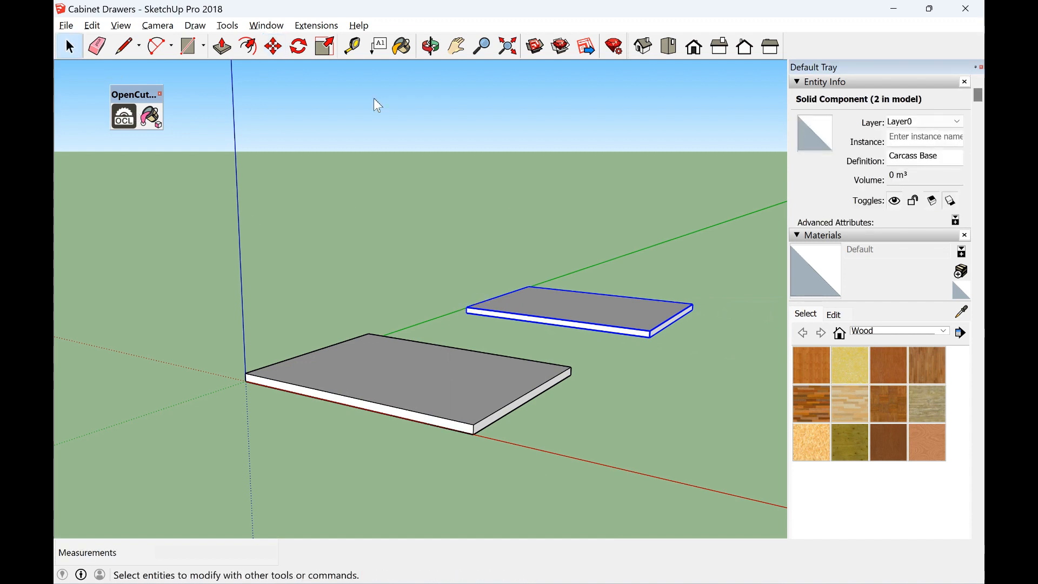
right_click(564, 313)
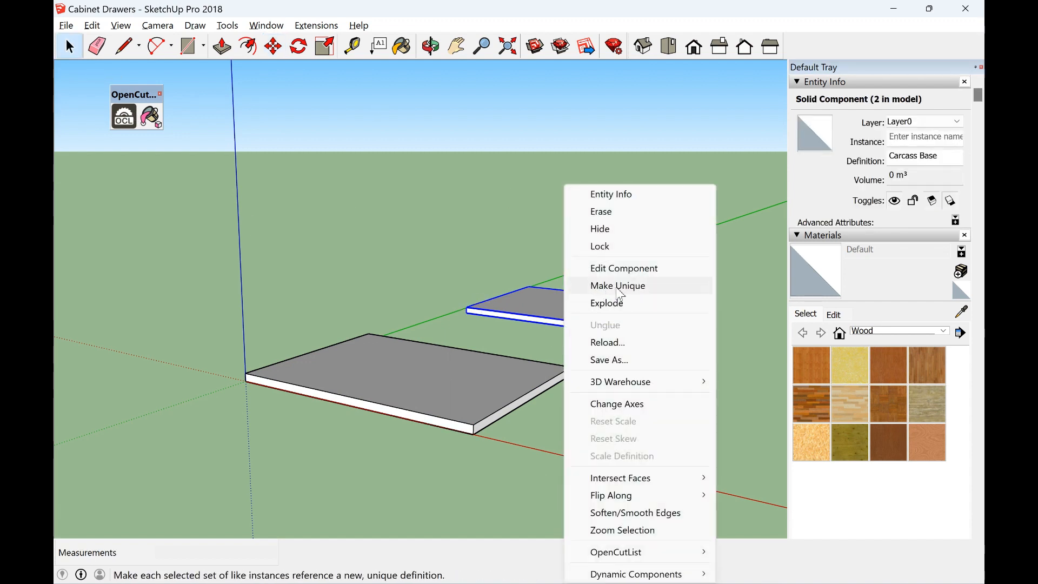
left_click(618, 286)
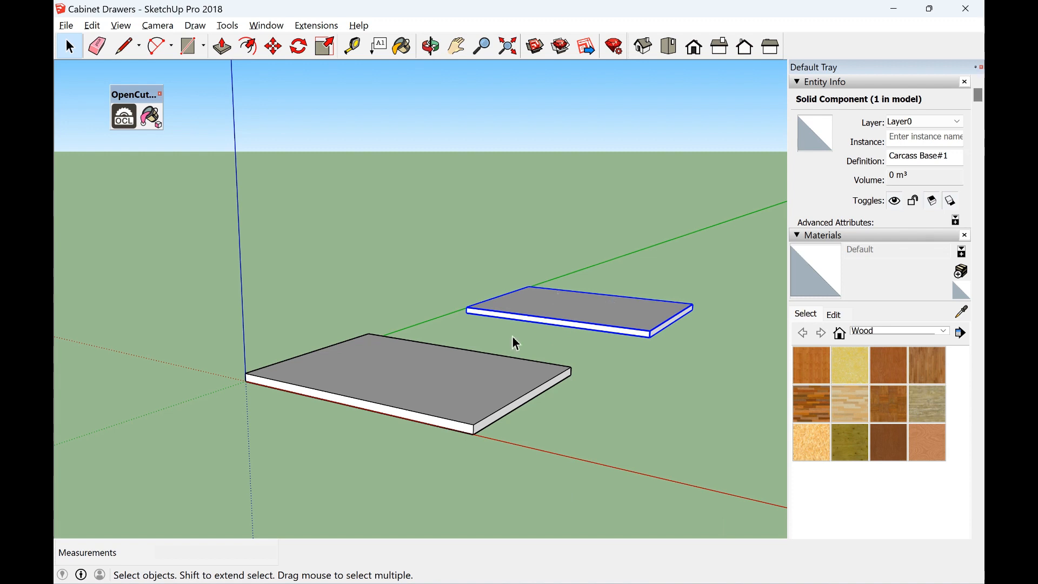
Explode the copied panel and make its geometry into a new component named Carcass Top
scroll(614, 322, "up", 3)
right_click(586, 307)
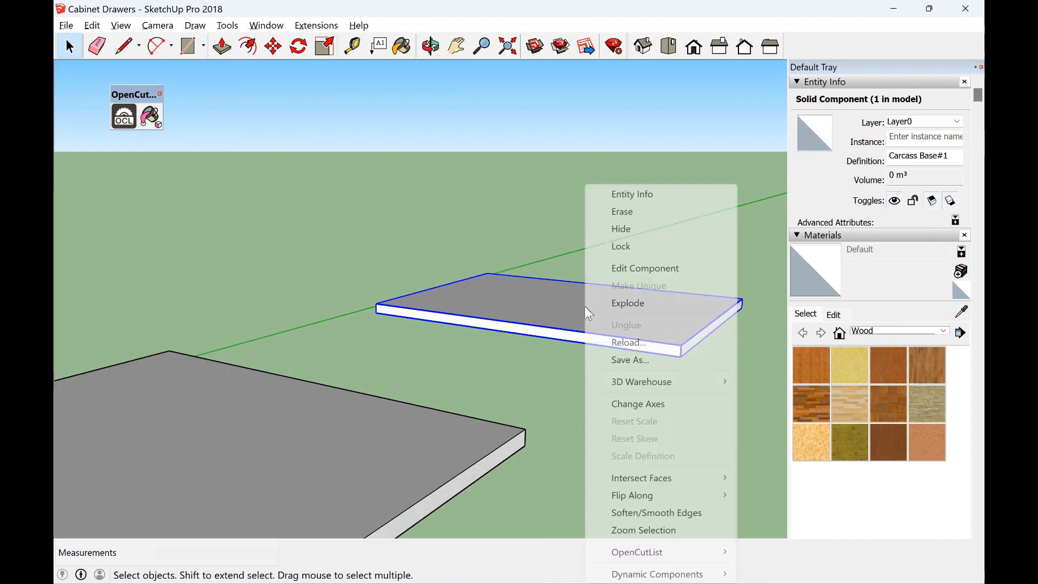
left_click(636, 303)
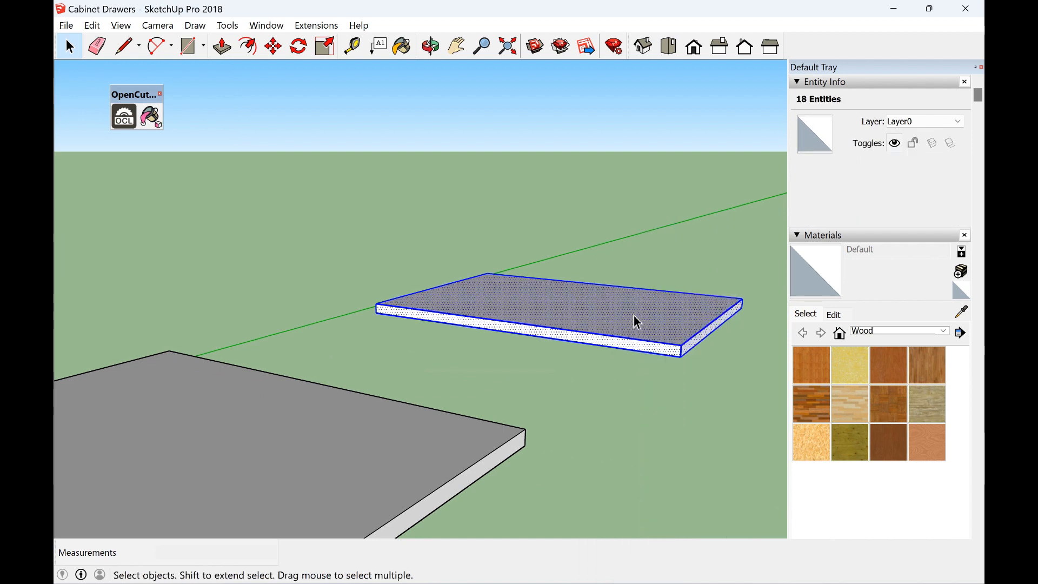
right_click(620, 317)
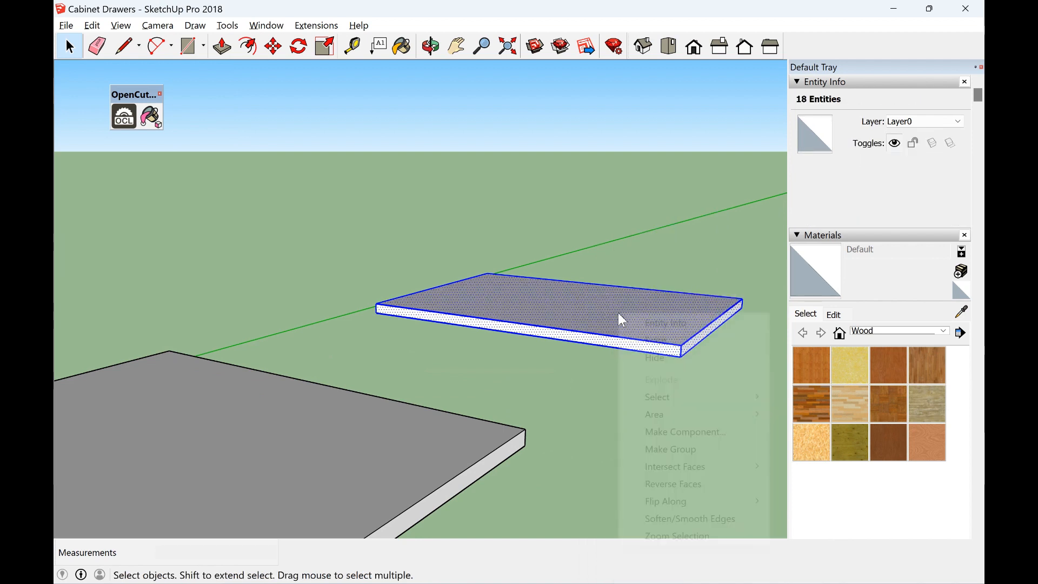
left_click(692, 438)
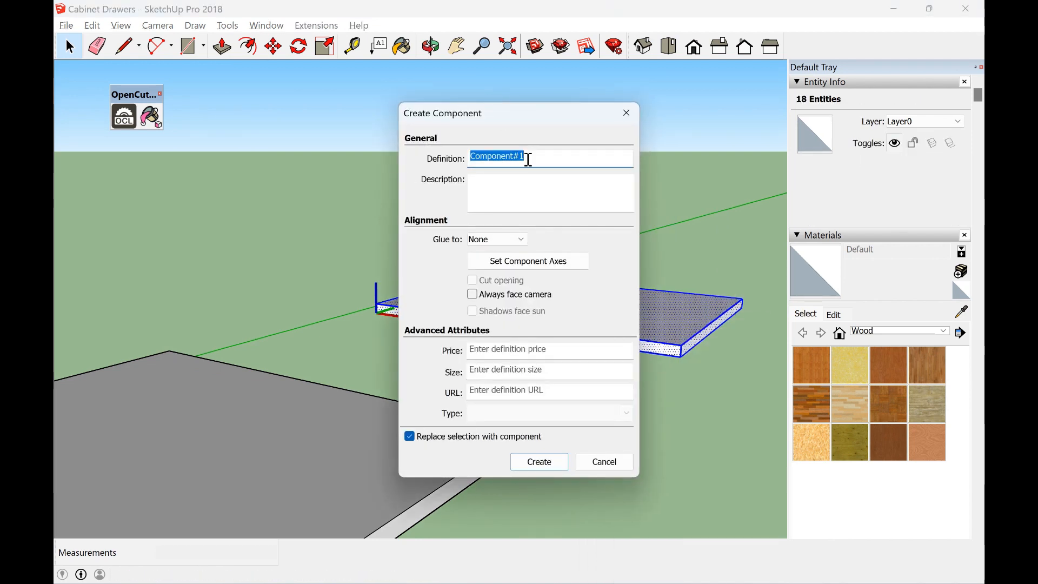
type("Carc")
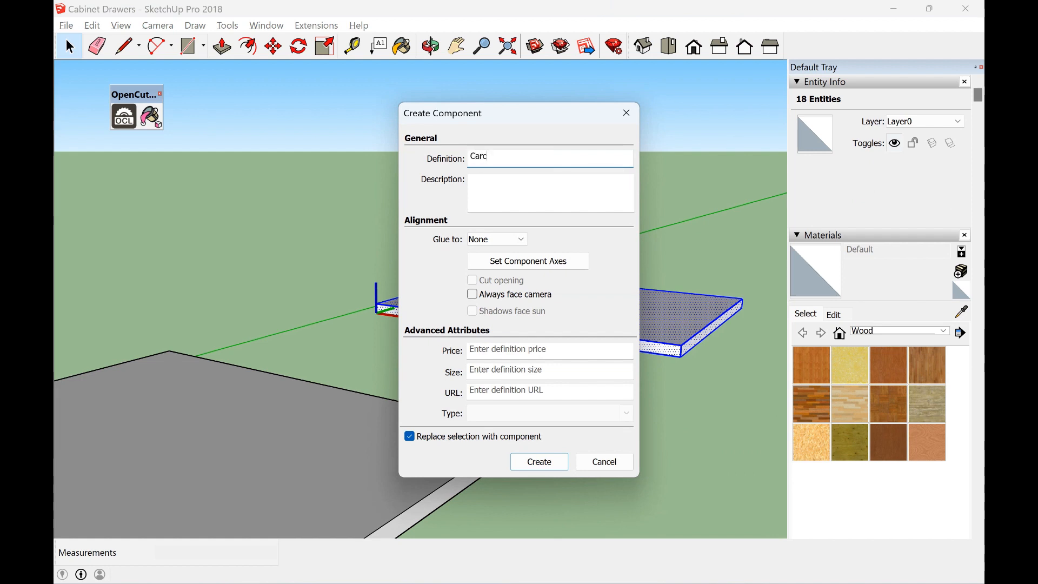
type("ass Top")
key("Return")
Draw an upright rectangle 0.438 m wide by 0.614 m high on the red axis beside the Carcass Base, in the front view
scroll(479, 356, "down", 5)
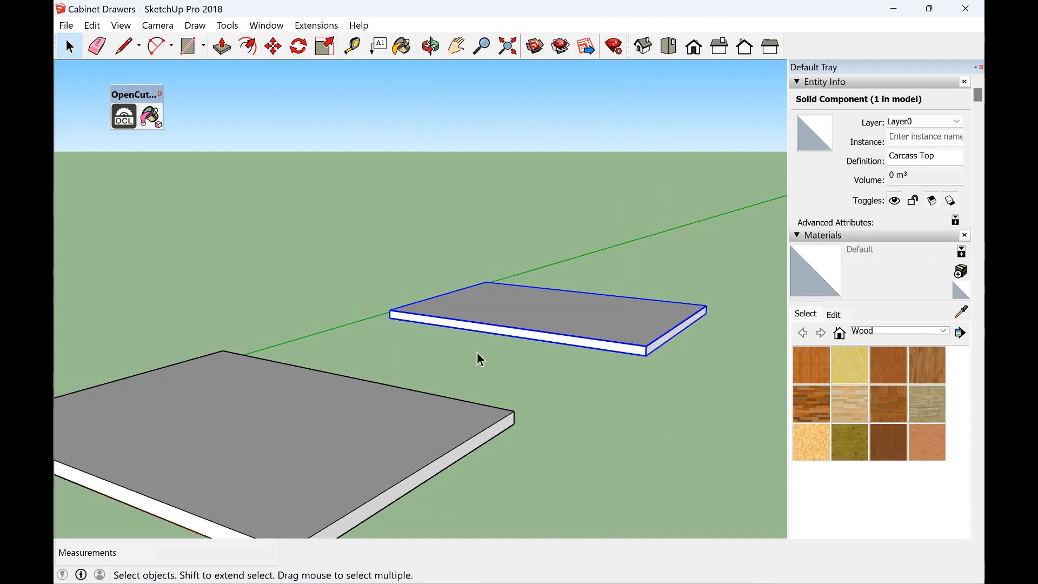
scroll(472, 347, "down", 2)
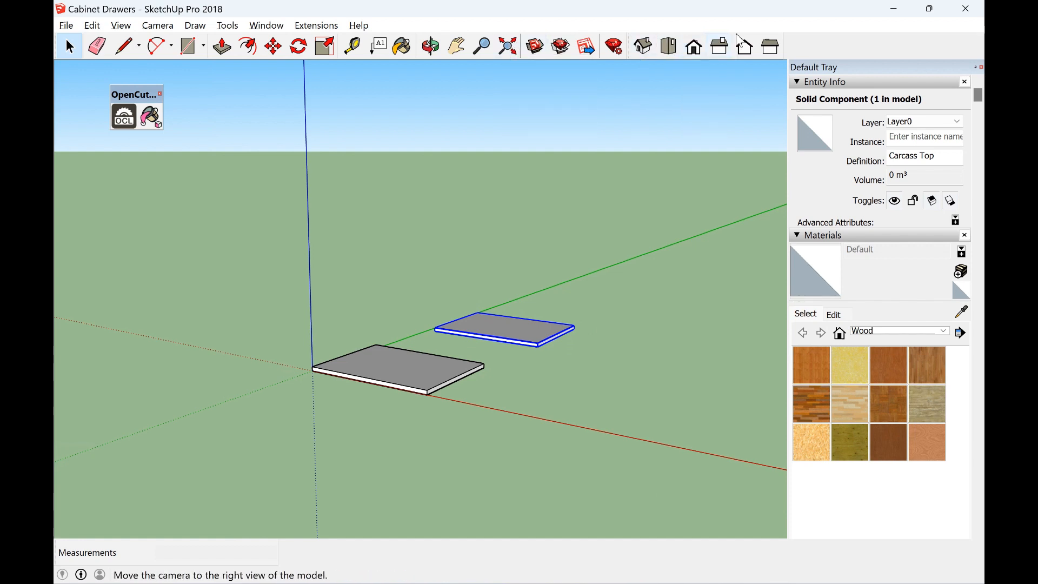
right_click(826, 47)
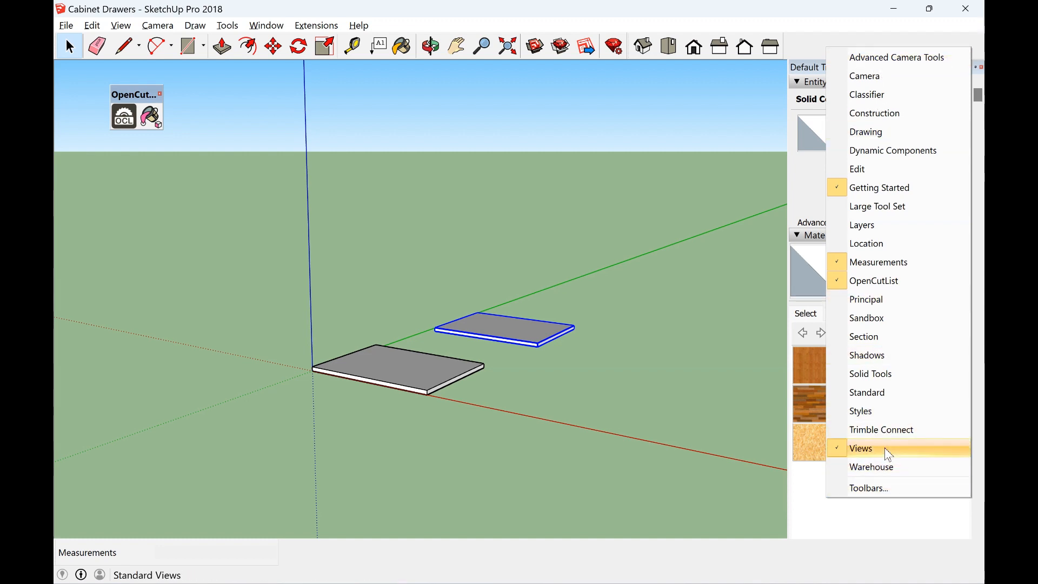
left_click(800, 42)
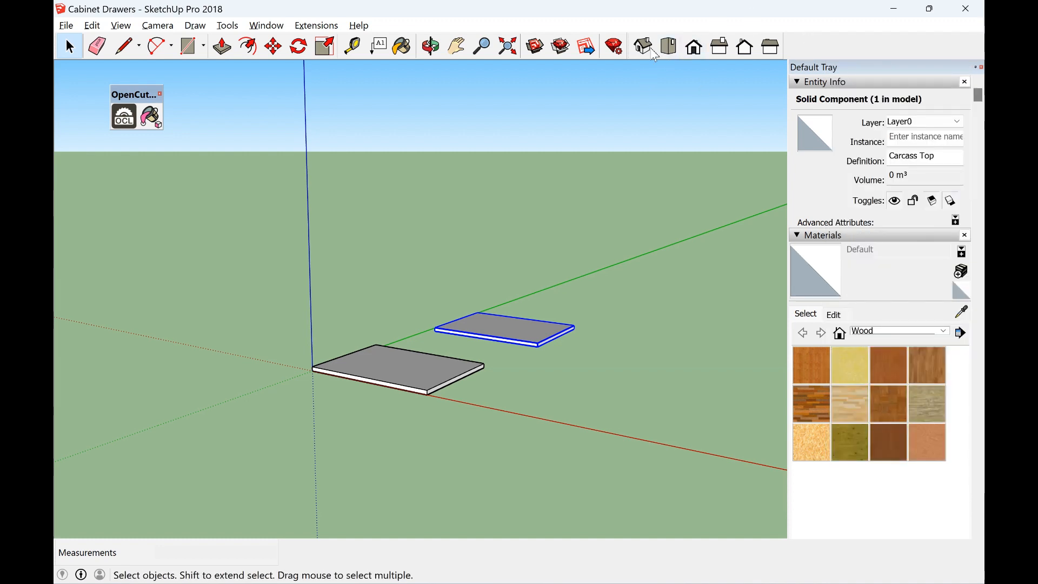
left_click(694, 48)
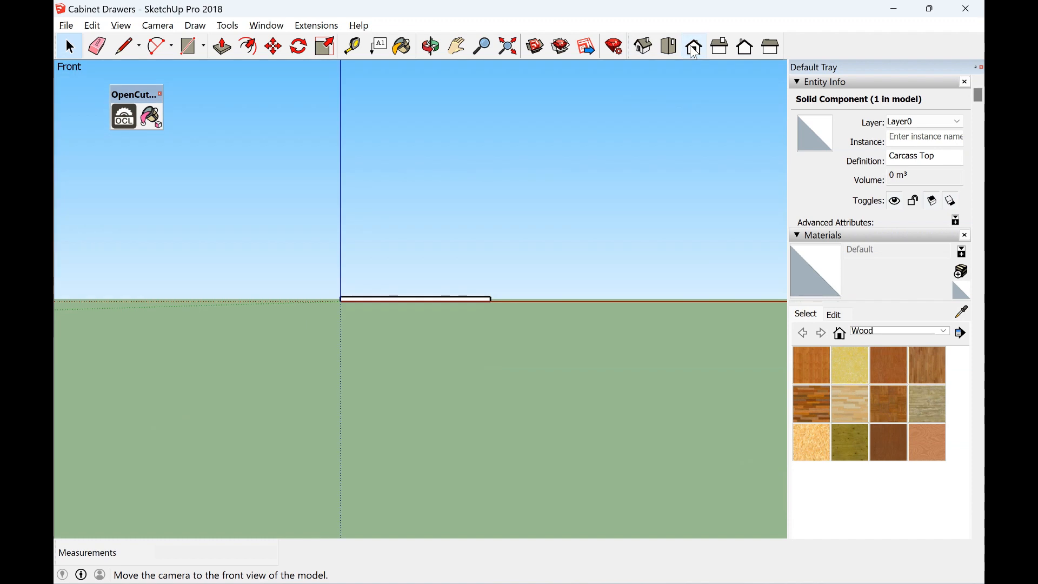
left_click(457, 46)
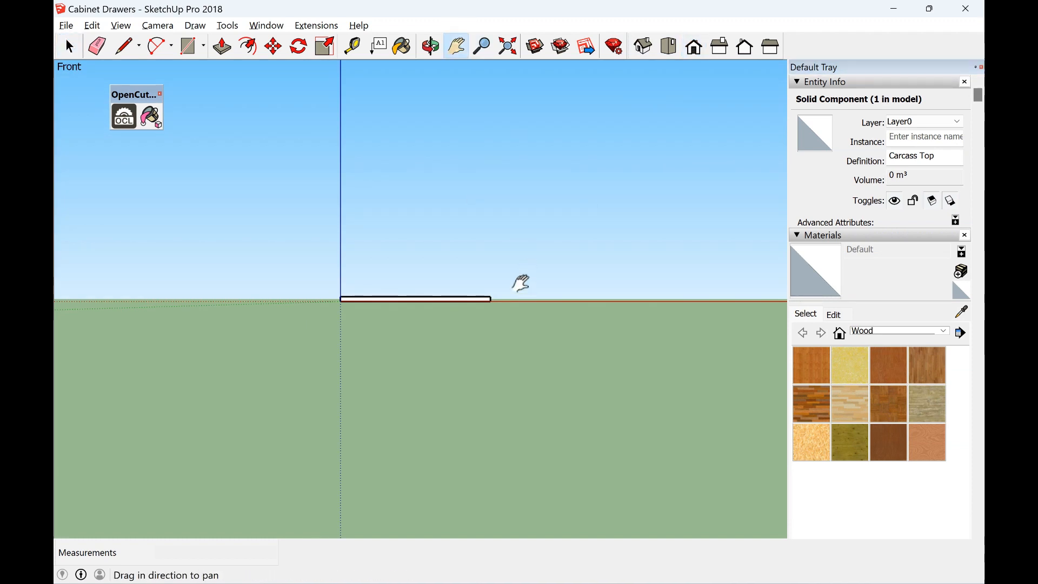
left_click_drag(521, 281, 497, 355)
scroll(495, 352, "up", 4)
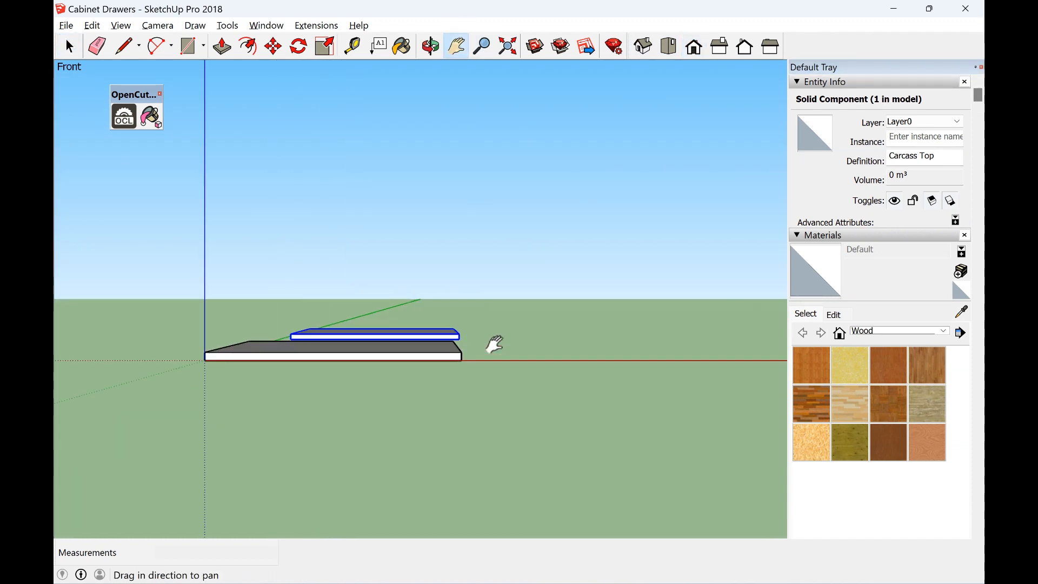
left_click_drag(371, 284, 354, 312)
left_click(188, 46)
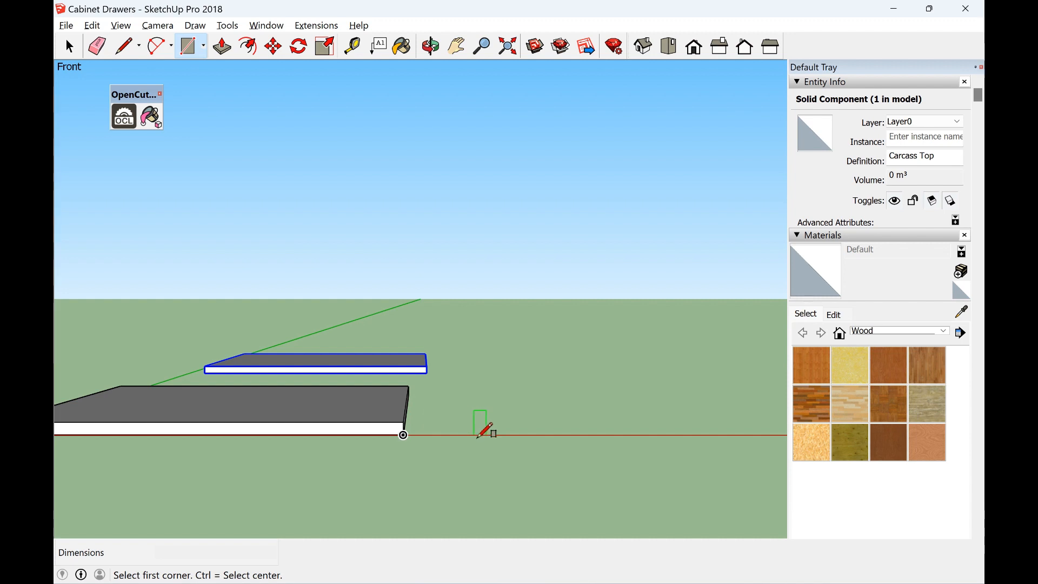
left_click(507, 435)
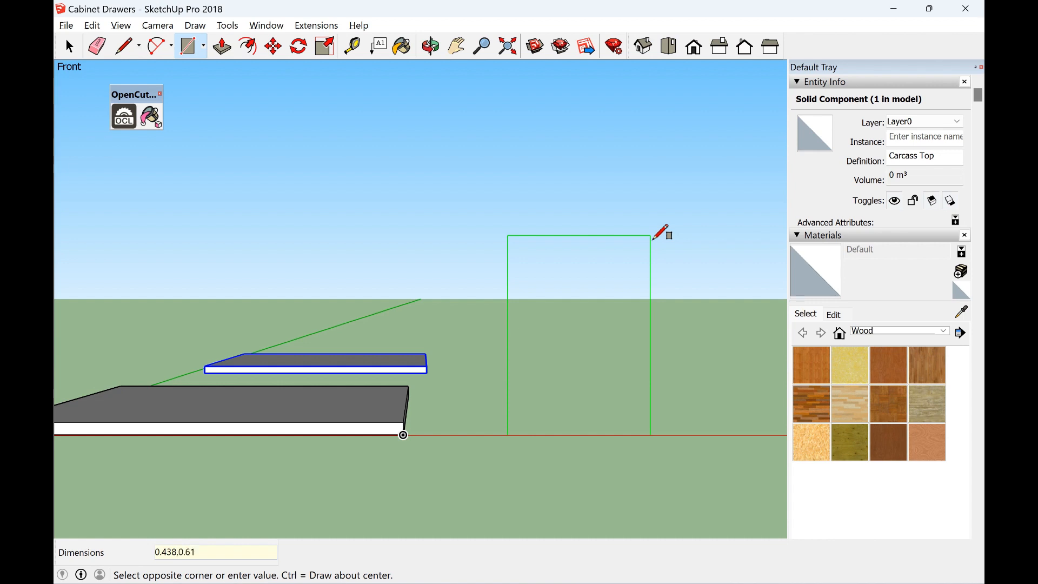
left_click(652, 239)
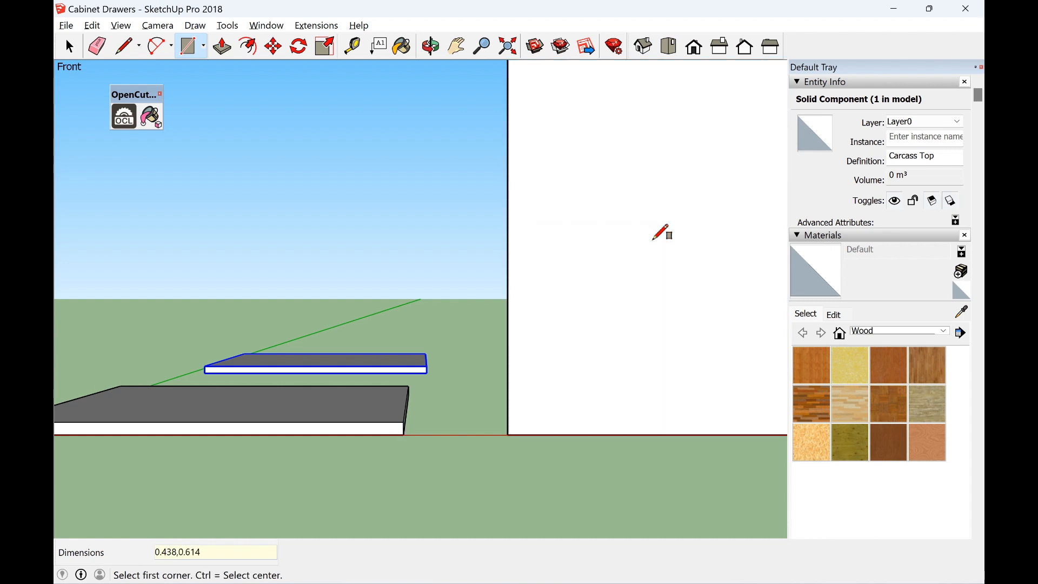
Push/Pull the upright rectangle's face backward by 0.018 m to form a vertical panel
scroll(660, 233, "down", 4)
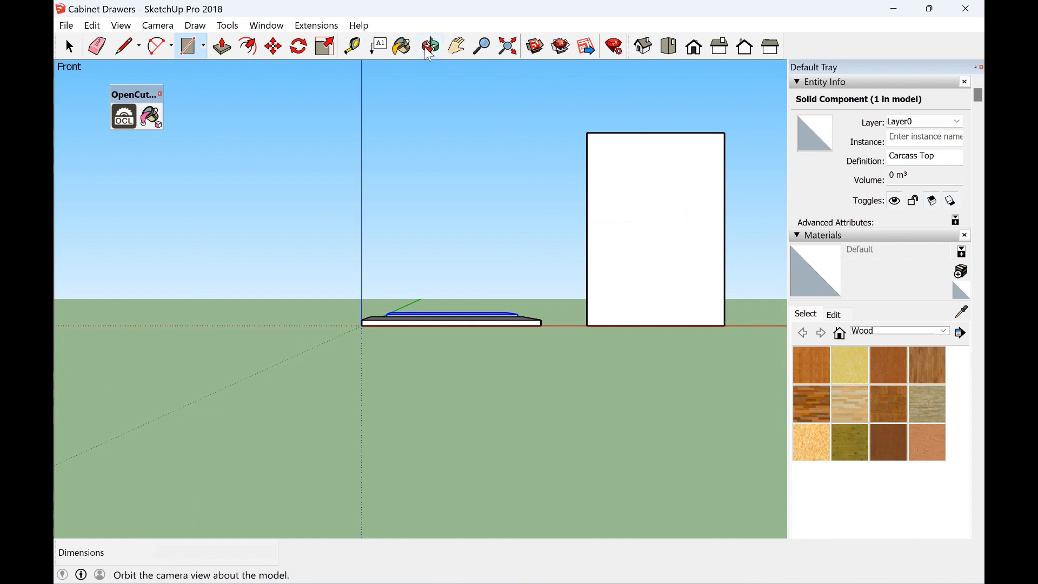
left_click(455, 46)
left_click_drag(559, 146, 330, 233)
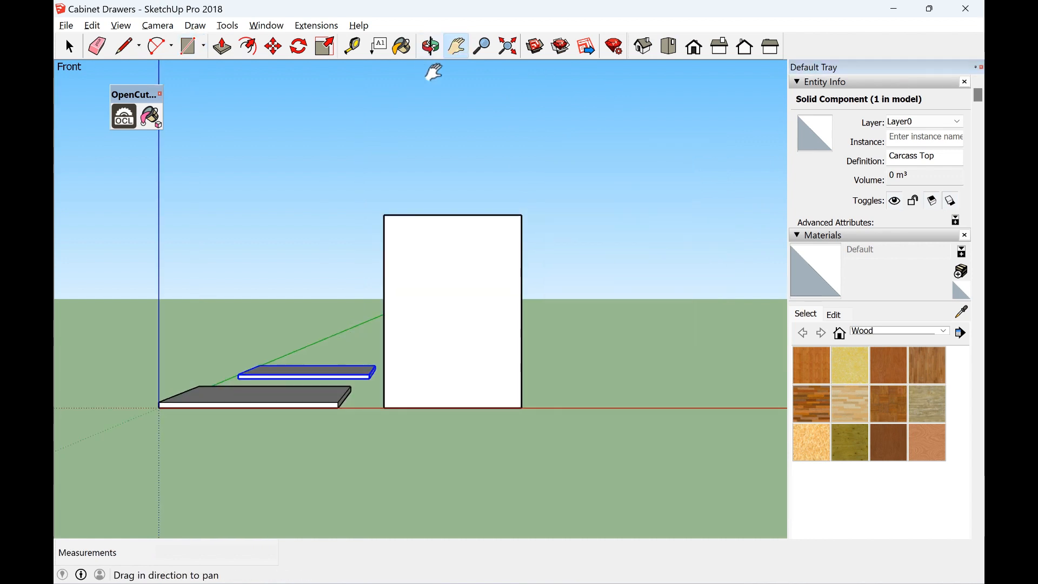
left_click(430, 46)
left_click_drag(544, 153, 454, 261)
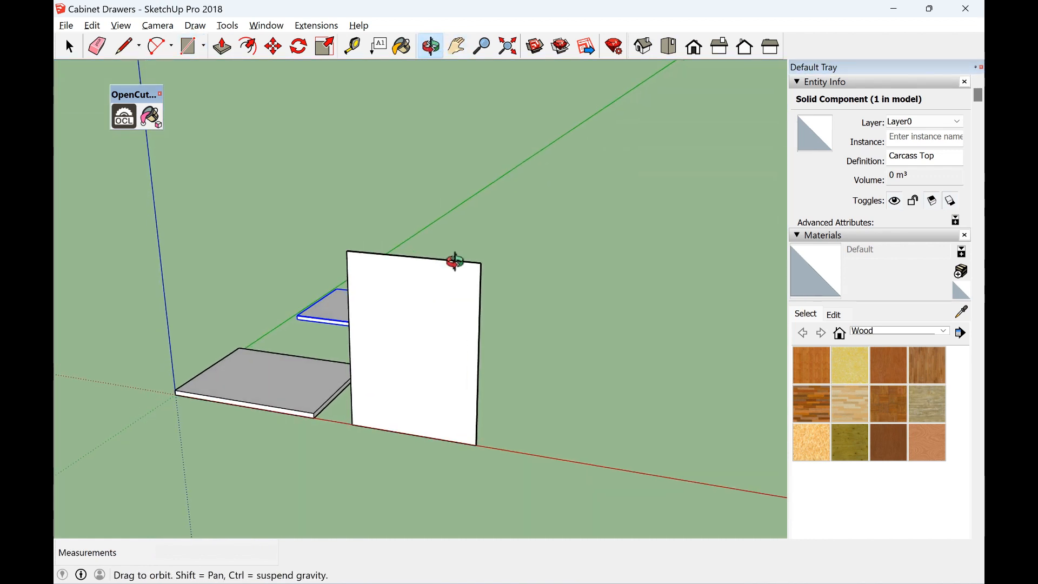
left_click(69, 46)
left_click(412, 330)
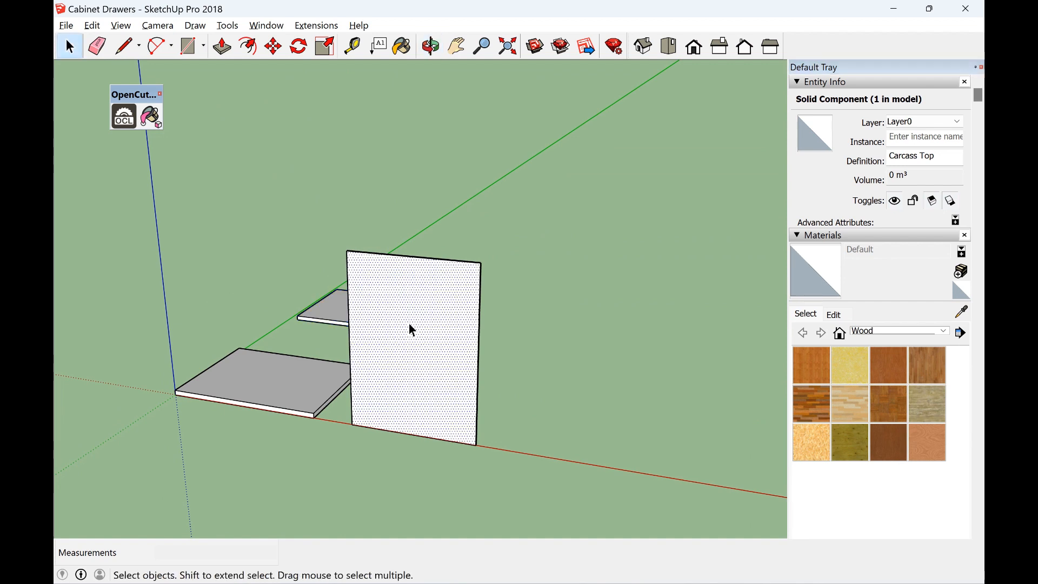
left_click(222, 46)
left_click(447, 304)
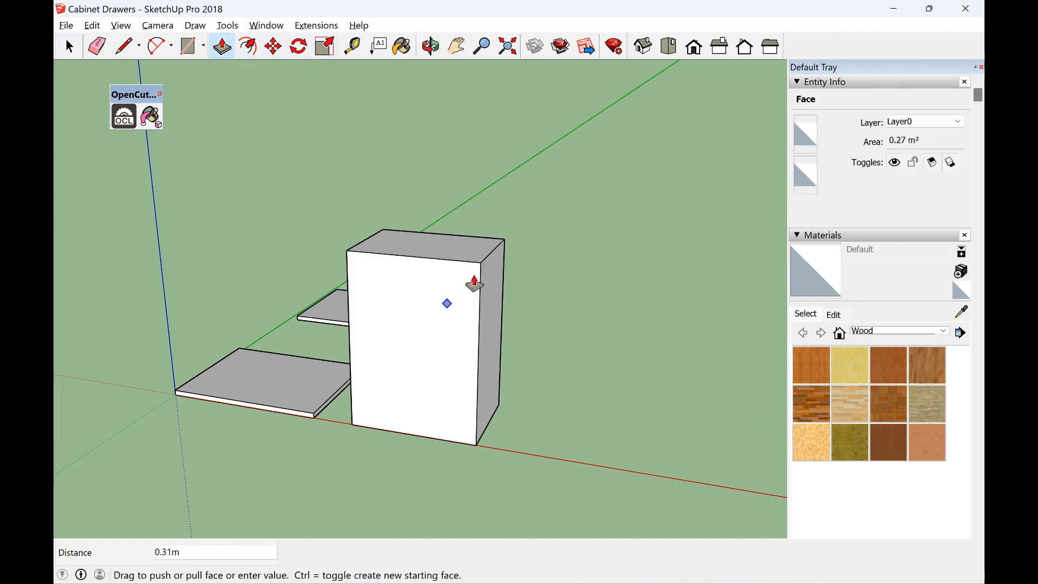
type("0.018")
key("Return")
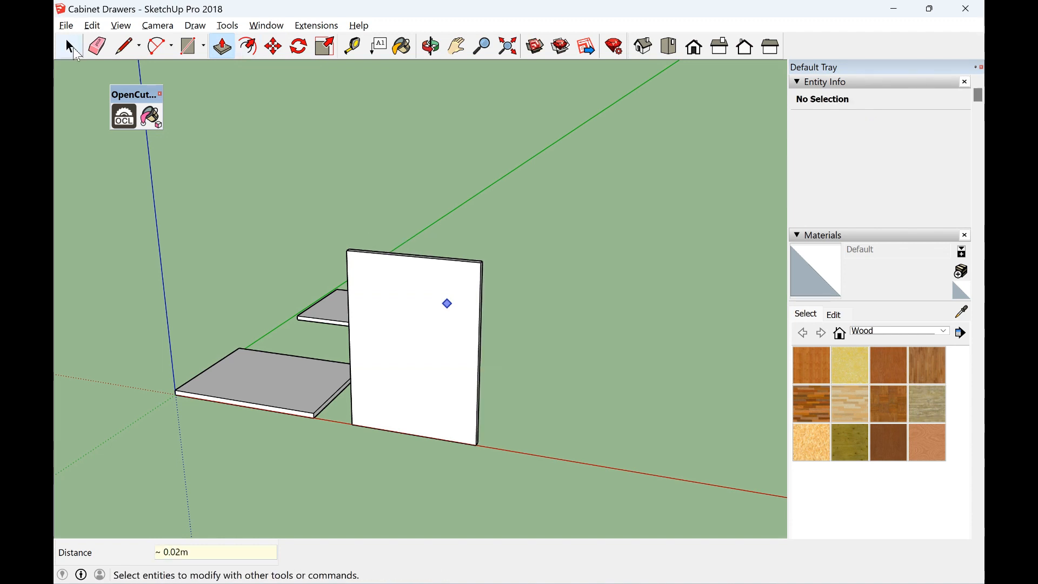
Turn all of the vertical panel's geometry into a component named Carcass Side
left_click(69, 47)
triple_click(401, 318)
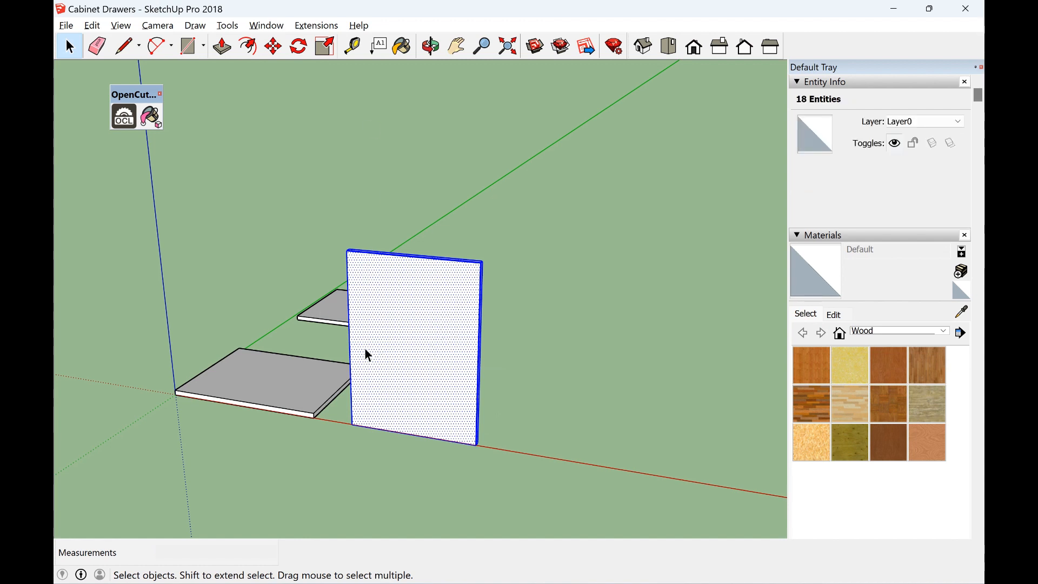
right_click(442, 316)
left_click(528, 431)
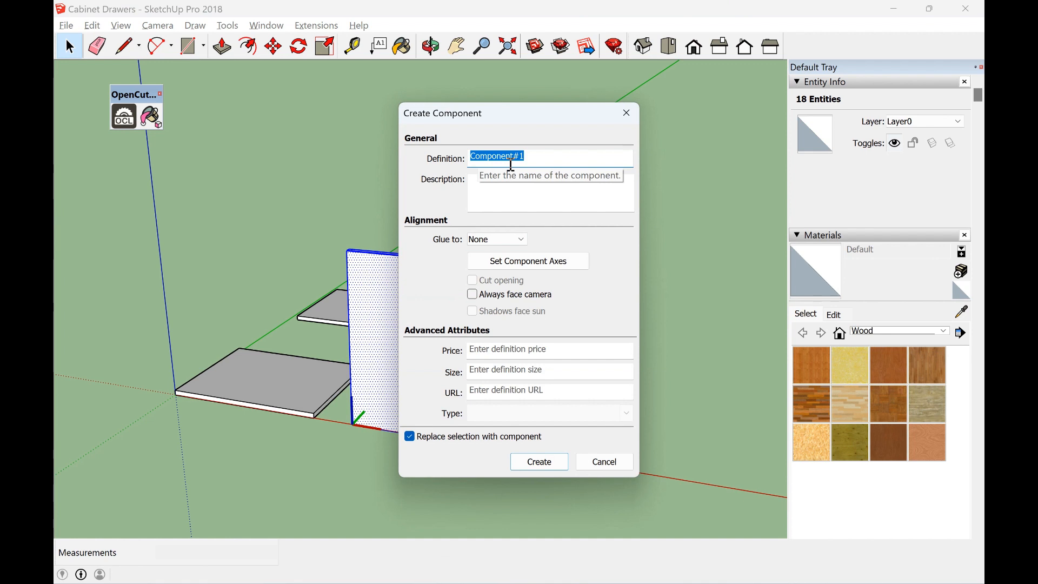
type("Carcas")
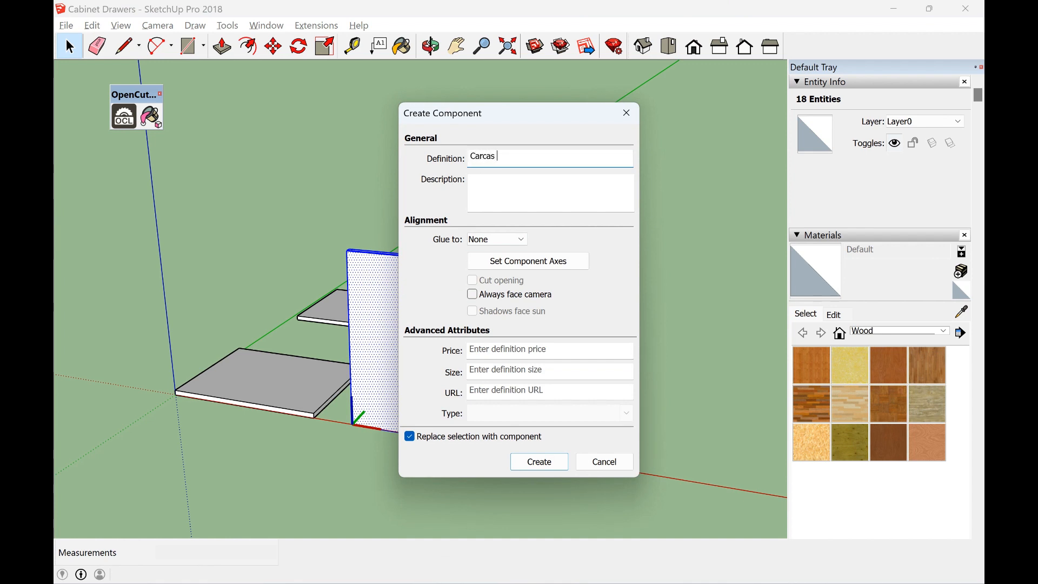
type("s Side")
key("Return")
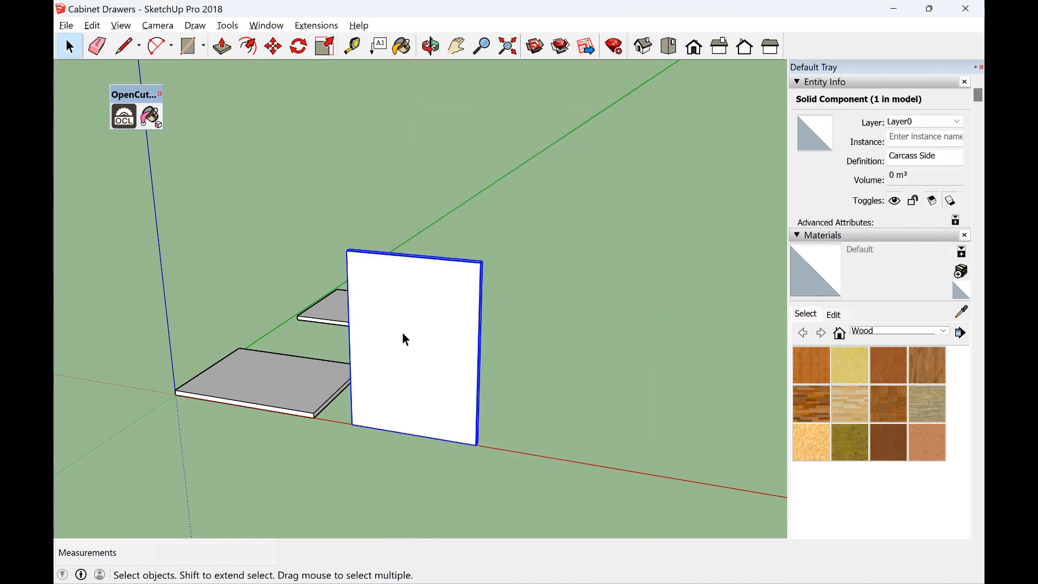
Paste a second instance of the Carcass Side panel into the open area behind the original
left_click(522, 278)
key("m")
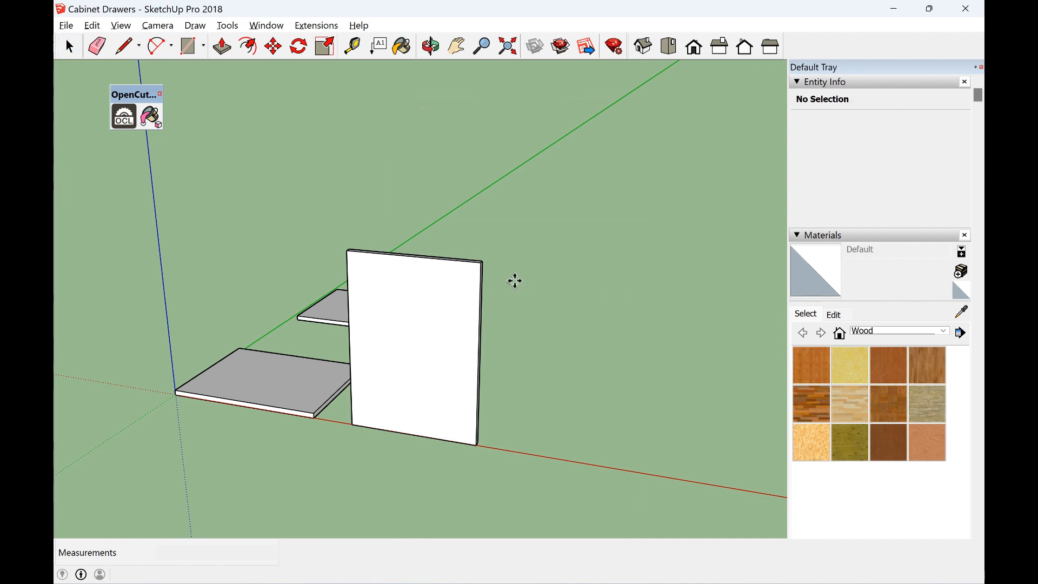
key("ctrl+v")
left_click(495, 328)
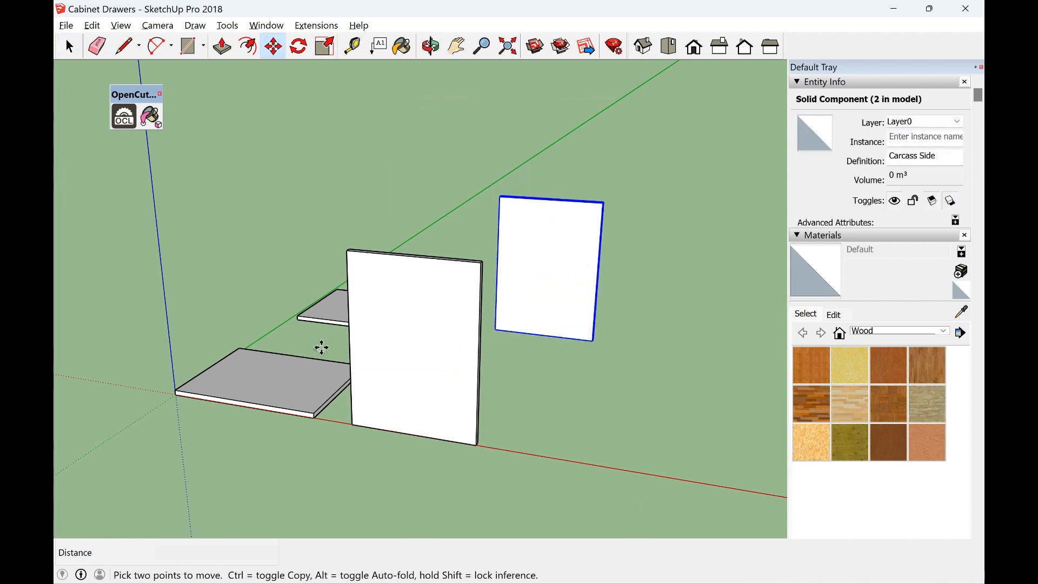
Lift the original Carcass Side panel about 0.14 m off the red axis, moving it by its lower corner nearest the Carcass Base
left_click(430, 47)
left_click_drag(474, 113, 67, 304)
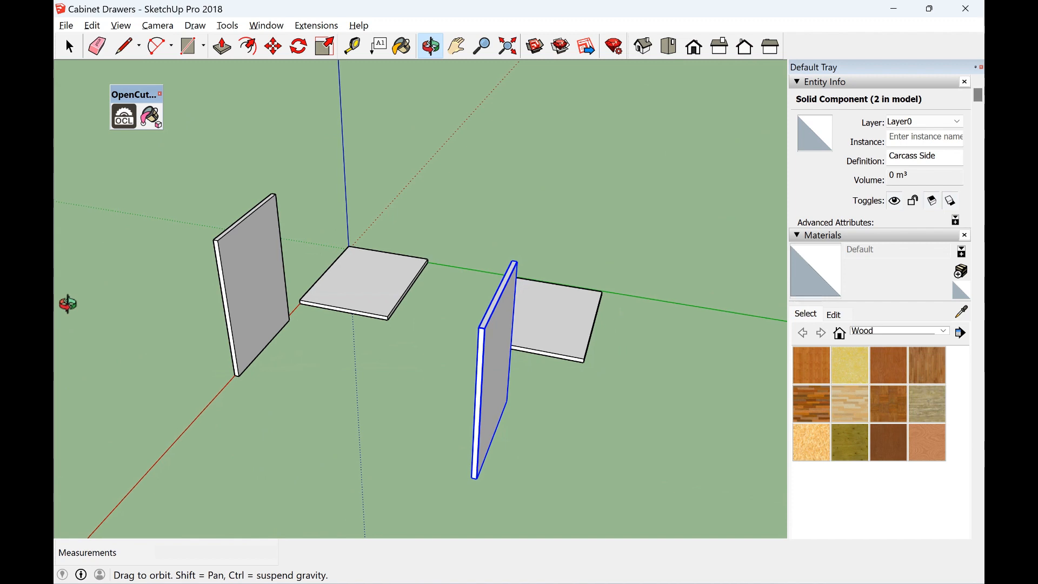
left_click(73, 53)
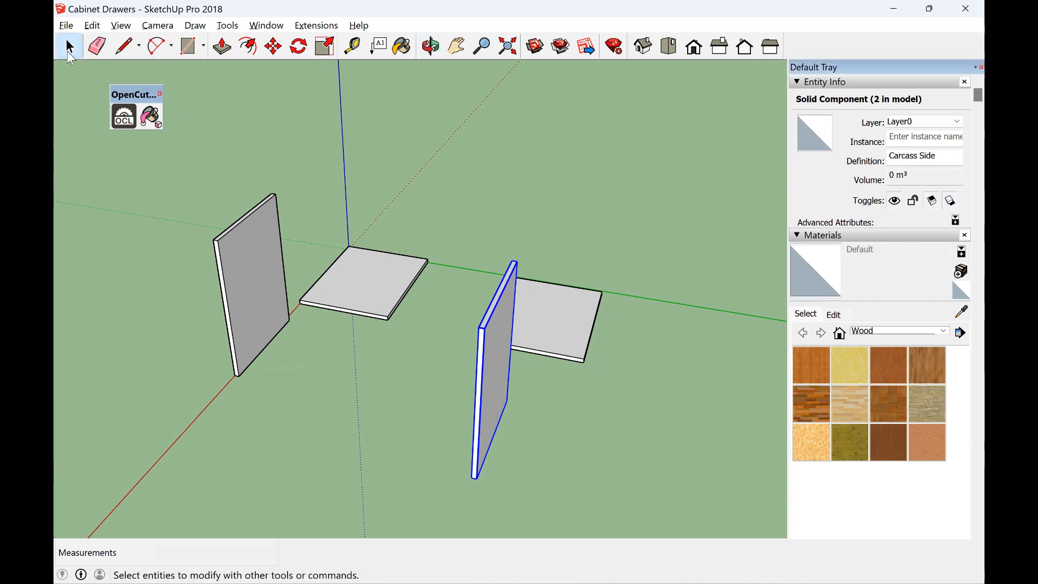
left_click(259, 309)
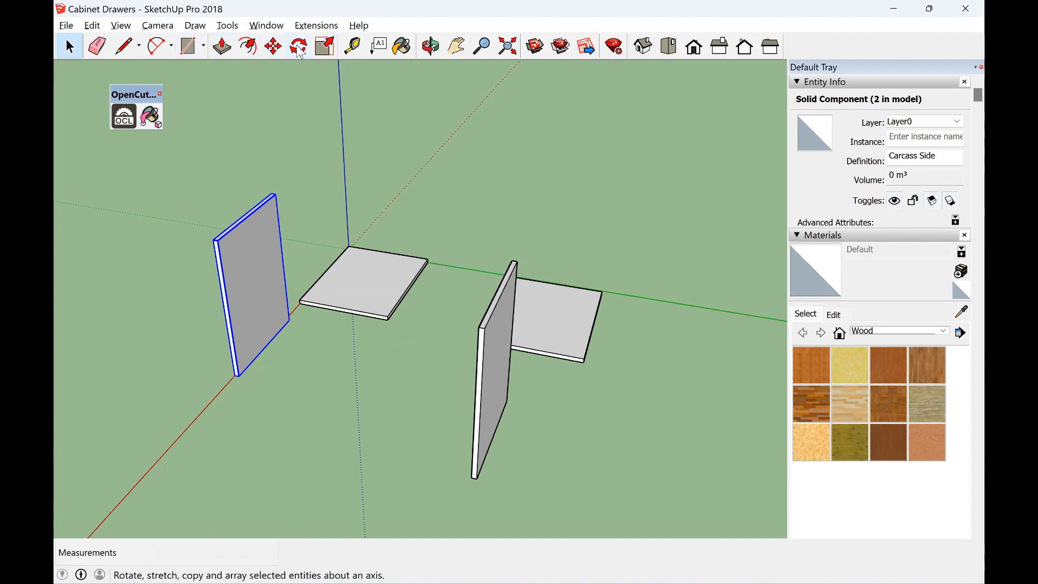
left_click(273, 47)
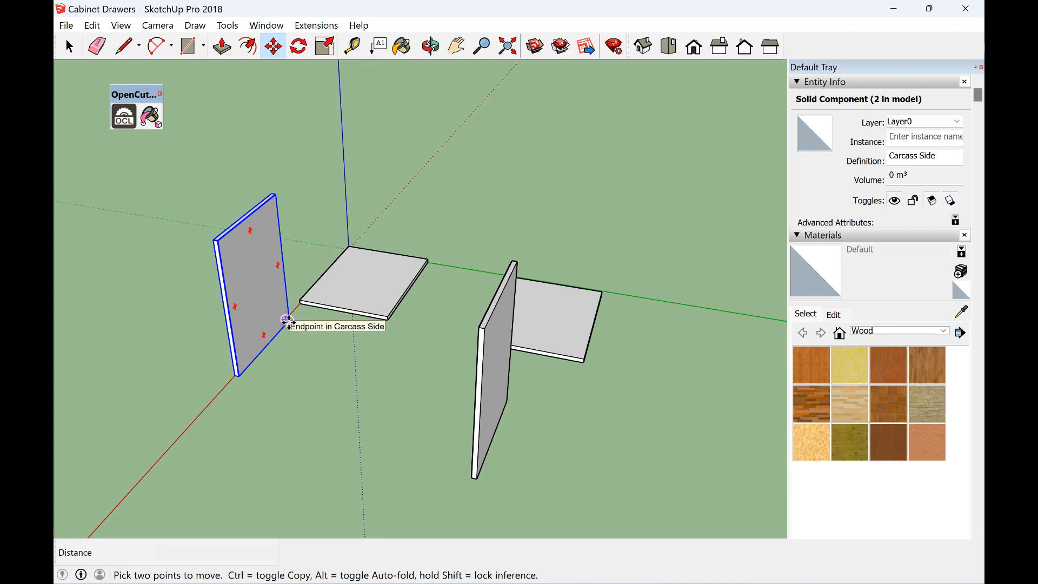
left_click(288, 321)
scroll(292, 316, "up", 2)
scroll(291, 313, "up", 3)
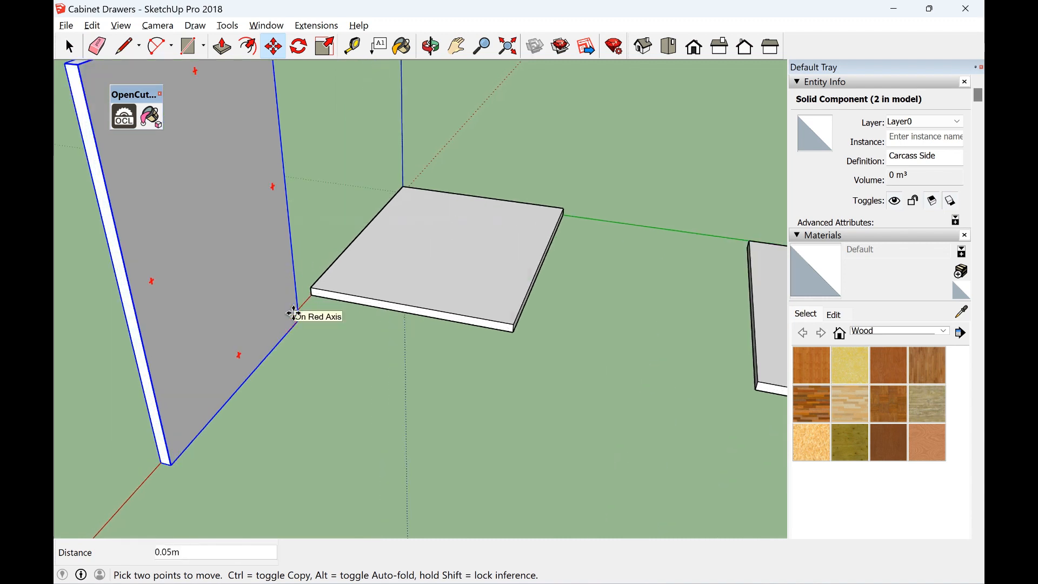
scroll(303, 279, "up", 2)
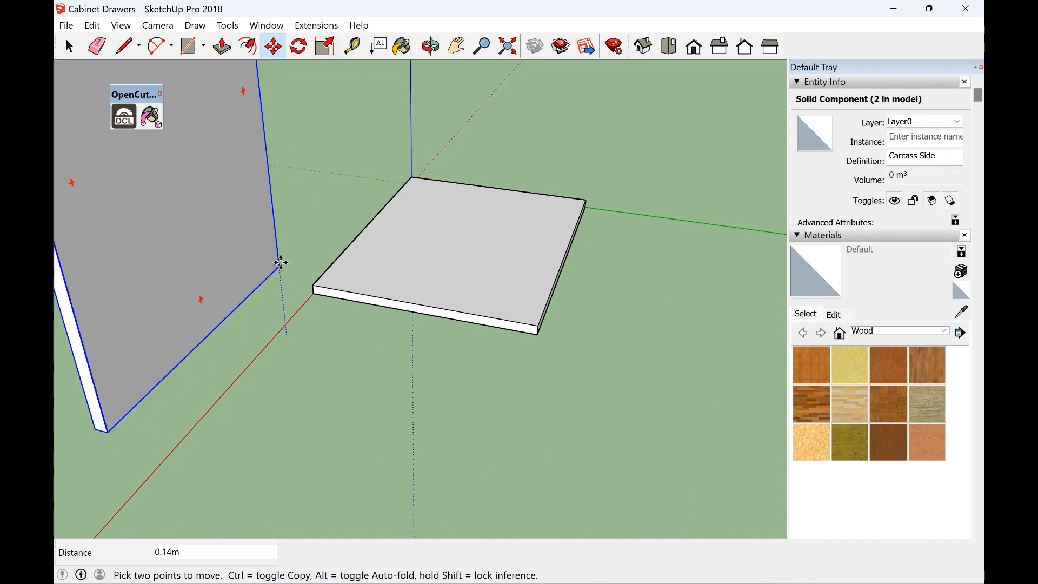
middle_click_drag(244, 80, 238, 123)
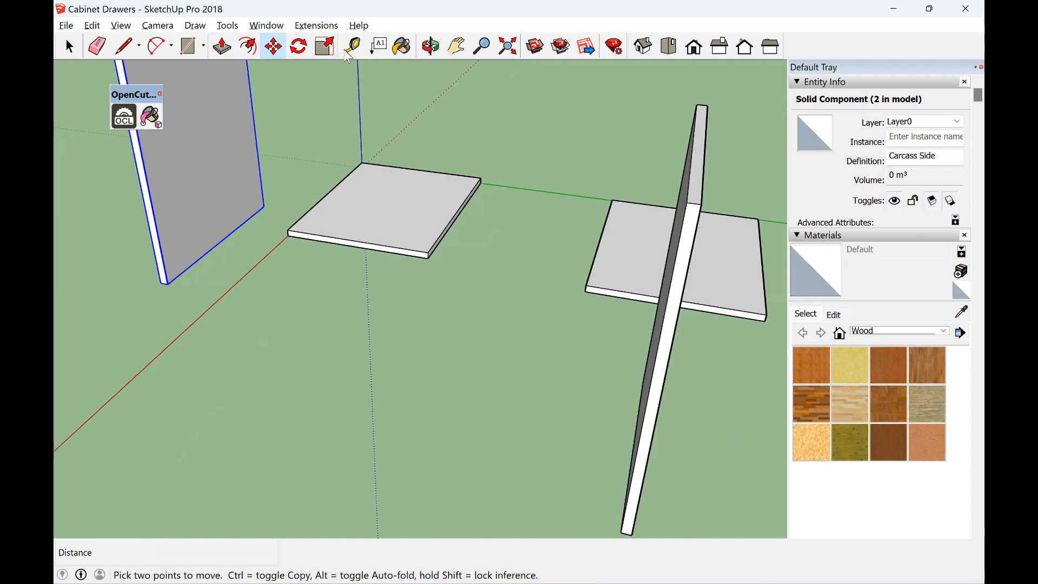
Rotate the lifted Carcass Side panel 90 degrees about the vertical axis at its lower corner, aligning it with the green axis
left_click(300, 48)
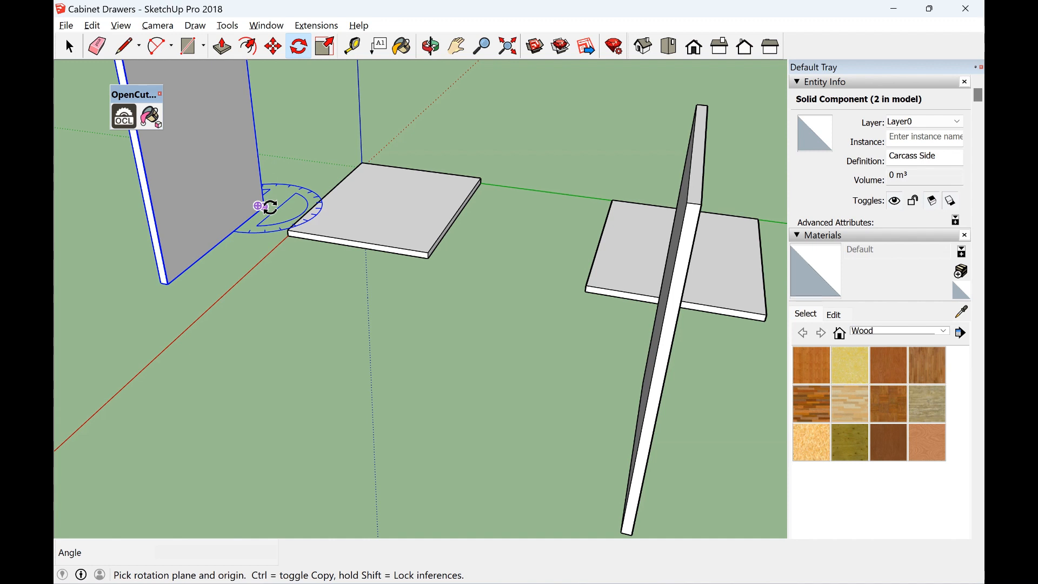
left_click(261, 206)
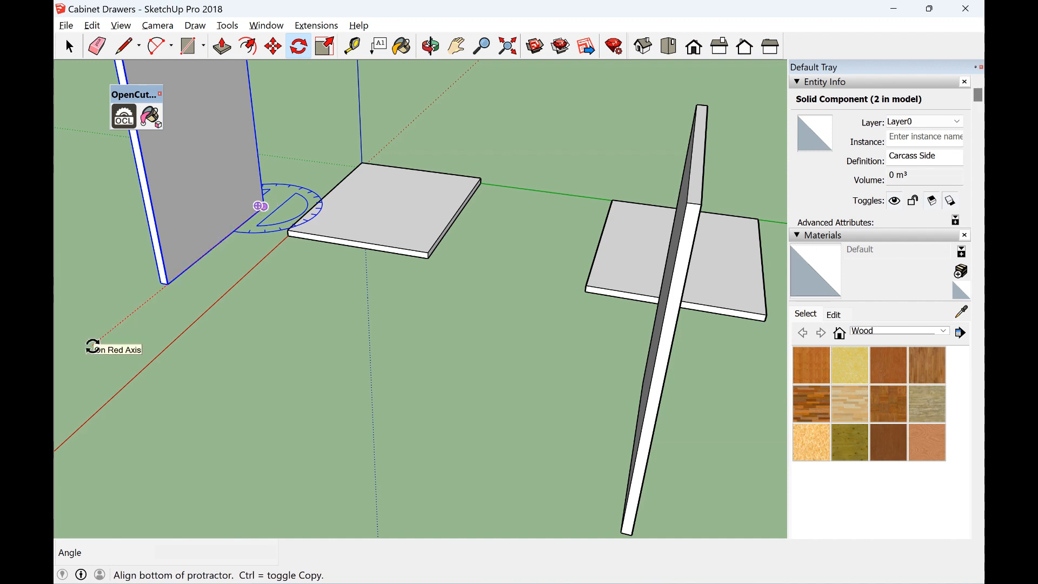
left_click(93, 346)
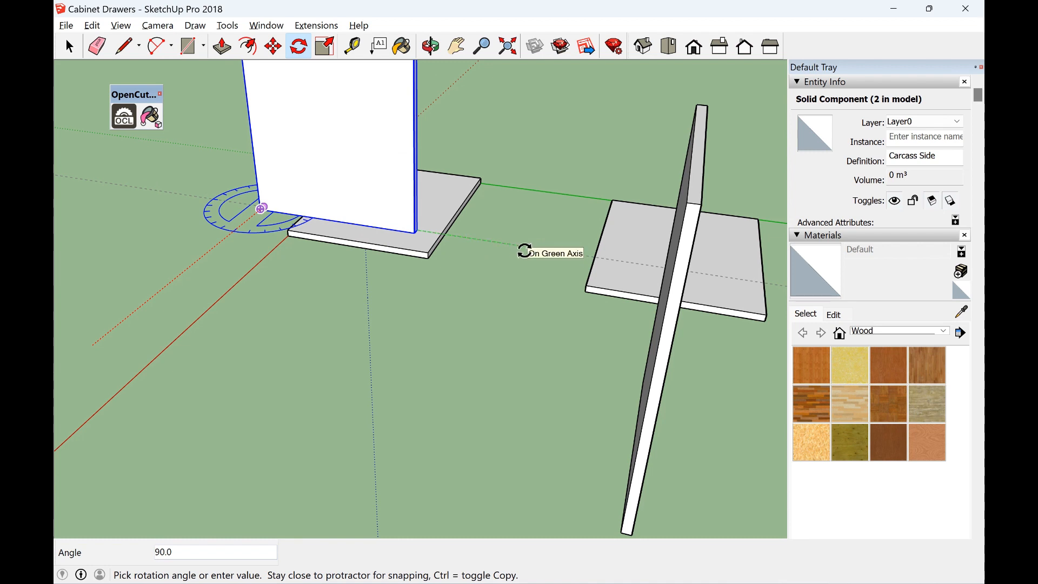
left_click(524, 250)
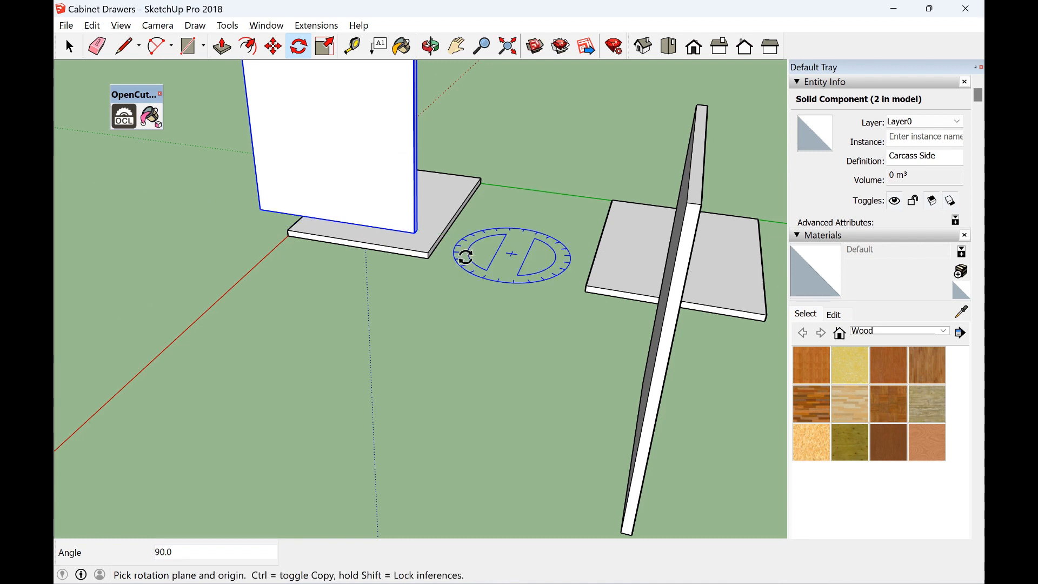
left_click(431, 46)
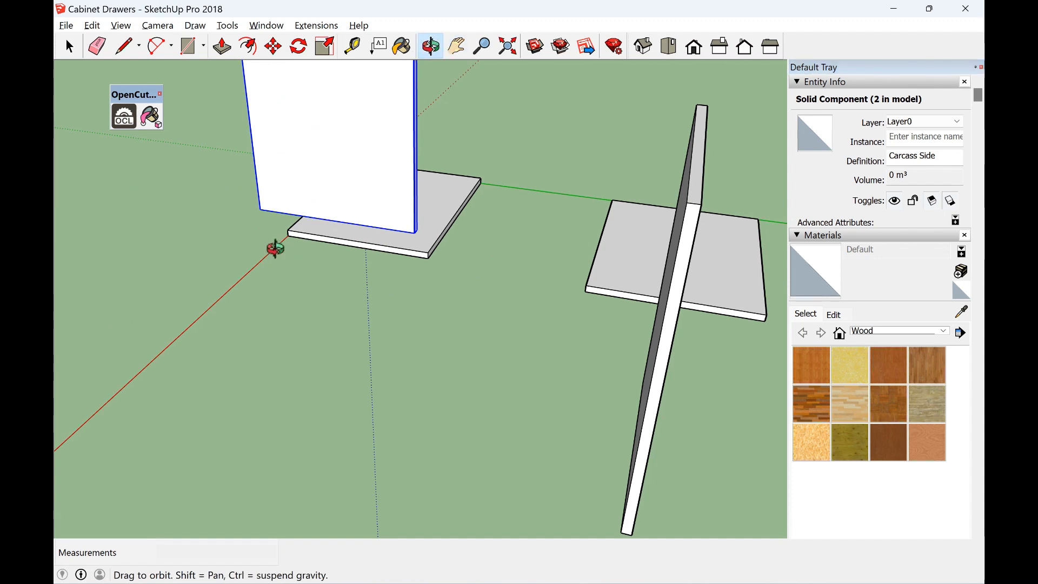
left_click_drag(274, 247, 431, 334)
key("space")
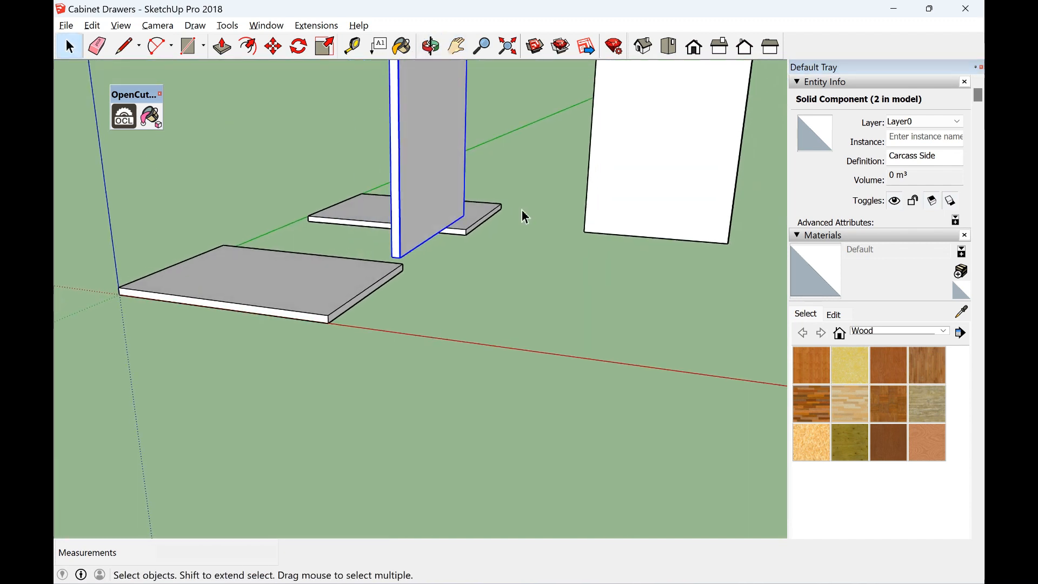
Move the rotated Carcass Side by its lower outer corner onto the Carcass Base's upper corner at the far end along the red axis
left_click(273, 46)
left_click(397, 258)
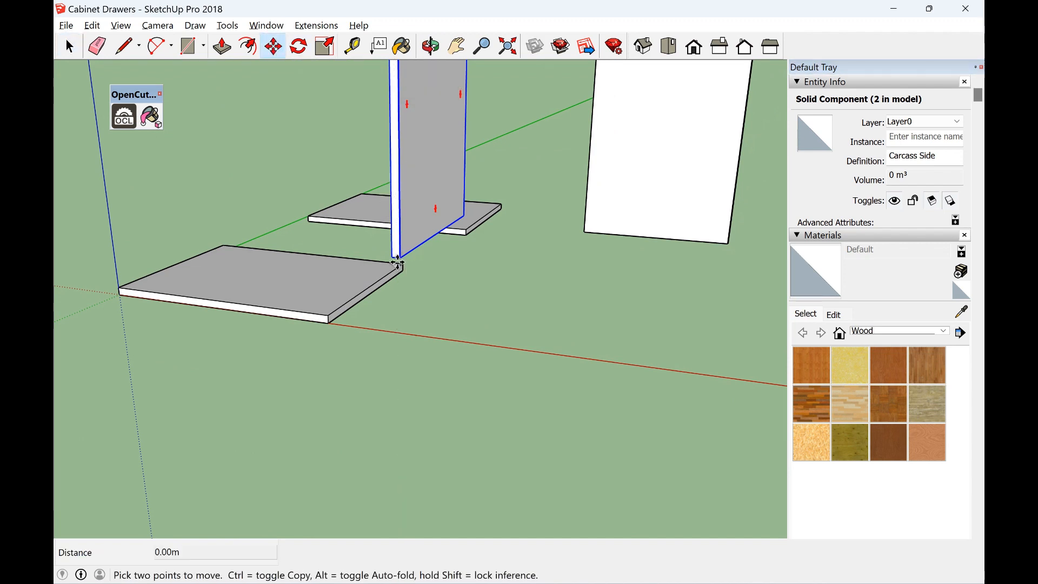
scroll(335, 317, "up", 5)
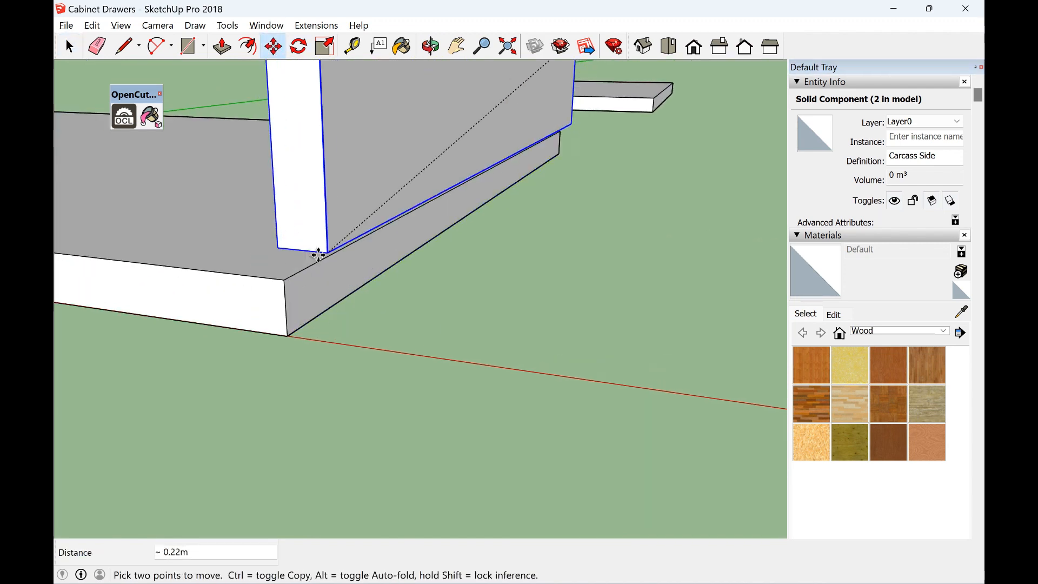
left_click(285, 274)
scroll(289, 277, "down", 4)
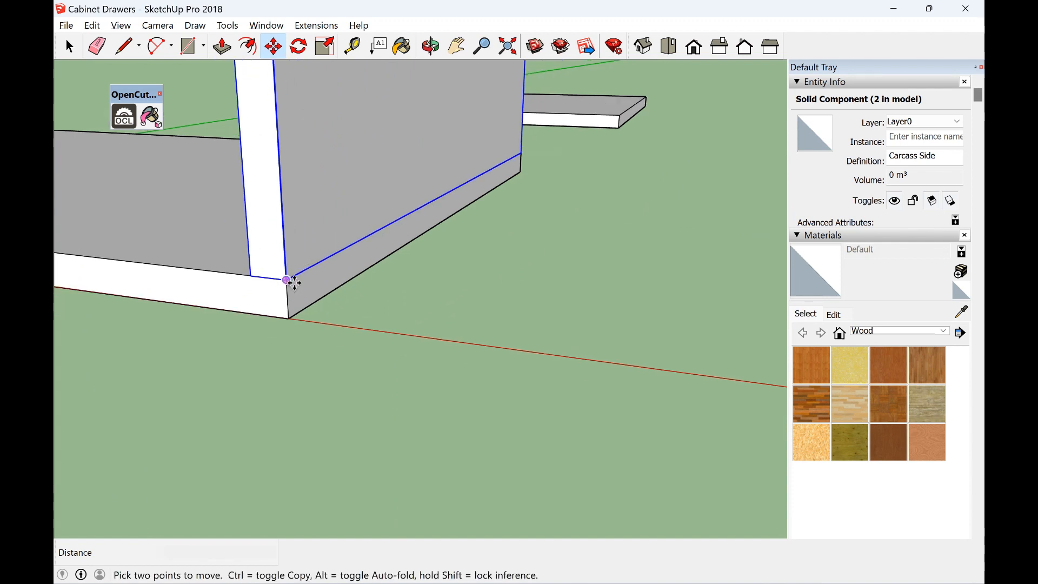
scroll(297, 276, "down", 4)
scroll(300, 278, "up", 2)
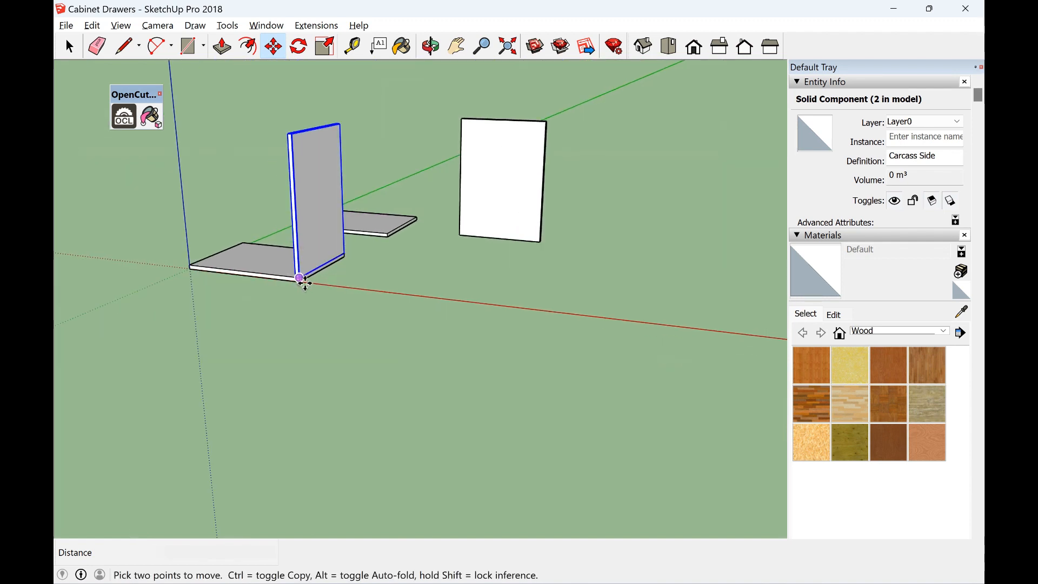
Rotate the second Carcass Side panel 90 degrees about the vertical axis at its lower corner, aligning it with the green axis
left_click(69, 47)
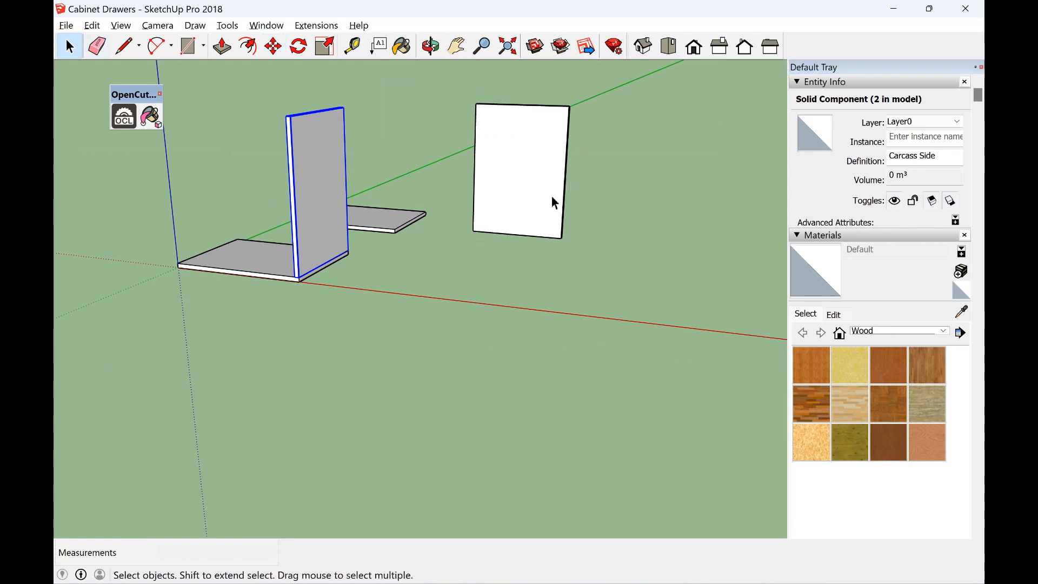
left_click(523, 219)
left_click(299, 48)
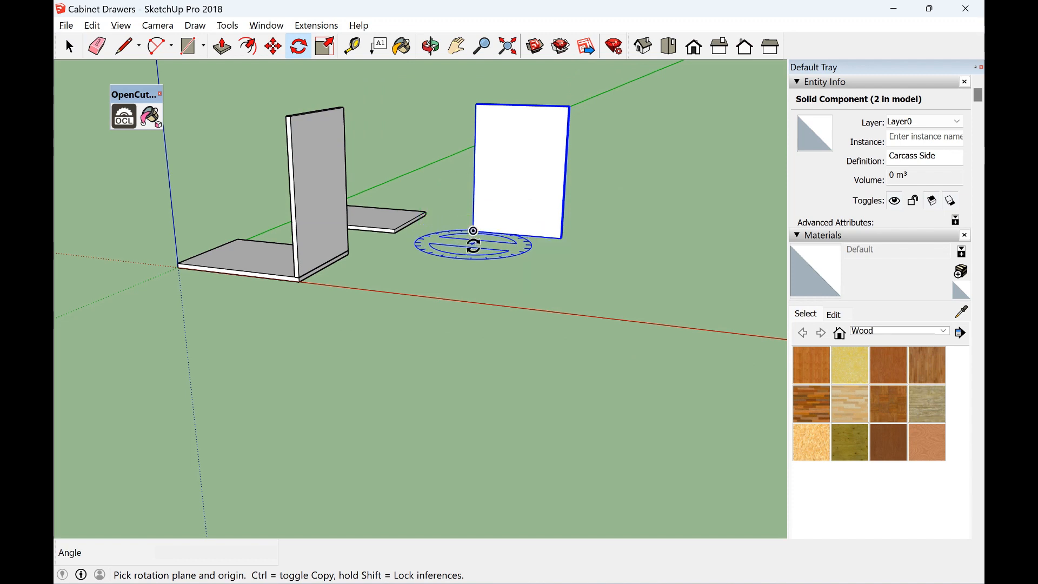
left_click(474, 245)
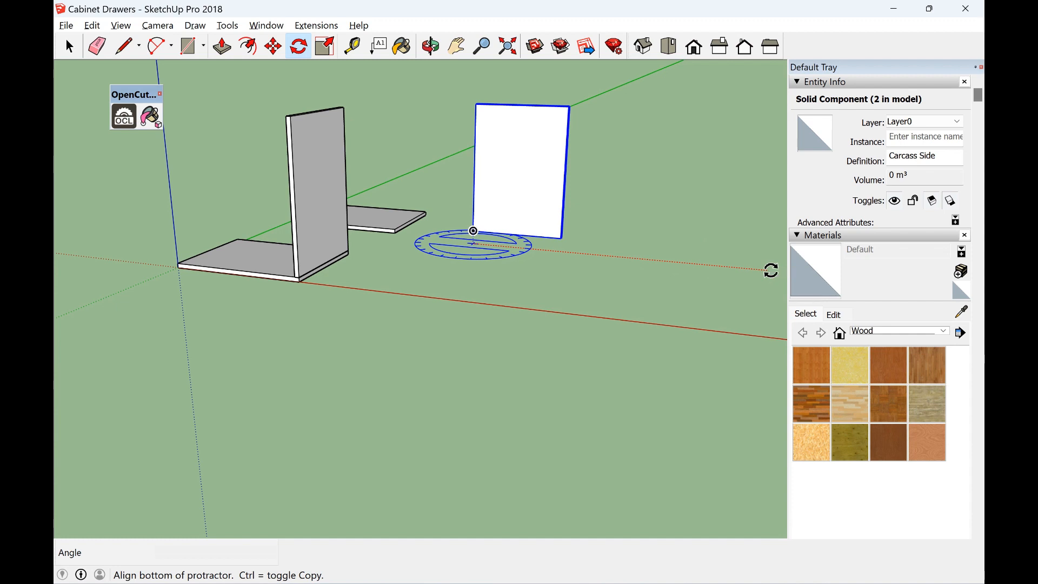
left_click(767, 271)
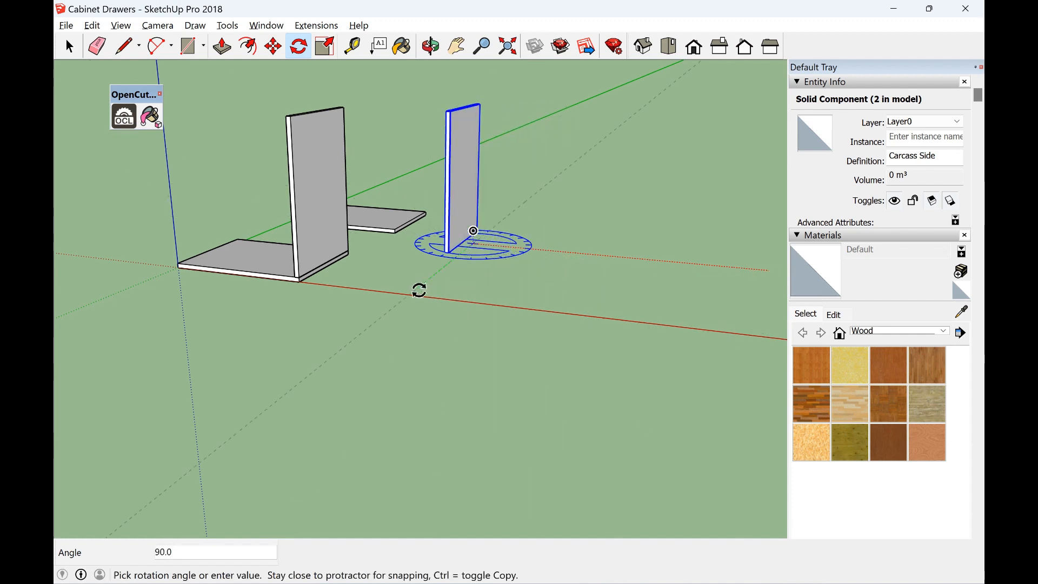
left_click(419, 290)
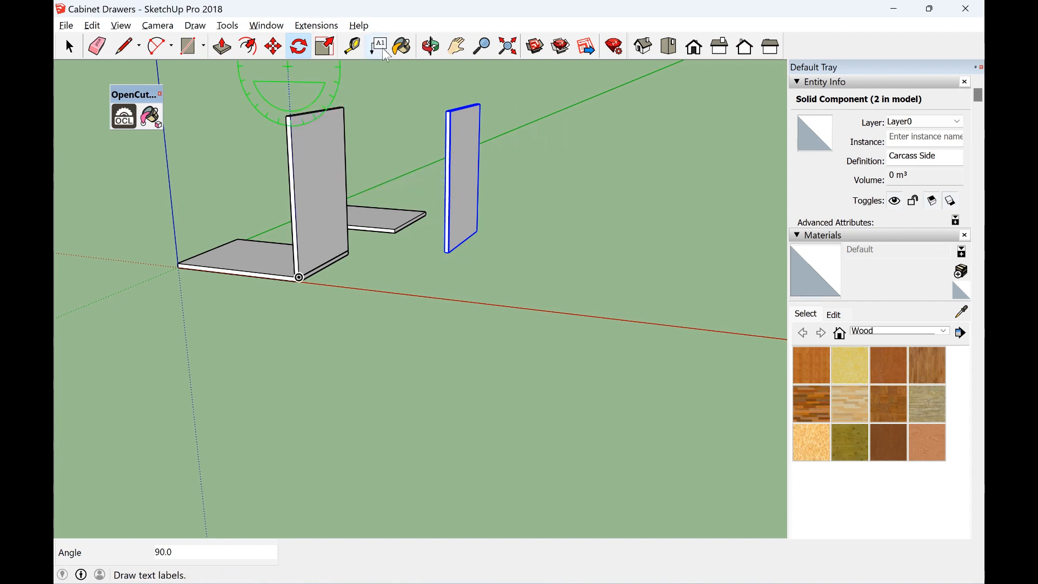
Move the second Carcass Side by its lower outer corner onto the Carcass Base's opposite end, flush with the edge along the green axis
left_click(431, 47)
left_click_drag(327, 195, 447, 233)
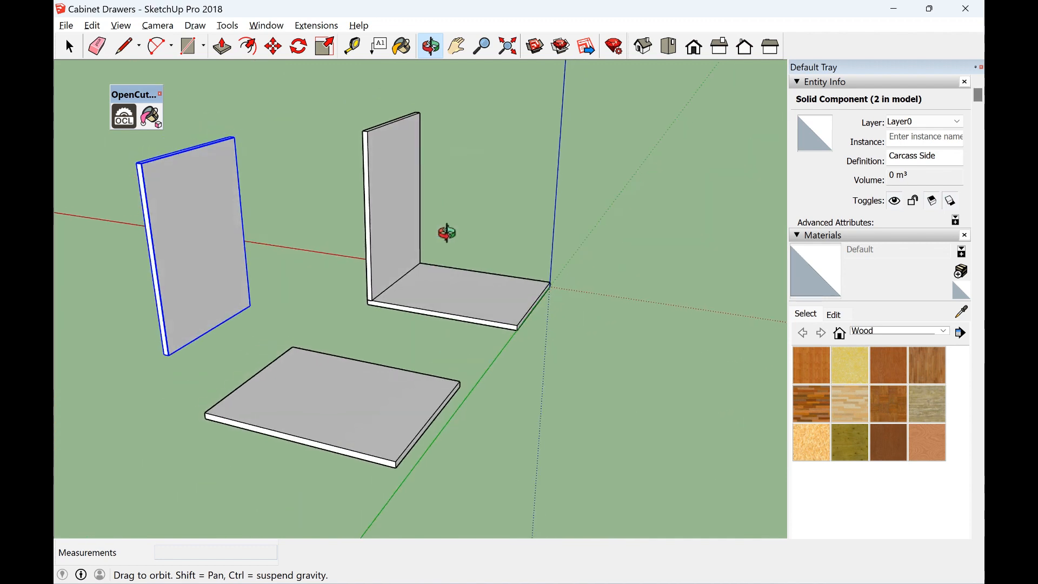
left_click(265, 50)
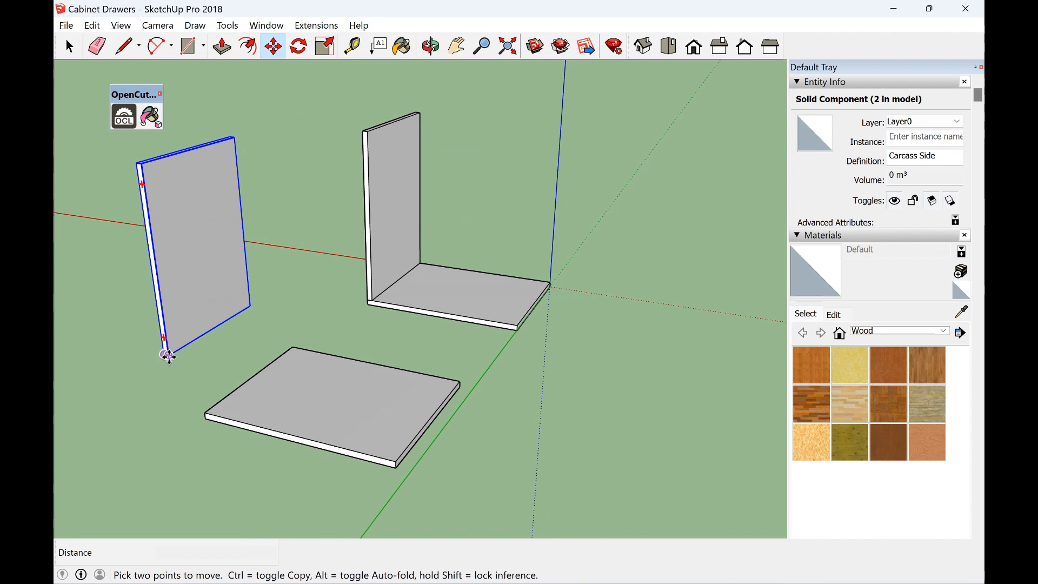
left_click(167, 355)
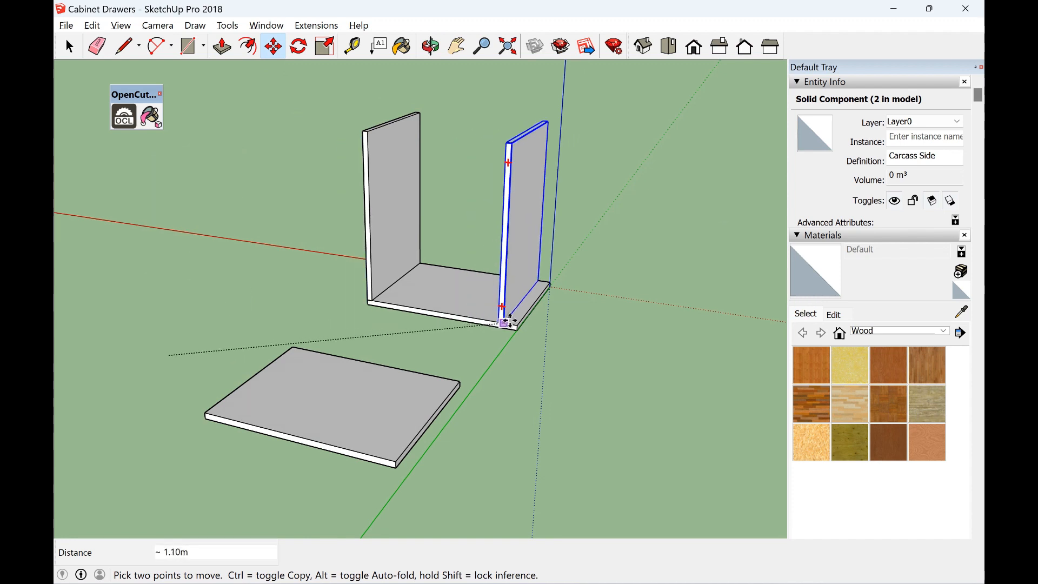
left_click(518, 326)
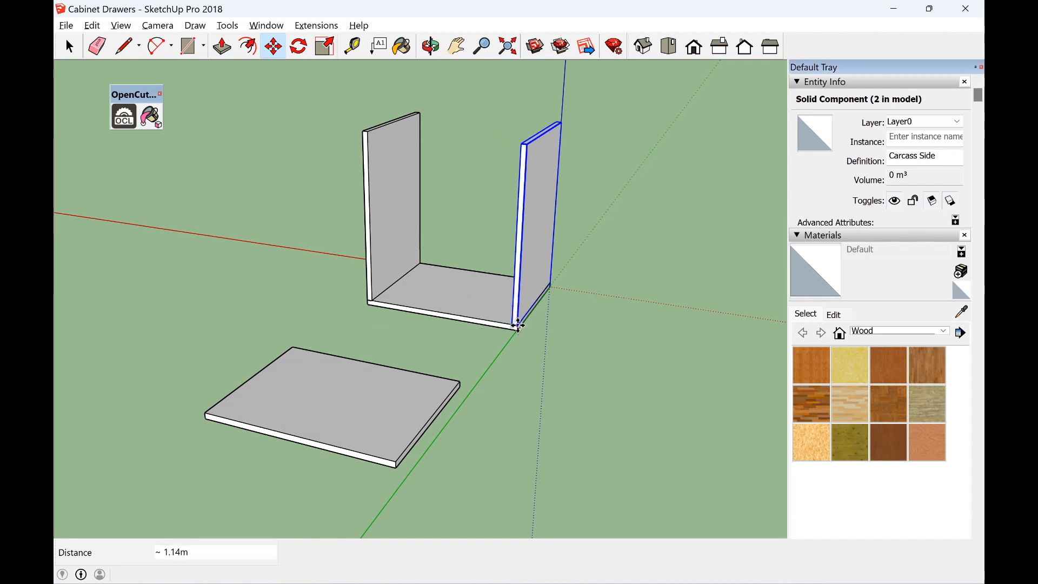
Move the Carcass Top by its lower corner onto the upper corner of the Carcass Side at the blue axis, capping both sides
left_click(69, 47)
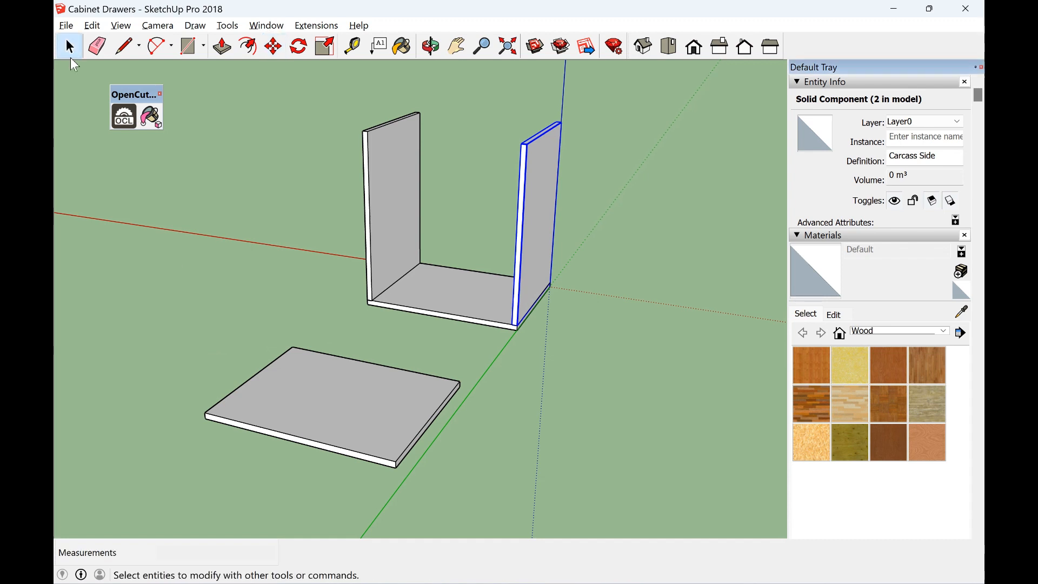
left_click(318, 423)
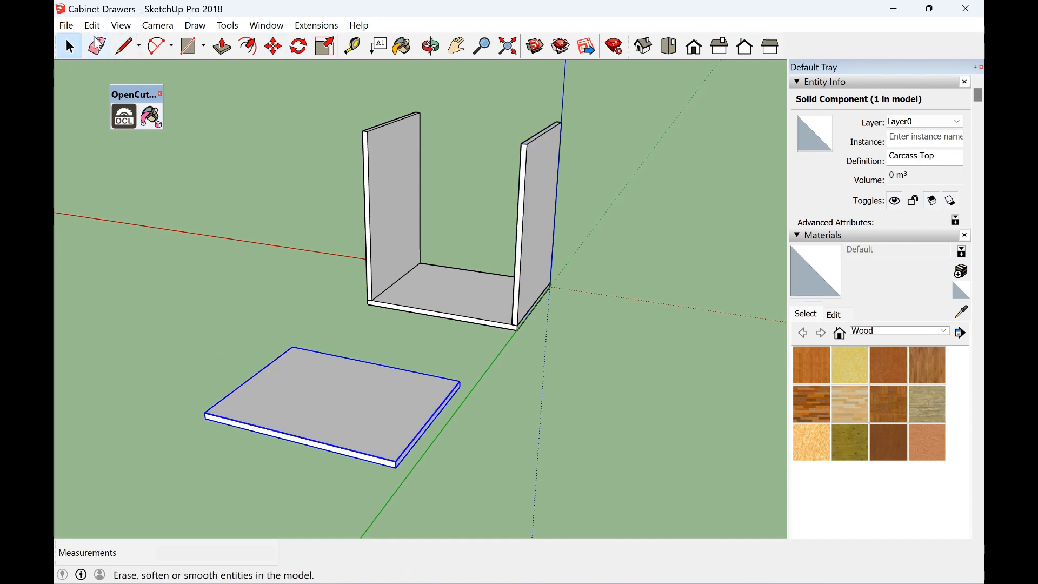
left_click(273, 47)
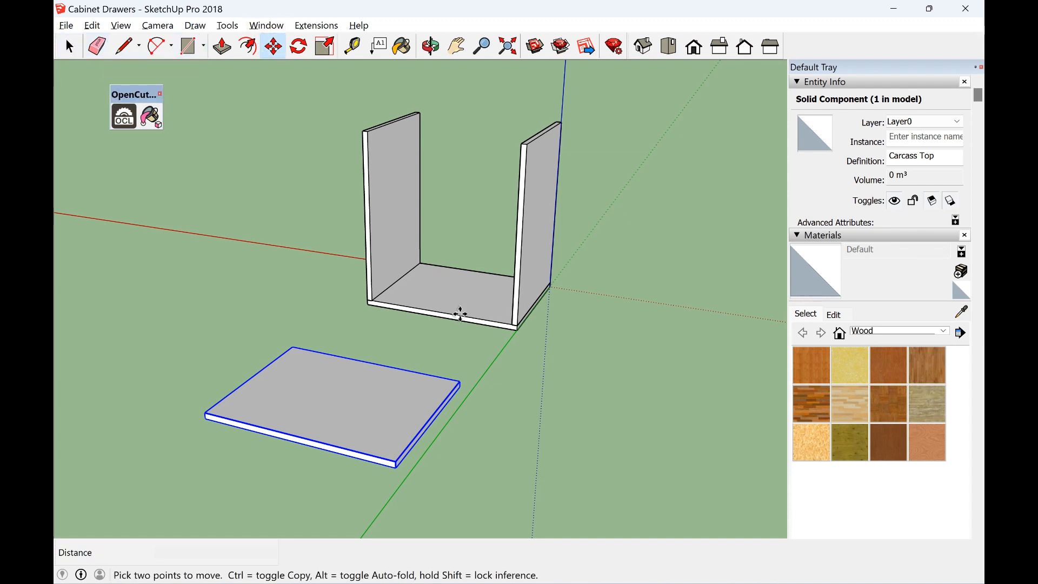
scroll(463, 393, "up", 3)
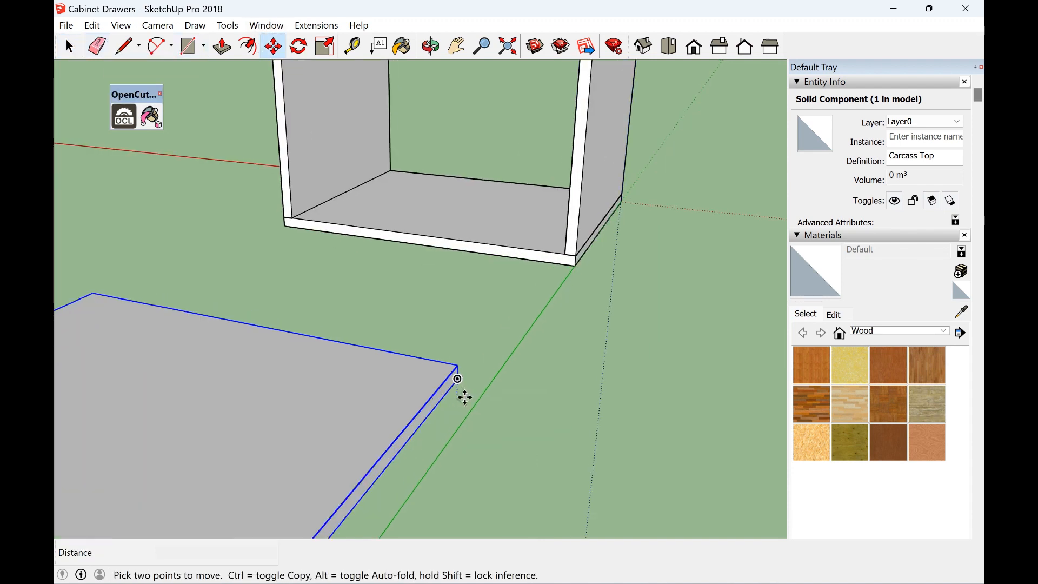
left_click(466, 376)
scroll(454, 315, "down", 5)
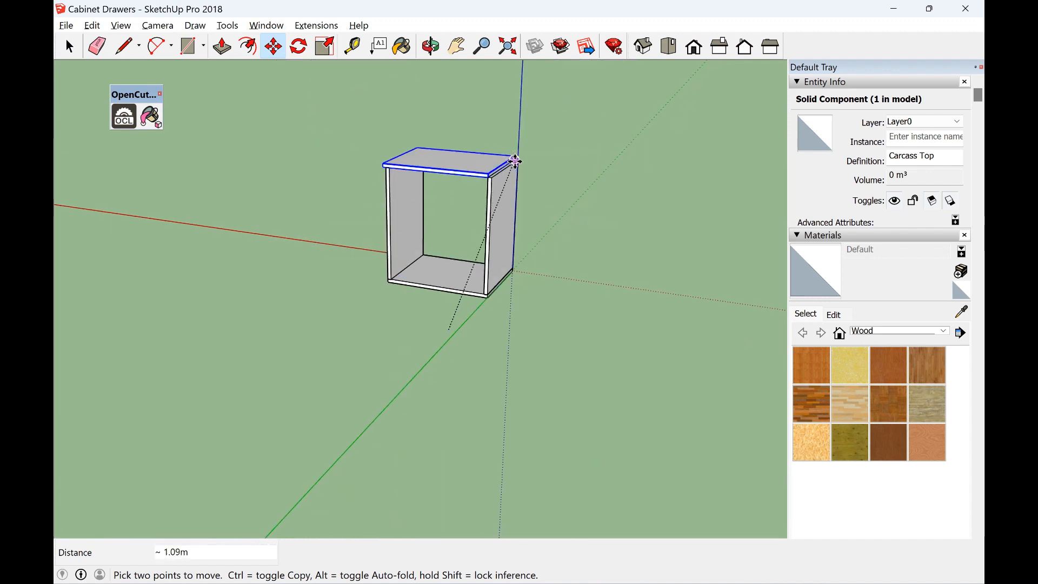
scroll(519, 161, "up", 4)
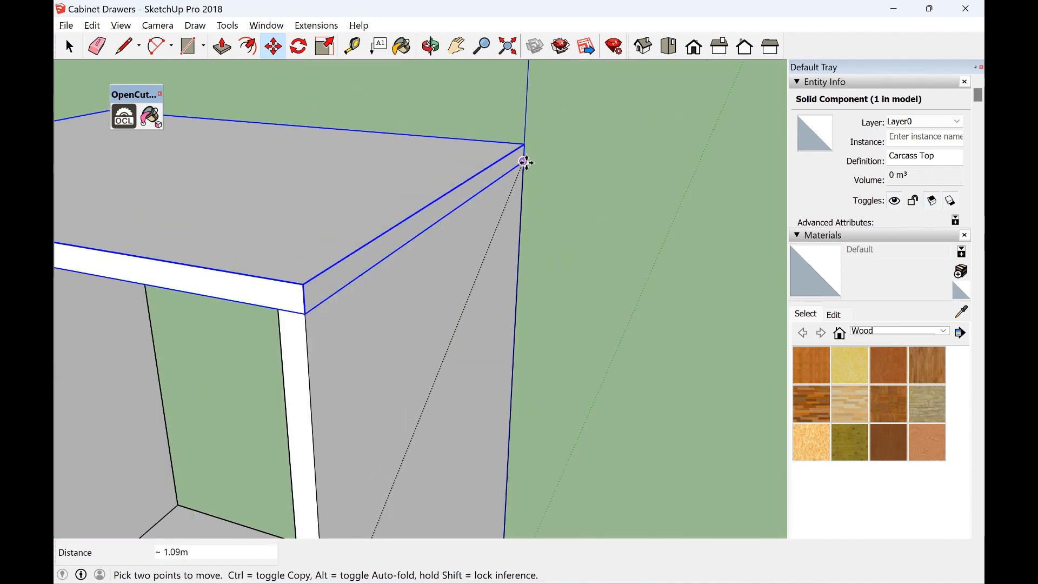
left_click(525, 163)
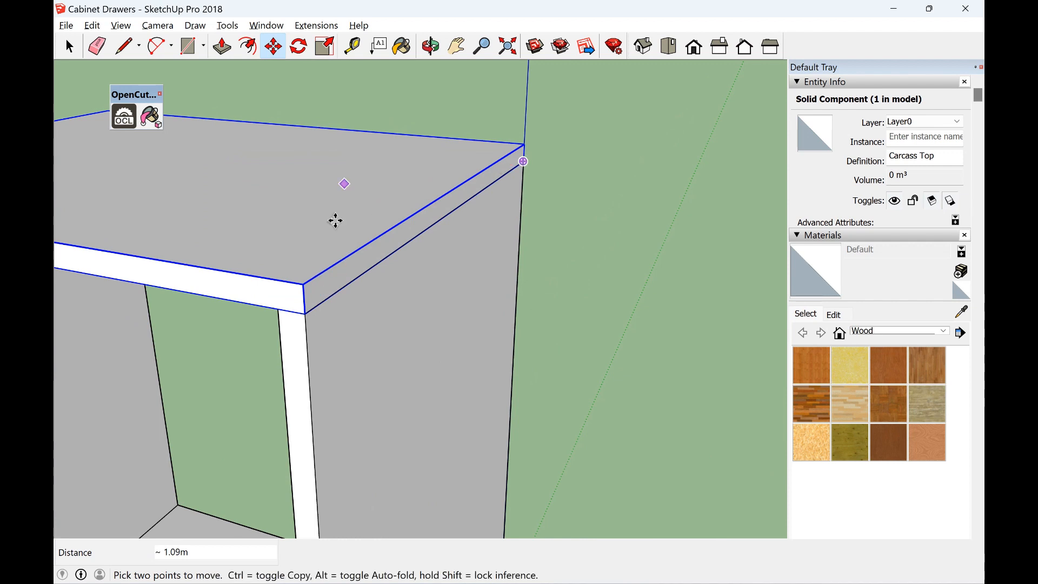
scroll(316, 234, "down", 2)
scroll(316, 234, "down", 4)
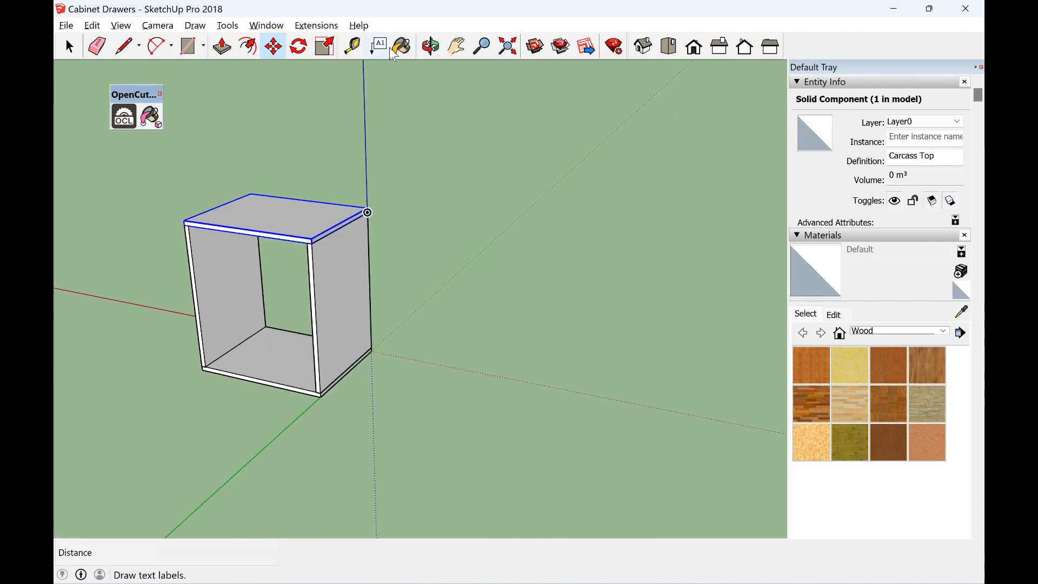
Draw a rectangle of about 0.65 by 0.57 m over the carcass's open red-axis side, from the top's upper corner to the base's opposite lower corner
left_click(430, 46)
left_click_drag(427, 206, 405, 219)
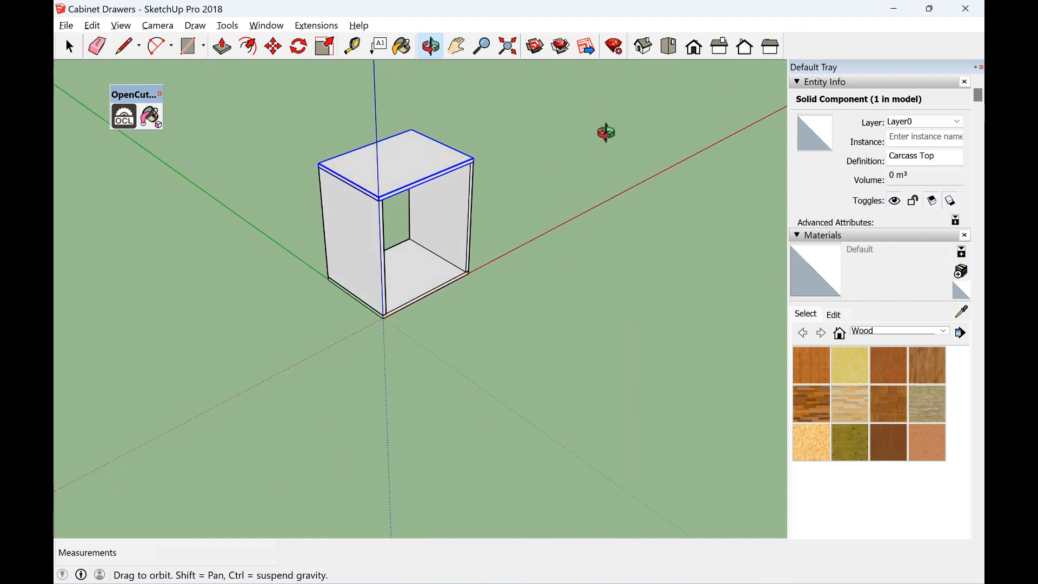
left_click(69, 47)
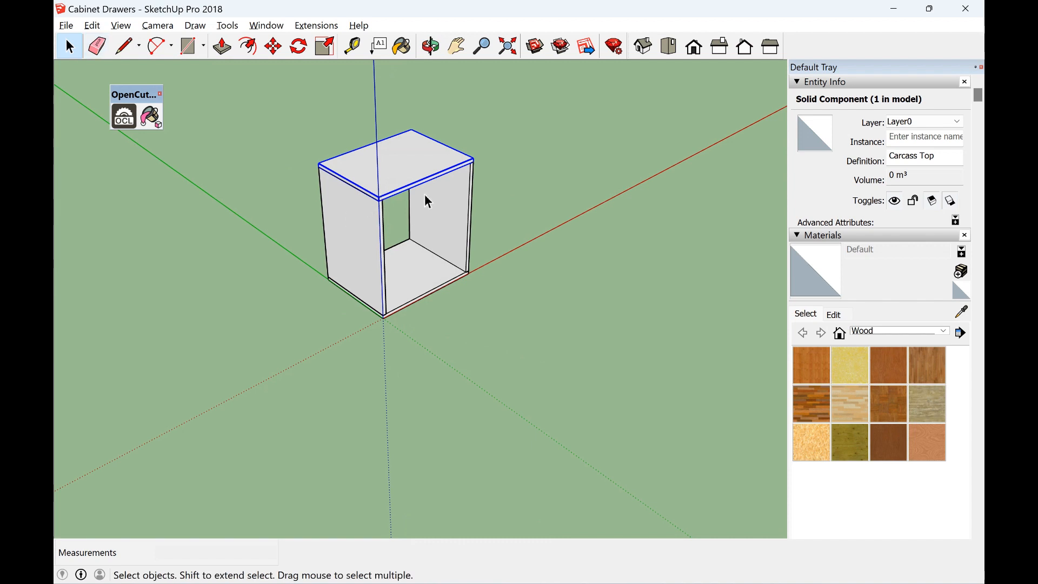
scroll(419, 151, "up", 3)
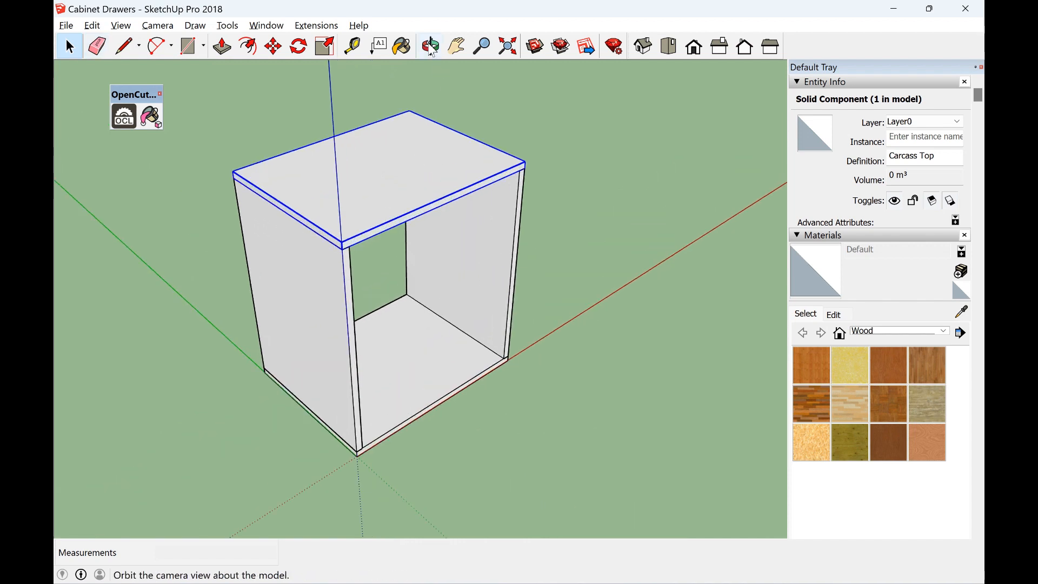
left_click(431, 47)
left_click_drag(530, 217, 531, 120)
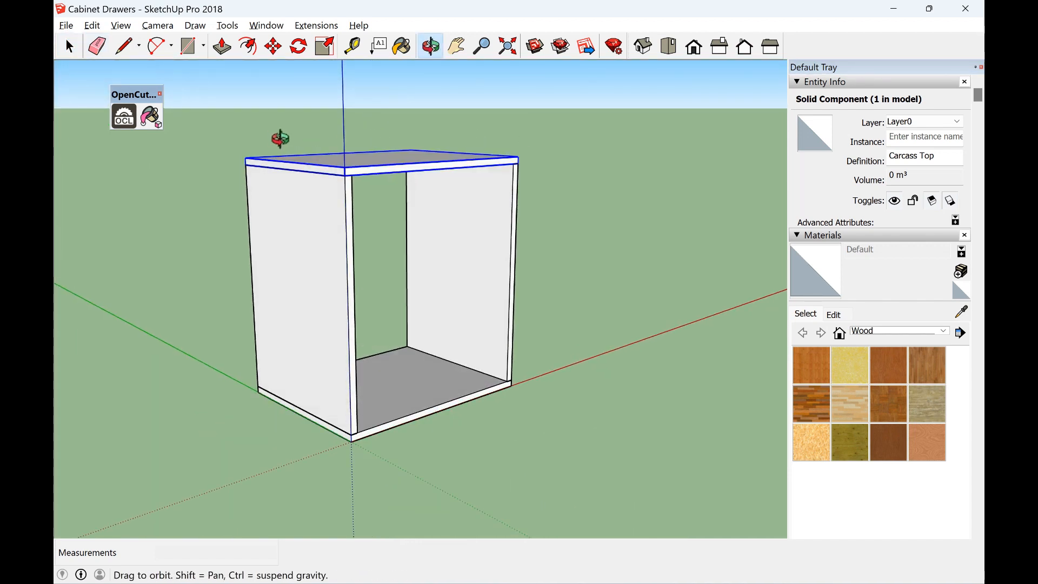
left_click_drag(260, 136, 153, 118)
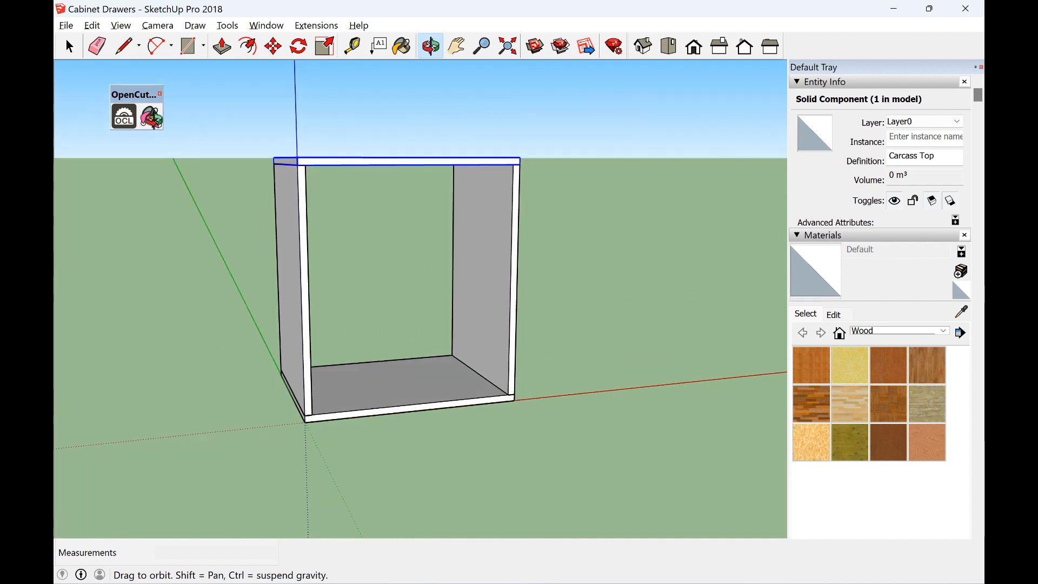
left_click(187, 45)
left_click(299, 158)
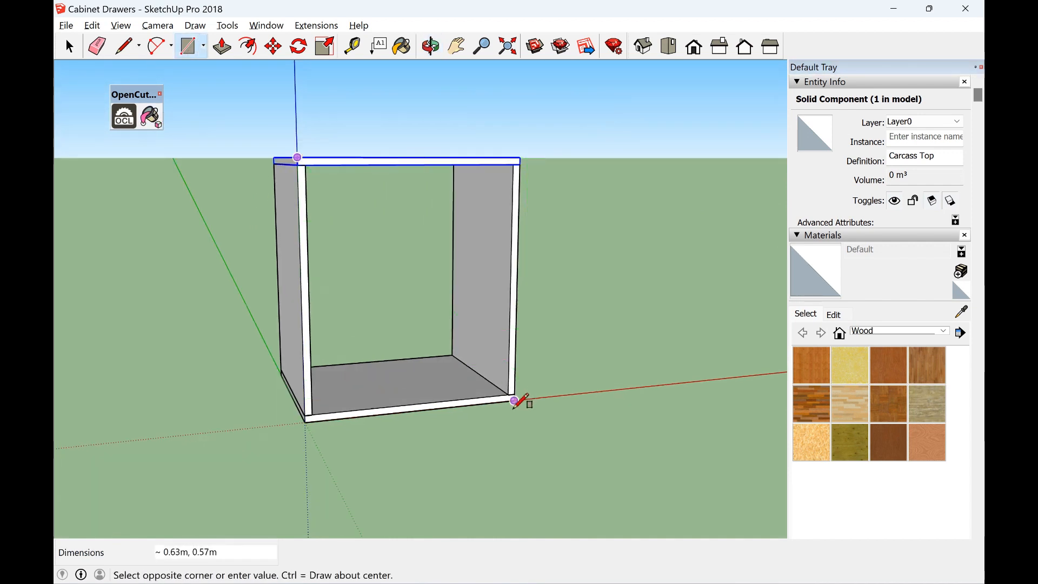
scroll(518, 403, "up", 5)
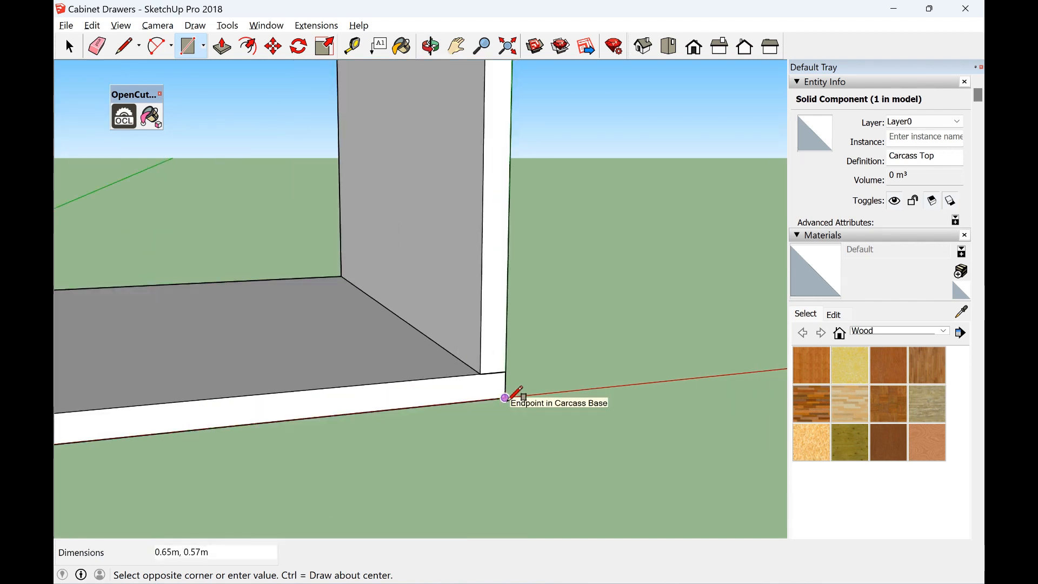
left_click(505, 398)
scroll(411, 335, "down", 5)
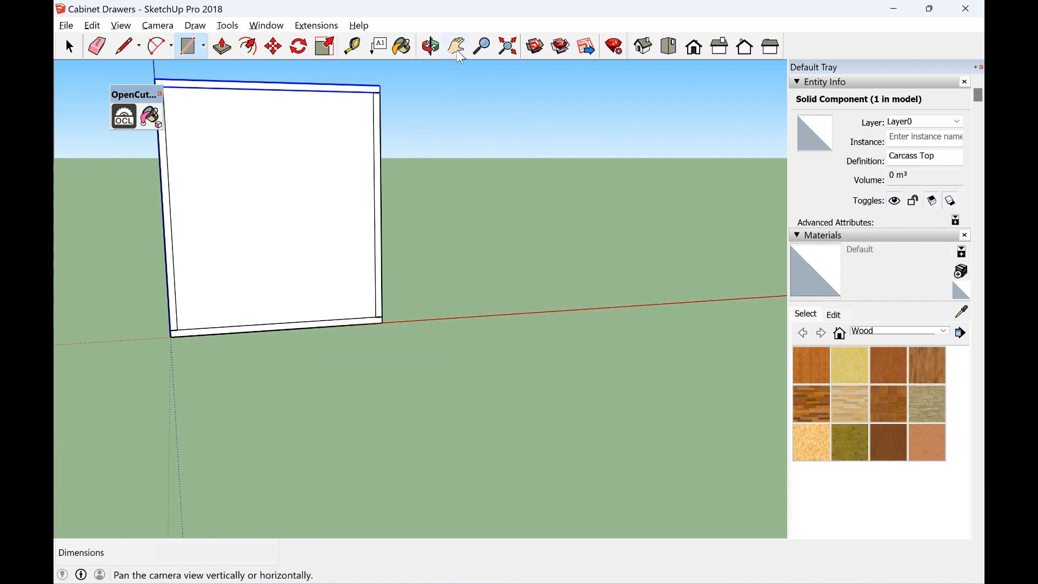
Push/Pull the new rectangular face outward 0.012 m from the carcass to form a panel
left_click(430, 46)
left_click_drag(424, 139, 506, 209)
left_click(68, 45)
left_click(227, 156)
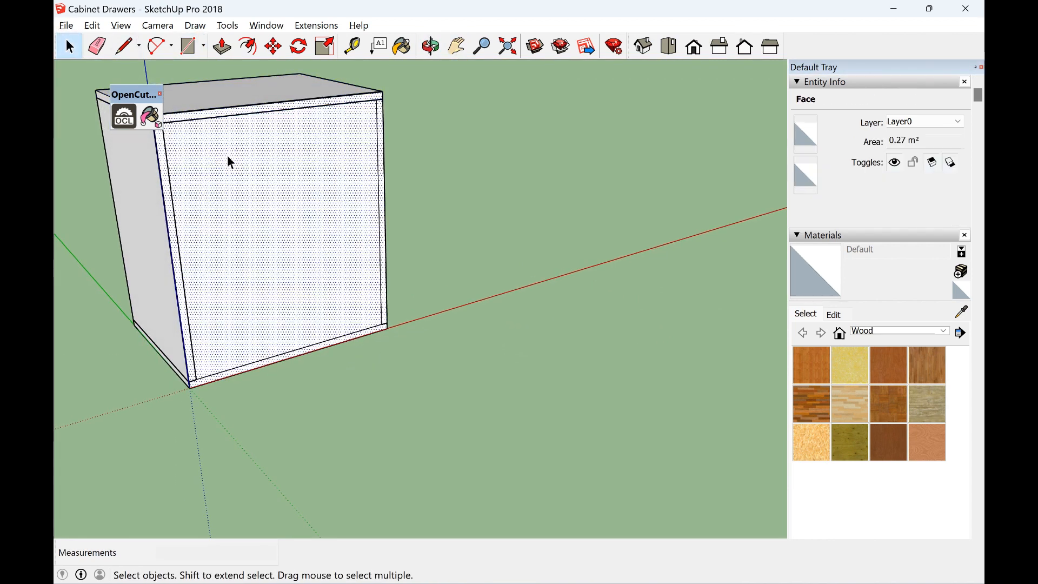
left_click(222, 47)
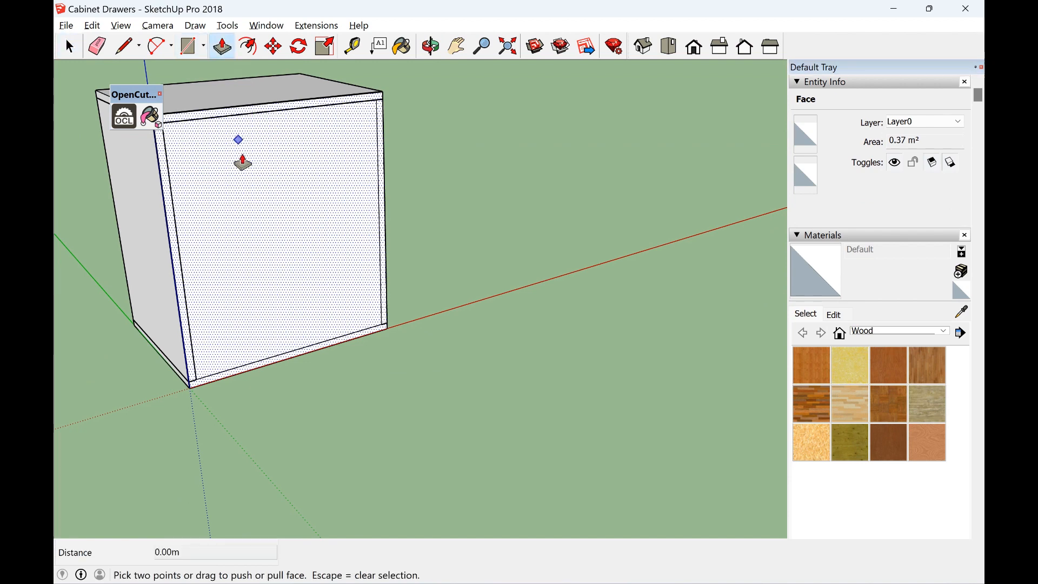
left_click(240, 153)
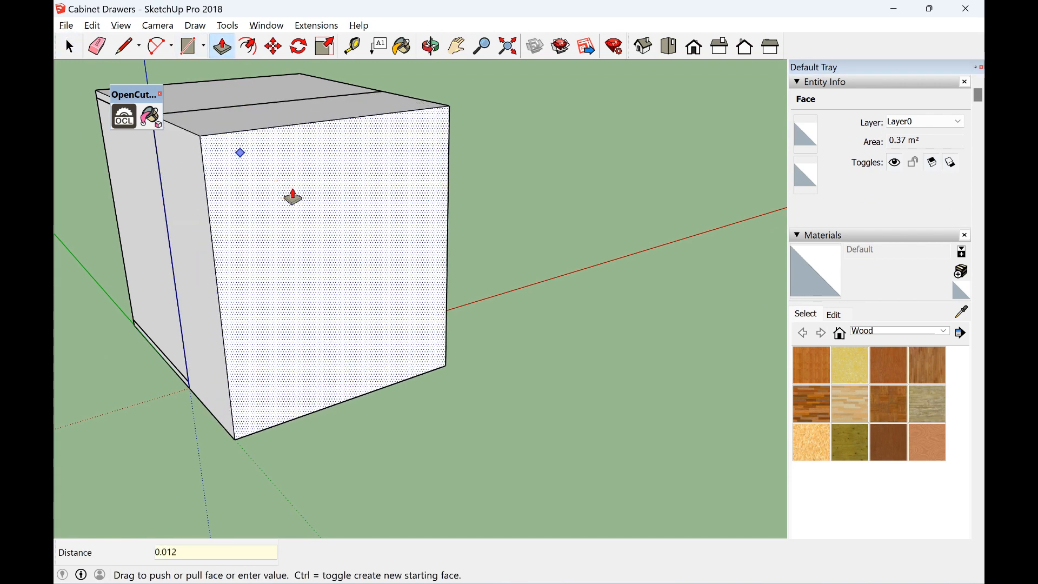
key("Return")
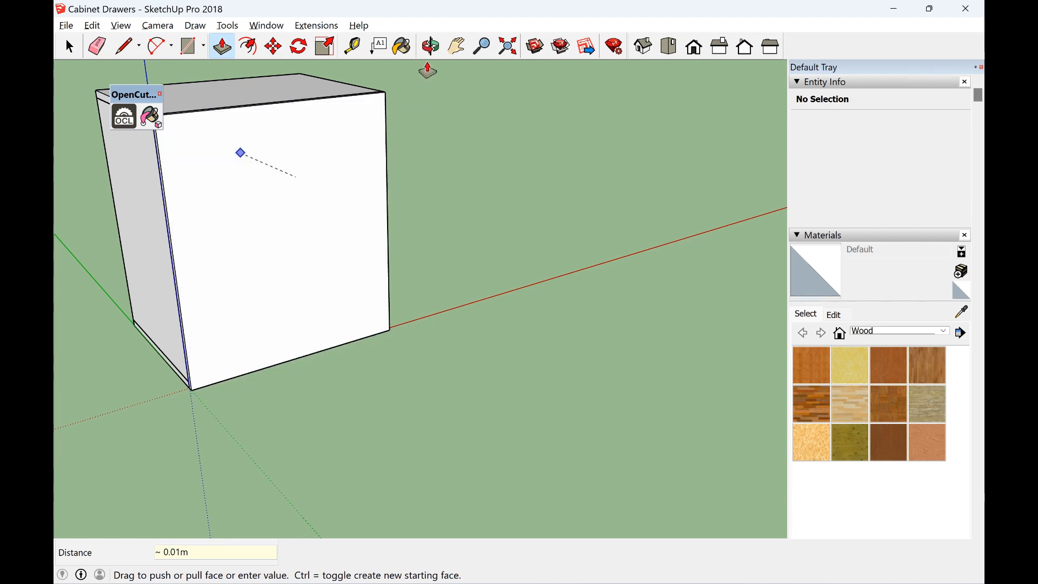
left_click(457, 47)
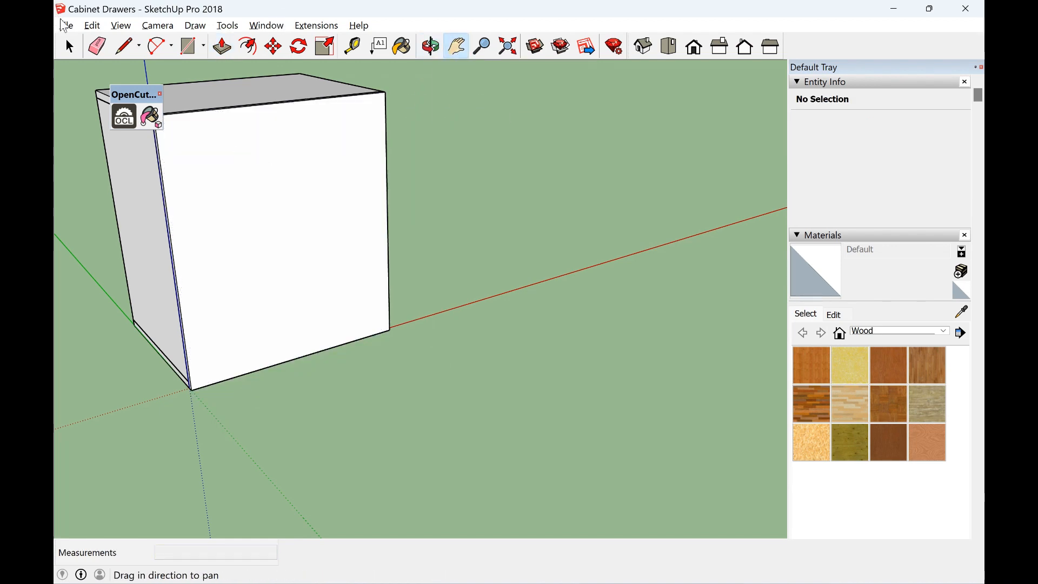
left_click(69, 47)
left_click_drag(254, 166, 323, 216)
key("h")
left_click_drag(341, 147, 396, 263)
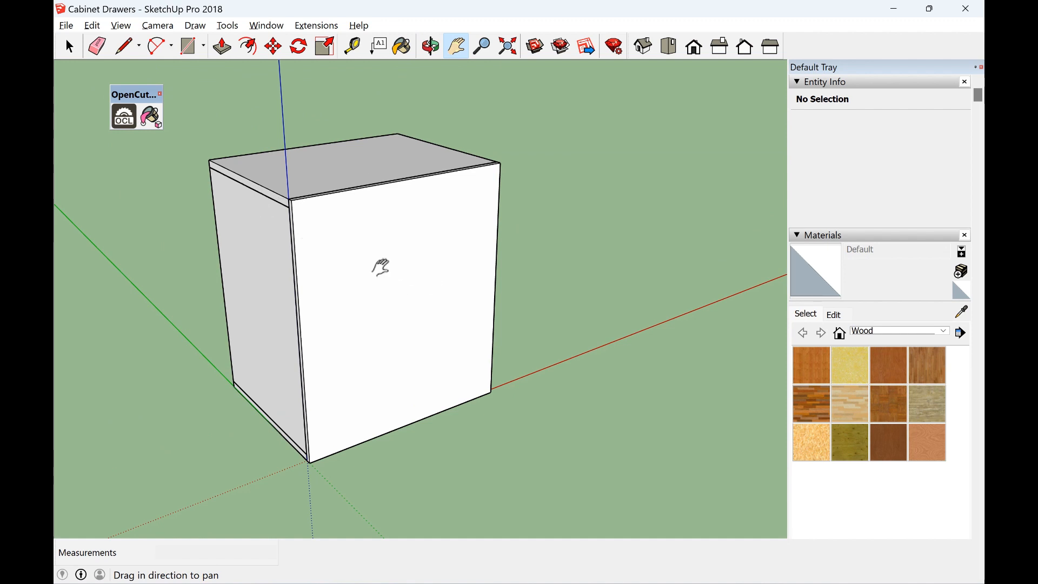
Make the 12 mm panel covering the carcass's open side into a component named Carcass Back
left_click(69, 47)
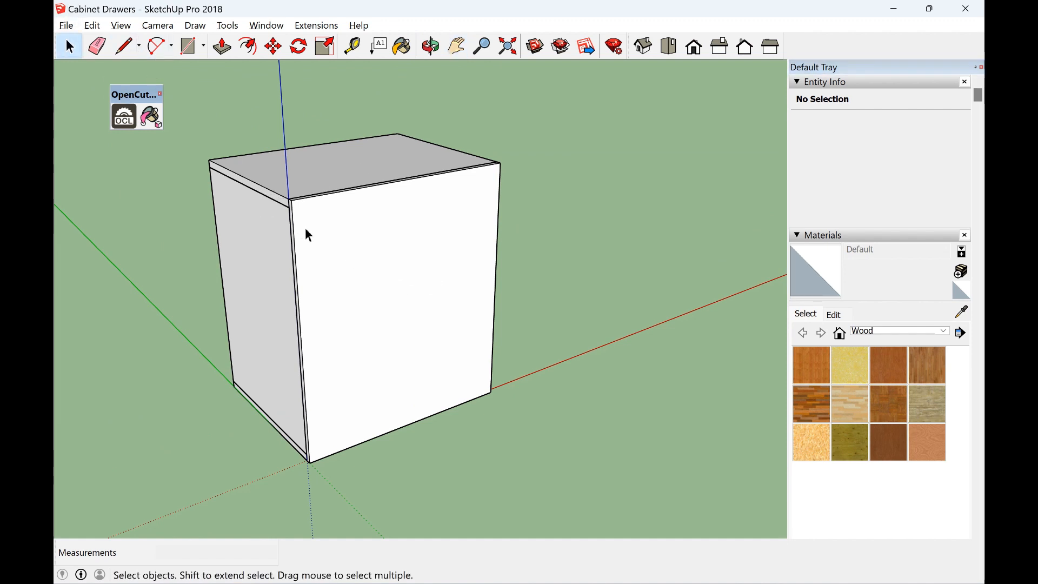
double_click(375, 276)
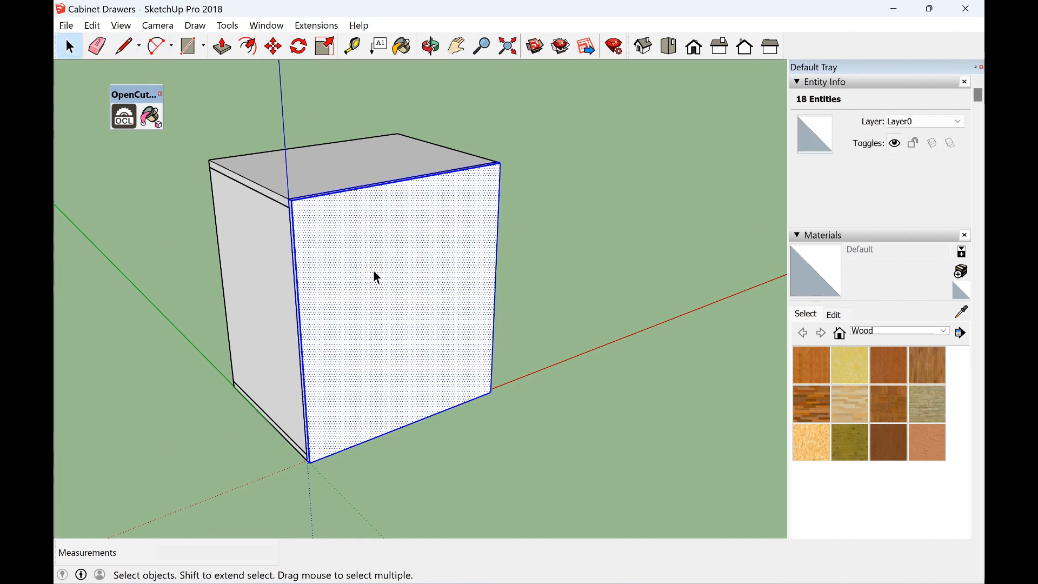
right_click(395, 250)
left_click(449, 366)
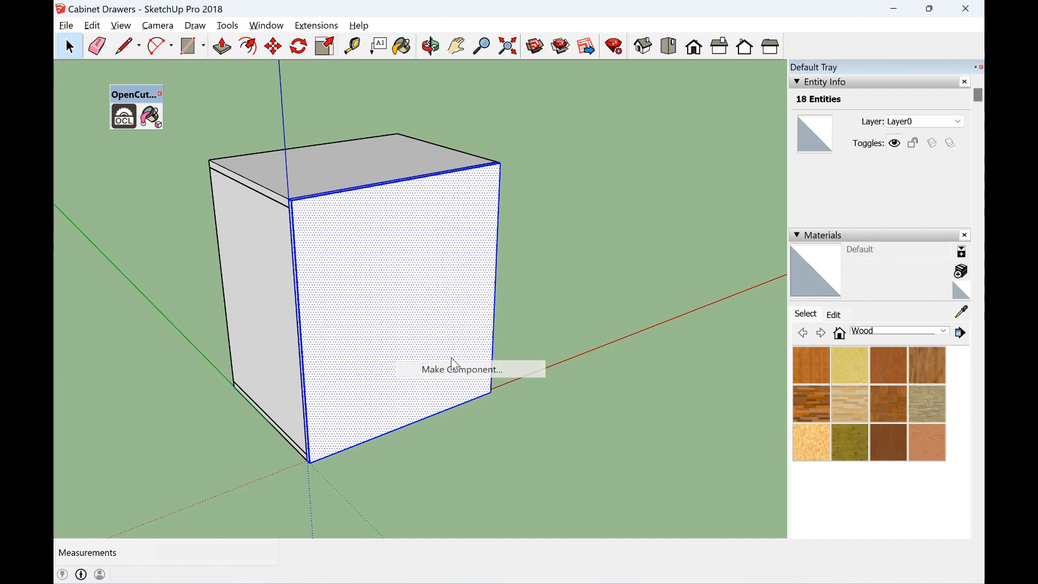
type("Carcass Back")
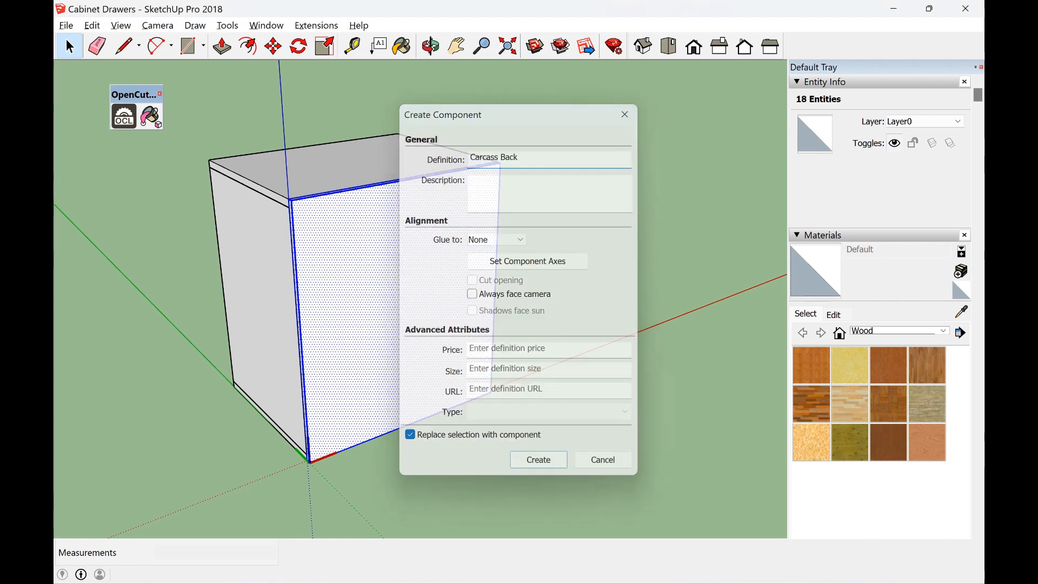
key("Return")
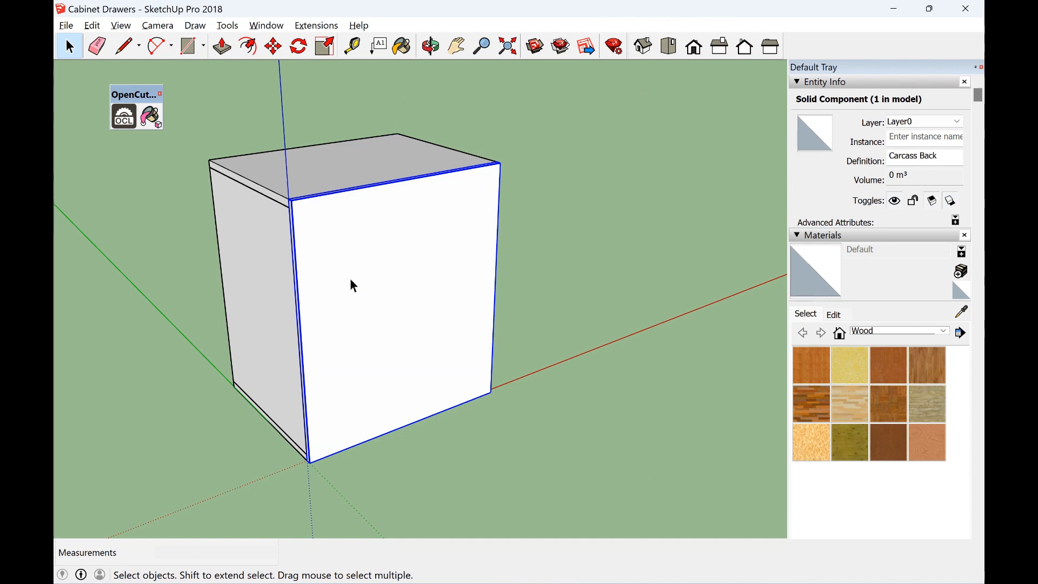
left_click(273, 46)
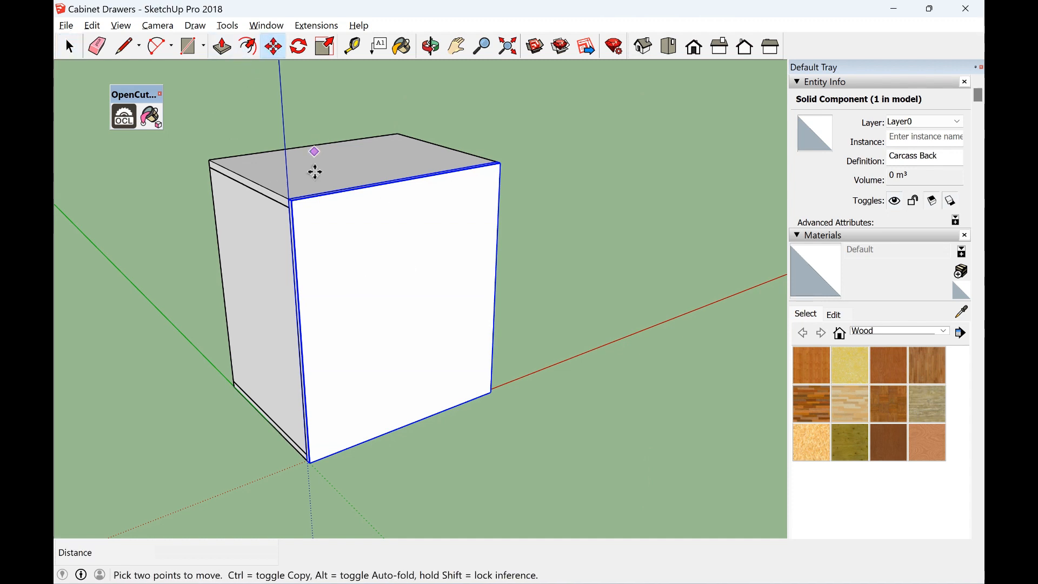
left_click(295, 202)
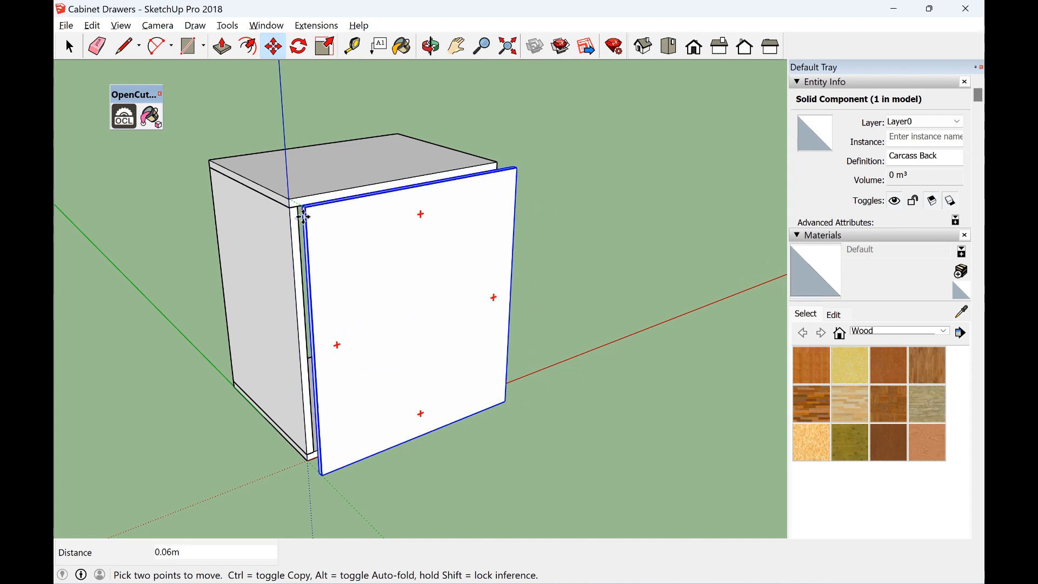
left_click(301, 215)
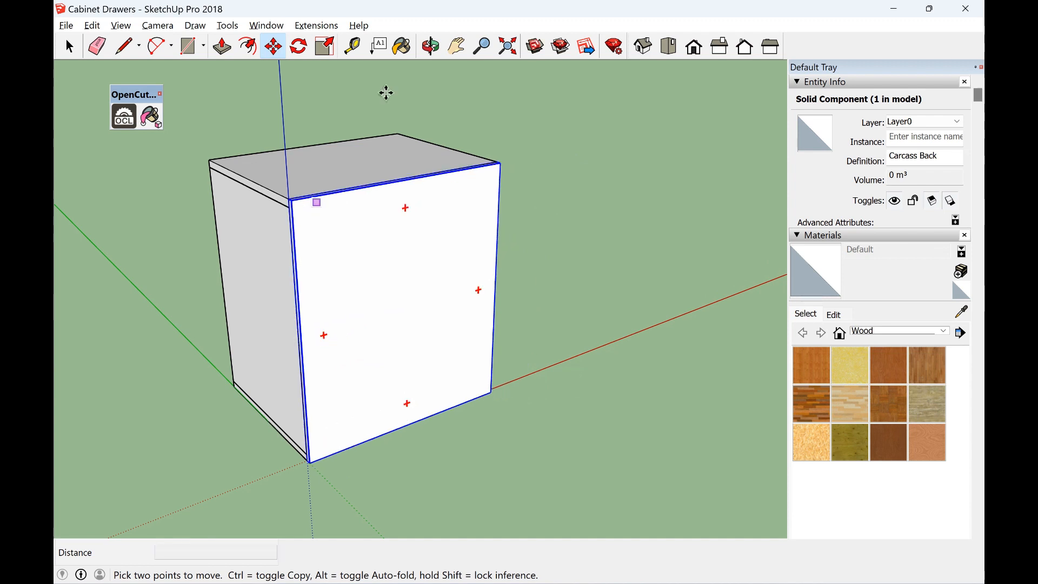
Set the model's length unit precision to 0.000m
left_click(431, 46)
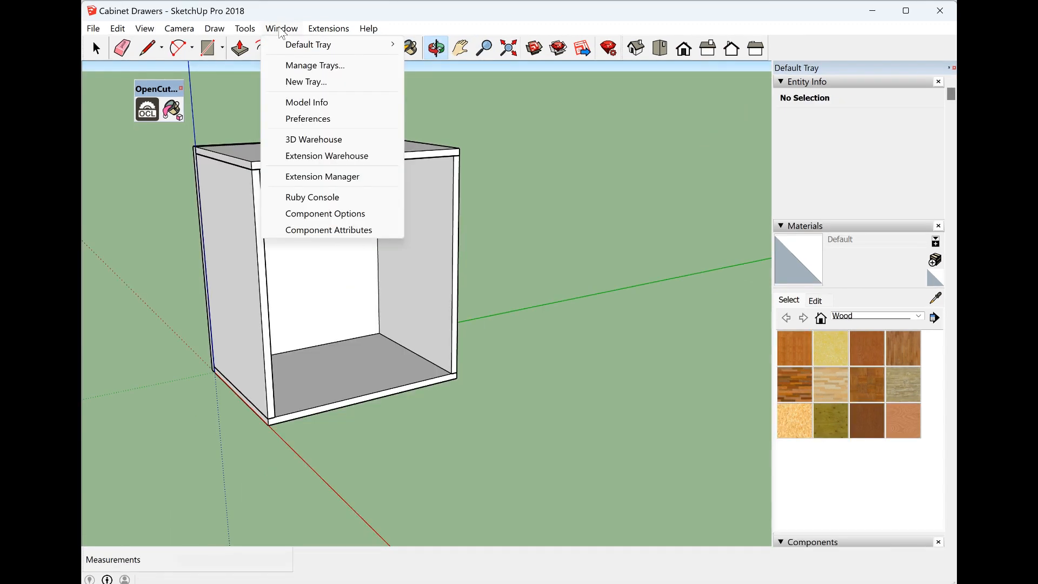
key("Escape")
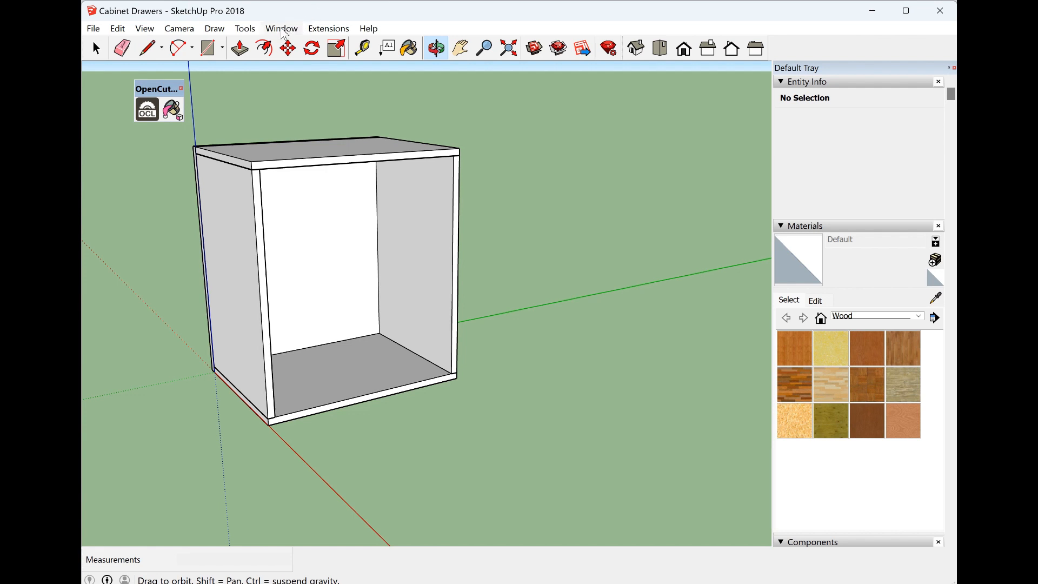
left_click(281, 28)
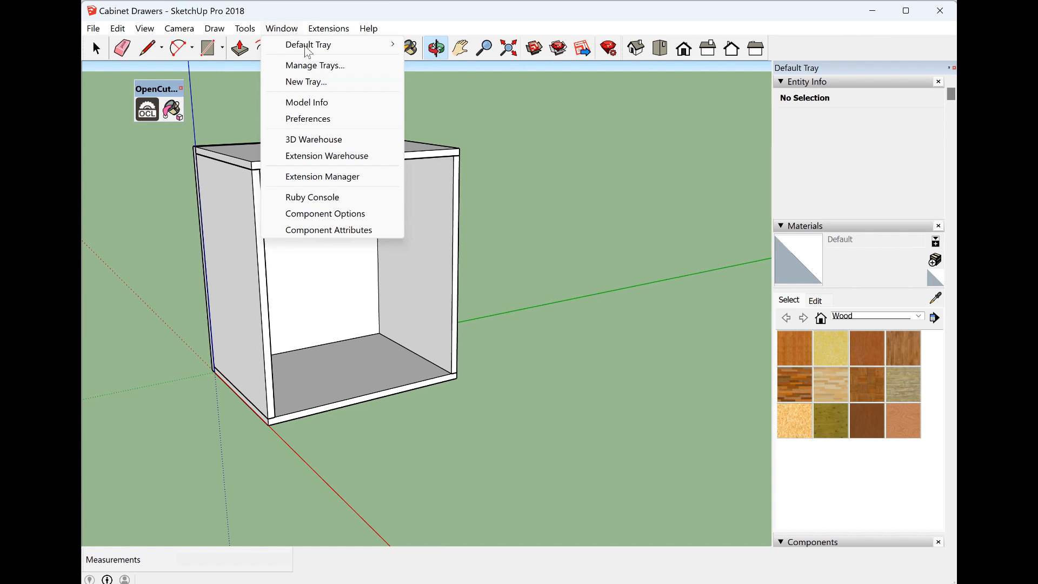
left_click(323, 103)
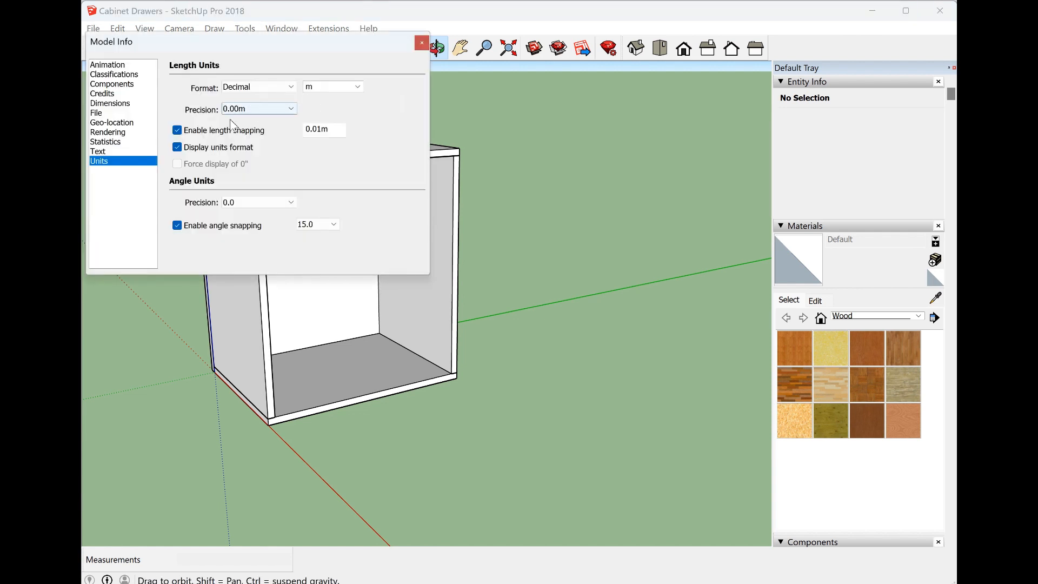
left_click(255, 109)
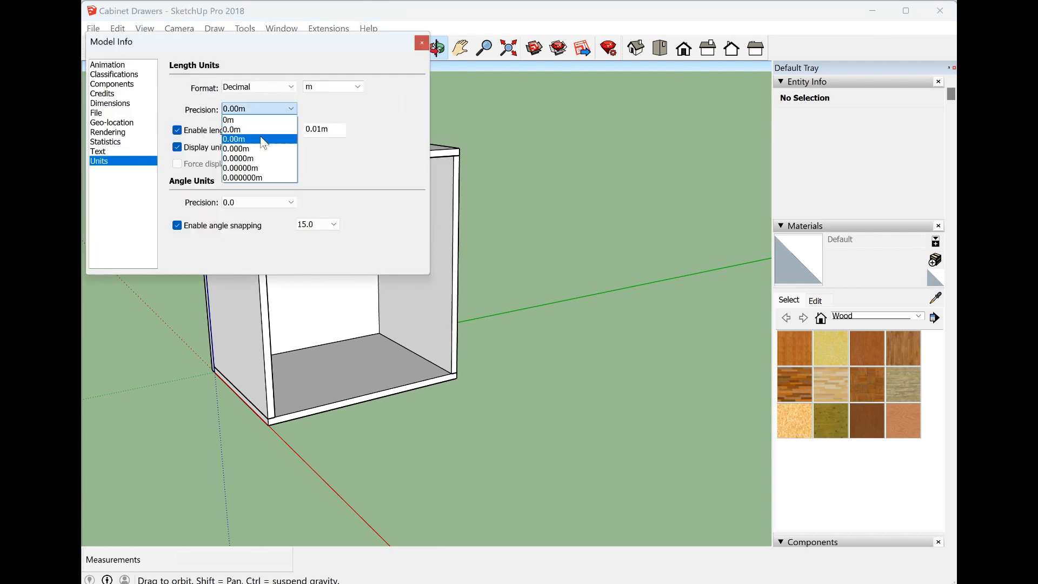
left_click(264, 150)
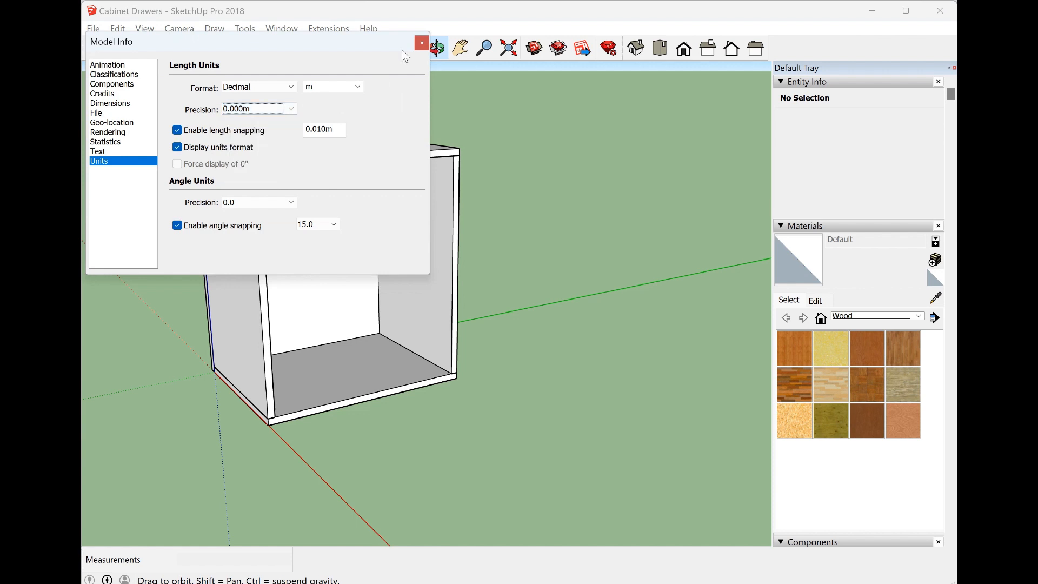
left_click(421, 46)
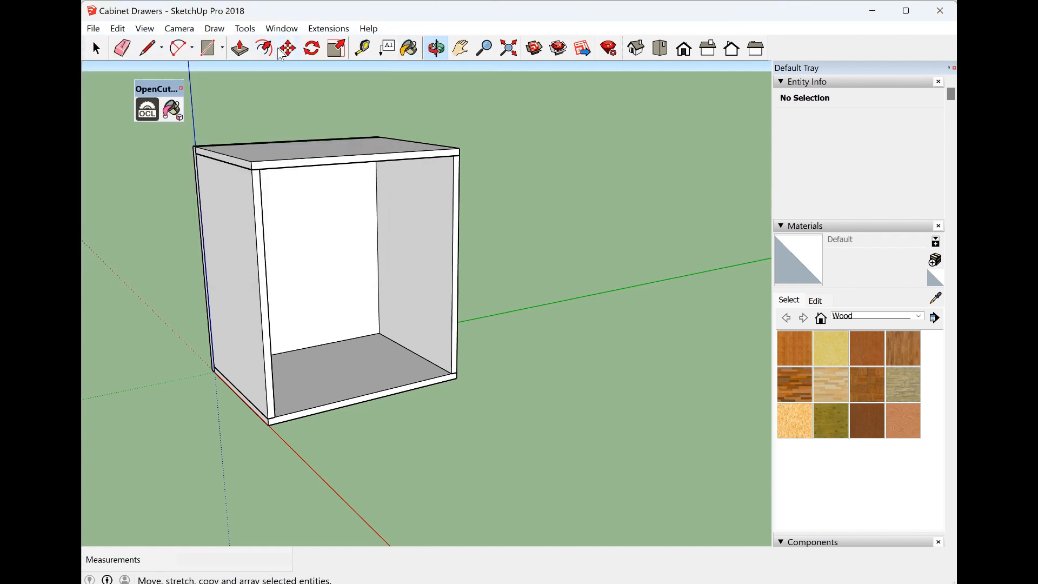
Measure the carcass interior with the Tape Measure, starting from its lower back corner
left_click(362, 48)
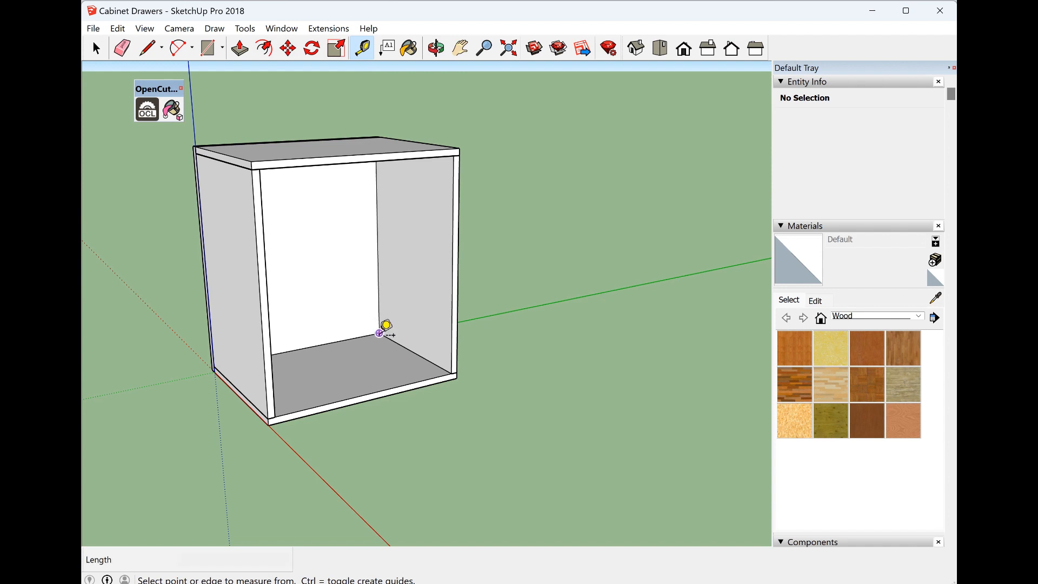
left_click(378, 333)
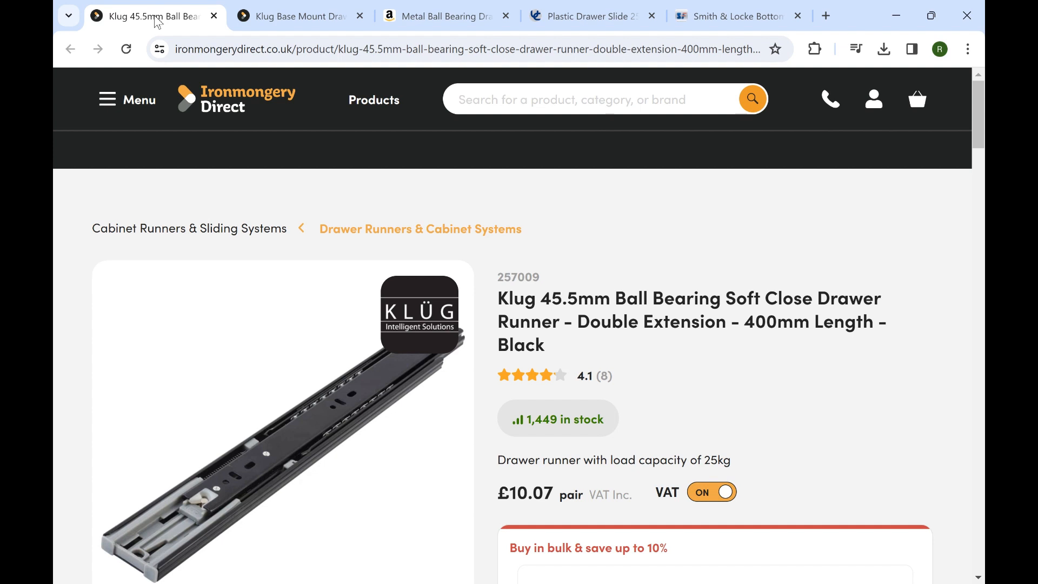
In the browser, compare the Klug base mount, metal ball bearing, plastic and Smith & Locke bottom fix drawer runner product pages
left_click(278, 21)
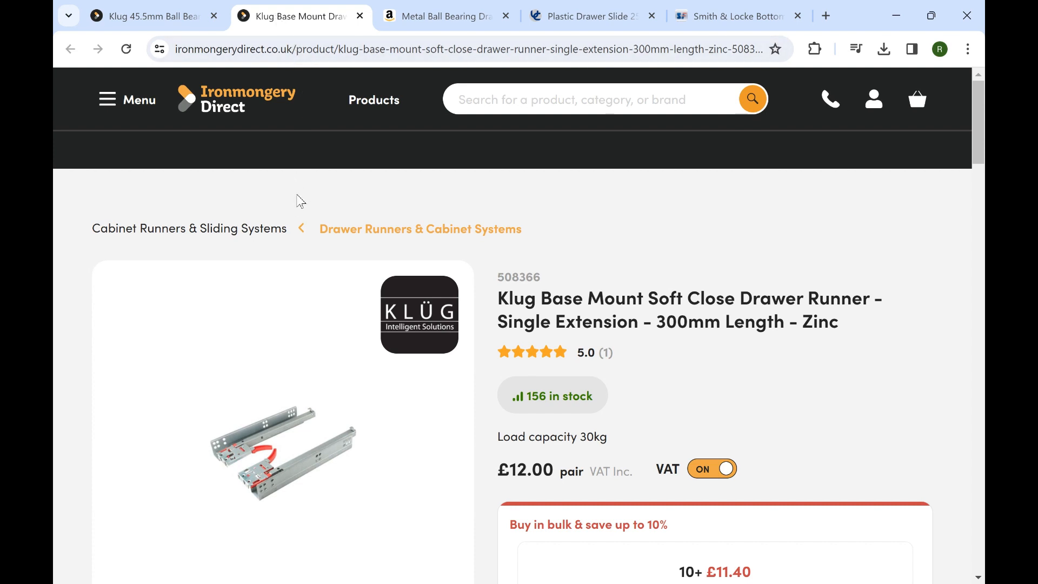
left_click(453, 14)
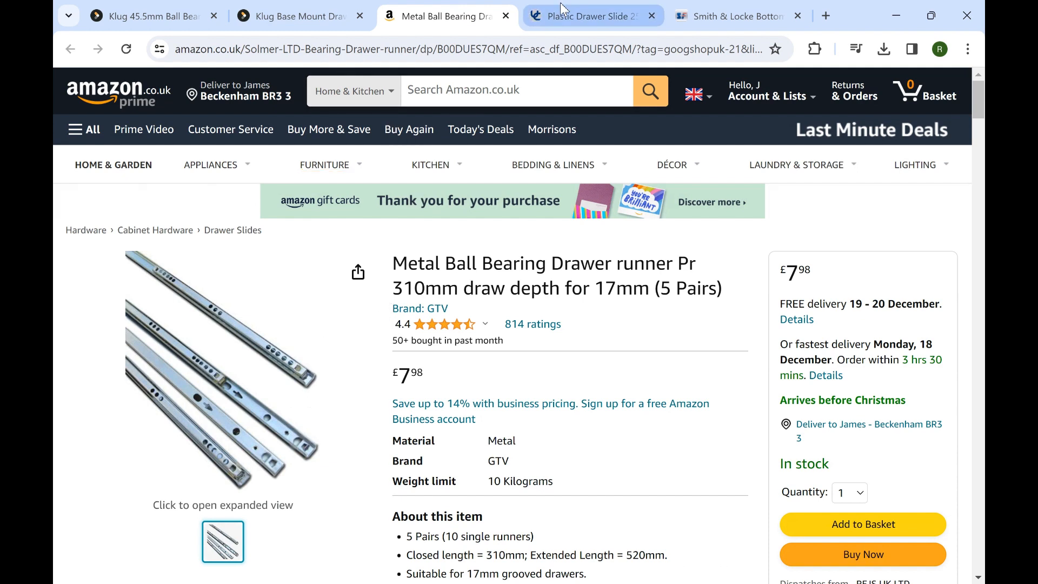
mouse_move(560, 10)
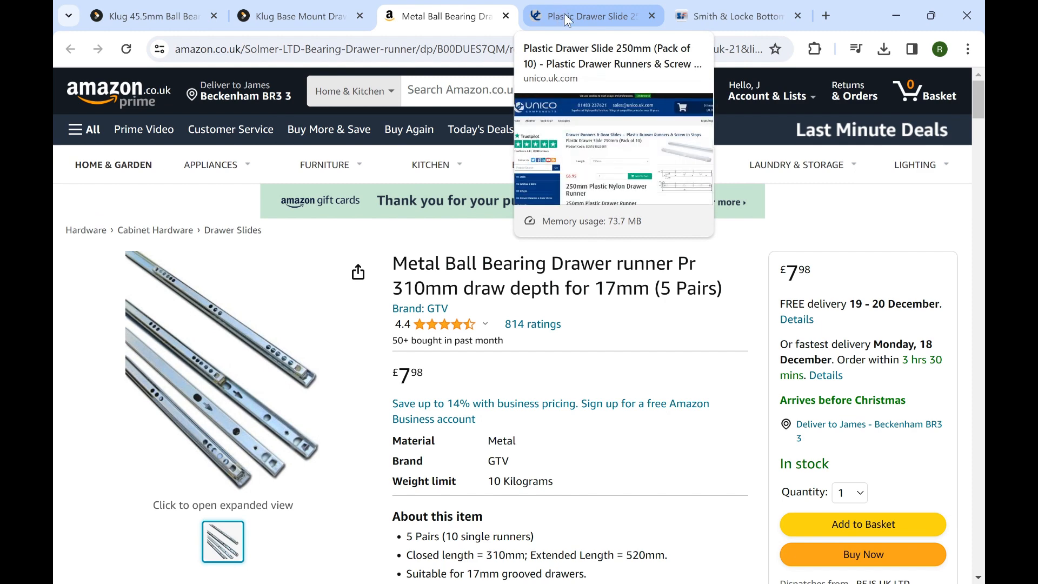
left_click(566, 20)
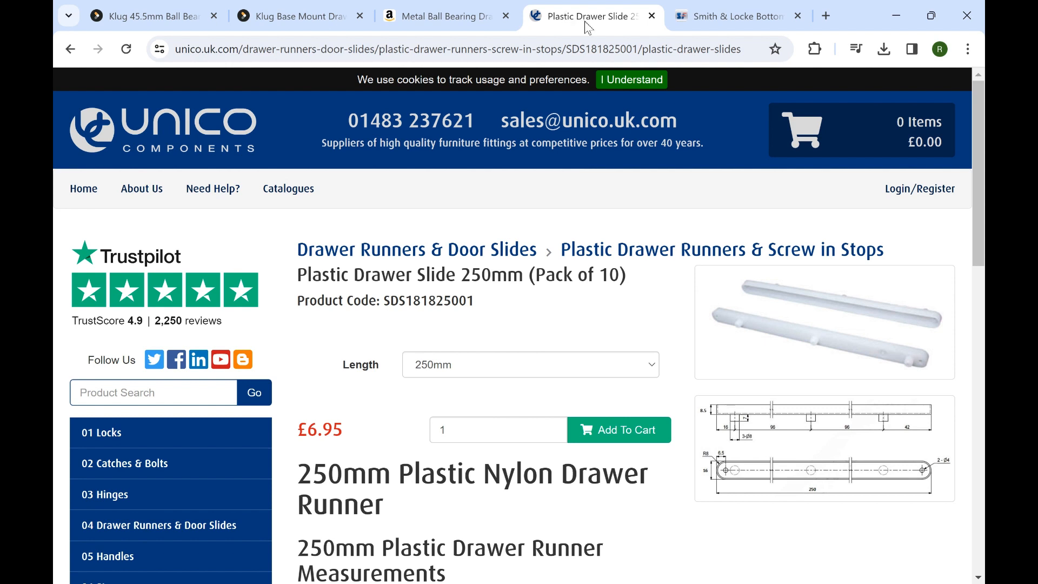
left_click(706, 16)
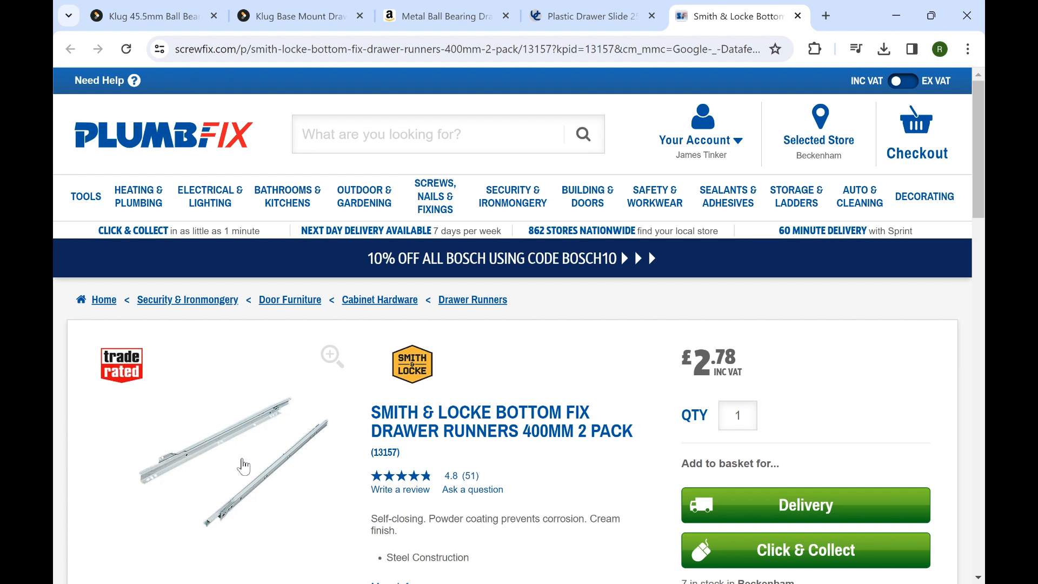
Examine the customer questions and answers for the Smith & Locke runners about clearance between drawer and cabinet side
scroll(244, 468, "down", 8)
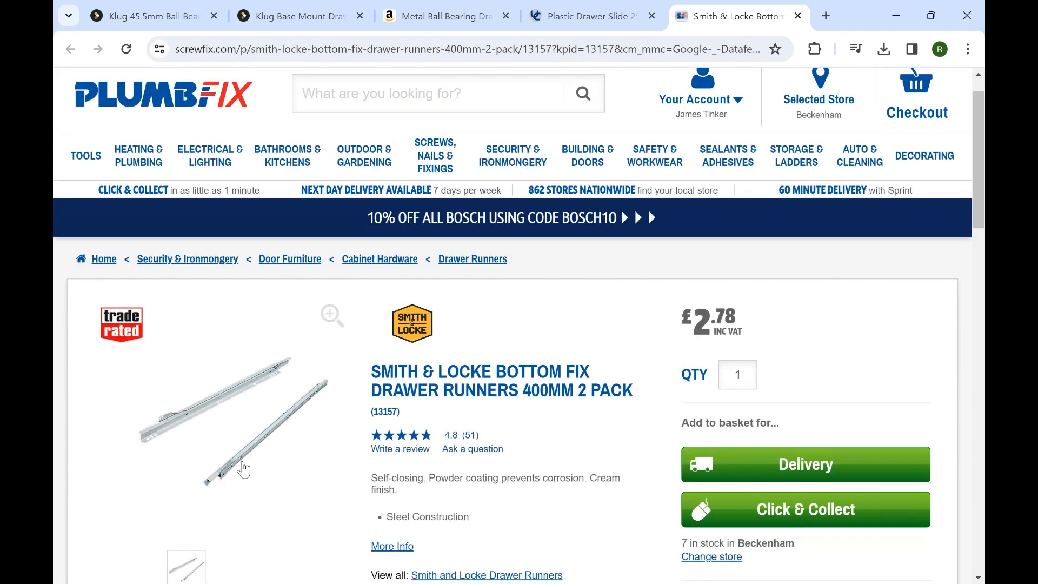
scroll(244, 468, "down", 10)
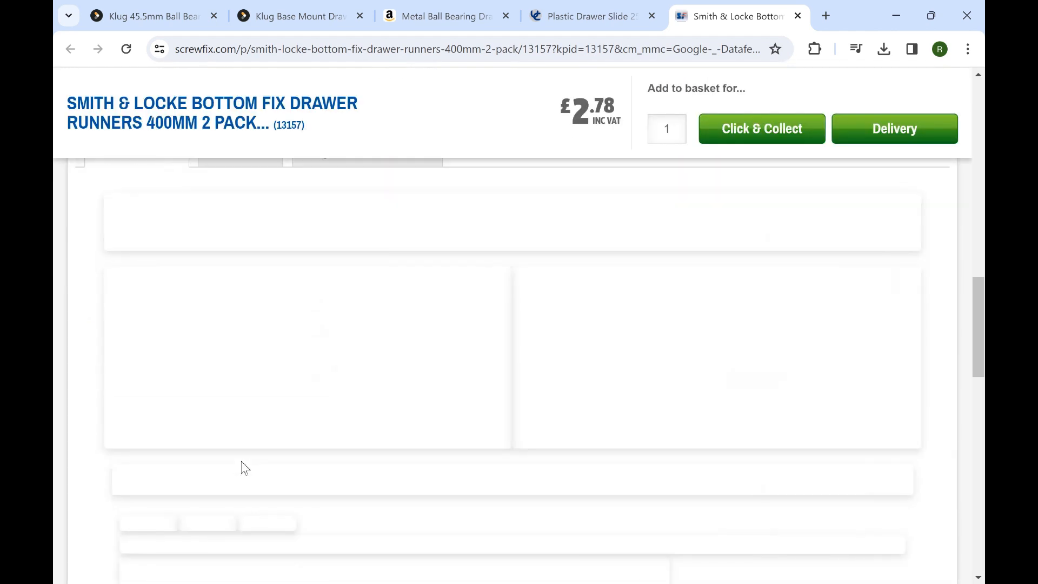
scroll(241, 462, "up", 3)
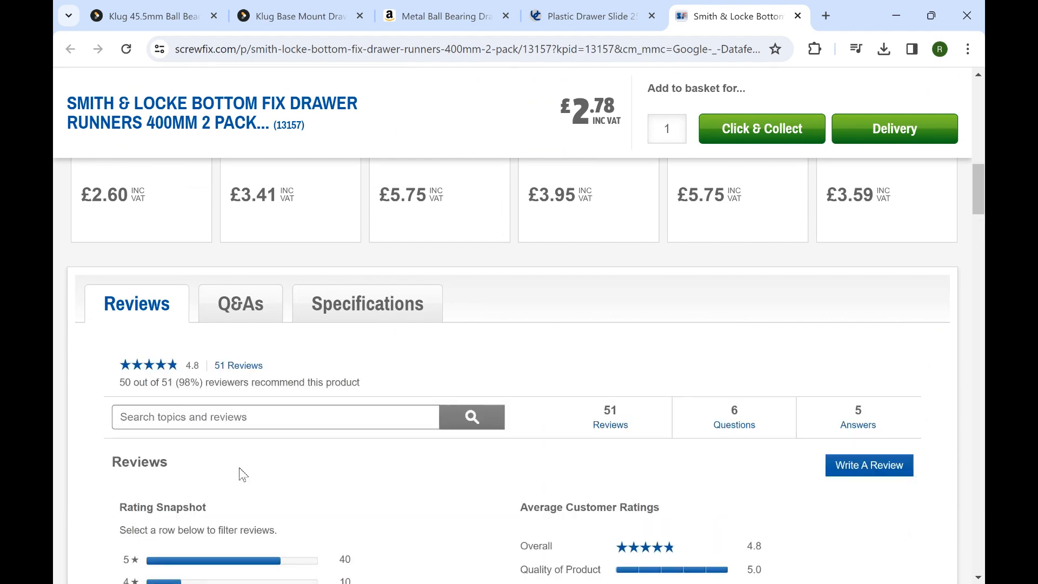
left_click(252, 313)
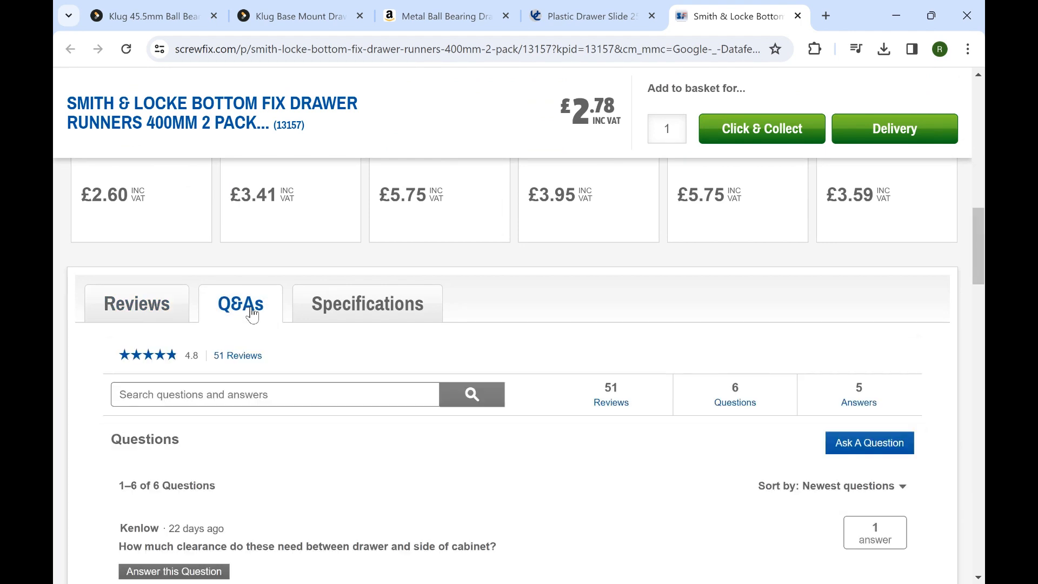
scroll(276, 373, "down", 3)
scroll(278, 379, "down", 3)
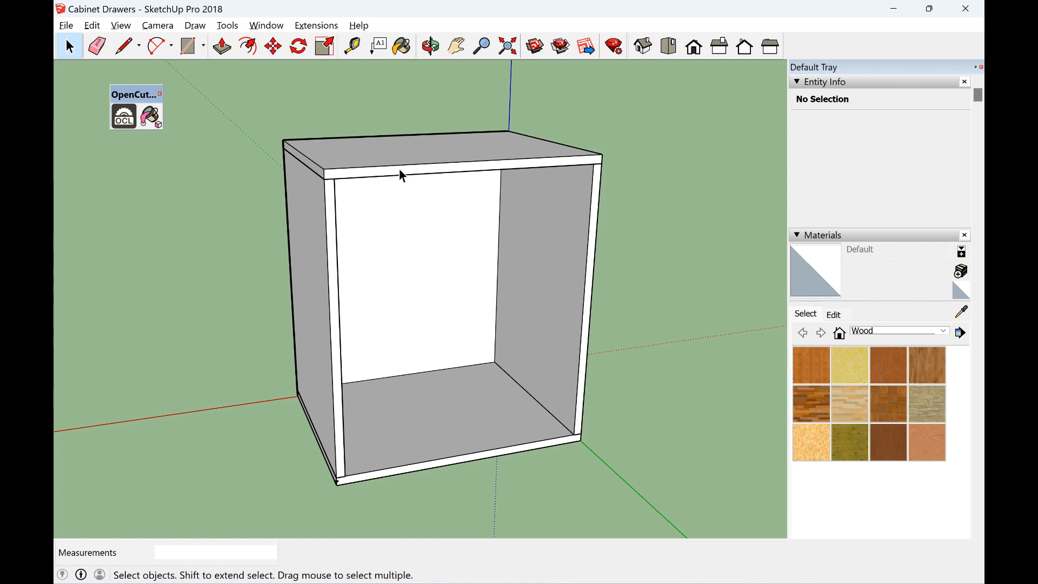
In SketchUp, place a guide line 0.01 m below the Carcass Top's upper front edge
left_click(358, 45)
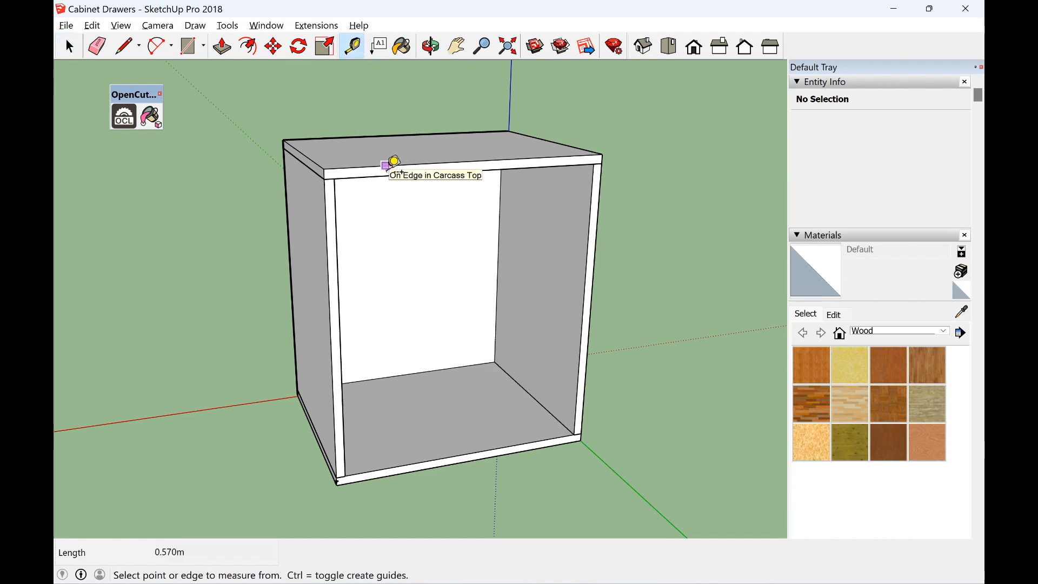
left_click(386, 166)
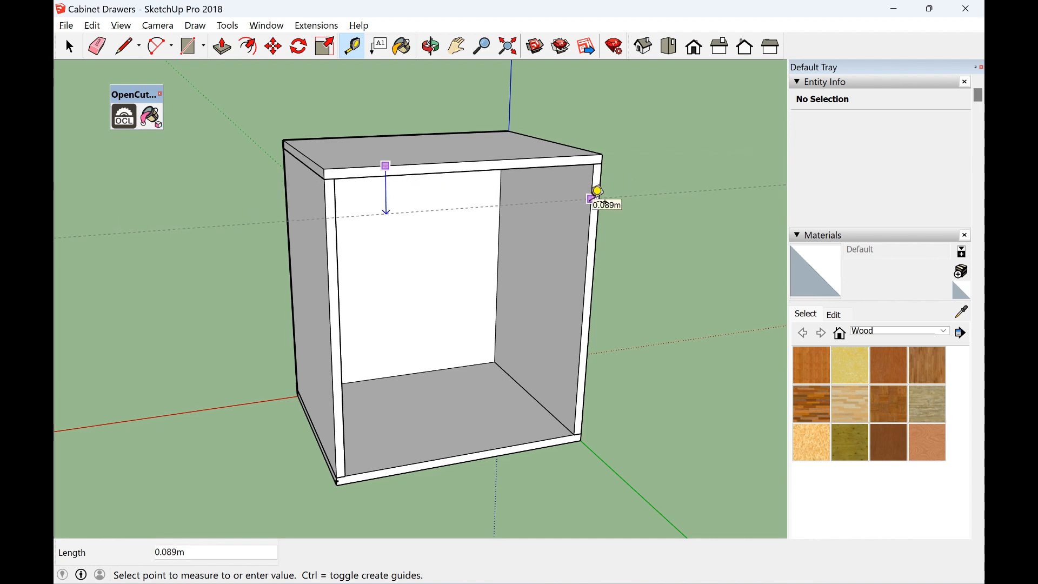
type(".01")
key("Return")
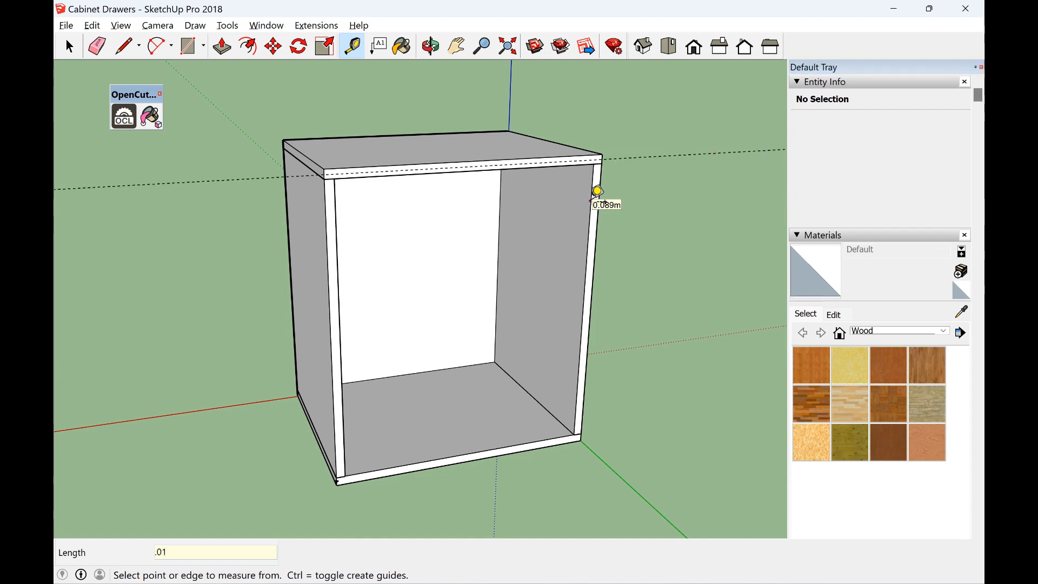
Place a guide line 0.01 m above the Carcass Base's lower front edge
scroll(404, 501, "up", 3)
scroll(404, 503, "up", 1)
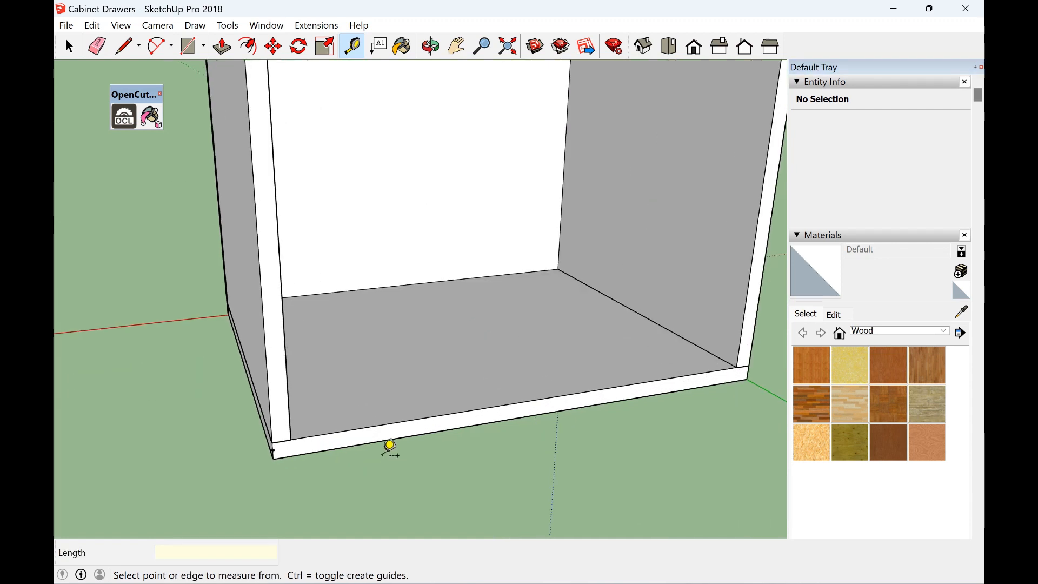
left_click(381, 441)
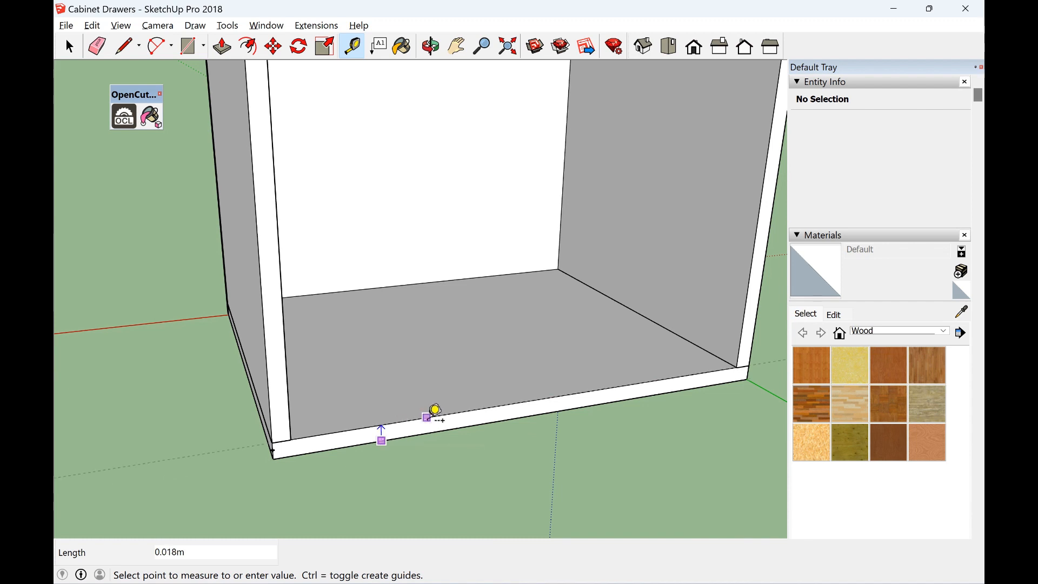
type(".0")
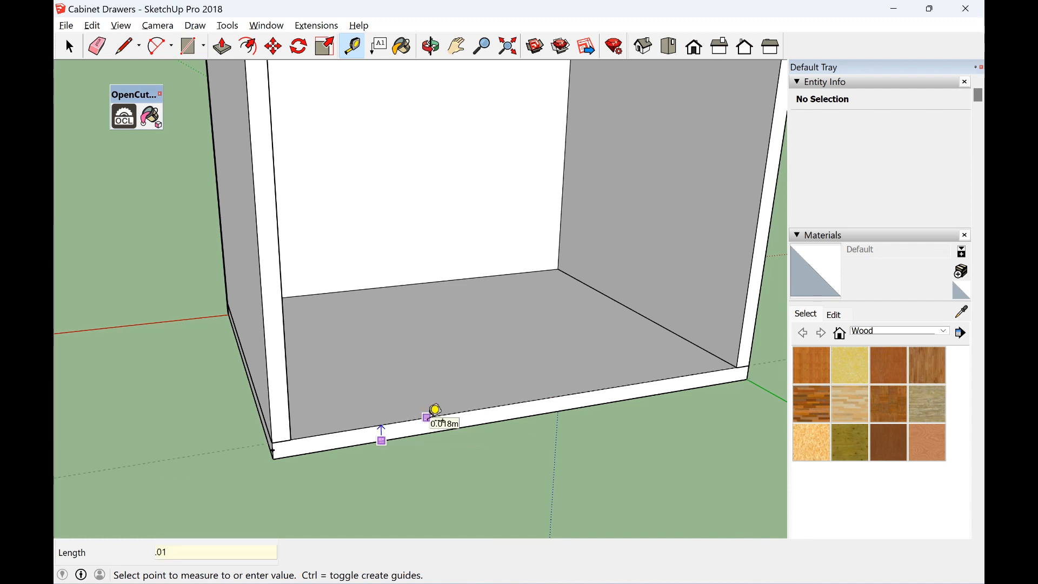
type("1")
key("Return")
scroll(387, 288, "down", 3)
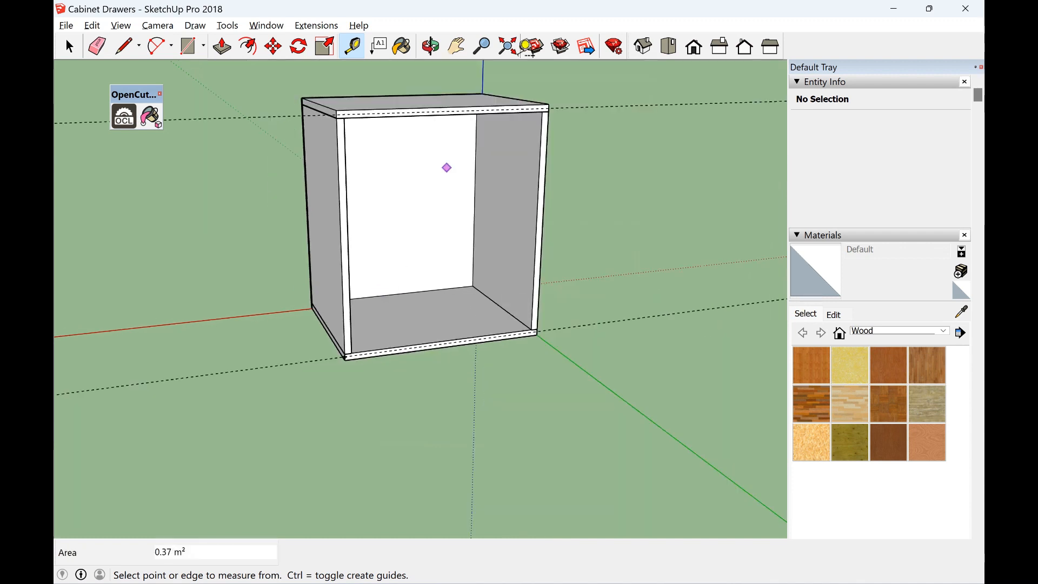
left_click(456, 46)
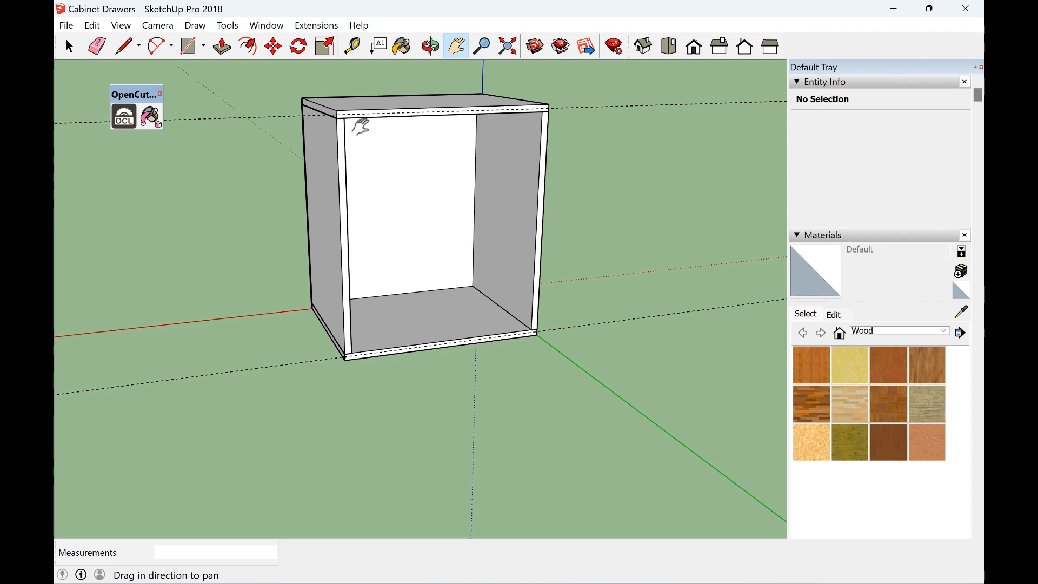
Measure the height along the cabinet's left front edge from the Carcass Top guide to the Carcass Base
left_click(352, 47)
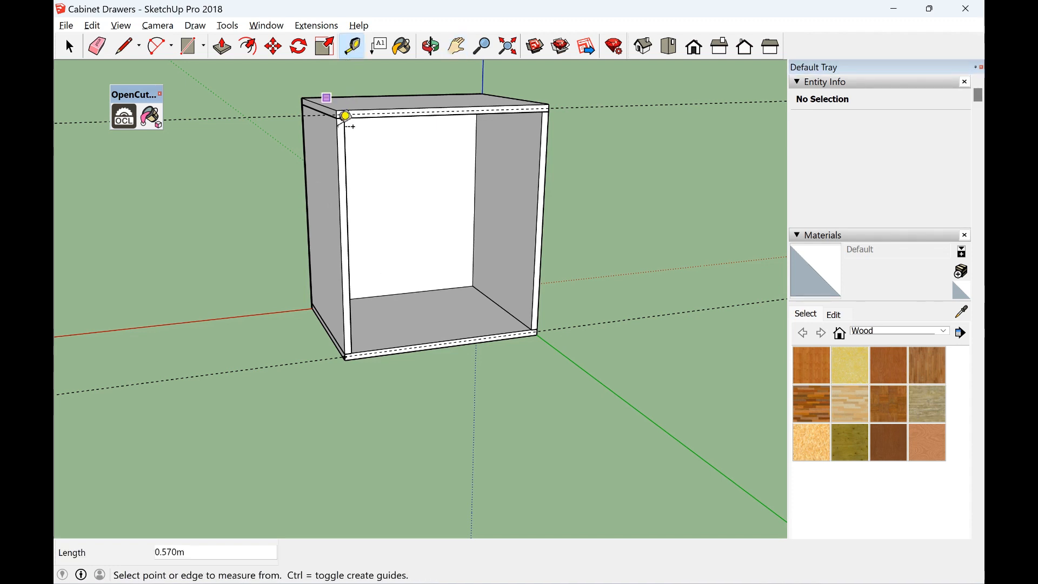
scroll(350, 130, "up", 3)
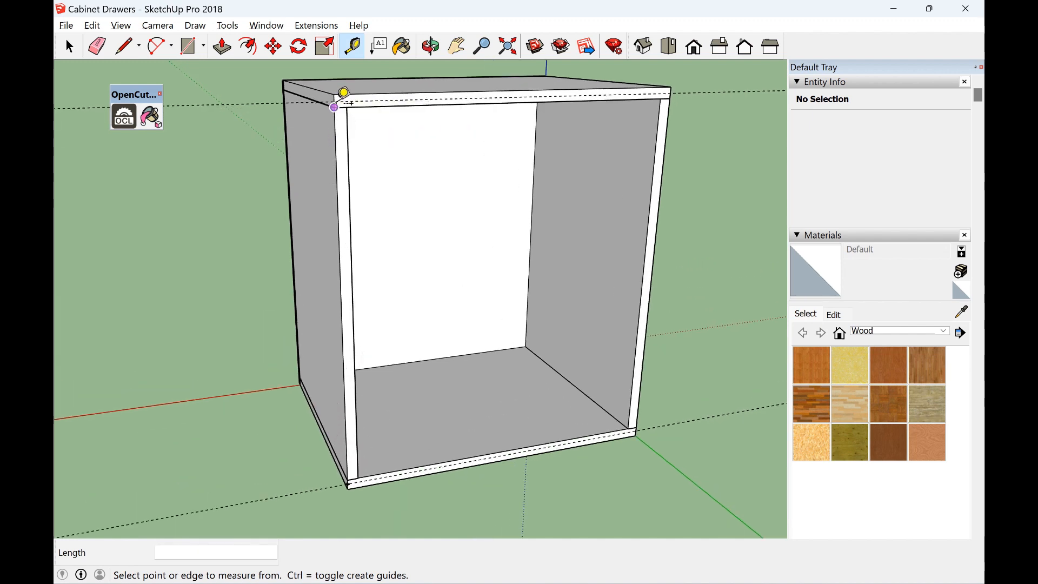
scroll(343, 100, "up", 2)
left_click(336, 107)
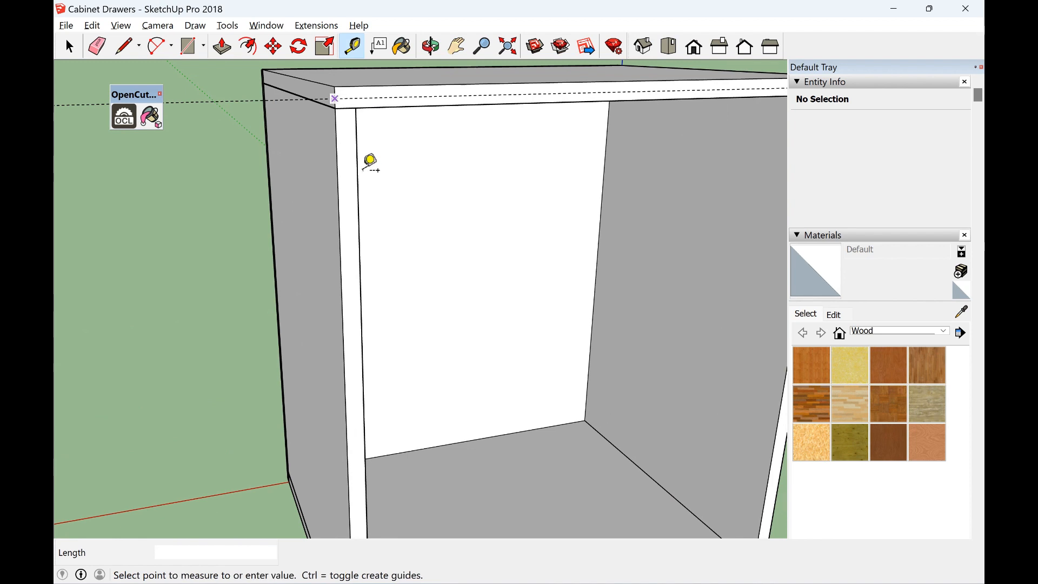
scroll(367, 173, "down", 4)
scroll(381, 485, "up", 4)
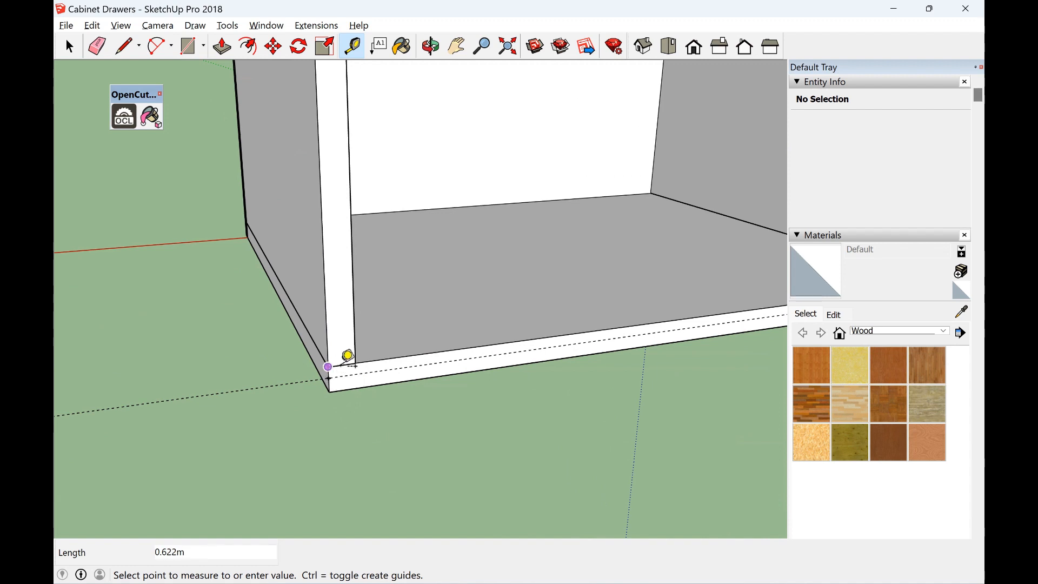
left_click(345, 357)
scroll(442, 224, "down", 3)
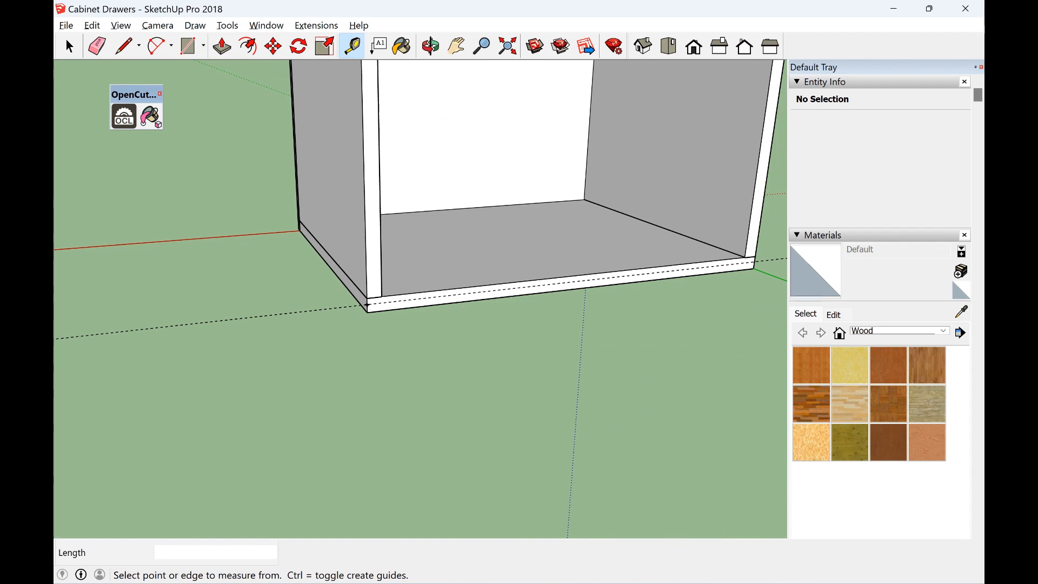
Switch to Calculator and divide 620 by 3 to get the height of each drawer front
mouse_move(732, 583)
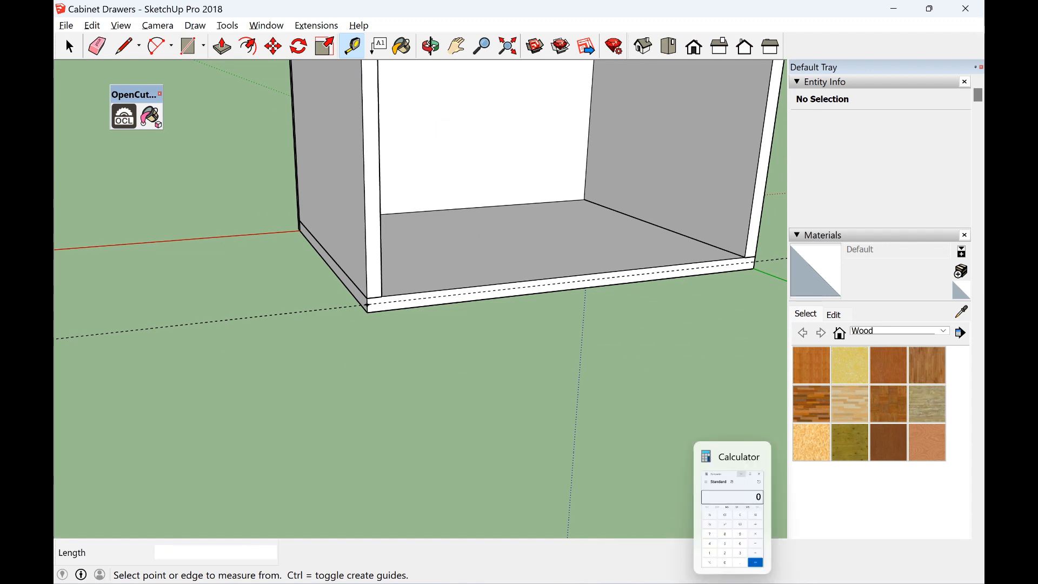
left_click(732, 583)
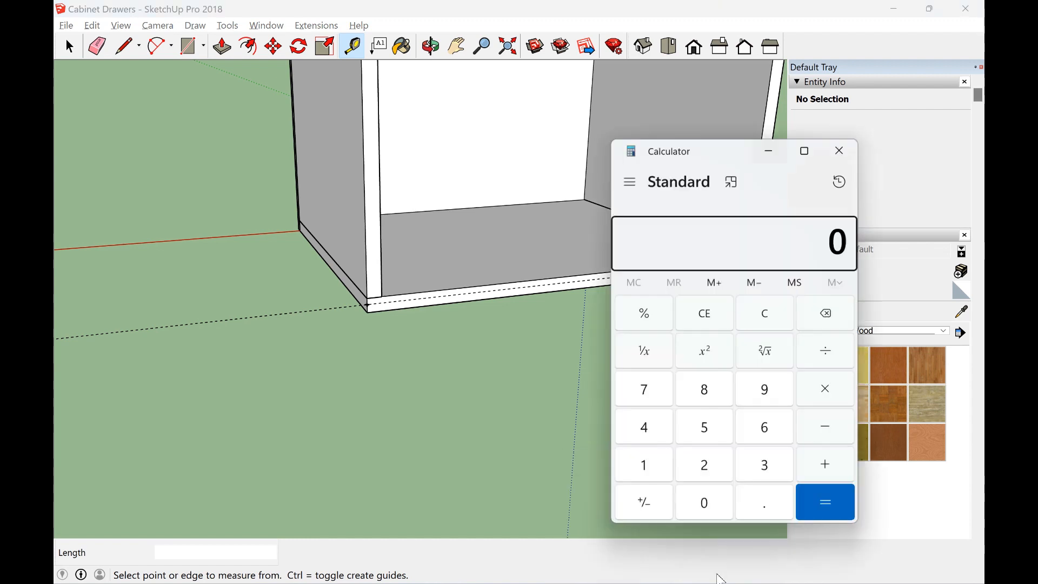
left_click(784, 431)
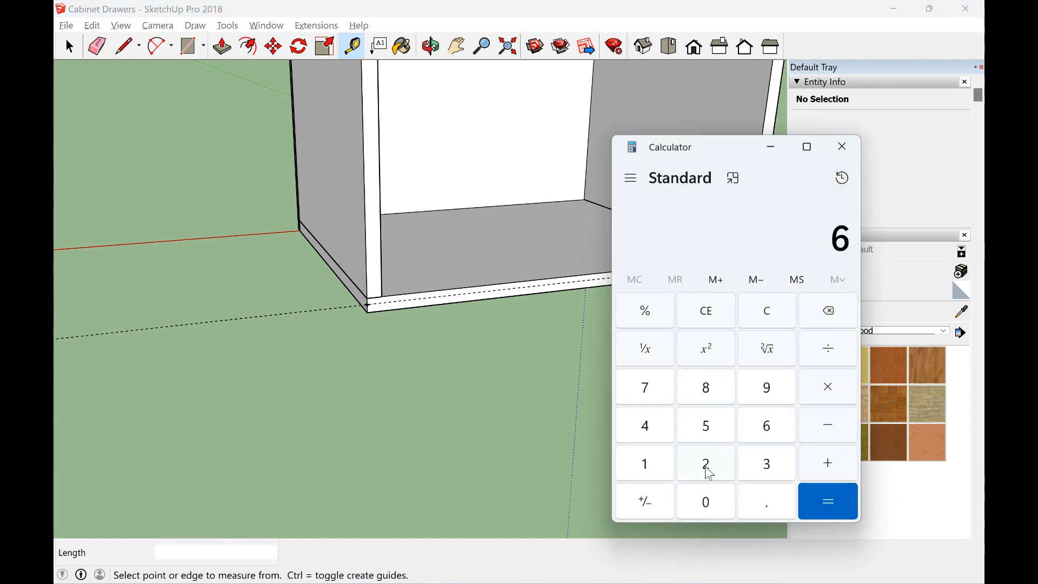
left_click(712, 470)
left_click(714, 509)
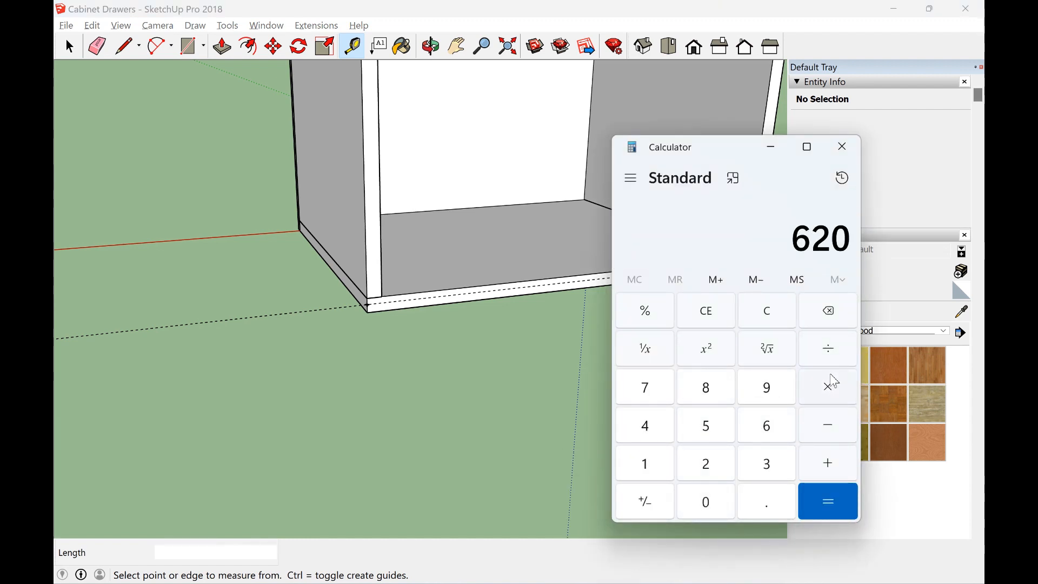
left_click(833, 357)
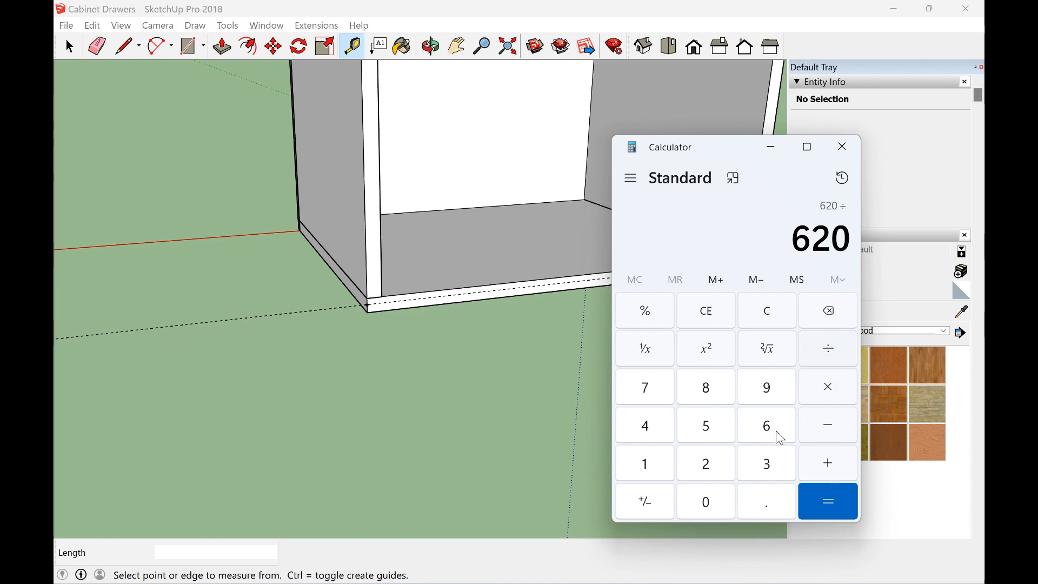
left_click(767, 463)
left_click(827, 500)
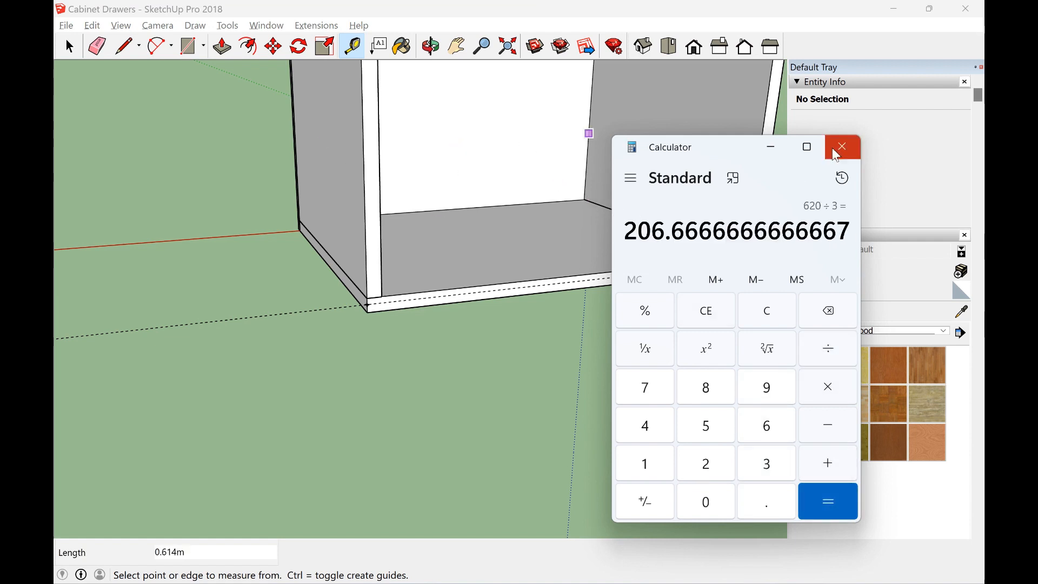
left_click(767, 144)
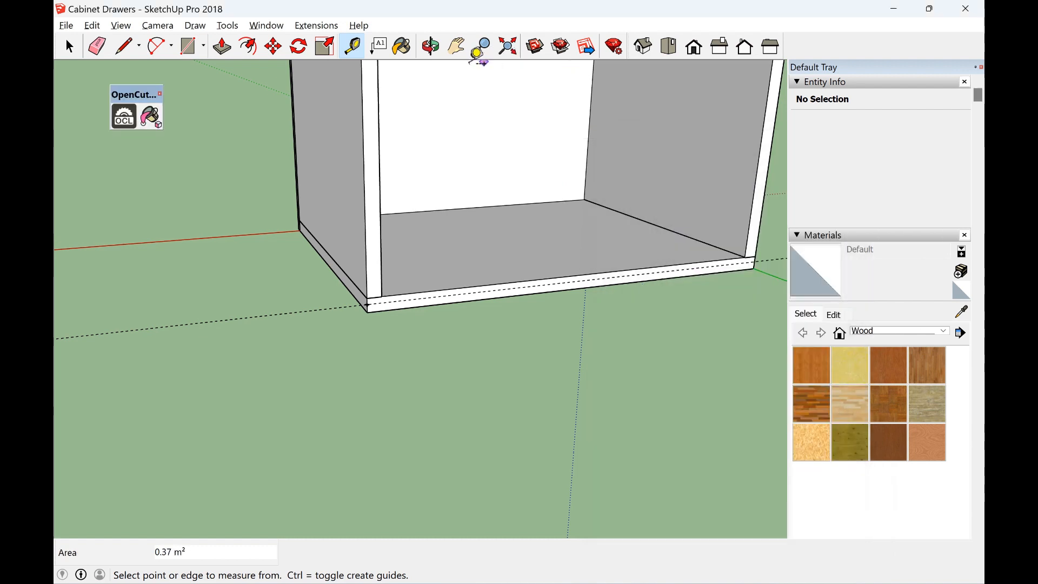
In SketchUp, place a horizontal guide line one third of the front height below the Carcass Top guide
left_click(456, 46)
left_click_drag(519, 116, 480, 356)
left_click(352, 47)
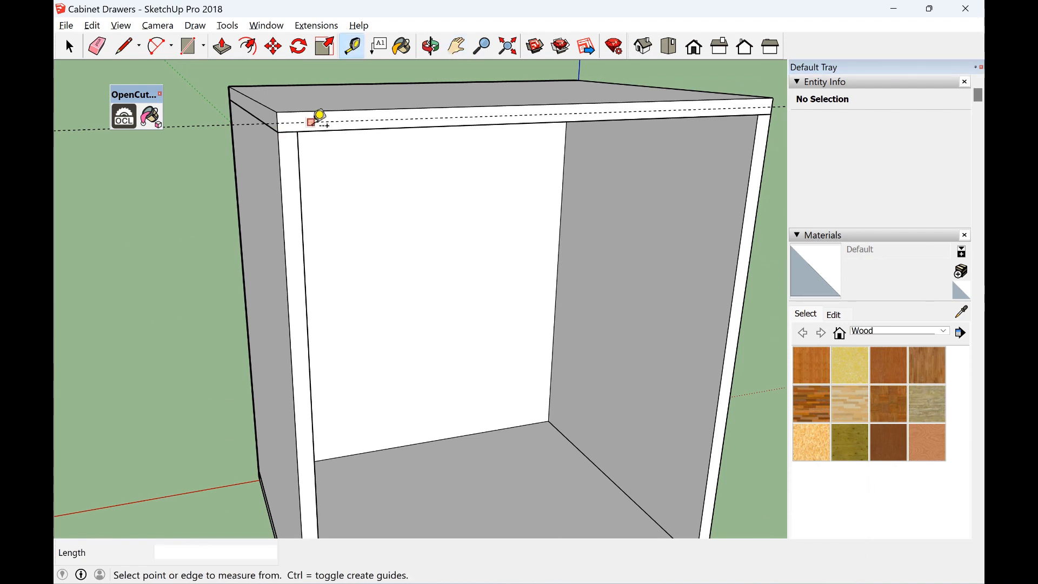
left_click(311, 122)
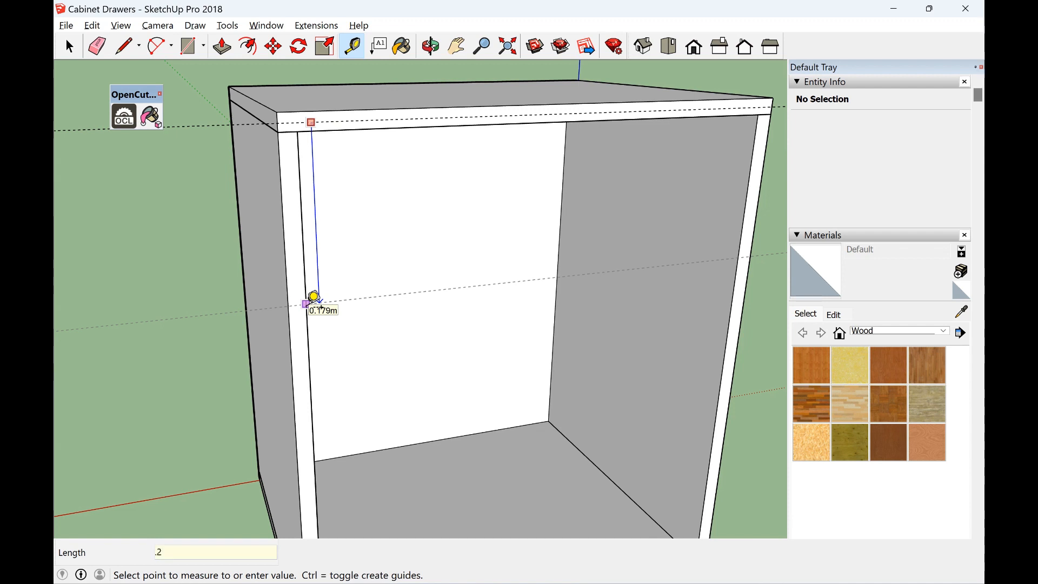
key("Return")
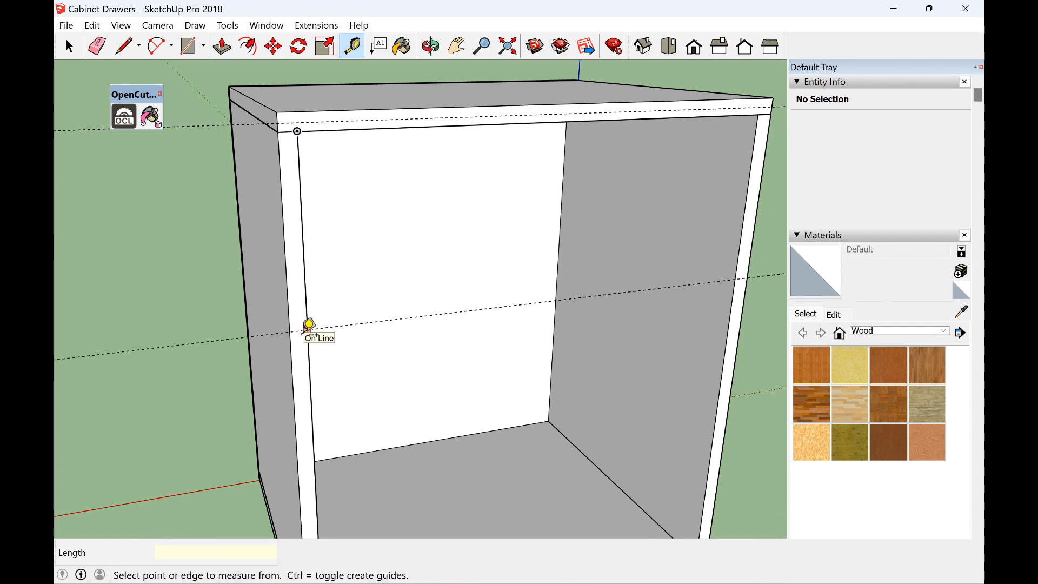
Place a second guide line 0.005 m below the new horizontal guide to mark the gap between drawers
left_click(308, 329)
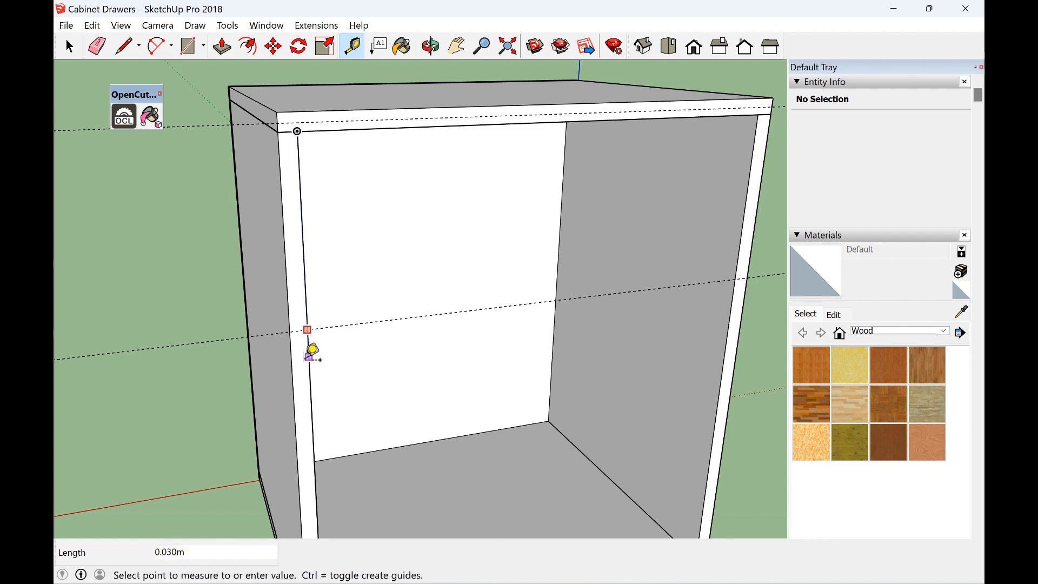
key("Escape")
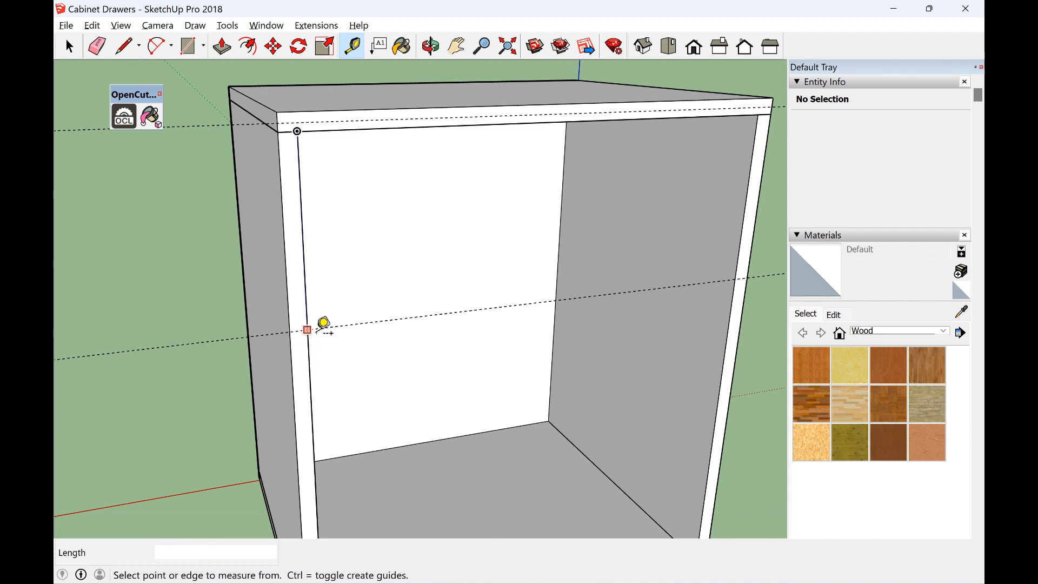
left_click(327, 328)
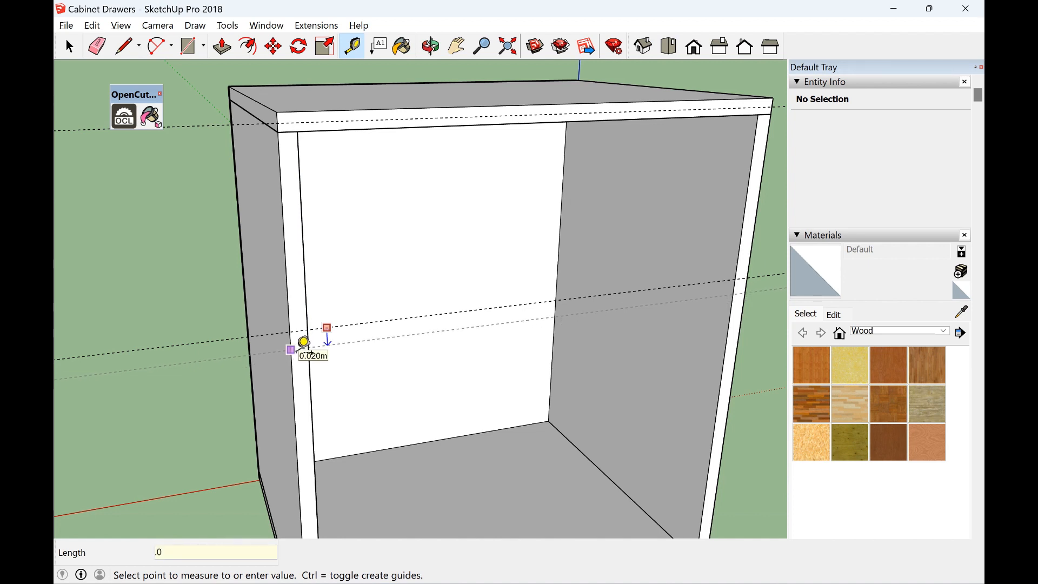
key("Return")
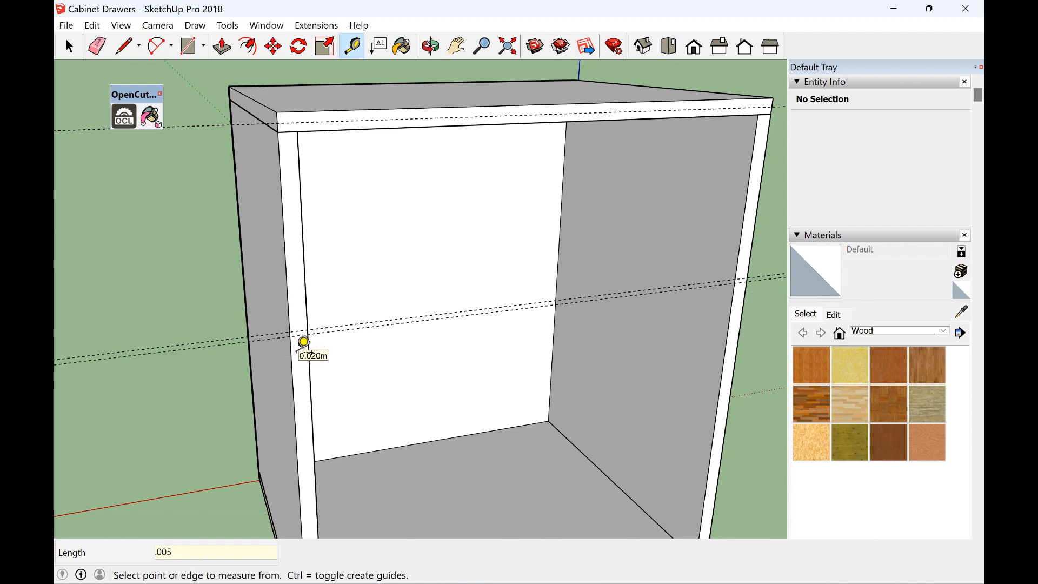
Place a guide line 0.207 m below the lower guide of the drawer gap
scroll(303, 338, "up", 3)
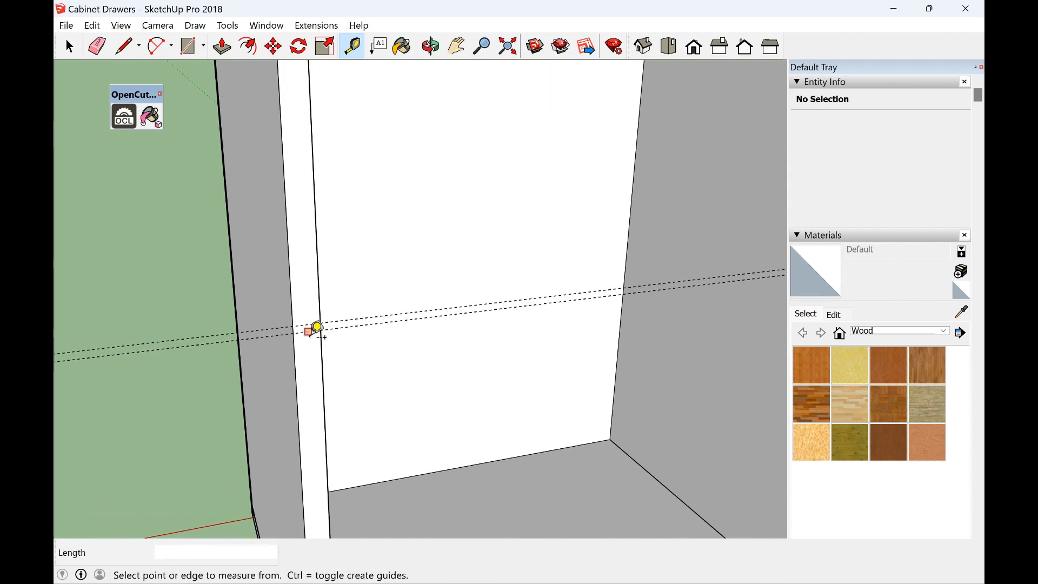
left_click(313, 330)
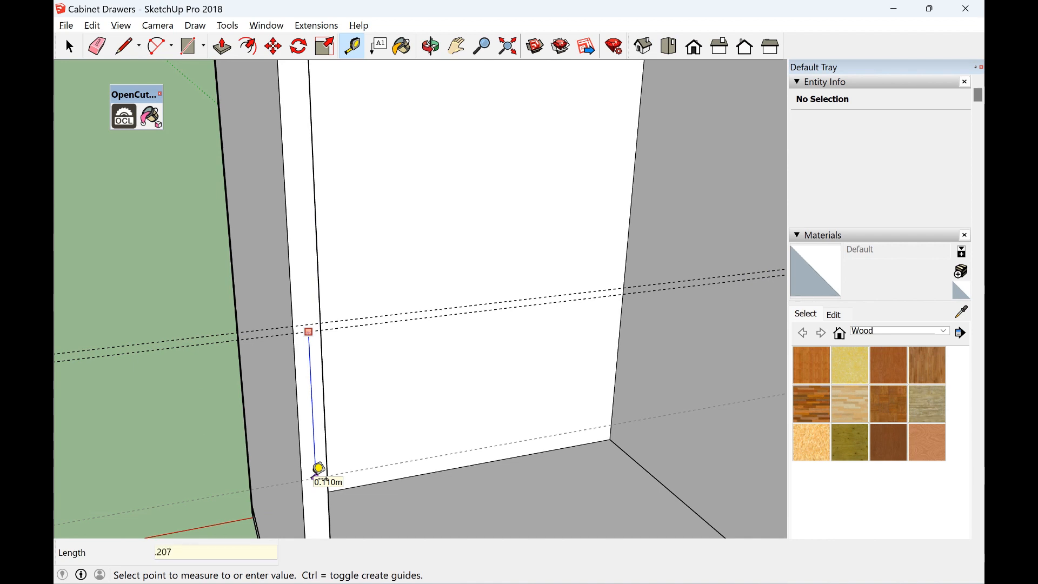
key("Return")
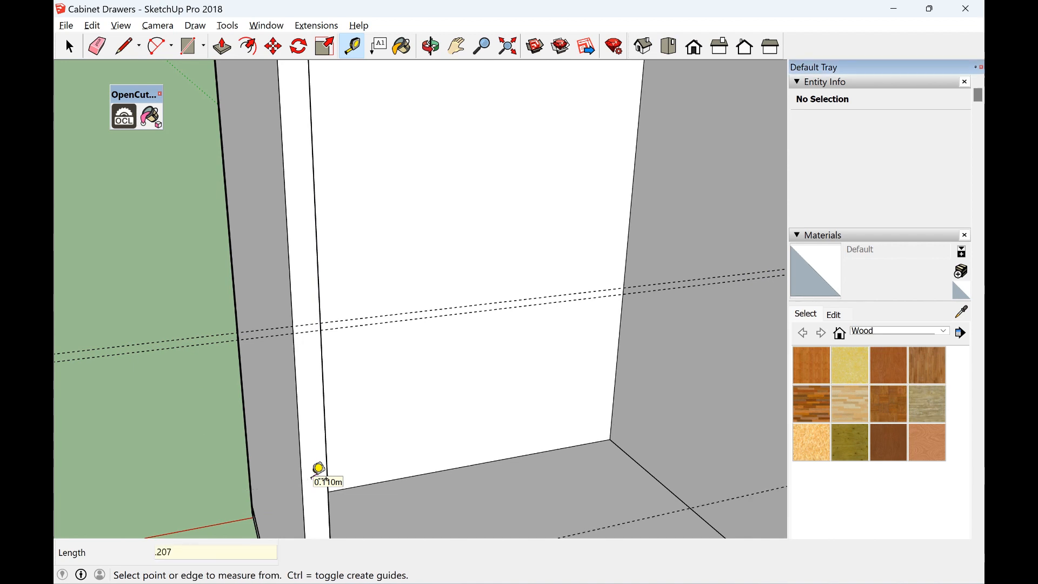
Place a guide line 0.005 m below the newest horizontal guide to mark the second drawer gap
left_click(459, 46)
scroll(476, 243, "down", 3)
left_click_drag(492, 458, 424, 336)
left_click(352, 45)
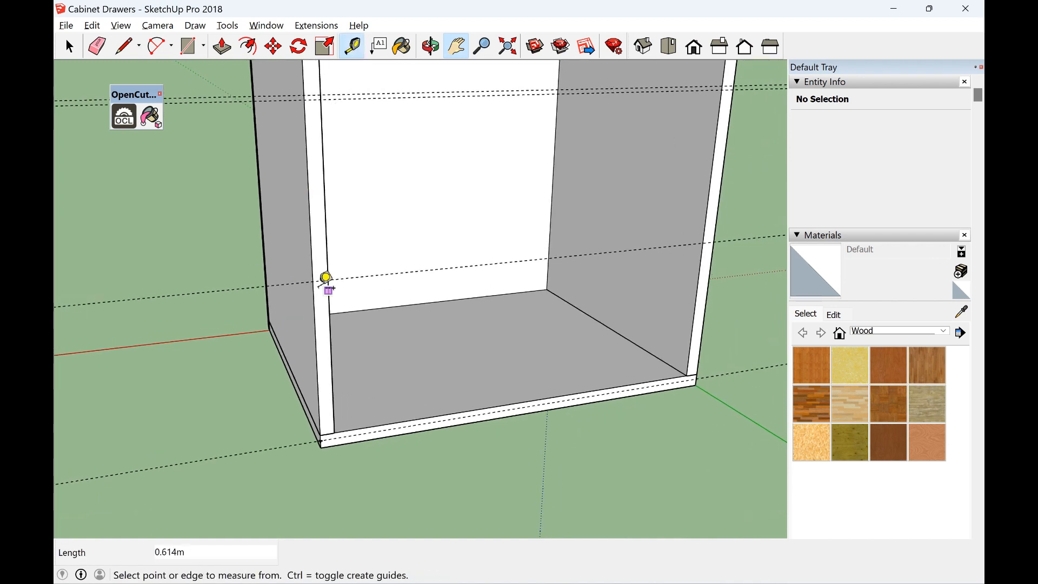
left_click(358, 277)
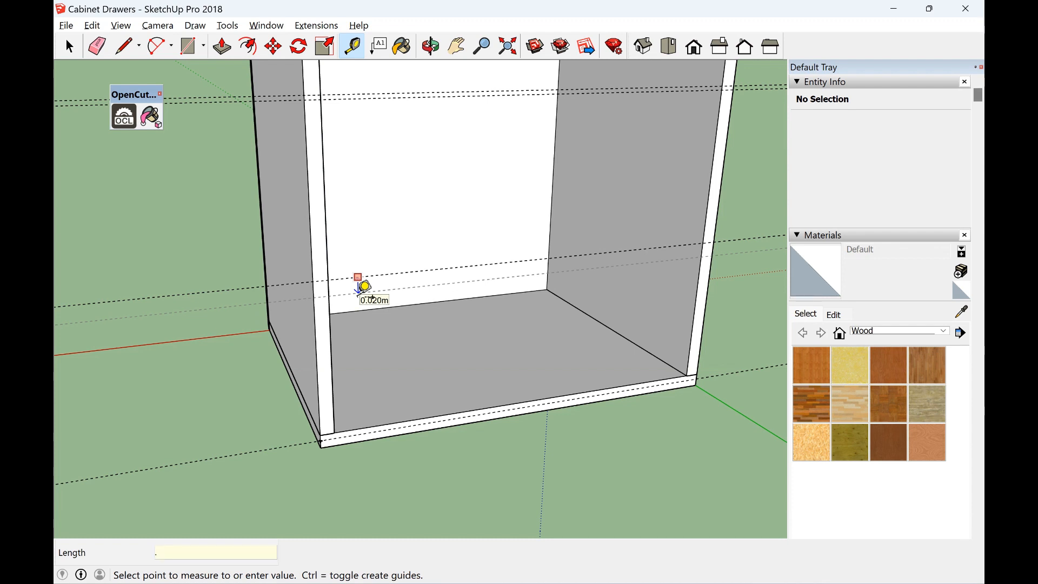
left_click(364, 286)
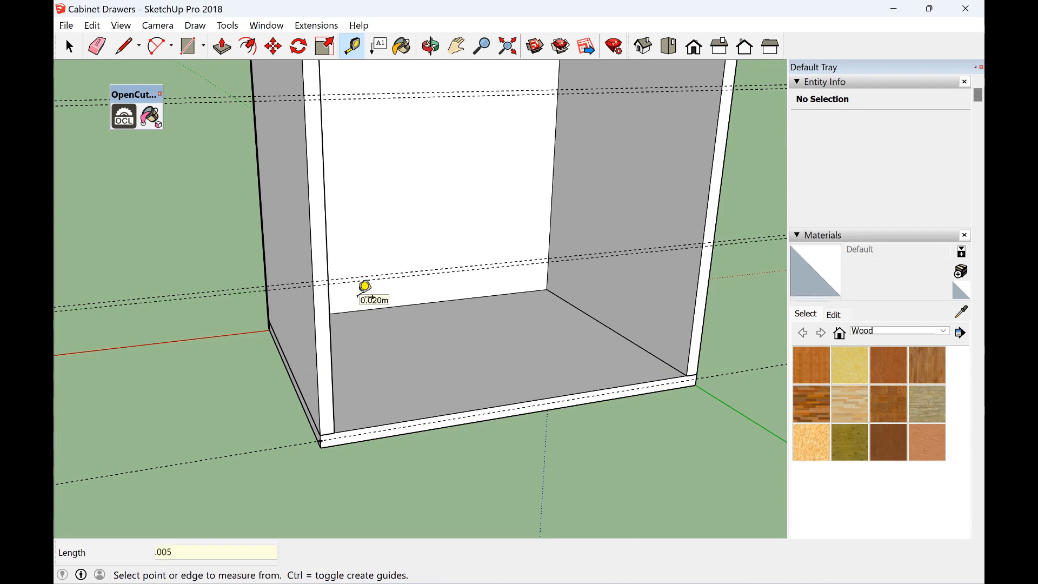
Check the remaining spacing from the lower guide of the second drawer gap down to the Carcass Base guide
scroll(329, 401, "down", 1)
scroll(331, 410, "up", 5)
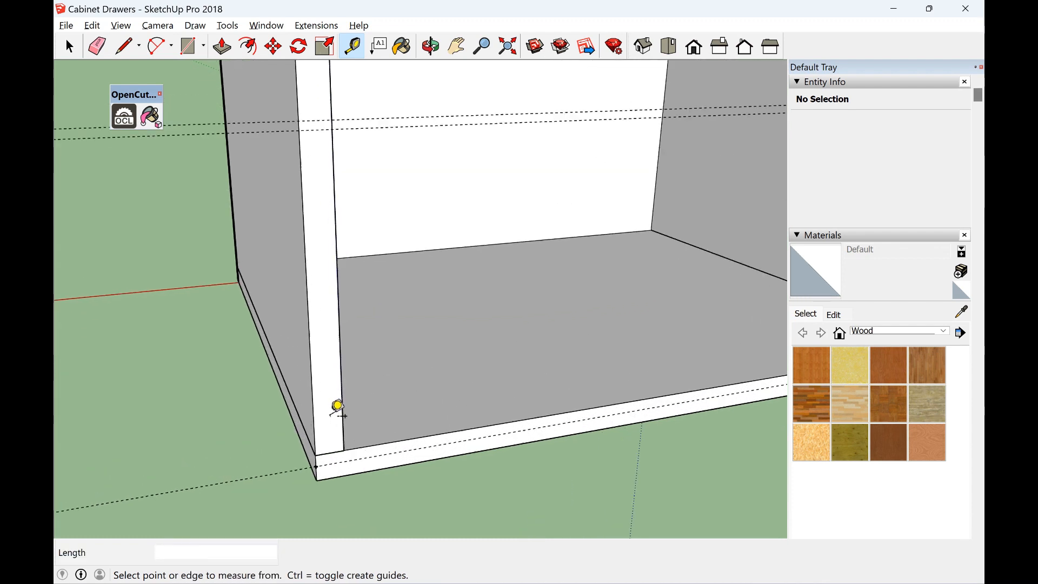
left_click(323, 129)
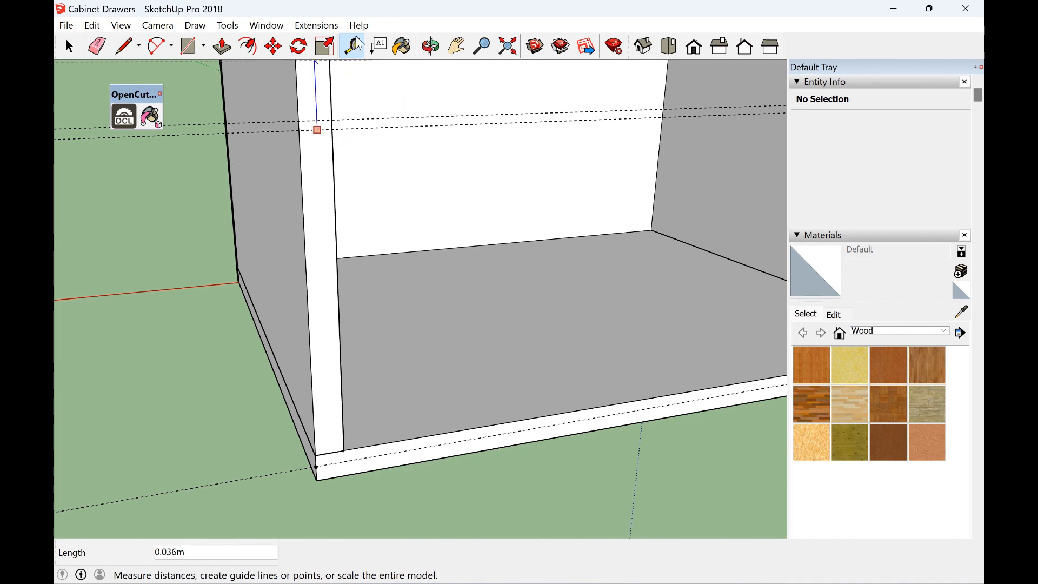
left_click(456, 46)
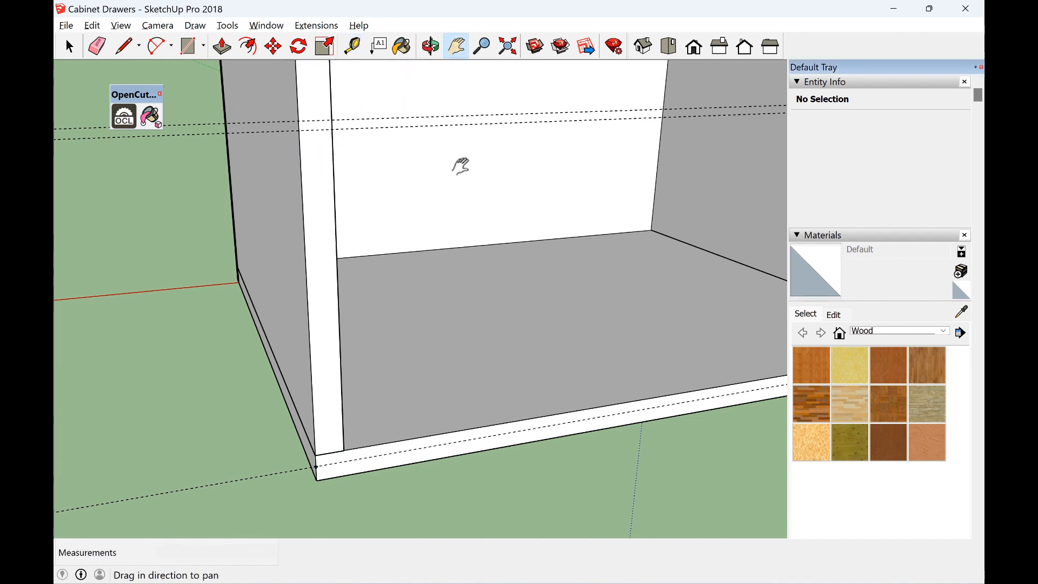
left_click_drag(403, 291, 495, 93)
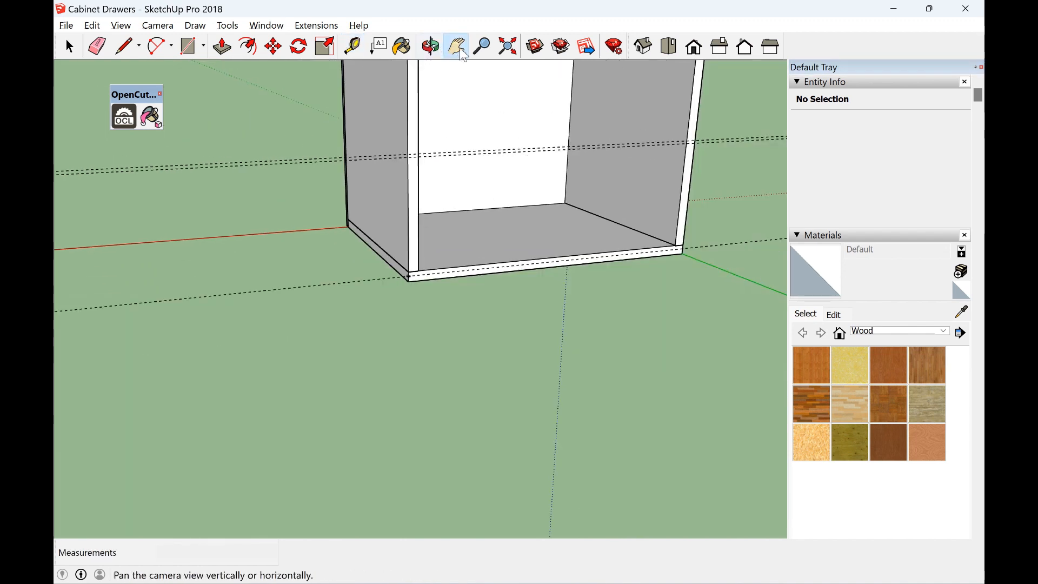
left_click_drag(494, 172, 391, 308)
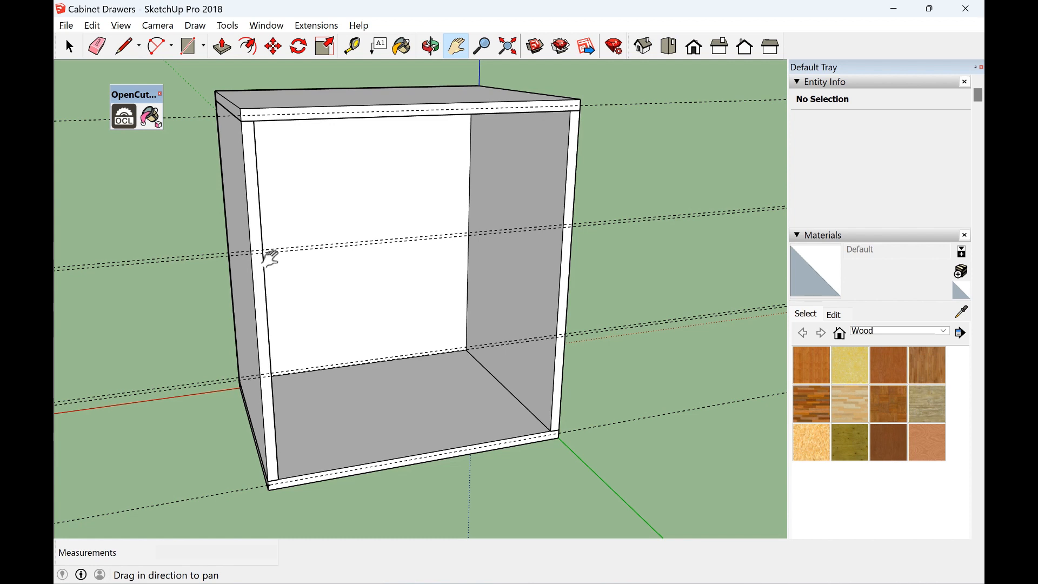
Place a vertical guide line 0.003 m inward from the outer front edge of the cabinet's left side
left_click(352, 46)
left_click(266, 375)
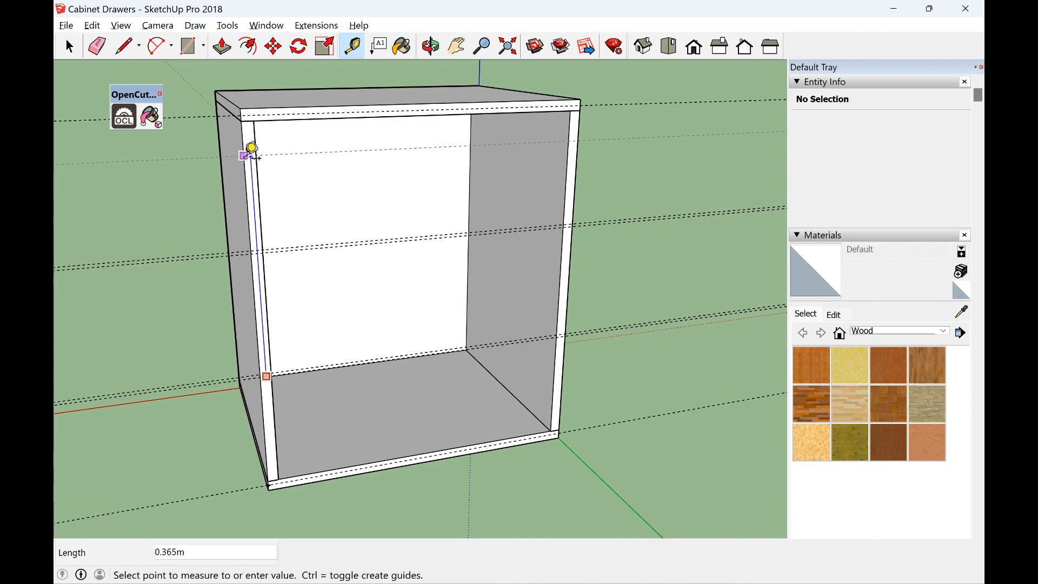
left_click(242, 171)
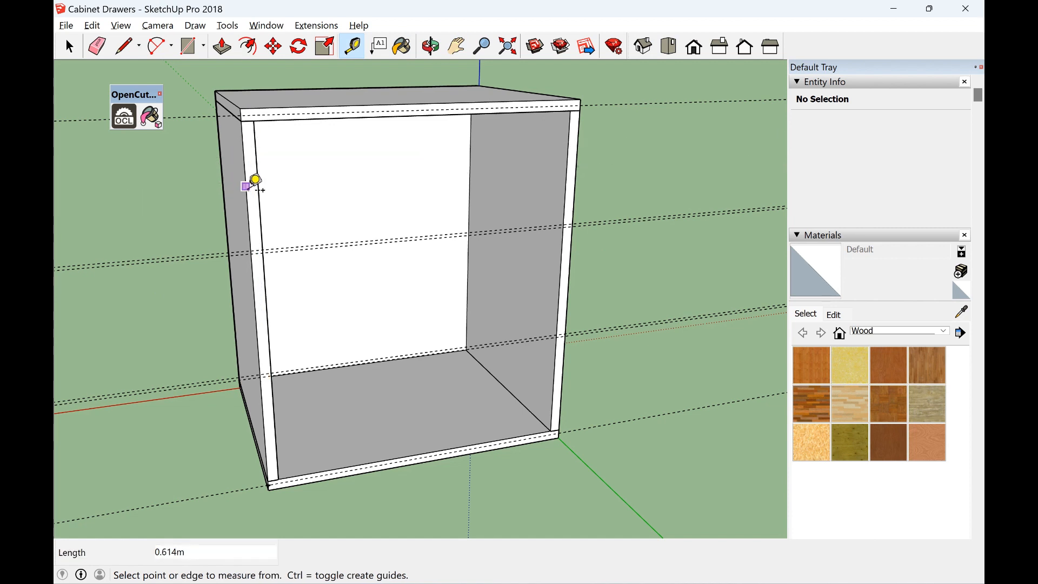
left_click(257, 183)
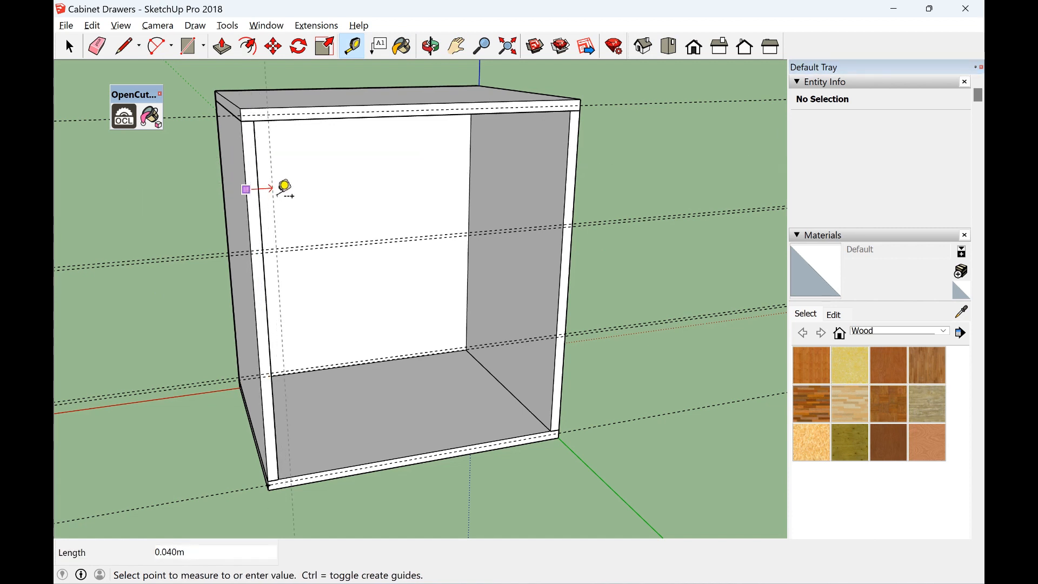
type(".")
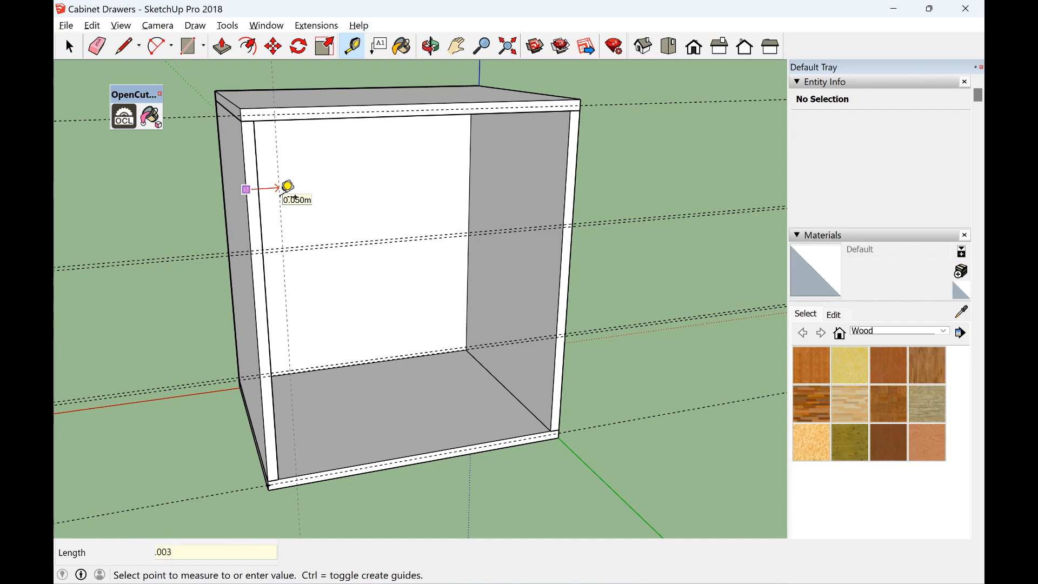
key("Return")
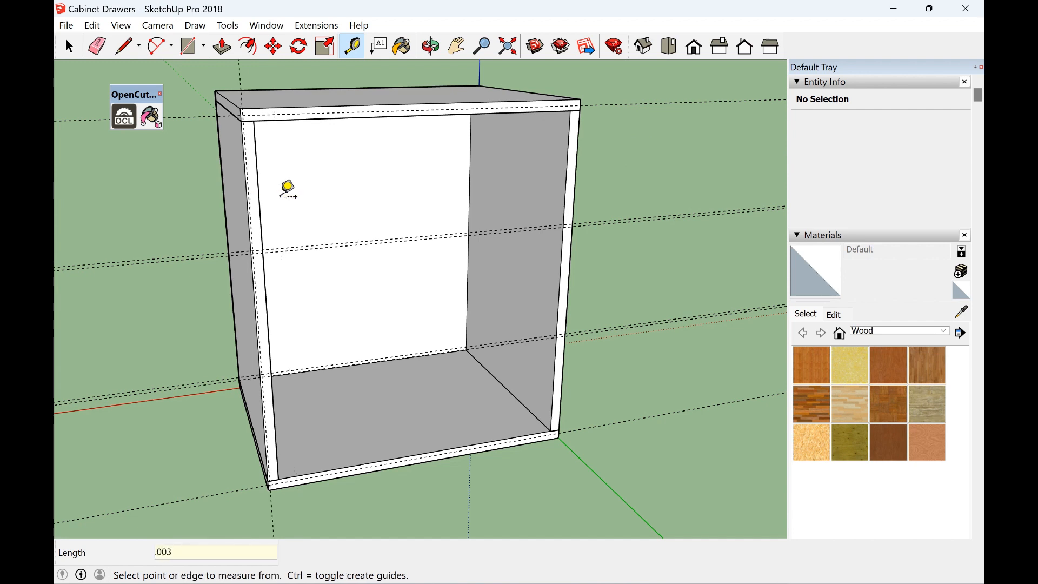
Place a vertical guide line 0.003 m inward from the outer front edge of the cabinet's right side
left_click(578, 155)
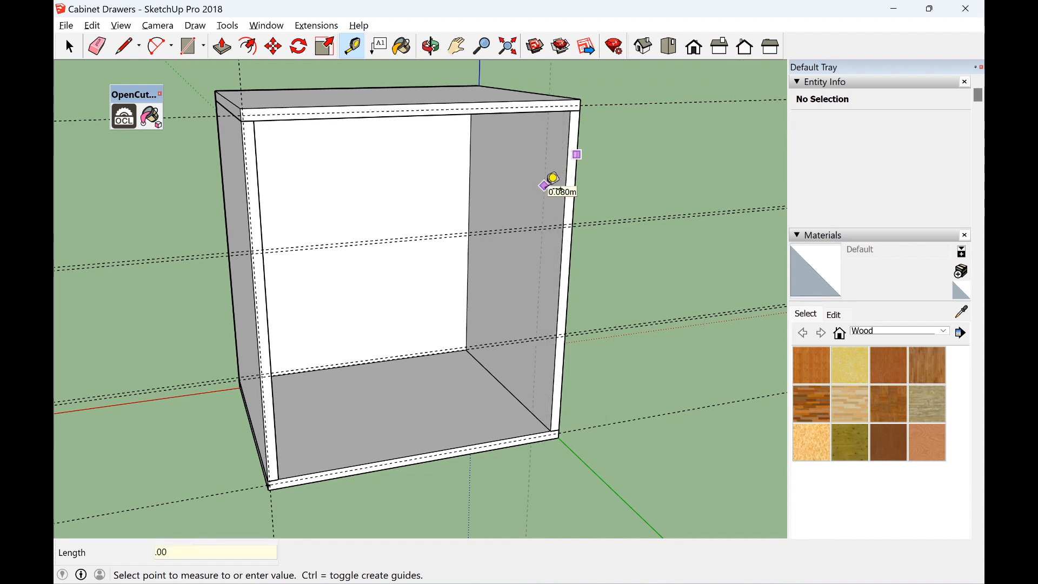
key("Return")
scroll(562, 172, "up", 6)
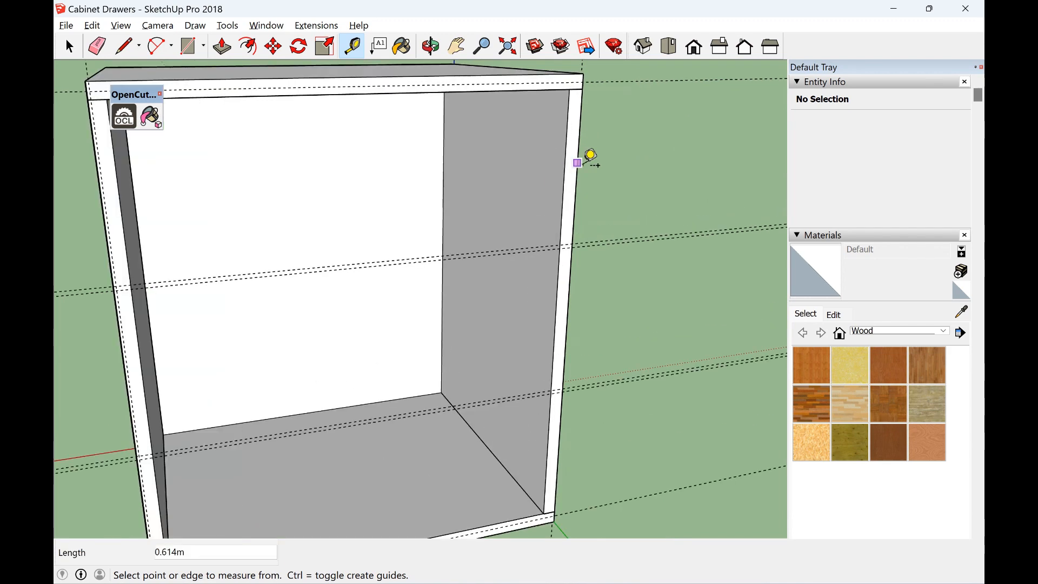
scroll(572, 82, "down", 5)
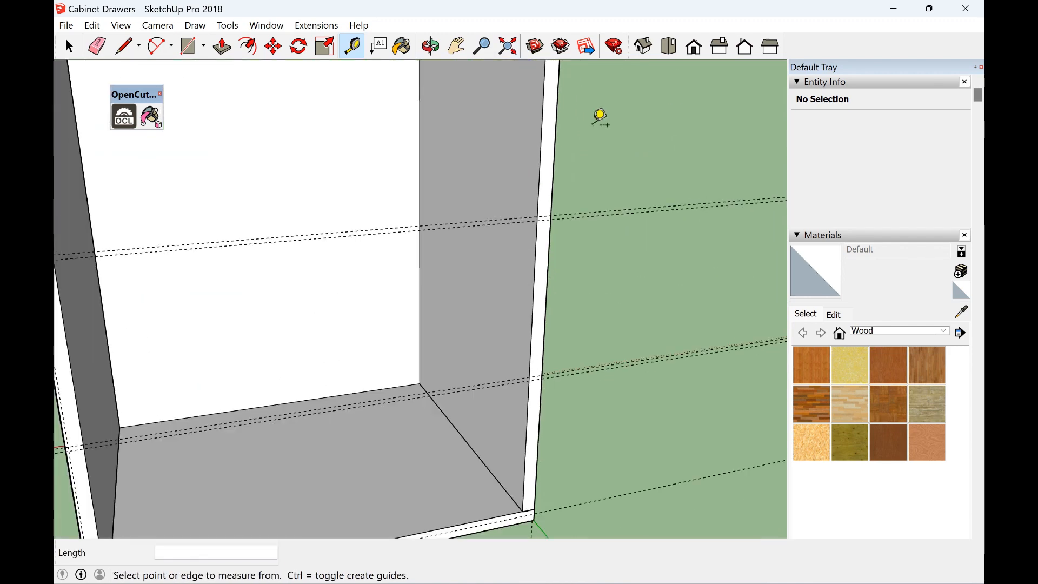
left_click(430, 47)
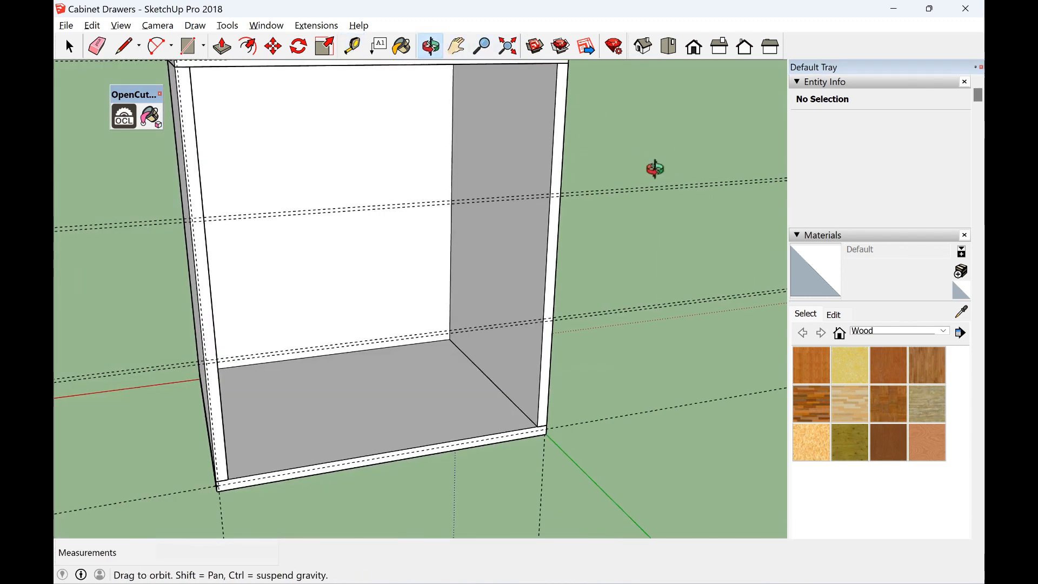
left_click_drag(656, 169, 378, 222)
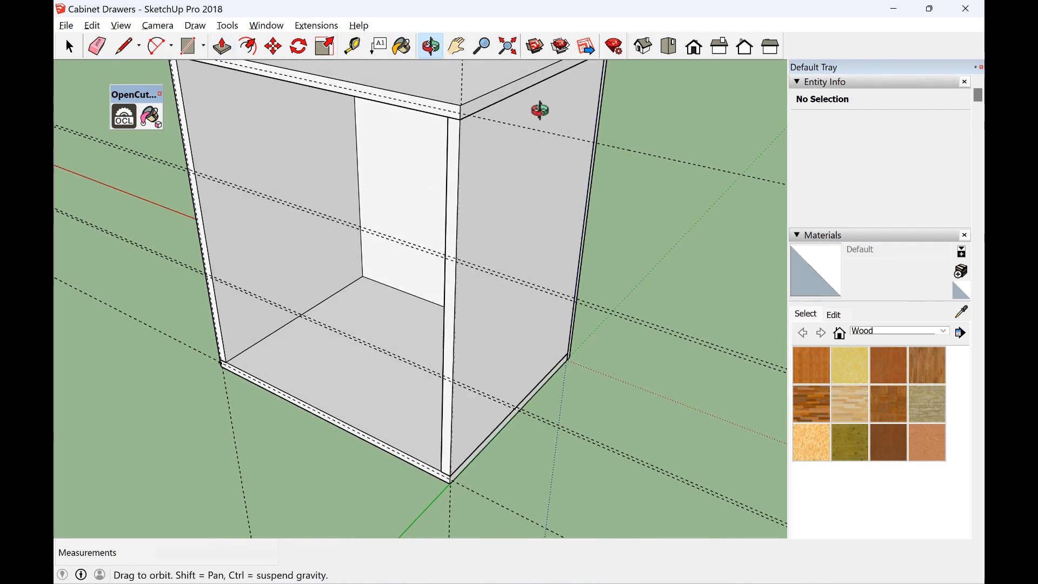
left_click(352, 47)
left_click(457, 195)
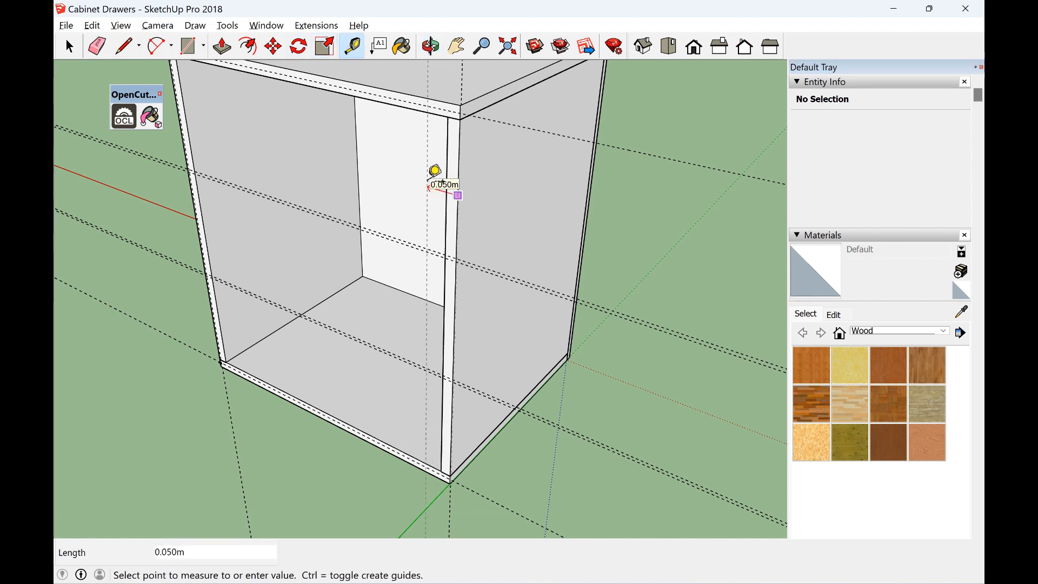
key("Return")
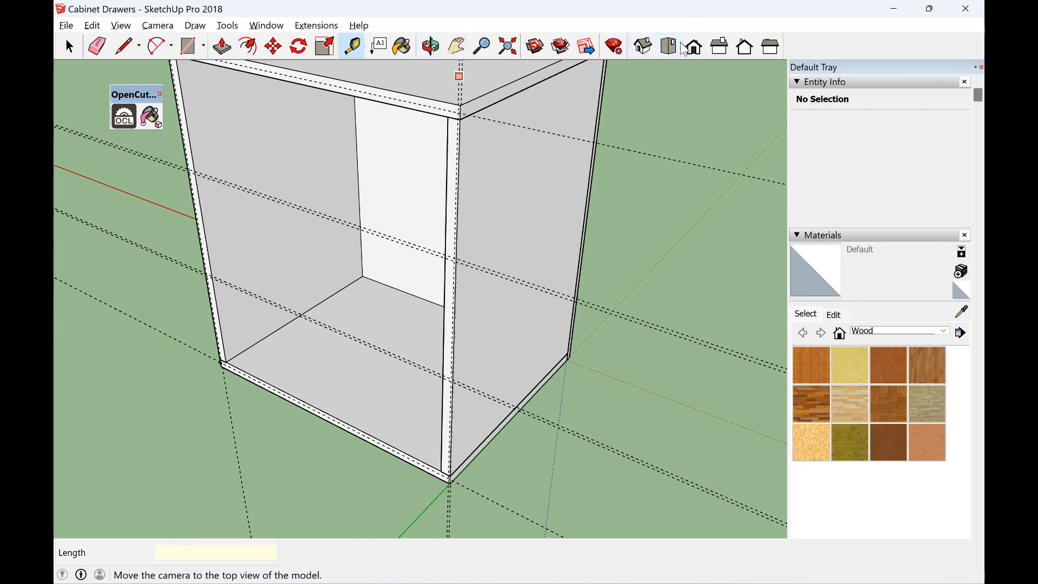
Switch to the standard Back view to face the cabinet's open front straight on
left_click(694, 52)
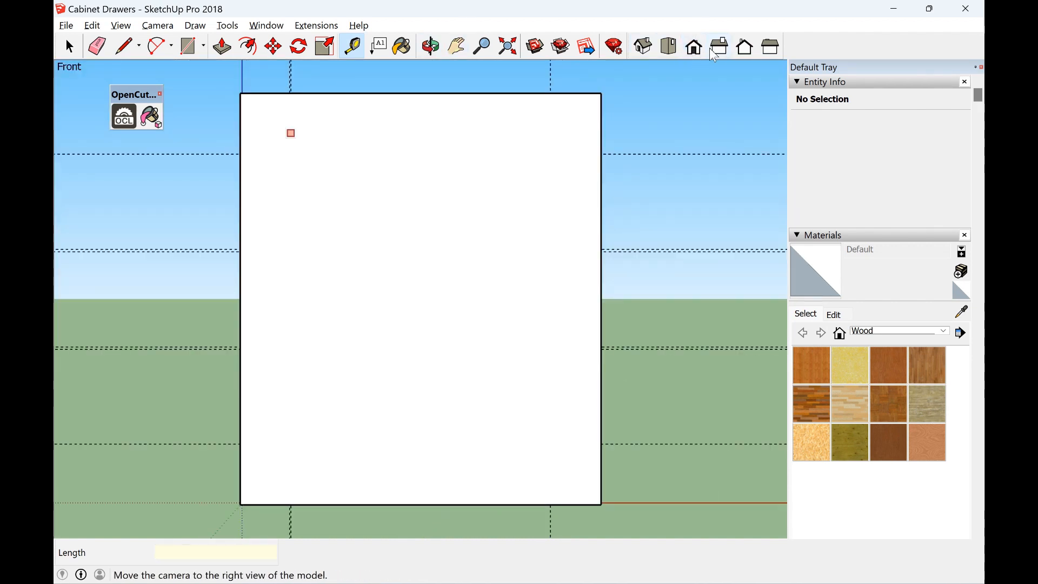
left_click(744, 48)
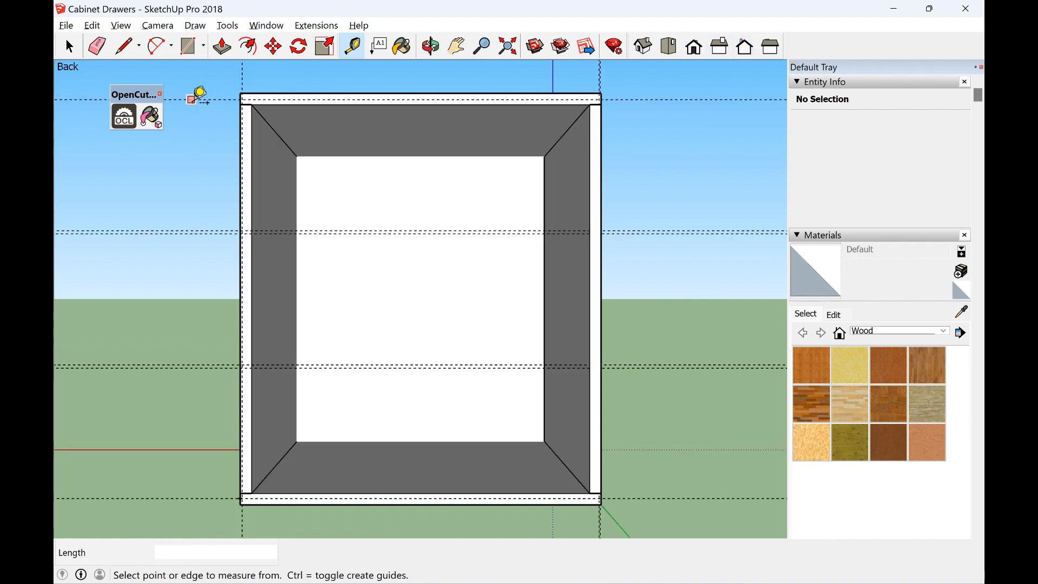
scroll(221, 142, "up", 3)
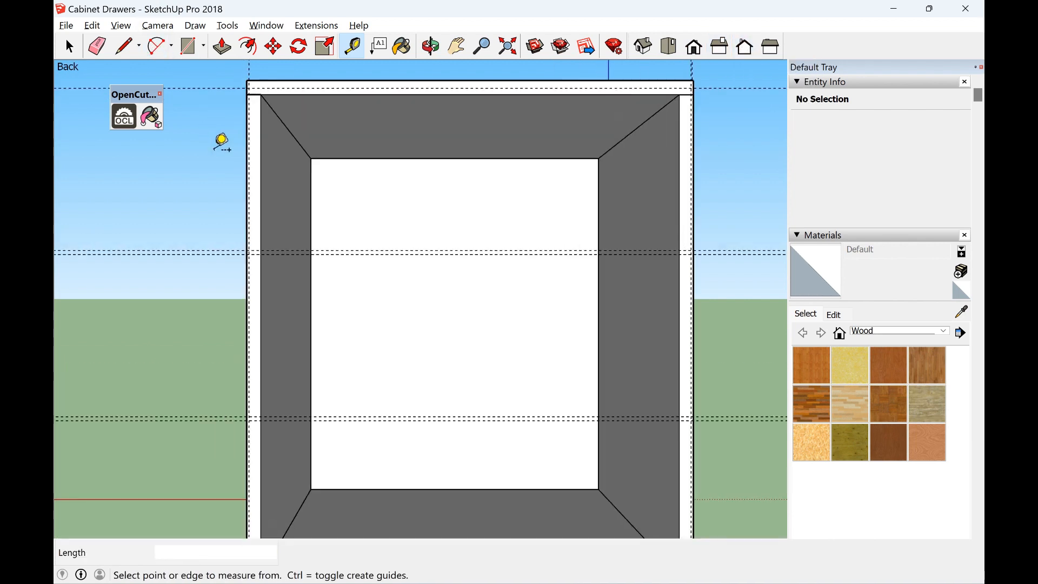
left_click(195, 54)
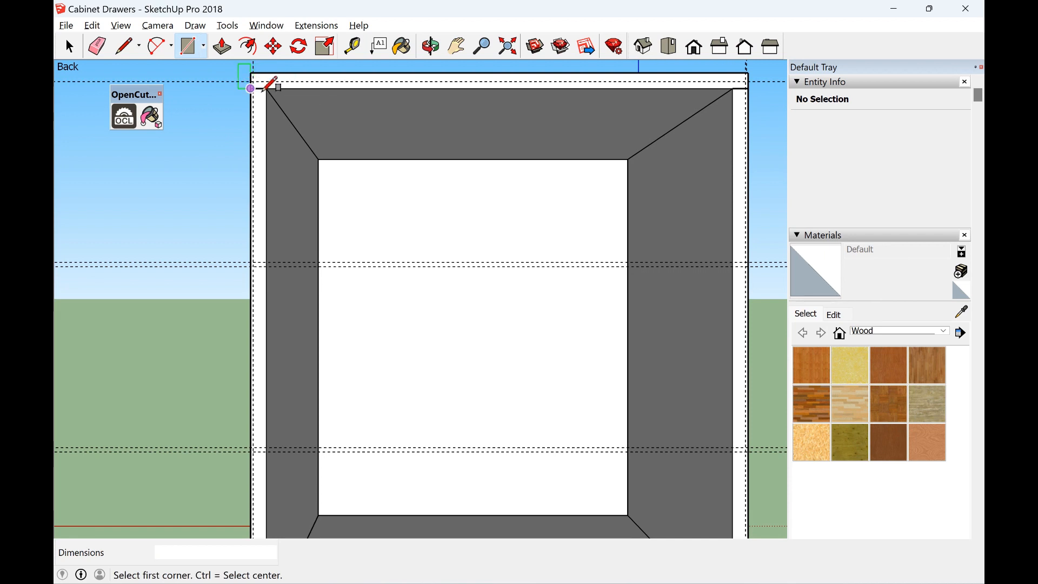
scroll(254, 84, "up", 5)
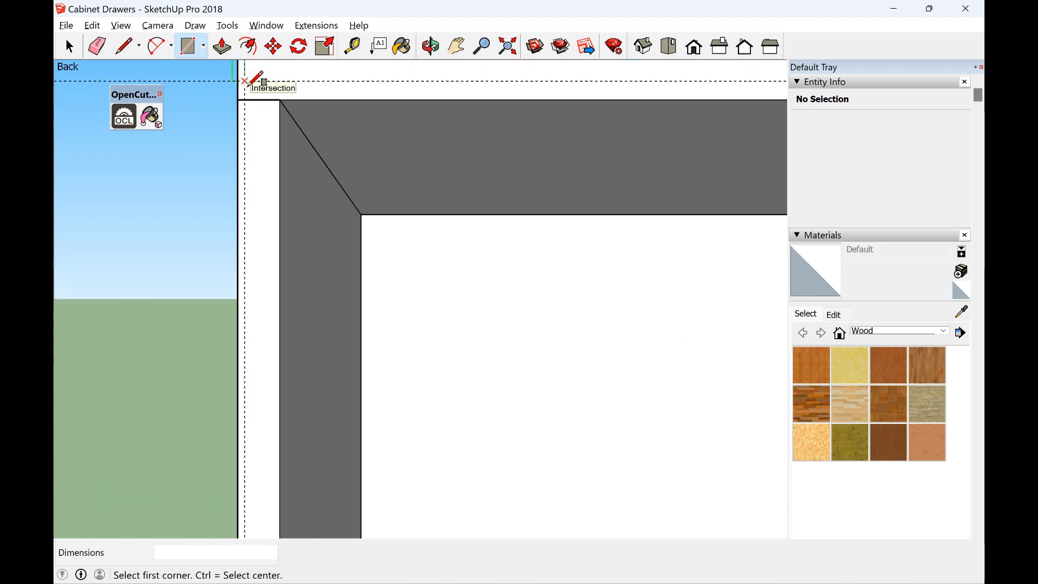
left_click(245, 81)
scroll(302, 139, "down", 3)
scroll(660, 292, "down", 1)
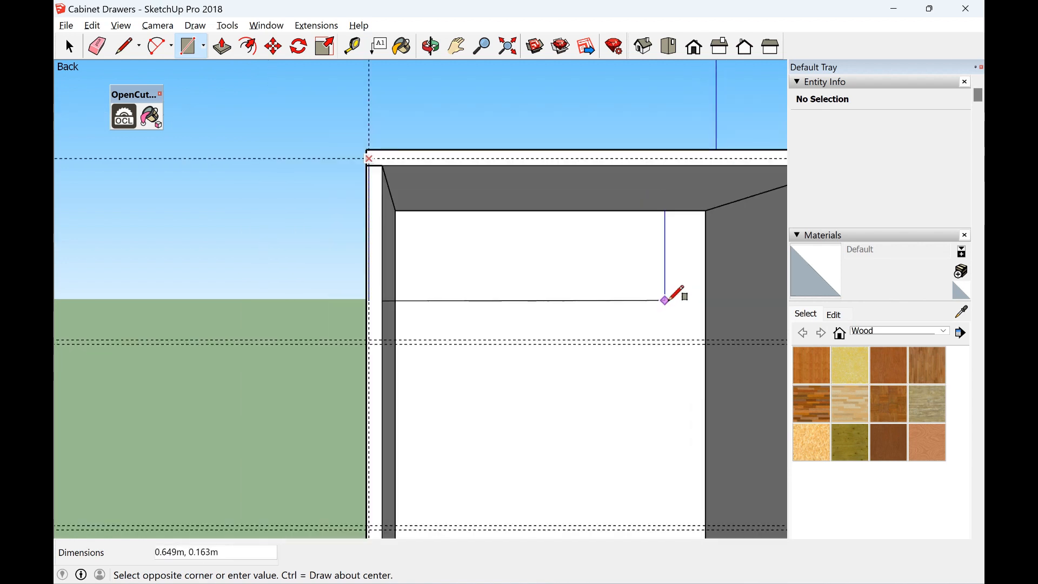
scroll(664, 300, "down", 1)
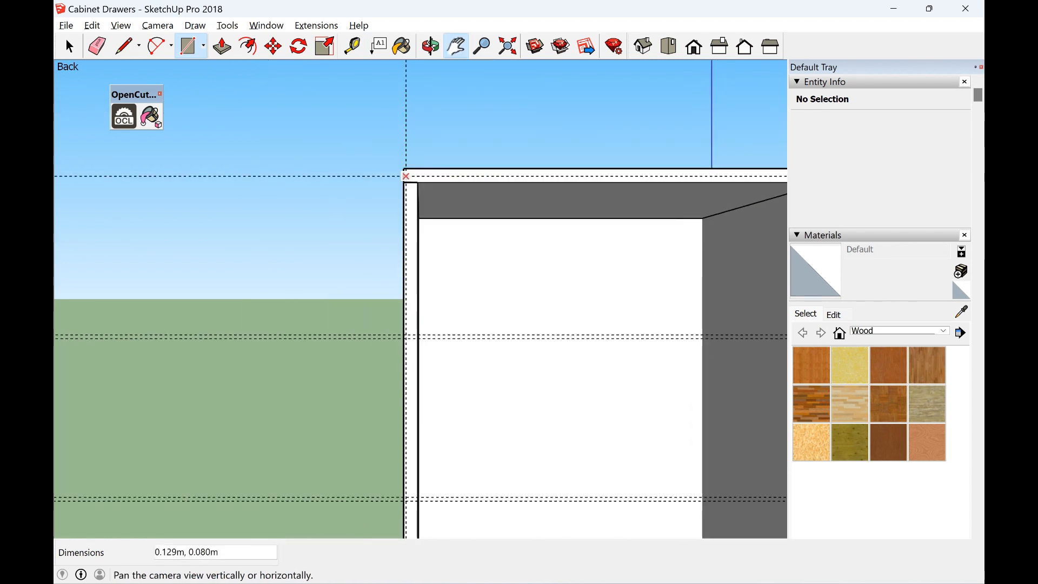
Draw the top drawer front as a rectangle between the side margin guides, from the top guide down to the upper guide of the first gap
left_click(457, 46)
left_click_drag(475, 197, 351, 58)
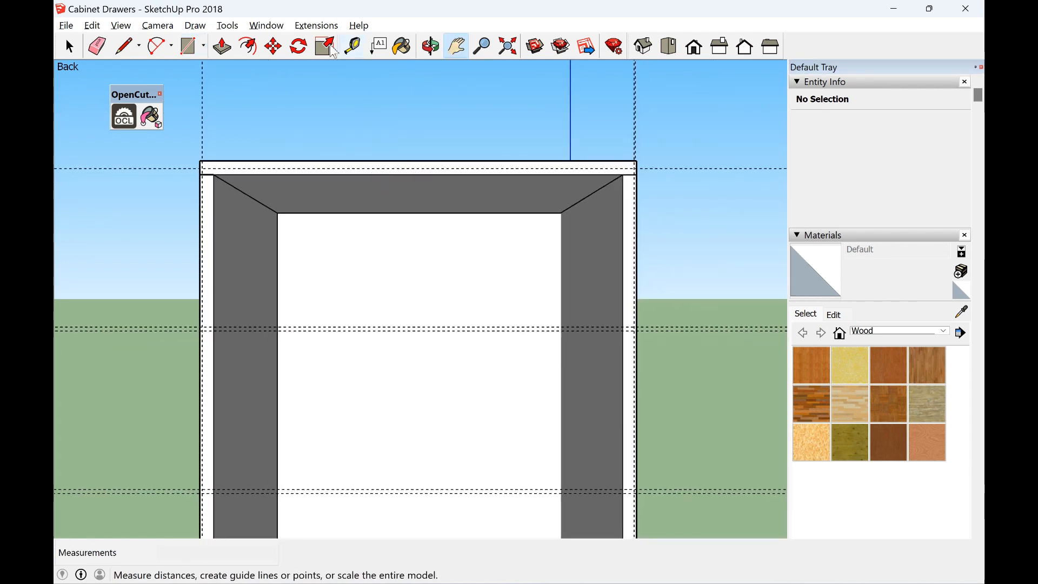
left_click(190, 46)
left_click(202, 168)
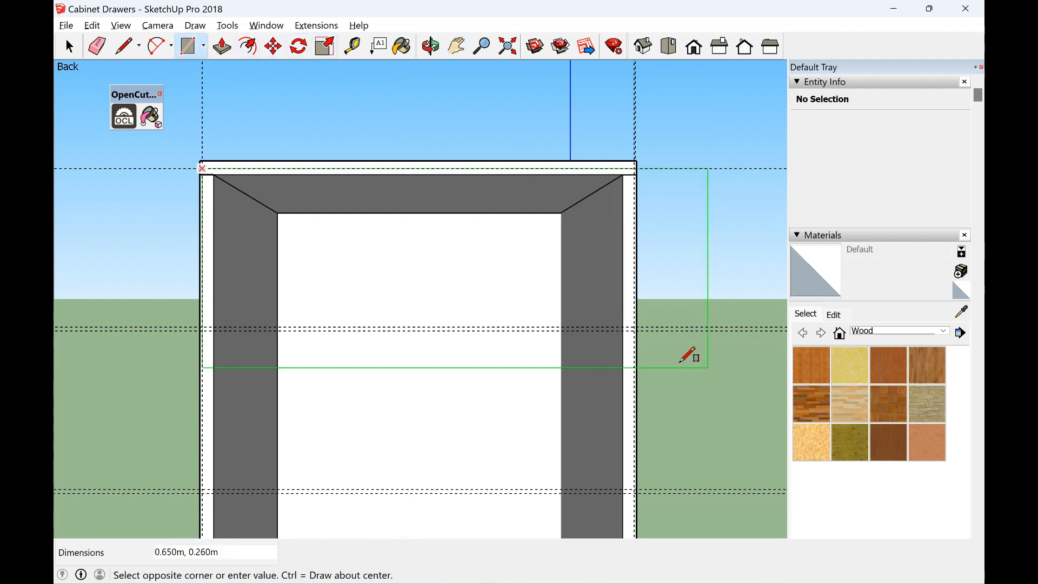
scroll(646, 329, "up", 3)
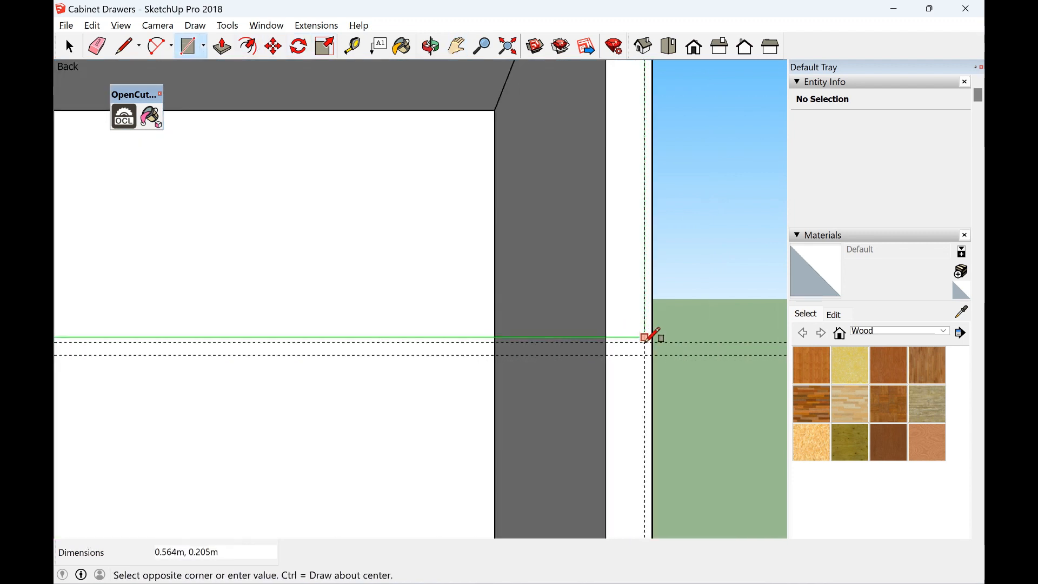
left_click(646, 337)
scroll(465, 203, "down", 2)
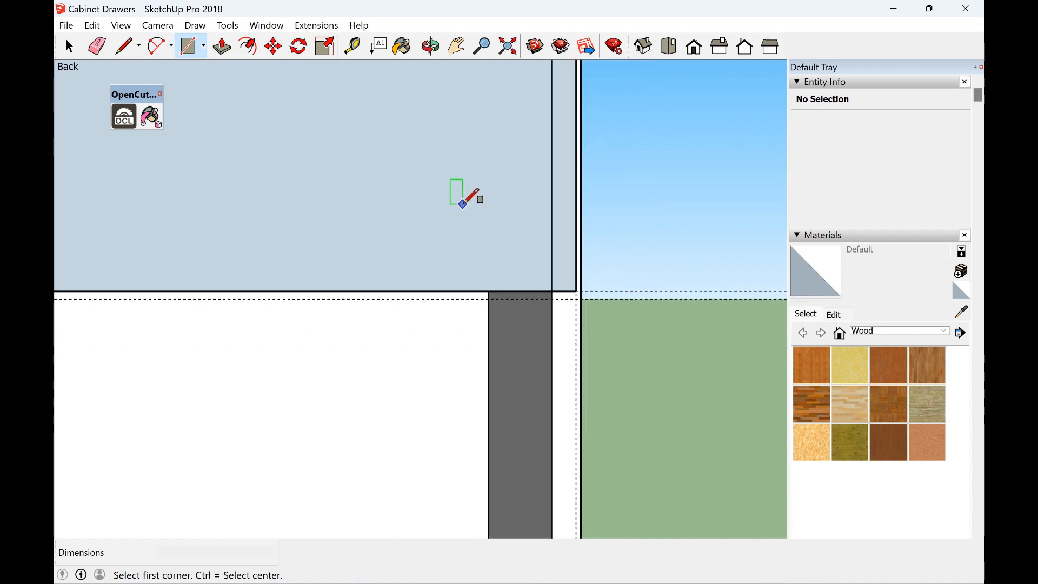
scroll(463, 204, "down", 1)
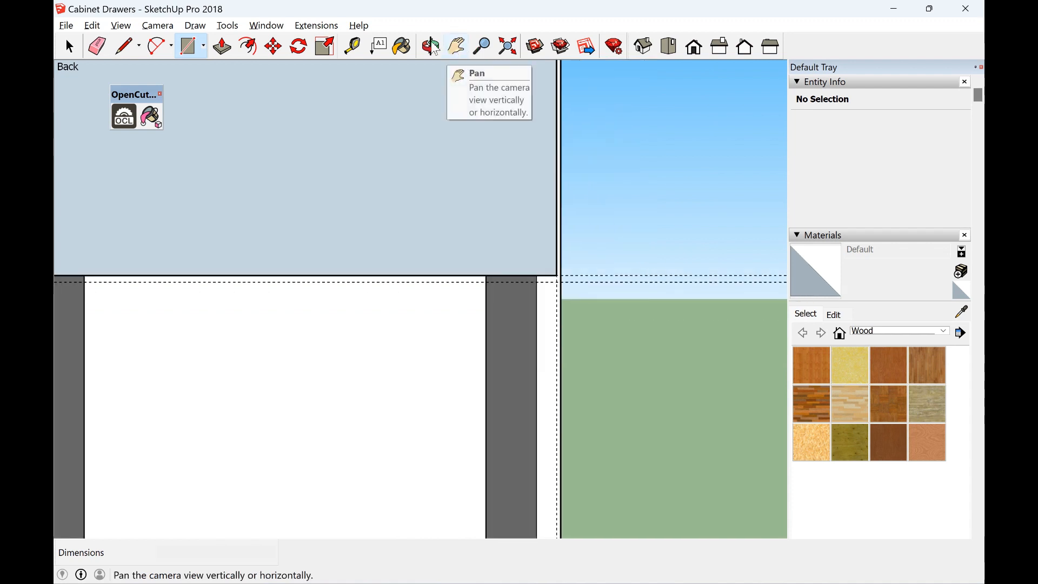
Extrude the top drawer front rectangle 0.018 m outward from the cabinet with Push/Pull
left_click(456, 46)
left_click_drag(385, 139, 495, 252)
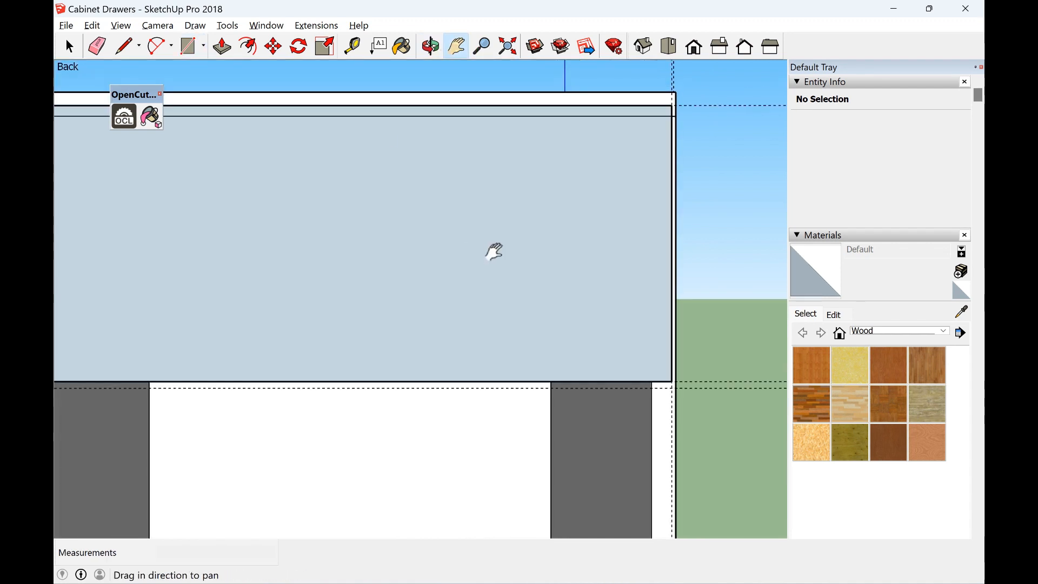
scroll(495, 251, "down", 4)
left_click(70, 46)
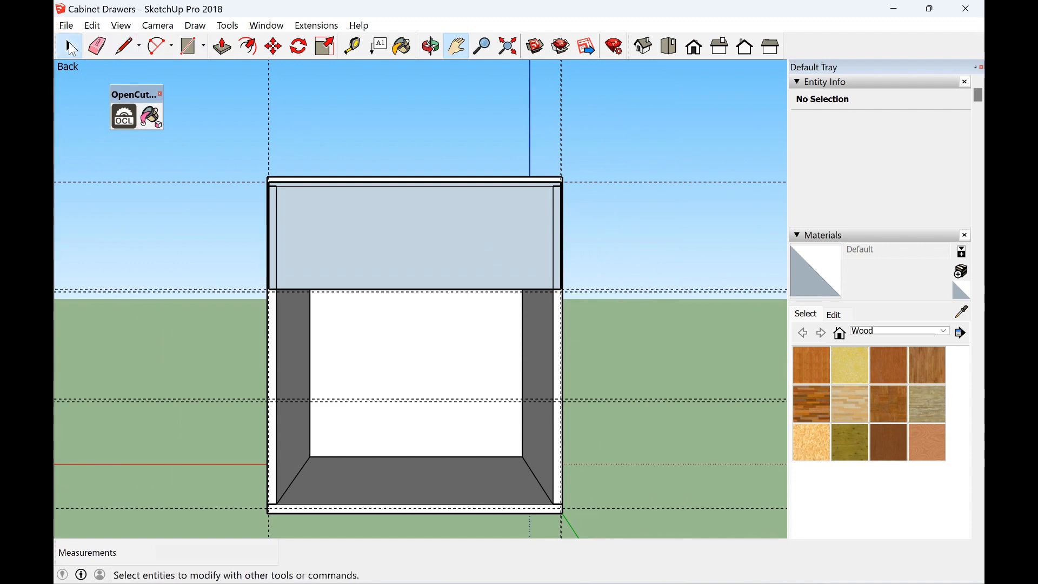
left_click(365, 225)
left_click(430, 46)
left_click_drag(403, 206, 463, 253)
left_click(70, 47)
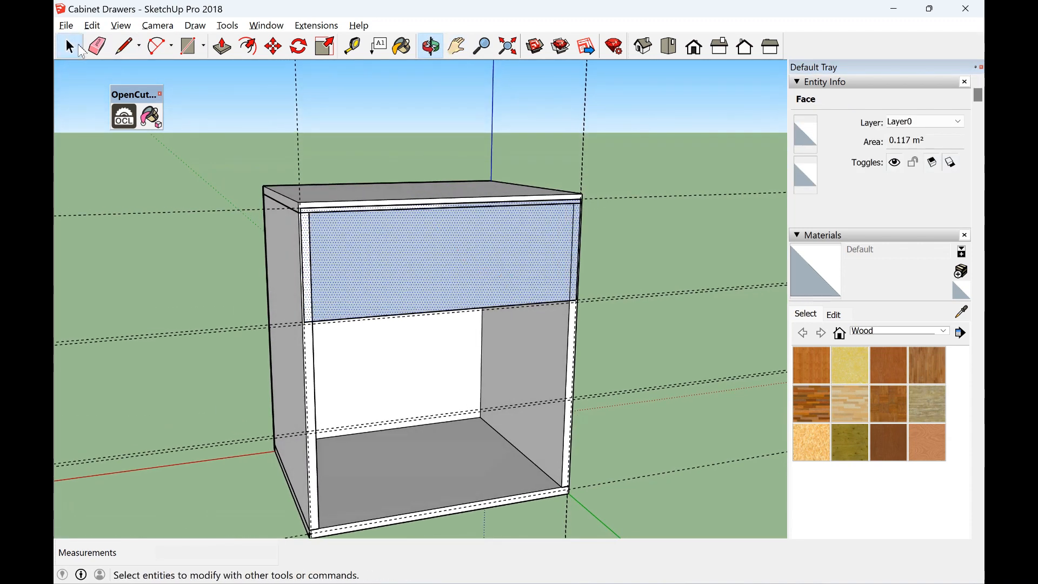
left_click(80, 47)
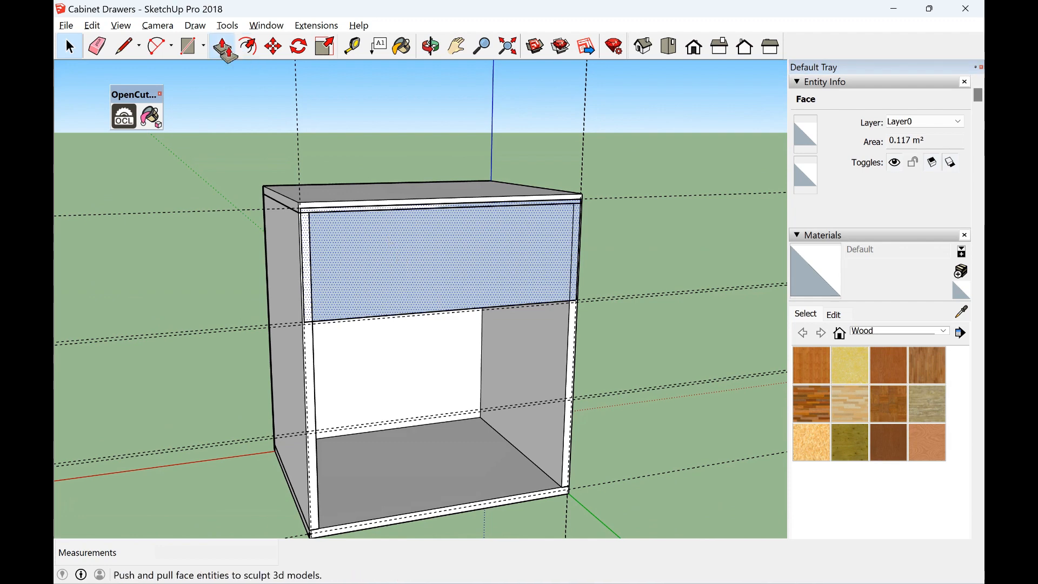
left_click(222, 46)
left_click(397, 253)
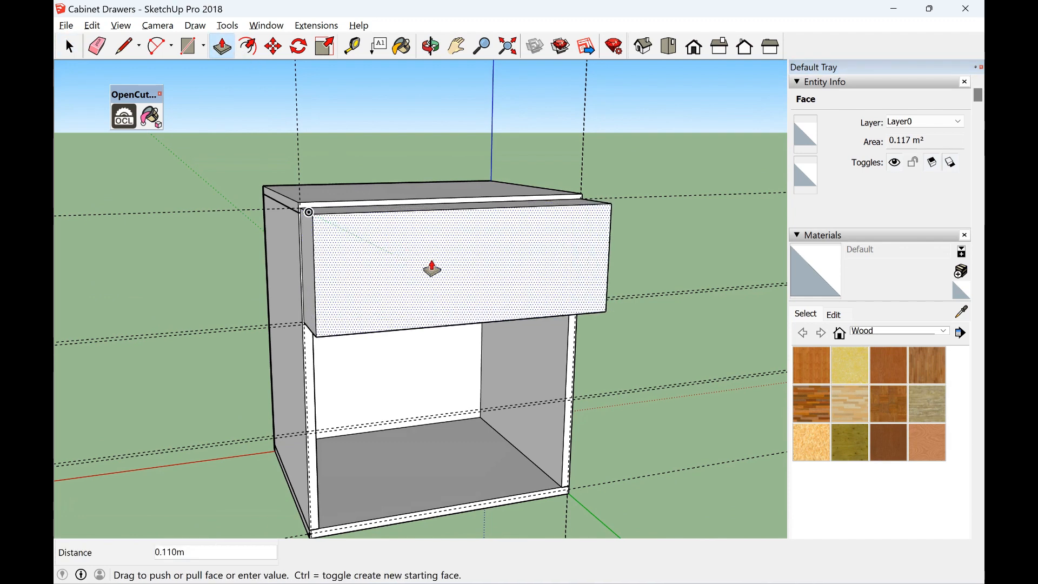
type(".018")
key("Return")
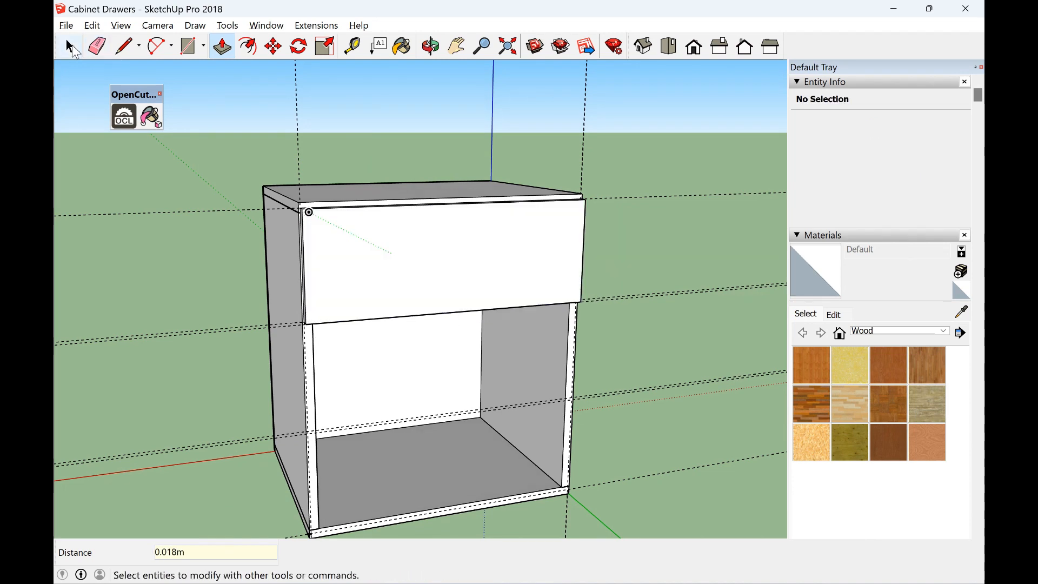
Turn the whole extruded drawer front into a component named "Drawer Front"
key("space")
left_click(422, 243)
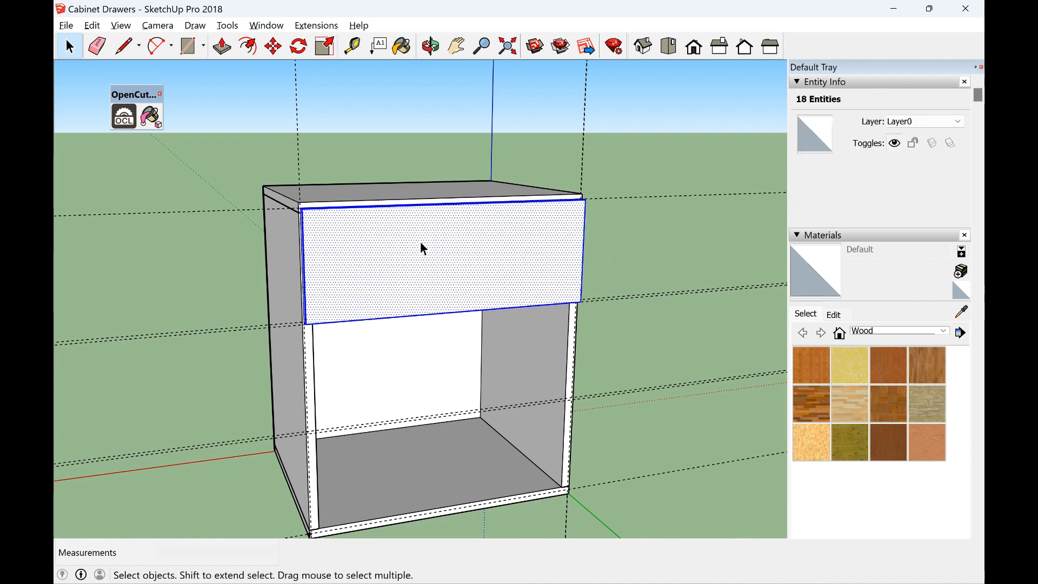
right_click(421, 242)
left_click(483, 359)
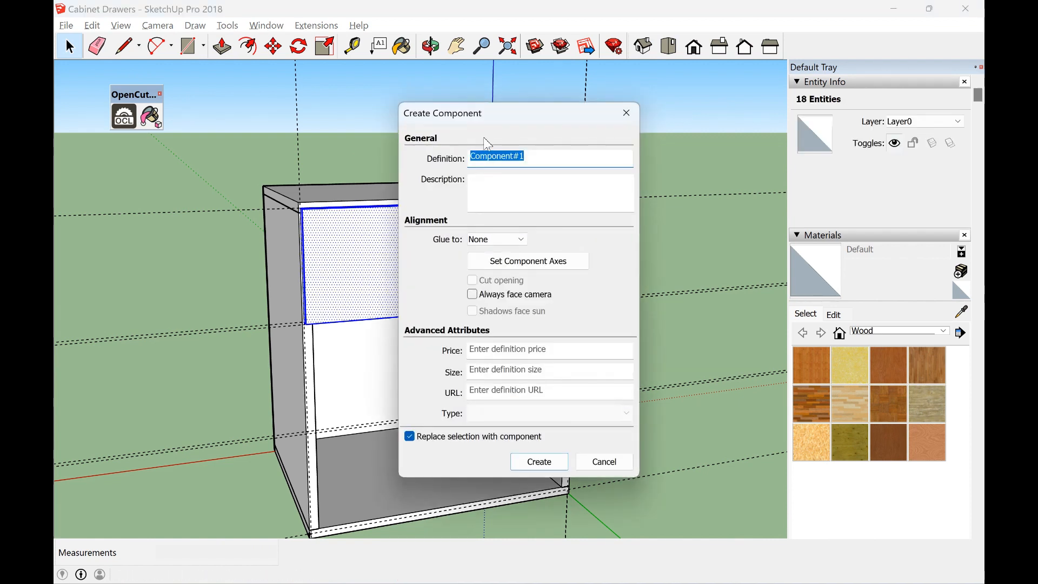
type("Dra")
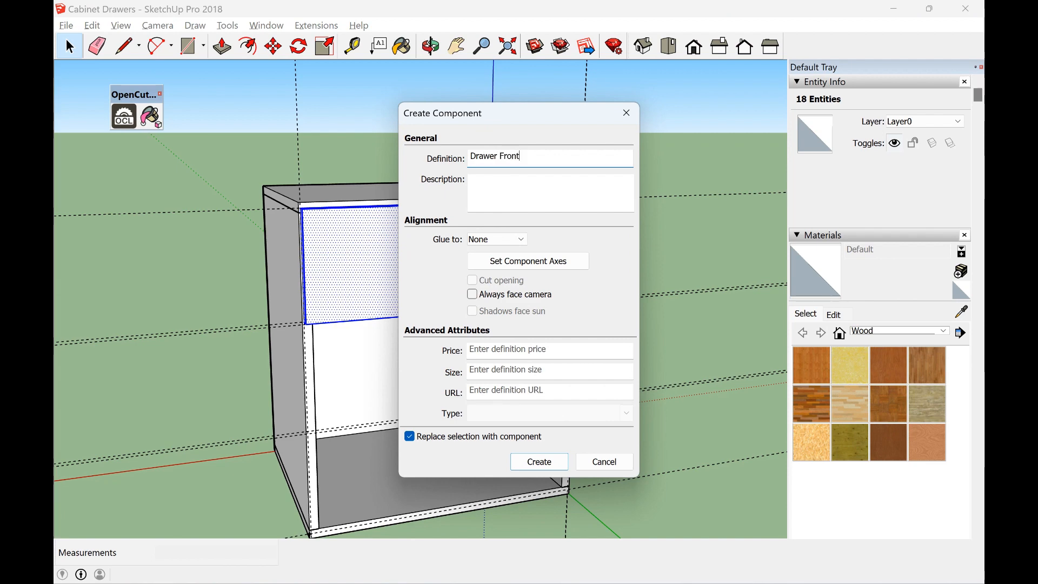
type("wer Front")
key("Return")
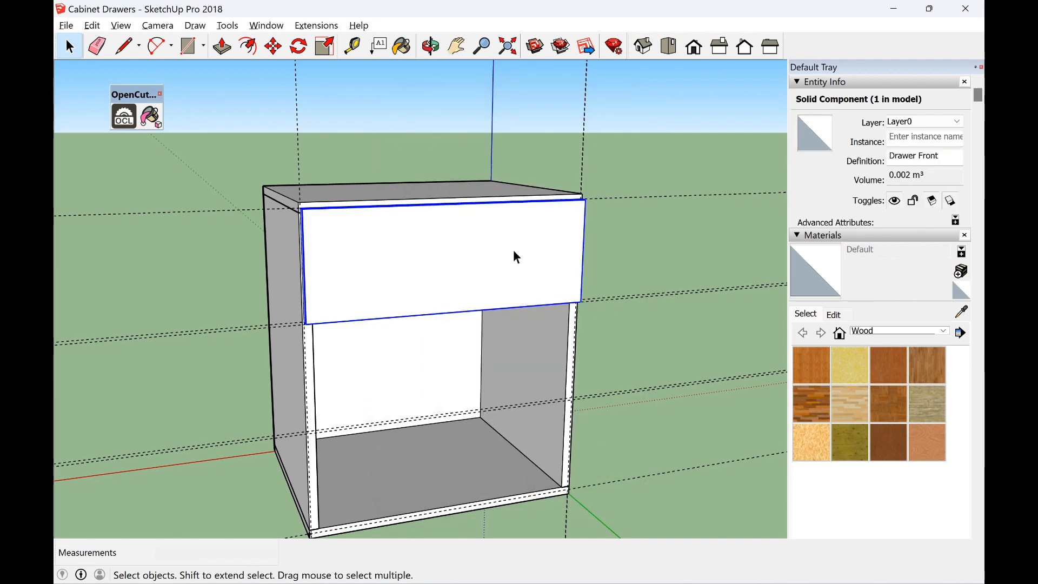
Insert a second instance of the Drawer Front component from the in-model components, placing it loosely below the first drawer front
left_click(455, 46)
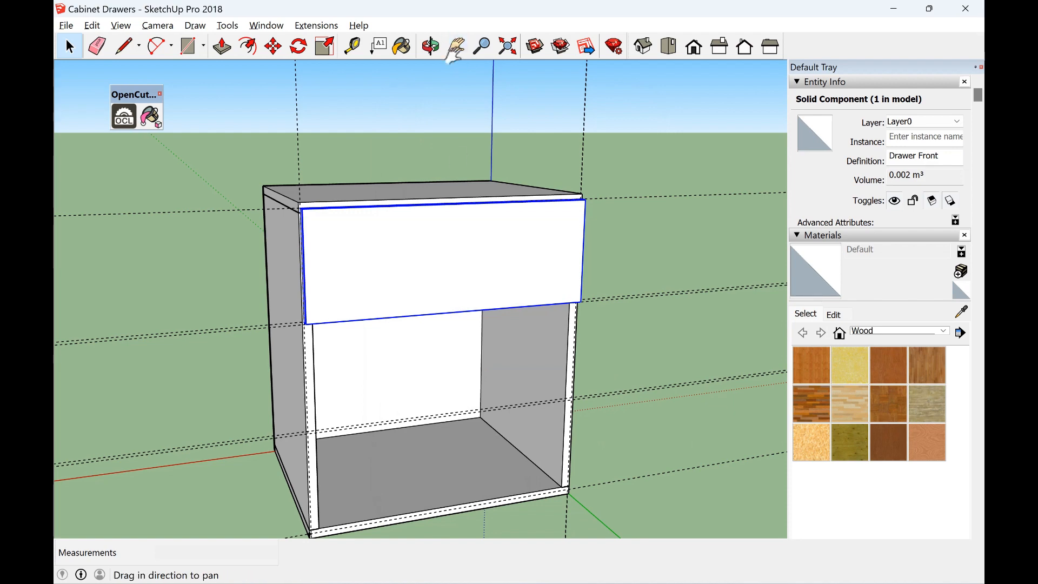
left_click_drag(463, 327, 475, 263)
scroll(919, 319, "down", 8)
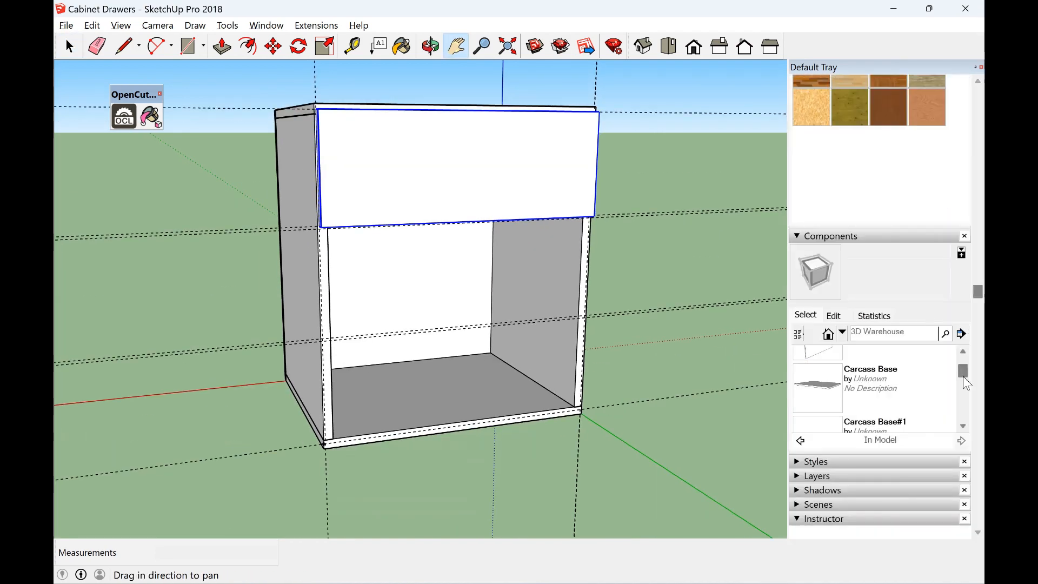
left_click_drag(964, 381, 960, 437)
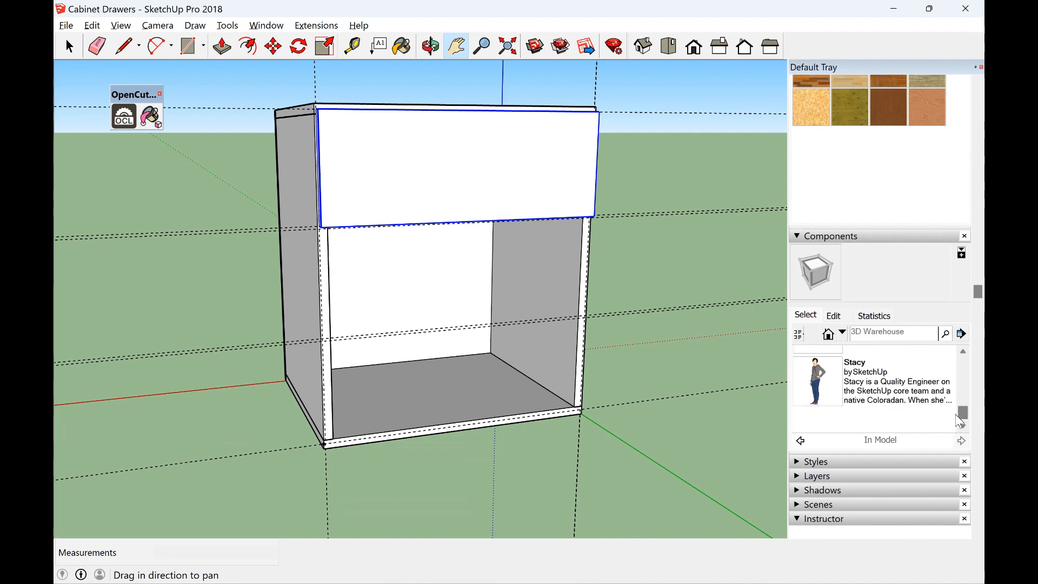
scroll(952, 399, "up", 2)
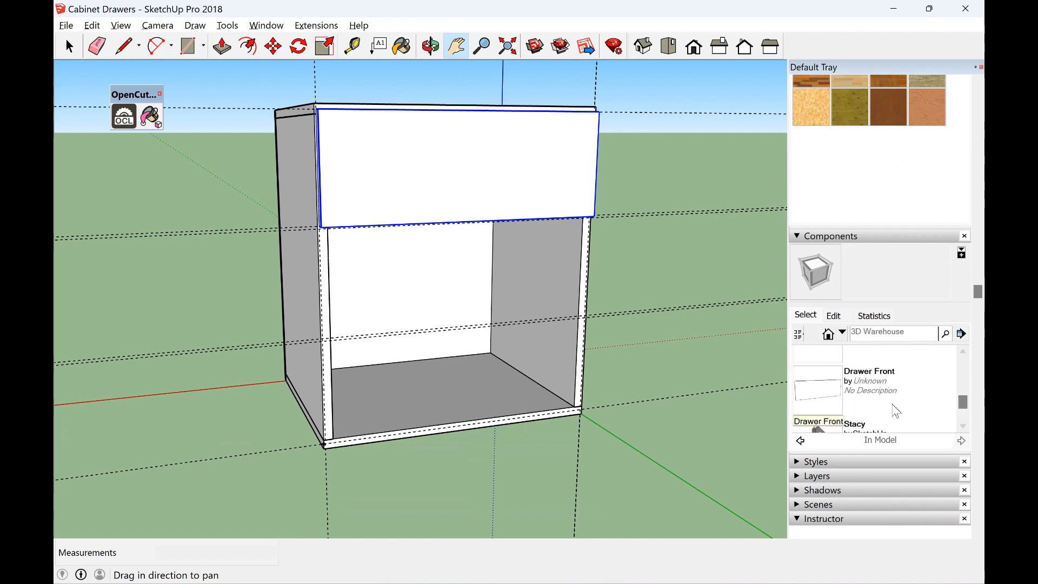
left_click(825, 396)
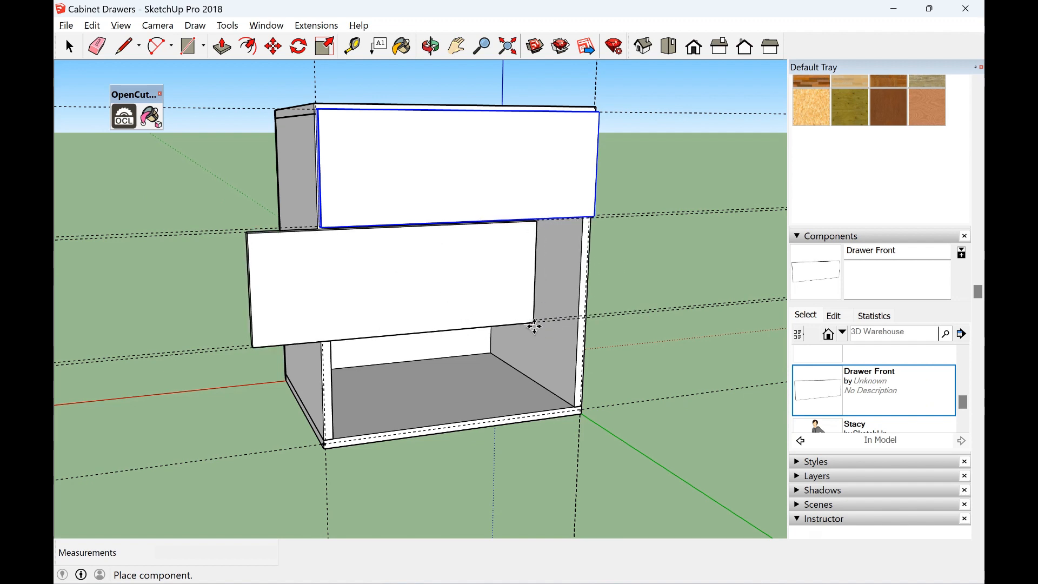
left_click(533, 326)
left_click(431, 46)
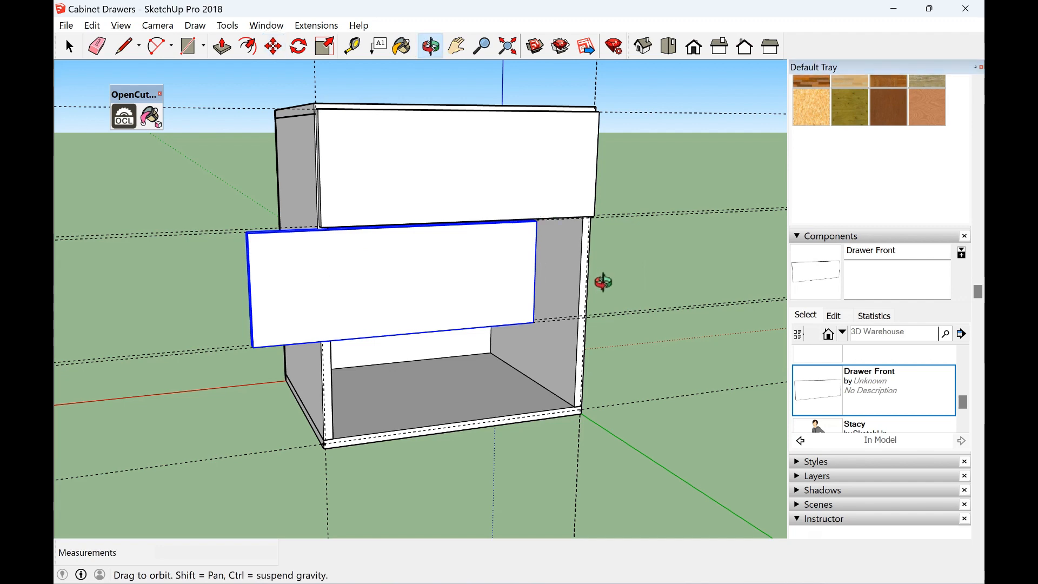
Move the second drawer front by its upper back corner to the intersection of the first gap's lower guide and the side margin guide
left_click_drag(603, 282, 226, 275)
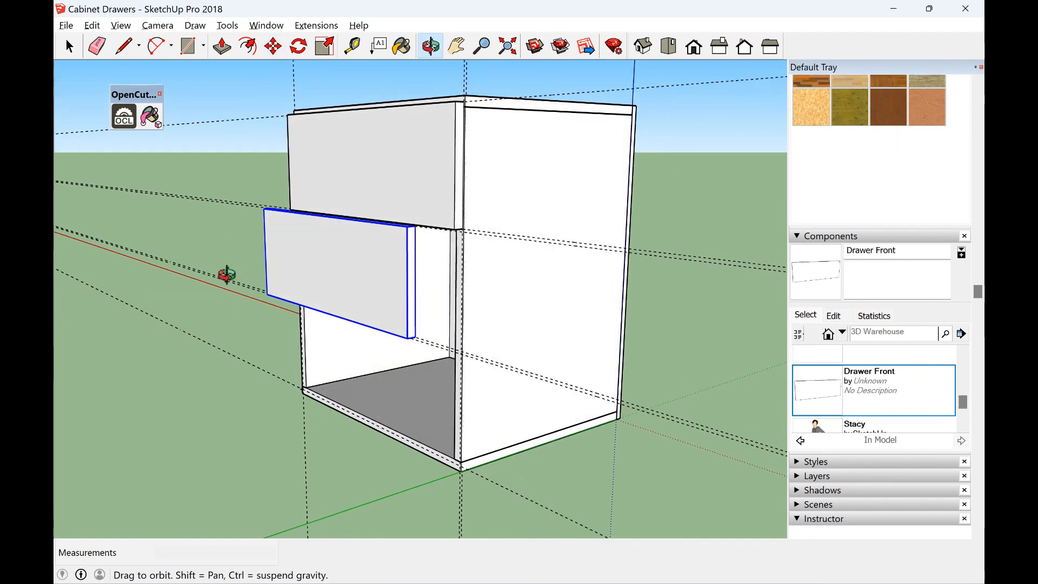
scroll(447, 247, "up", 6)
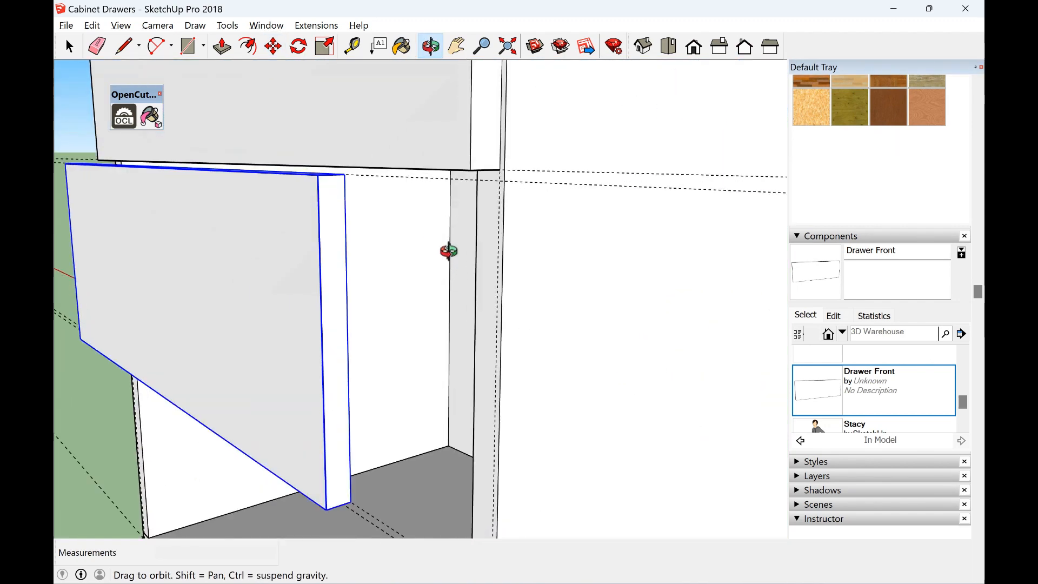
left_click(273, 46)
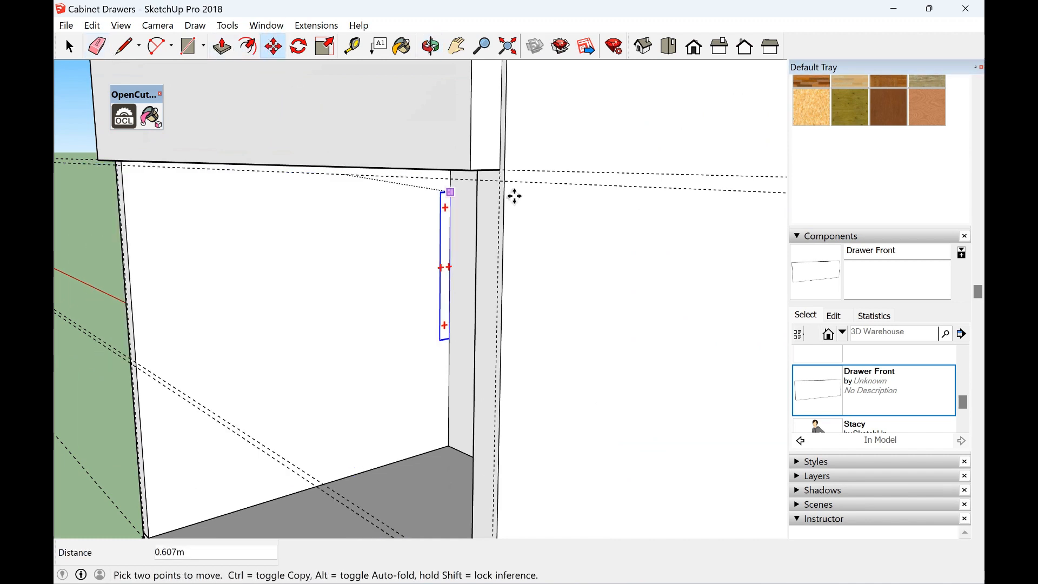
left_click(500, 182)
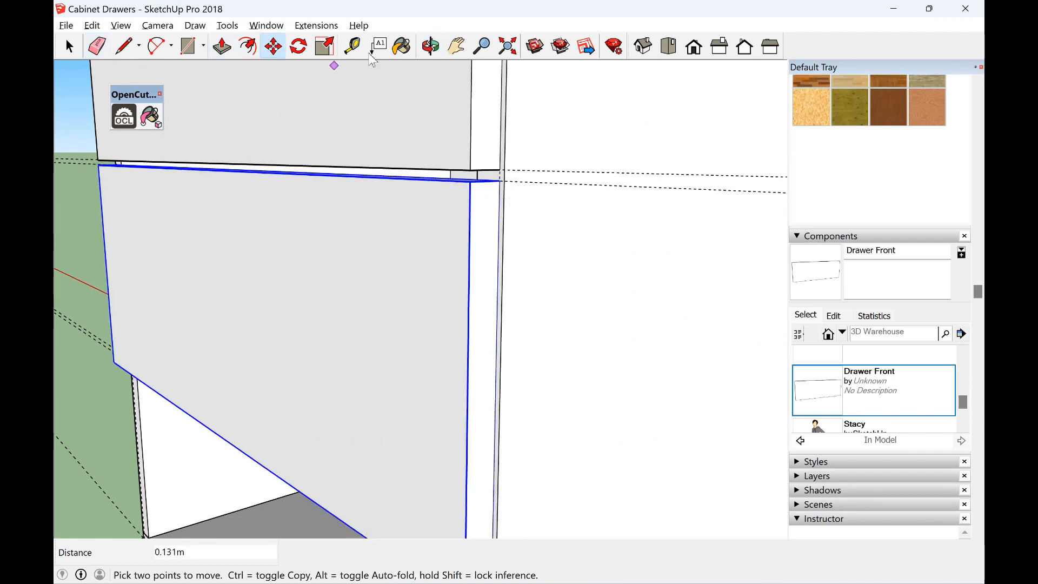
Insert a third instance of the Drawer Front component from the in-model components, placing it loosely in front of the cabinet
left_click(455, 46)
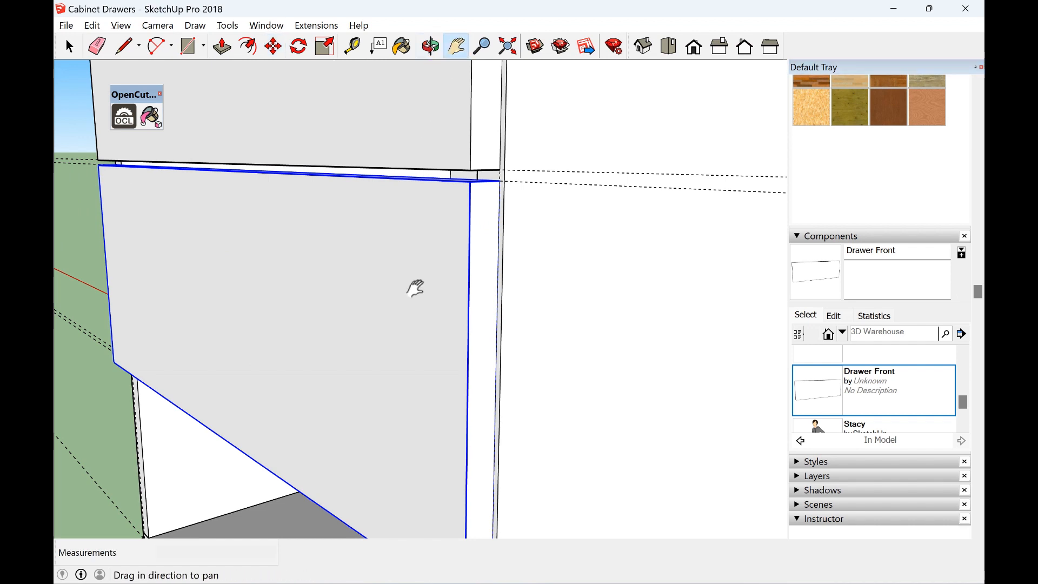
left_click_drag(413, 287, 412, 148)
left_click_drag(431, 378, 424, 241)
left_click(866, 396)
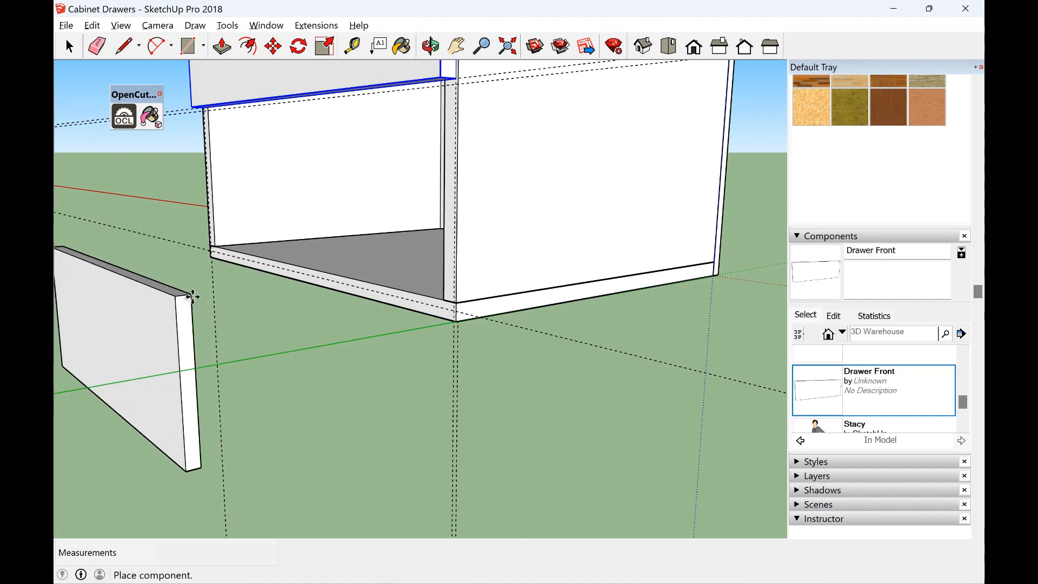
left_click(192, 297)
Move the third drawer front by its upper back corner to the intersection of the second gap's lower guide and the side margin guide
left_click(192, 302)
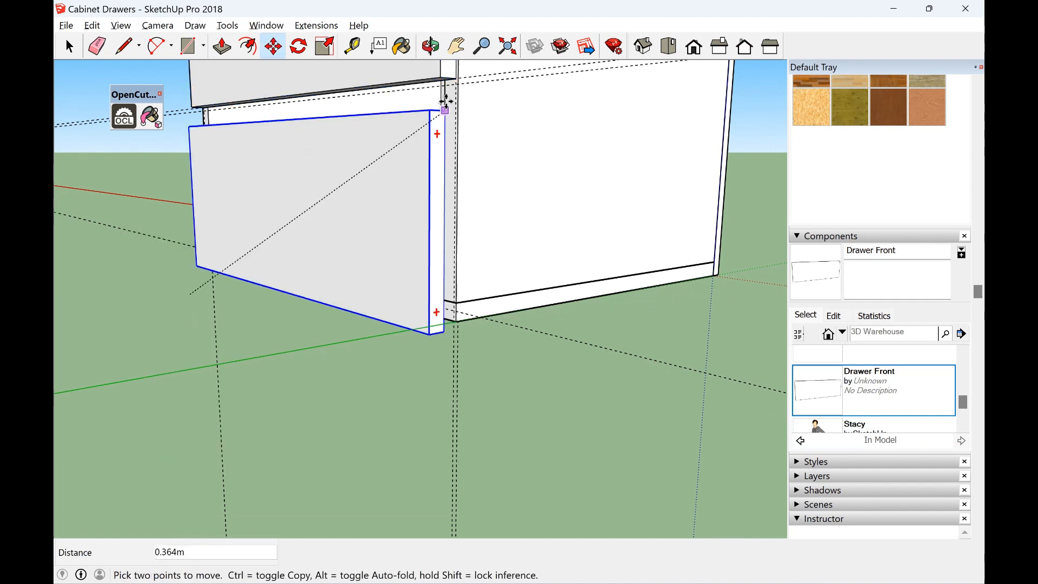
left_click(456, 89)
scroll(457, 89, "up", 5)
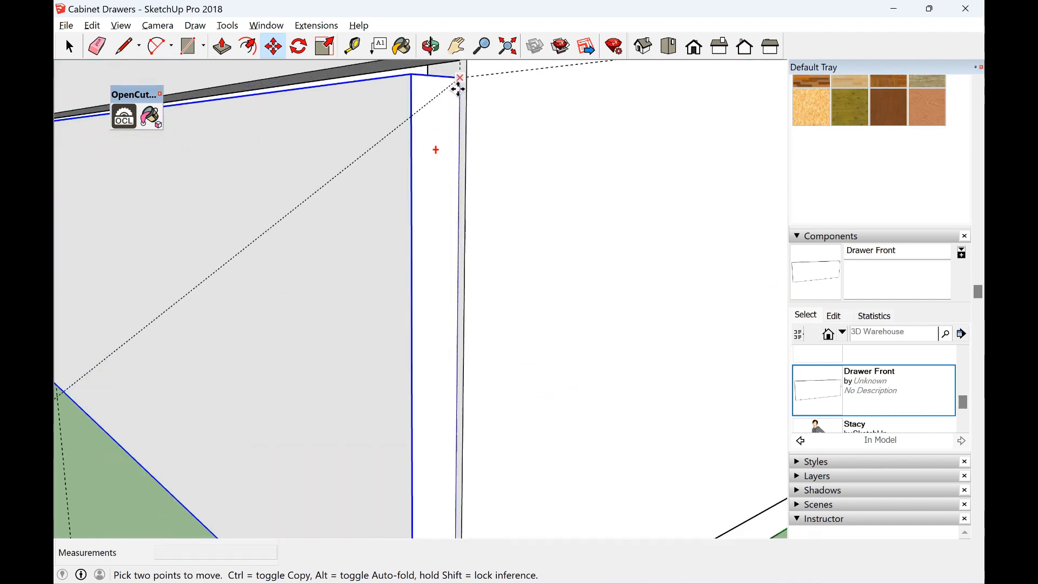
scroll(463, 84, "down", 2)
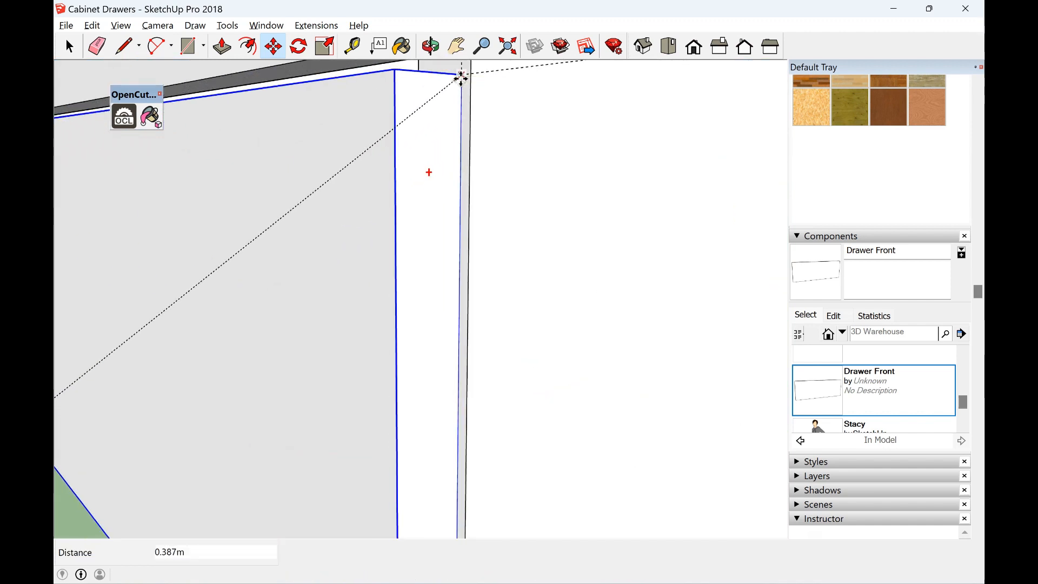
scroll(432, 111, "down", 2)
scroll(348, 204, "down", 6)
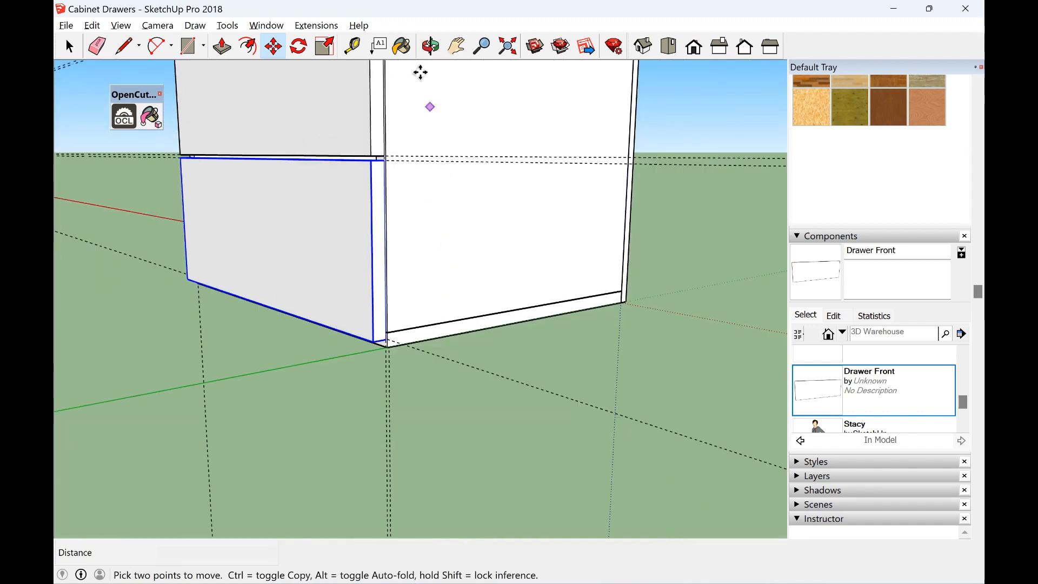
Select all three drawer fronts and make them into one group
left_click(431, 46)
left_click_drag(347, 209, 385, 185)
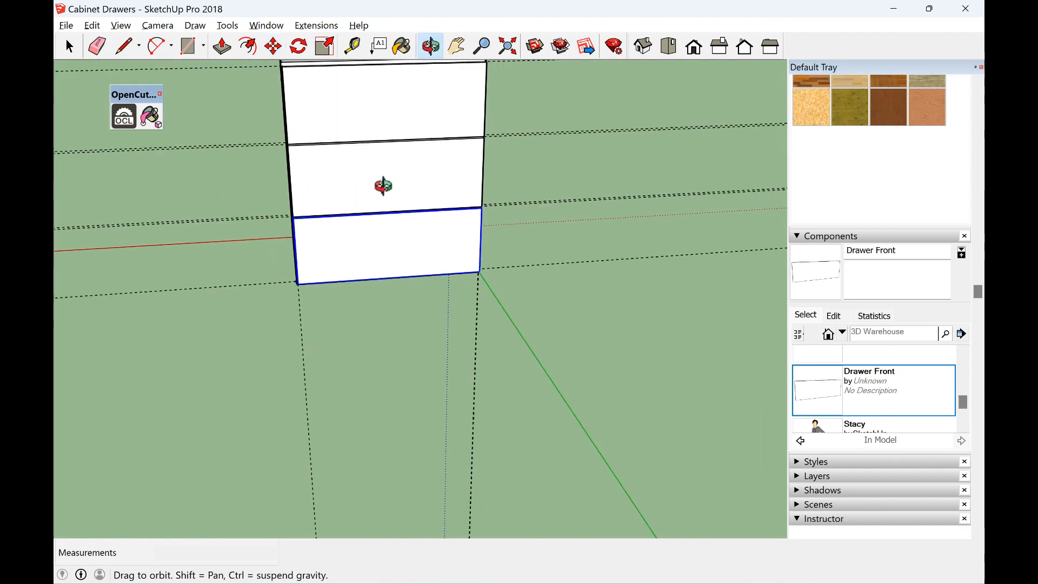
left_click_drag(369, 113, 507, 148)
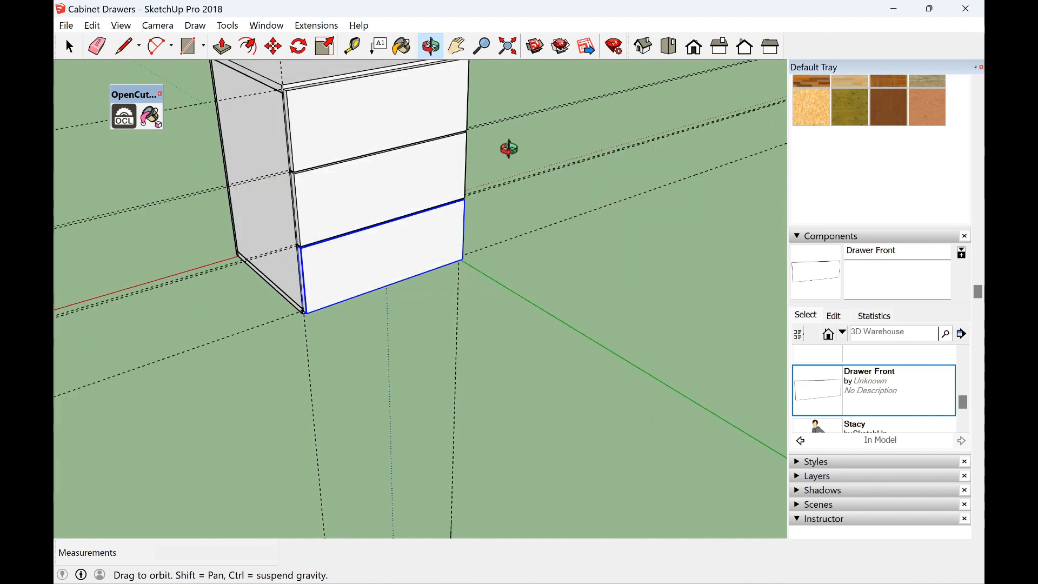
left_click(70, 47)
left_click(327, 126)
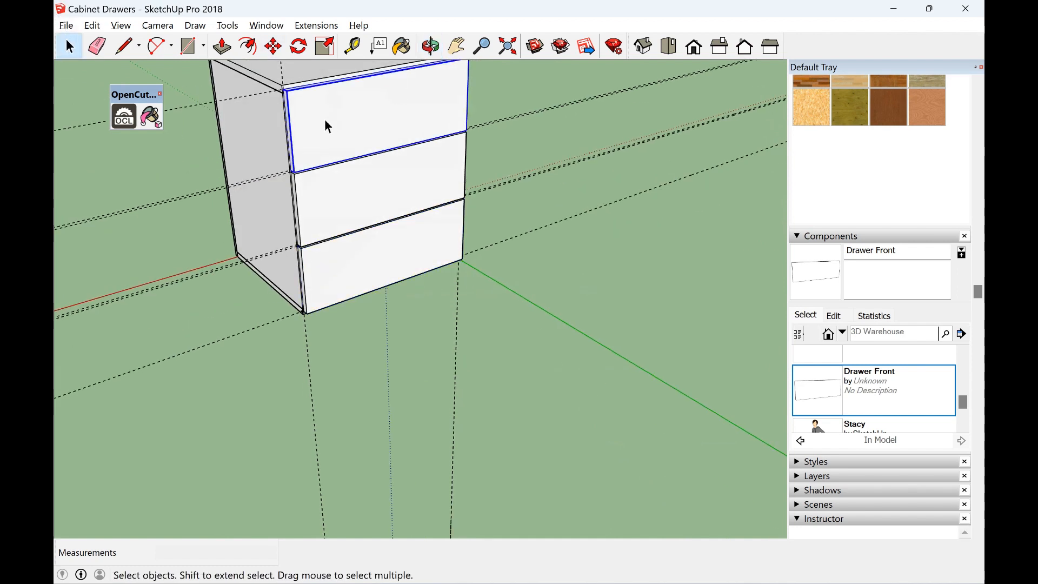
left_click(357, 216, "shift")
left_click(381, 238, "shift")
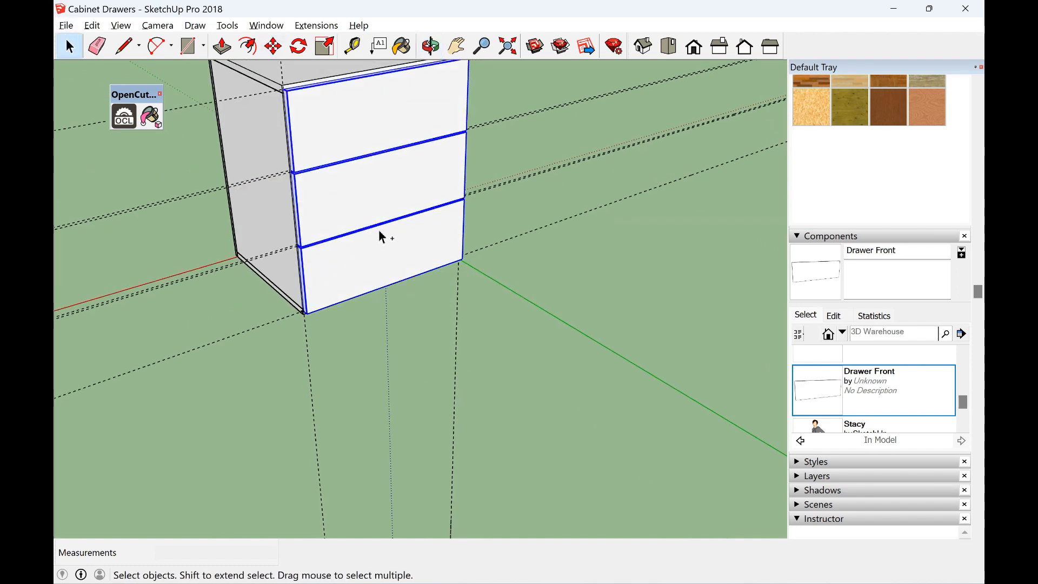
right_click(382, 185)
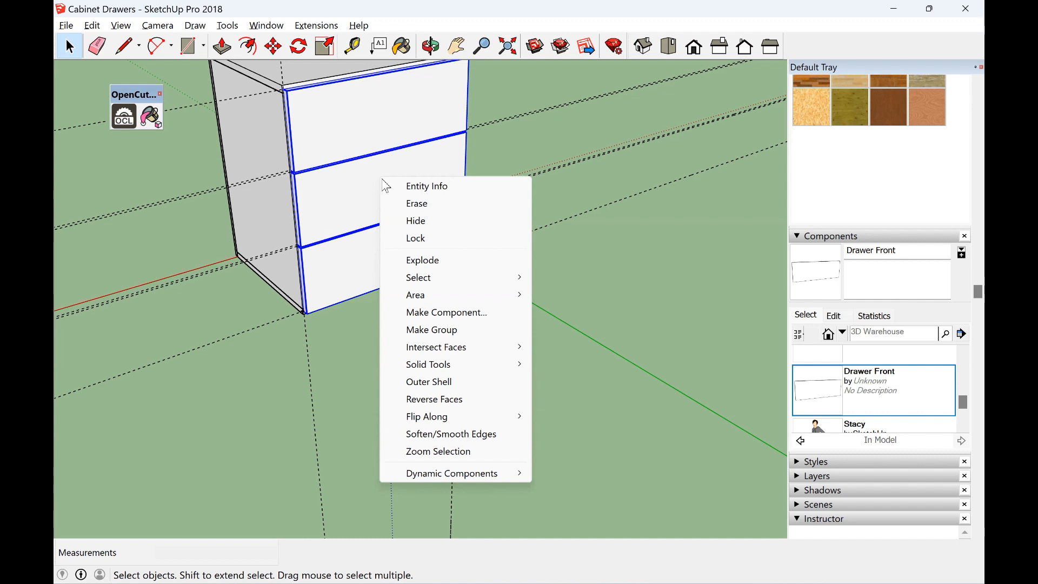
left_click(459, 330)
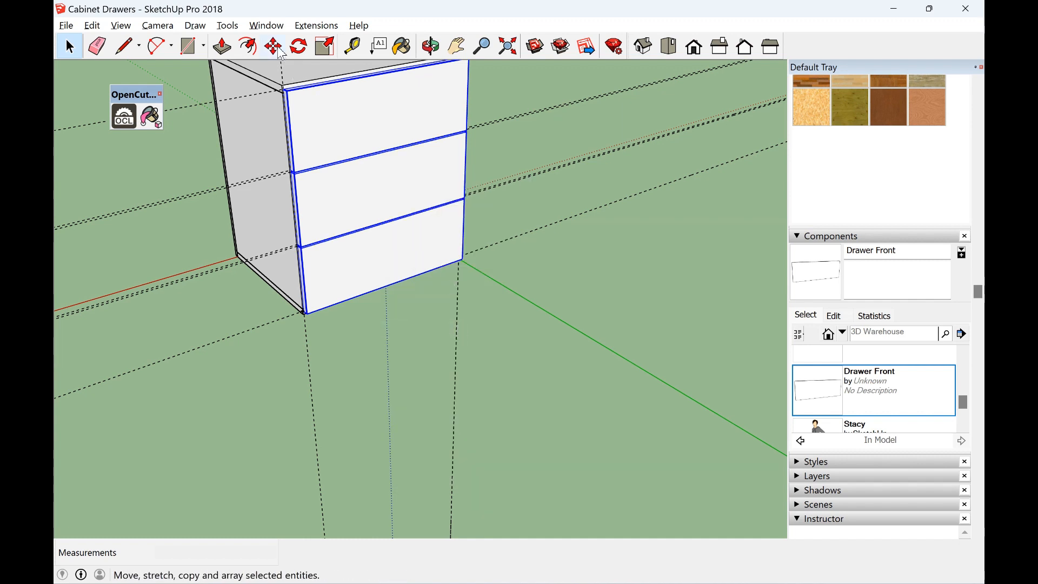
Move the drawer fronts group about 1.16 m outward from the cabinet along the green axis
left_click(431, 46)
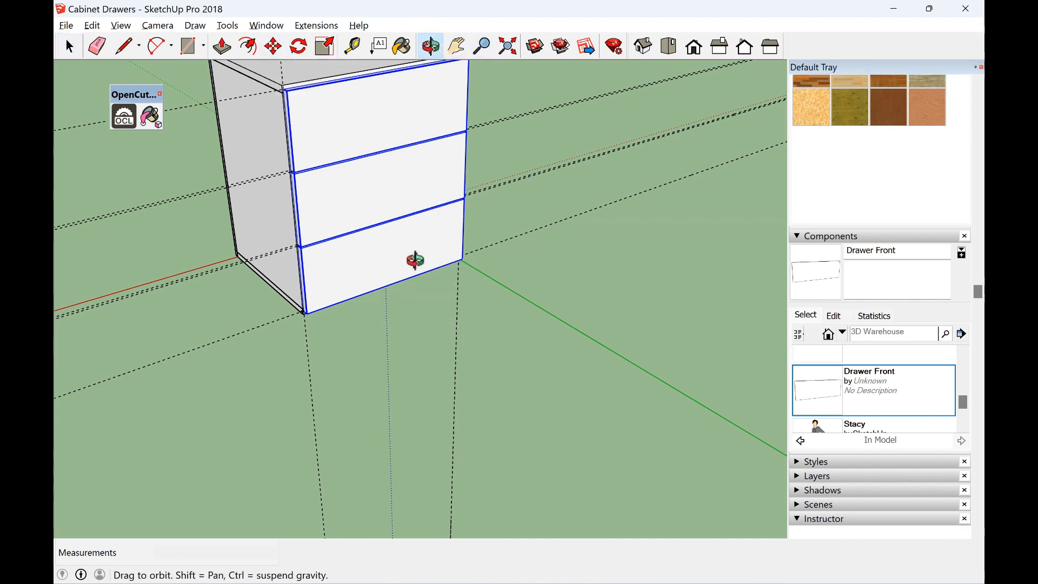
left_click_drag(414, 259, 195, 76)
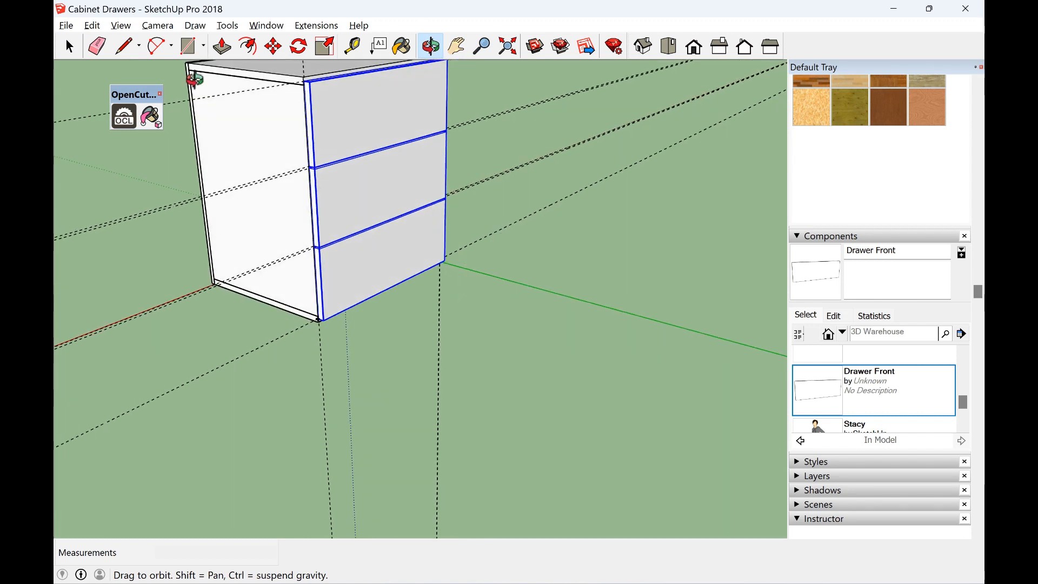
left_click(273, 48)
left_click(325, 320)
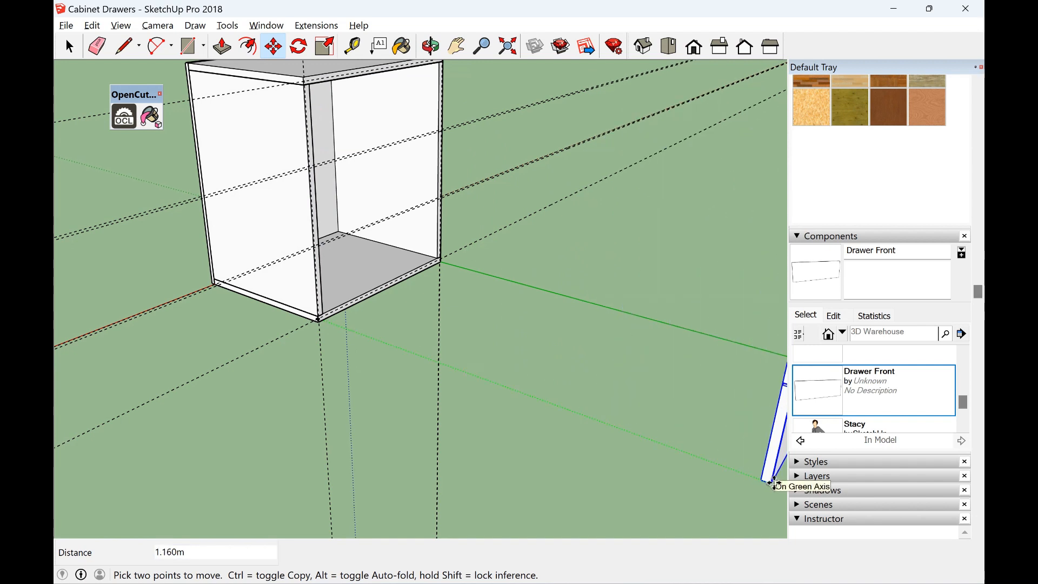
left_click(773, 482)
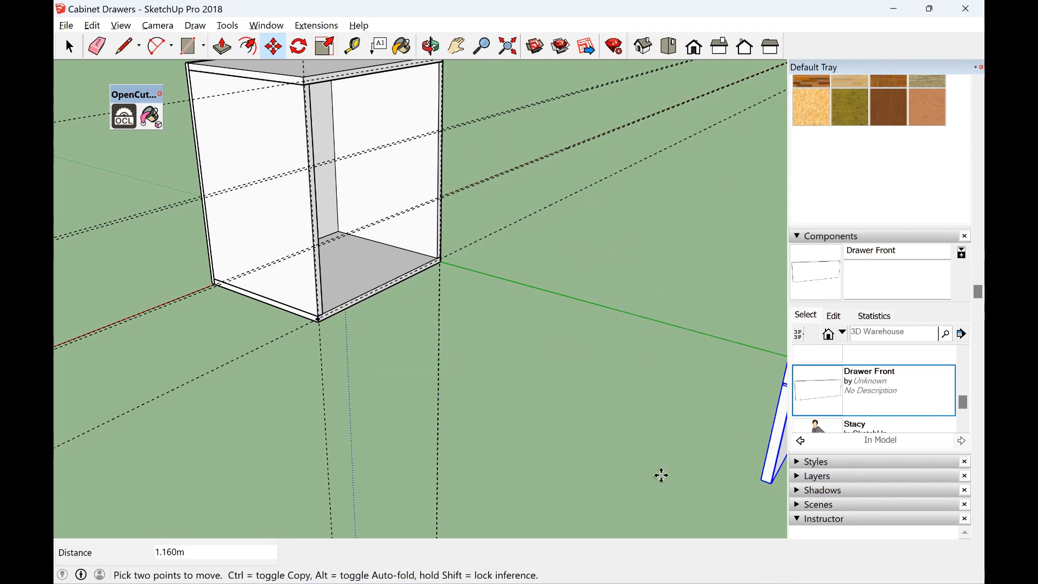
Turn off the display of guides in the model
key("space")
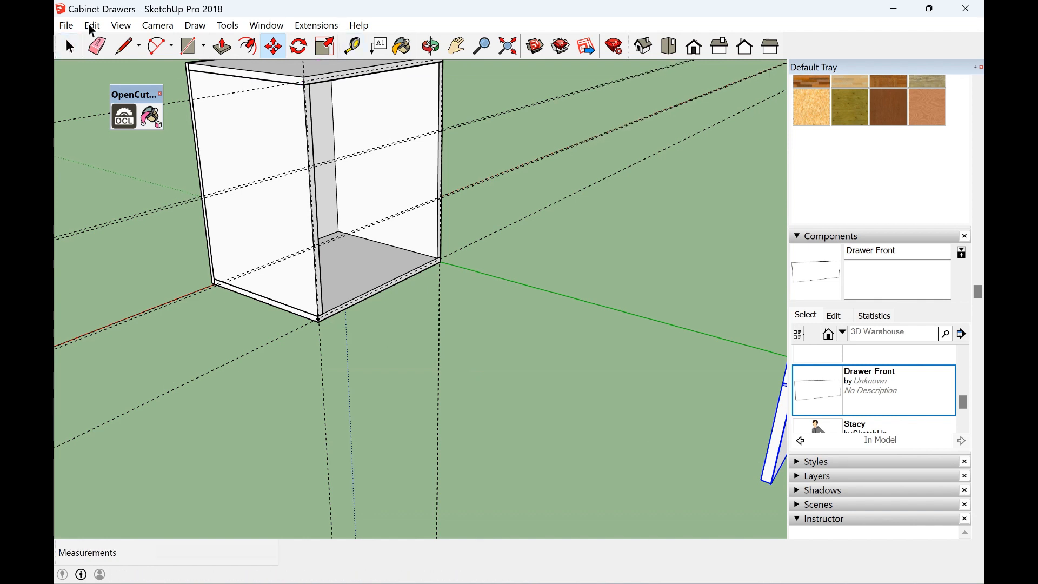
left_click(120, 26)
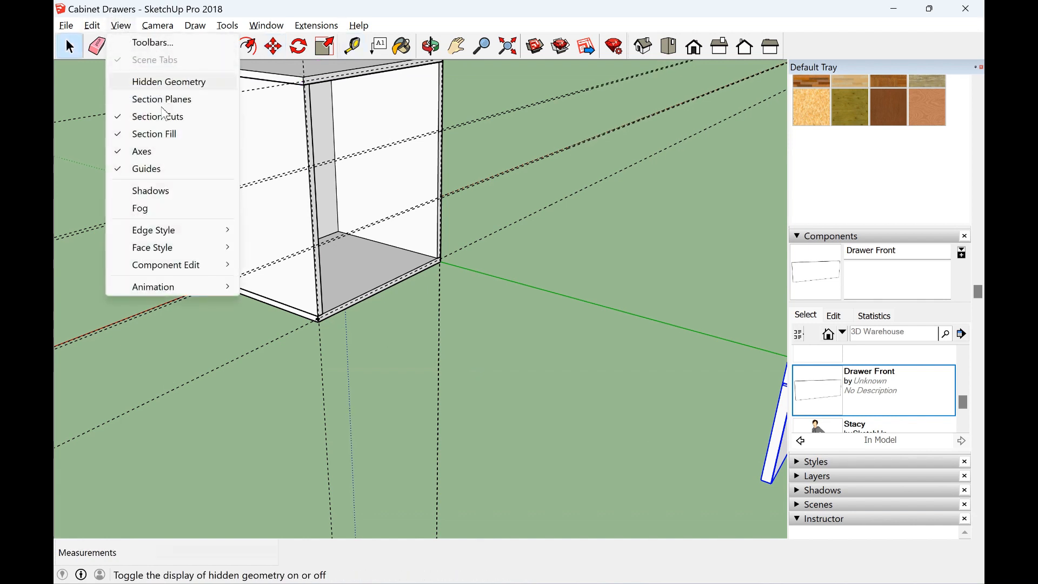
left_click(162, 180)
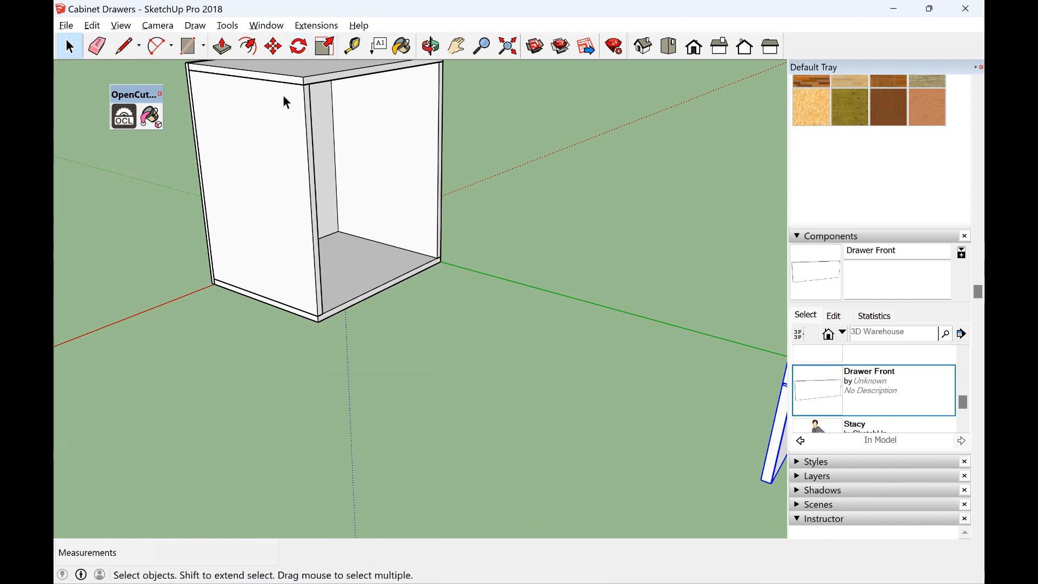
Select all the cabinet carcass panels, without the drawer fronts, and make them into one group
left_click(456, 47)
left_click_drag(429, 144, 438, 244)
left_click(69, 47)
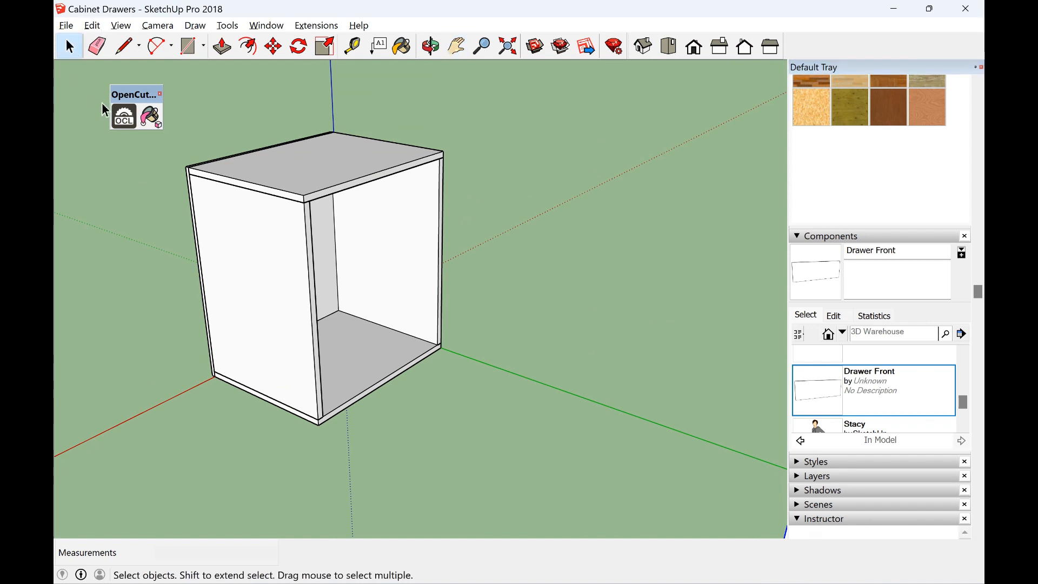
left_click_drag(92, 119, 513, 477)
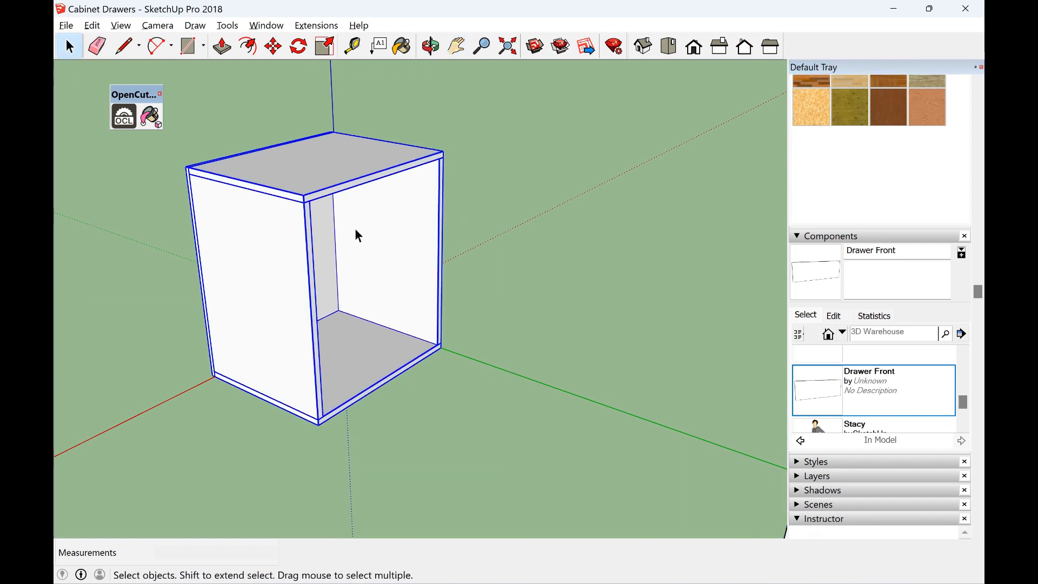
right_click(288, 189)
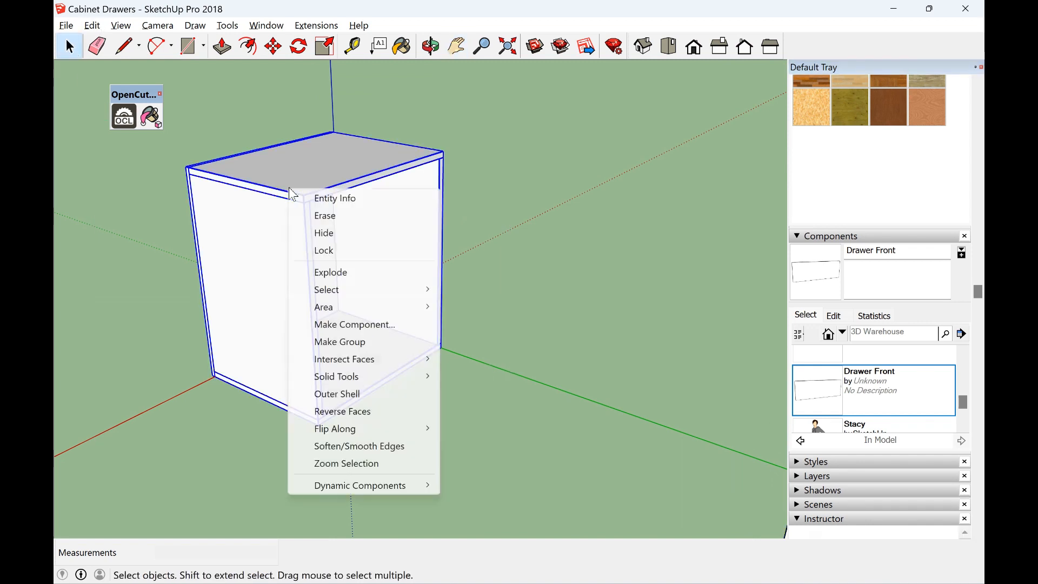
left_click(352, 343)
left_click(435, 472)
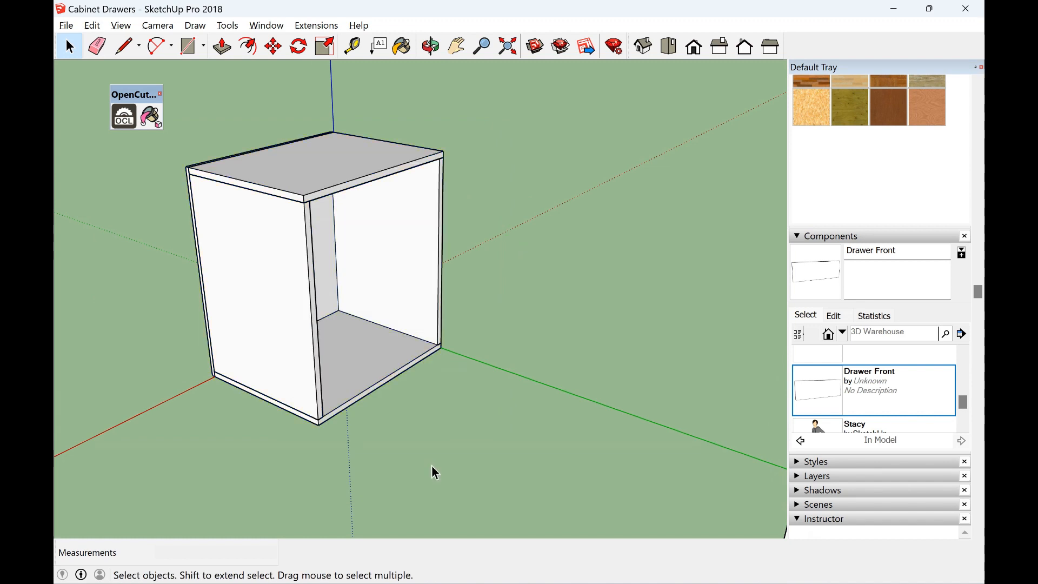
scroll(442, 396, "down", 3)
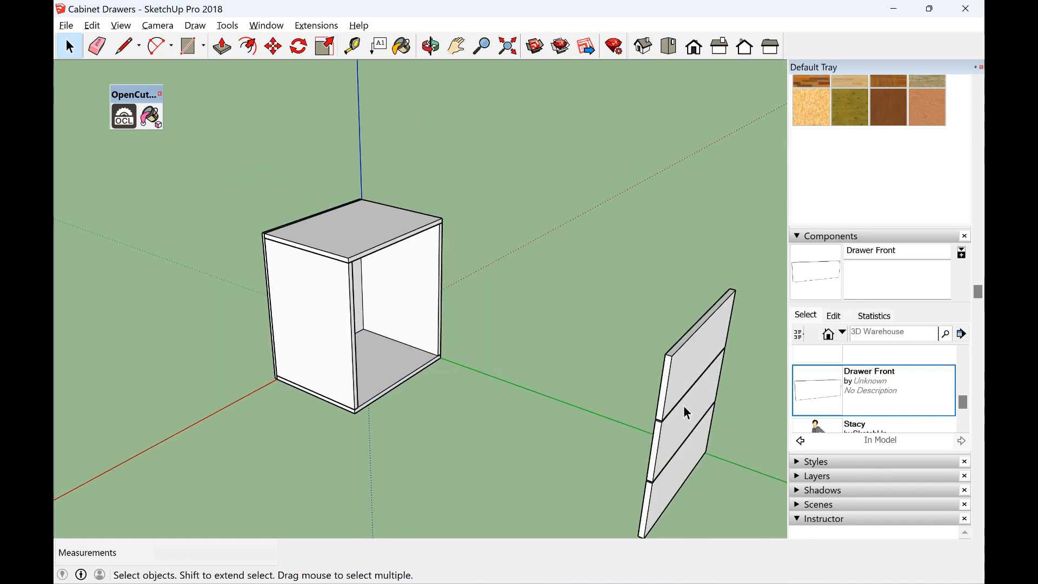
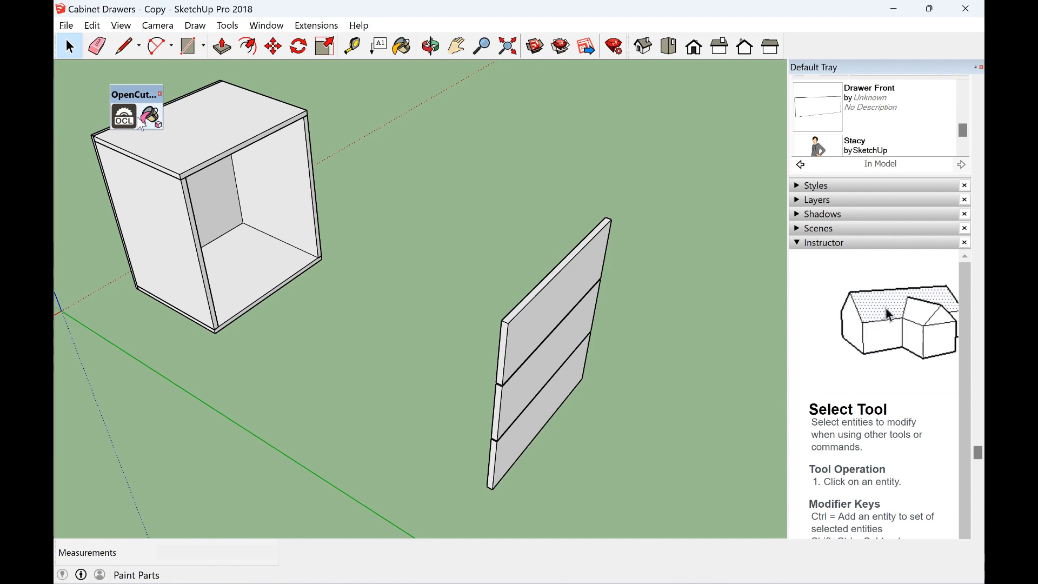
Open the carcass group and then its top panel for editing, with the cabinet's open front in view
scroll(186, 124, "up", 2)
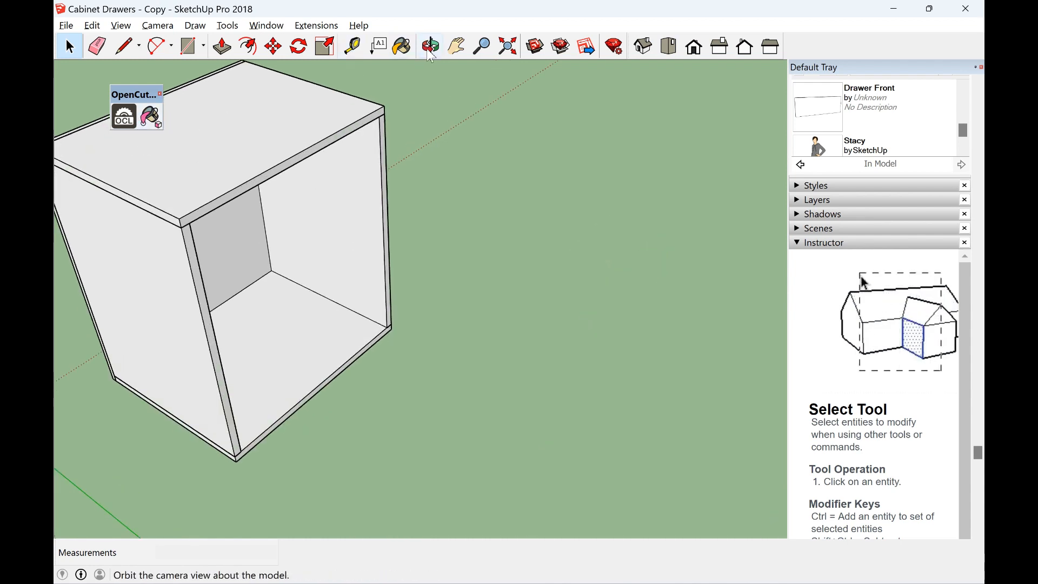
left_click(456, 46)
left_click_drag(464, 262, 477, 261)
middle_click_drag(477, 261, 544, 251)
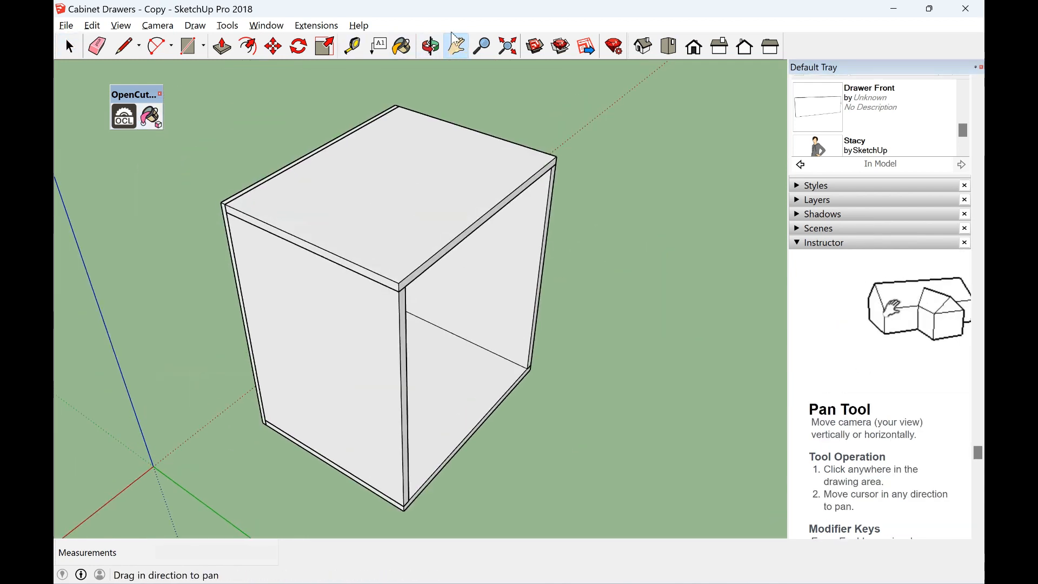
key("o")
left_click_drag(587, 385, 447, 322)
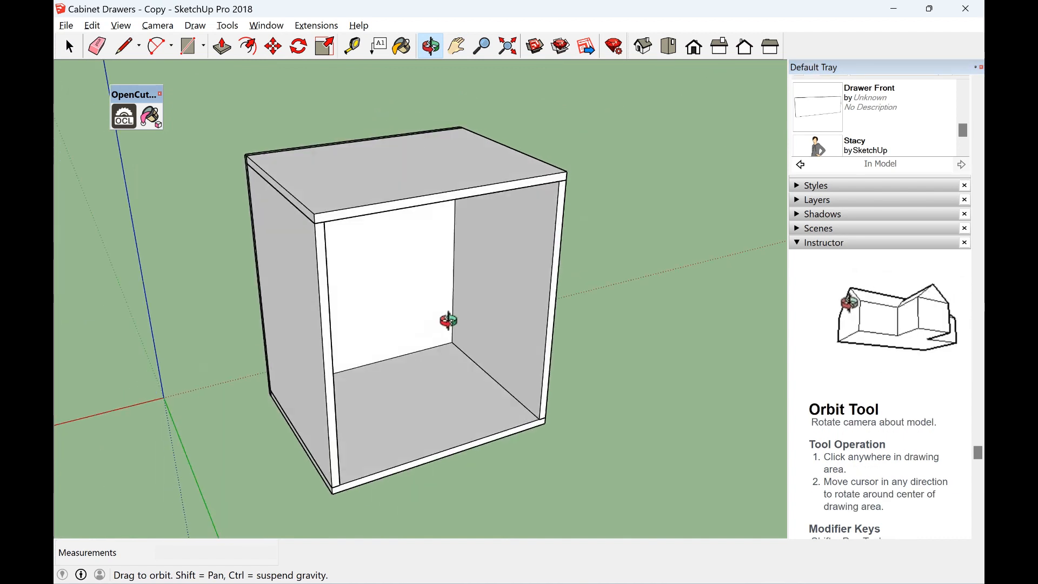
left_click(70, 47)
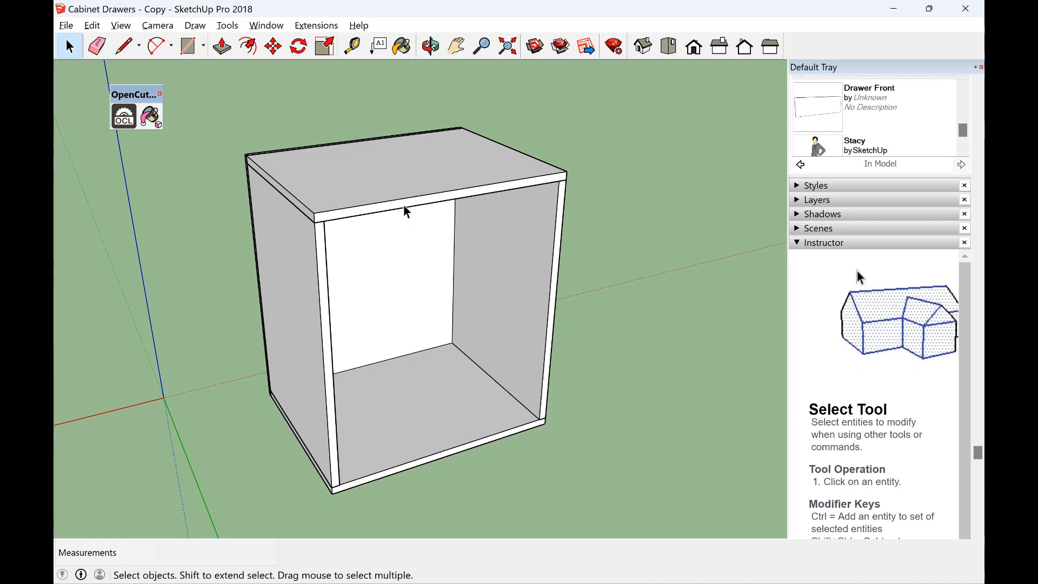
double_click(359, 215)
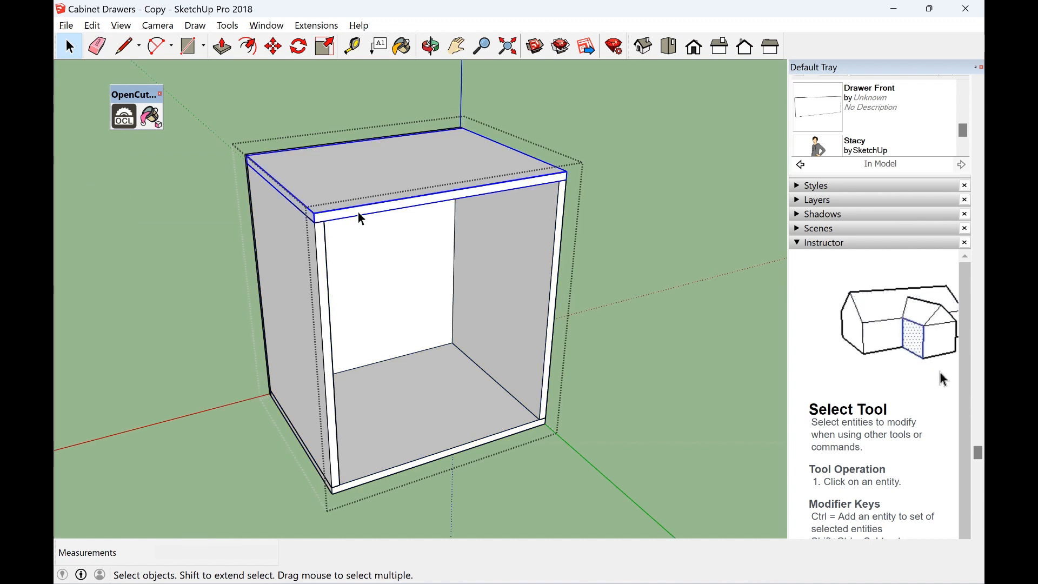
double_click(359, 213)
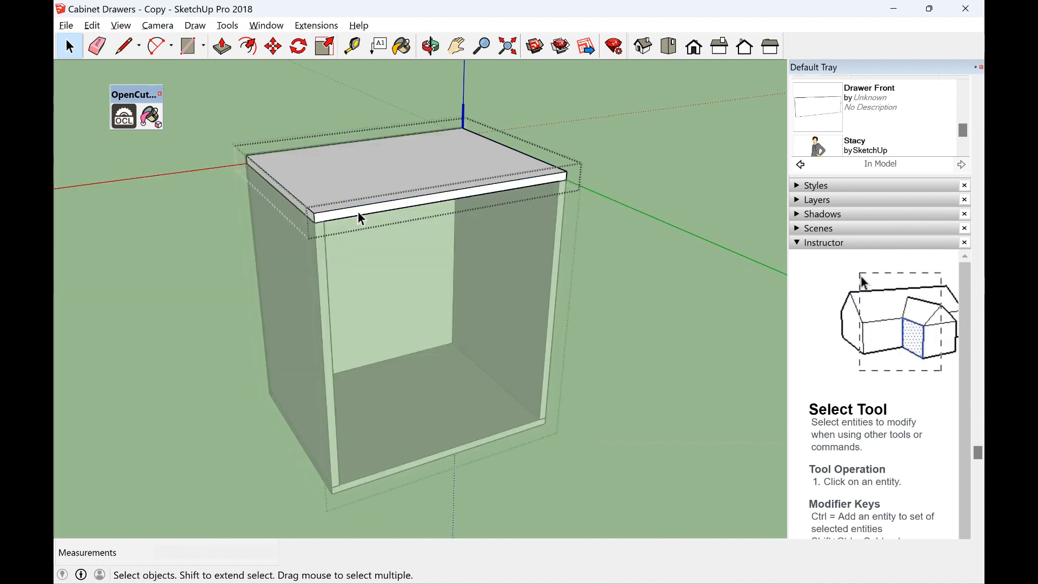
Push the top panel's front edge back by 0.018 m and exit the group editing
left_click(222, 47)
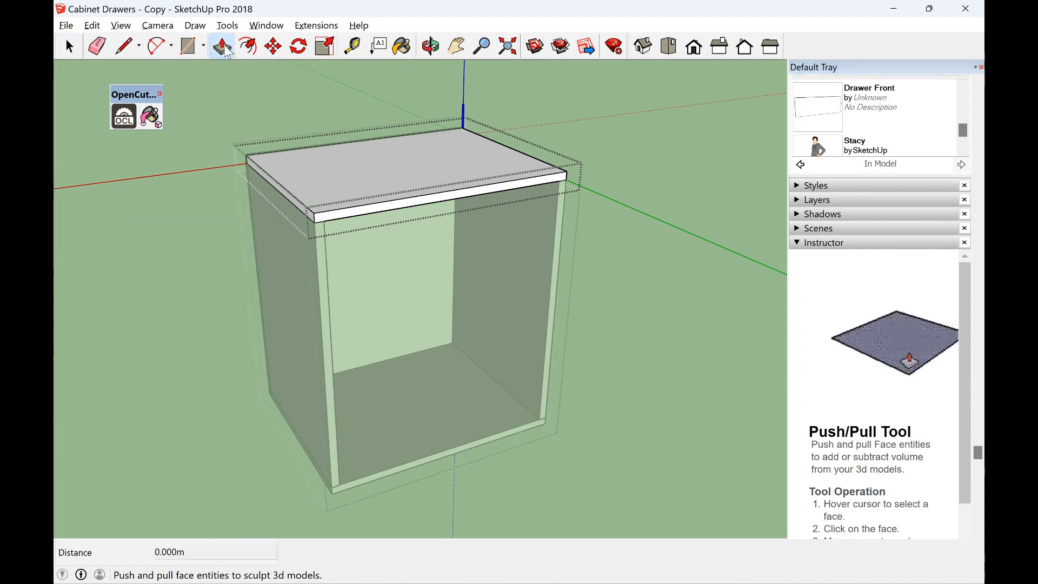
left_click_drag(371, 215, 315, 212)
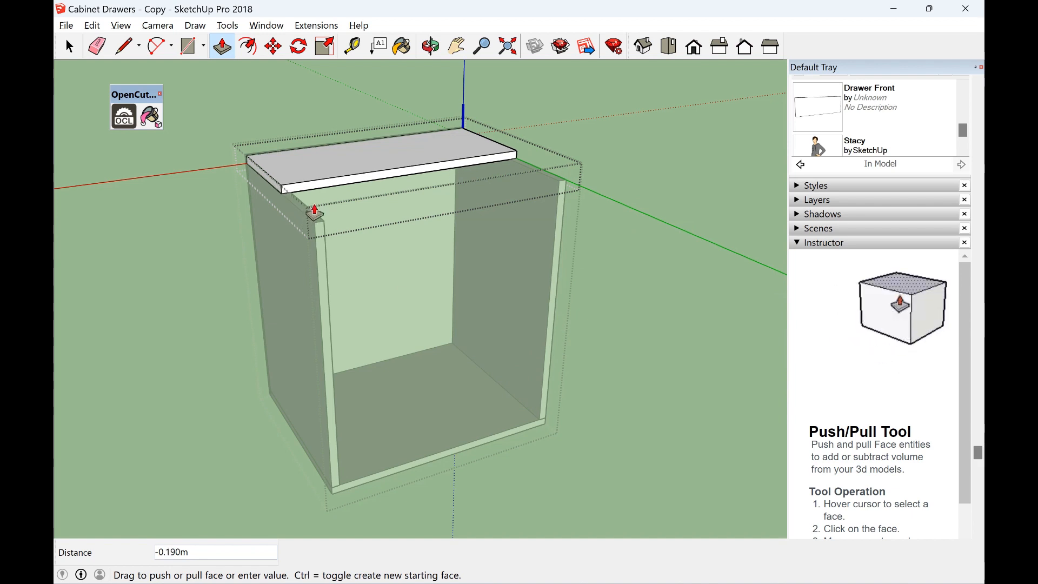
type("0.0")
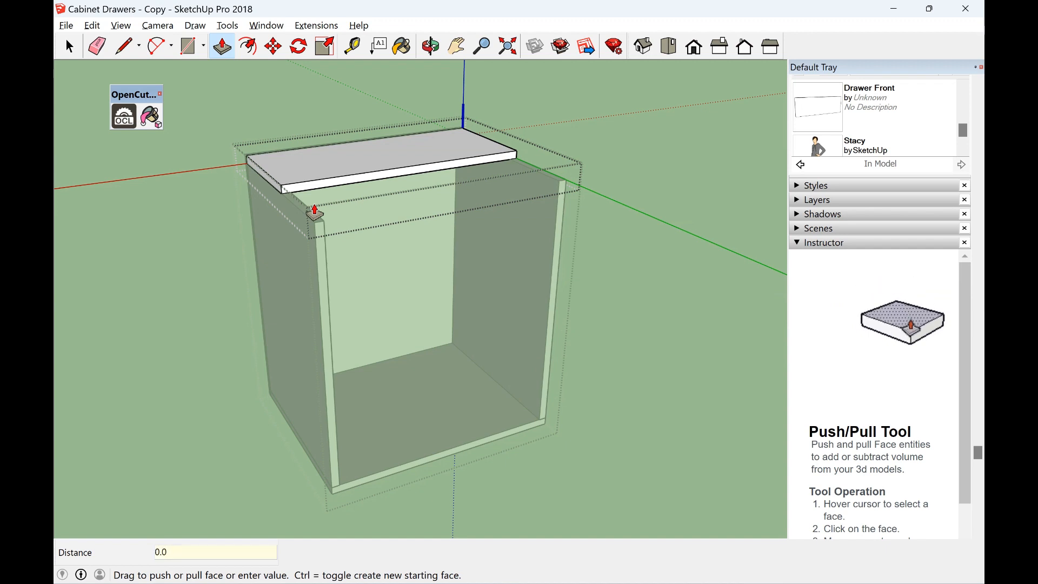
type("18")
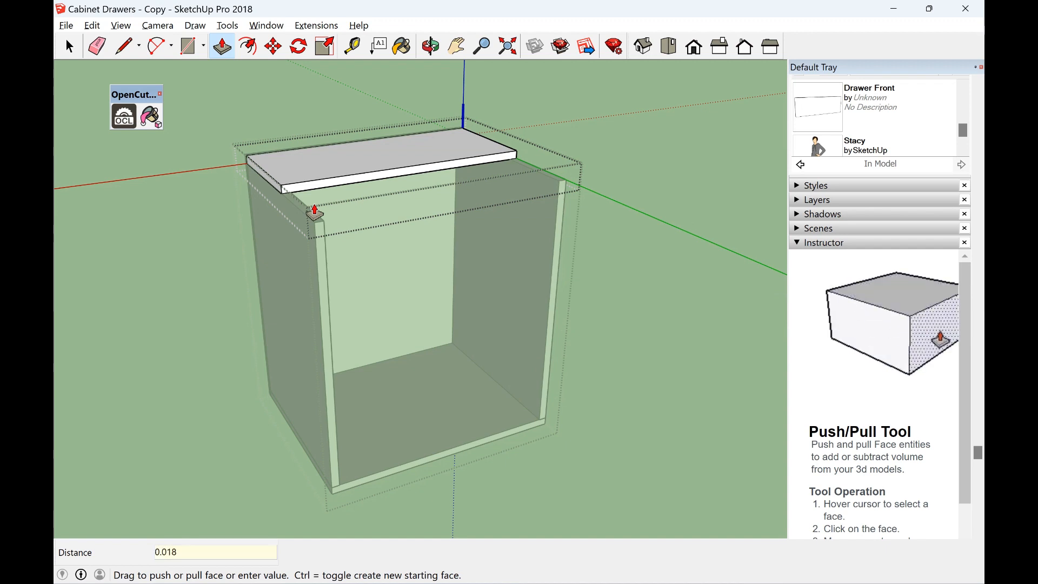
key("Return")
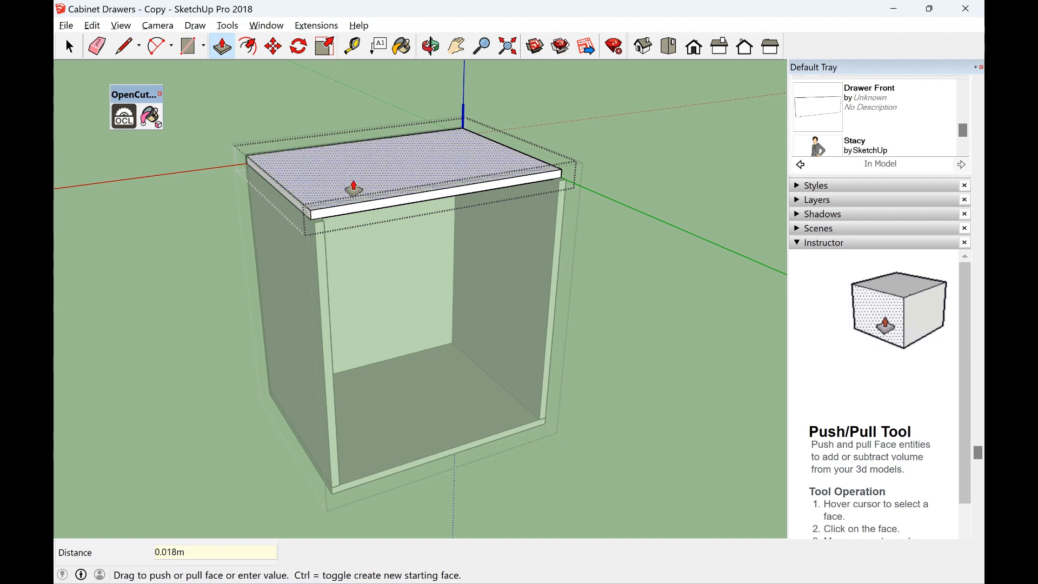
left_click(69, 46)
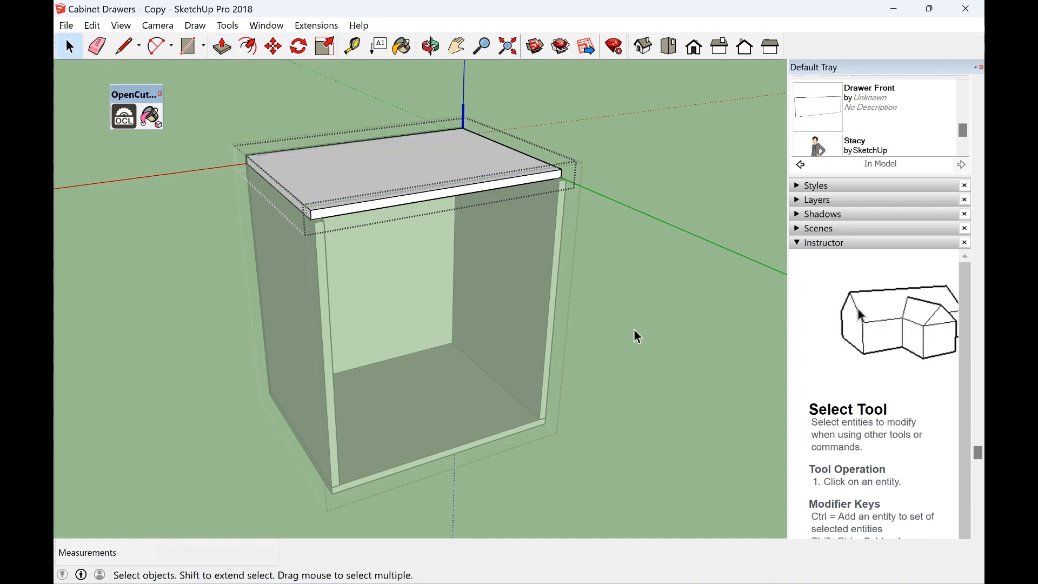
left_click(615, 368)
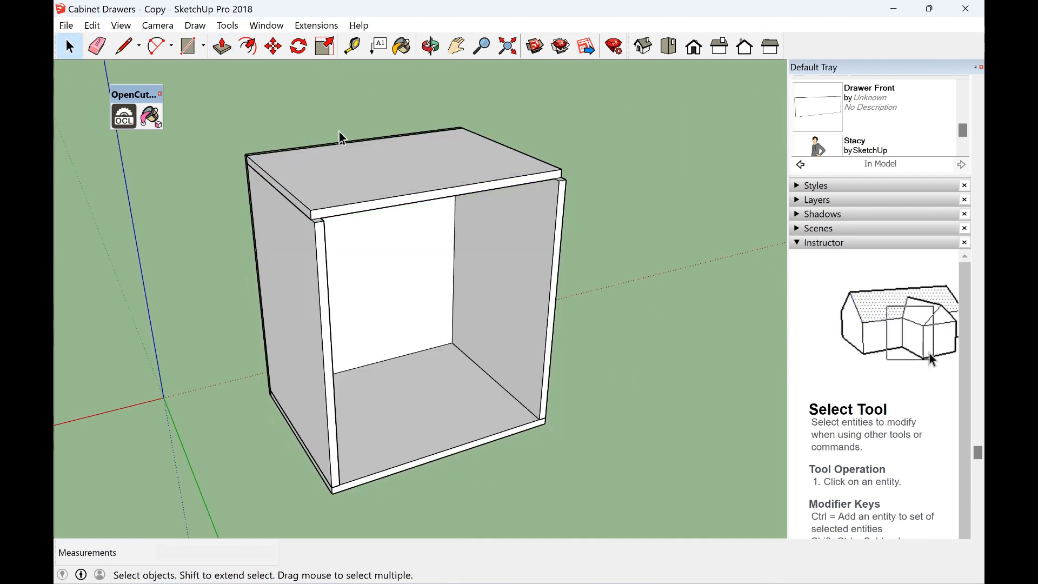
Open the carcass's bottom panel for editing and push its front edge back by 0.018 m
scroll(400, 491, "up", 4)
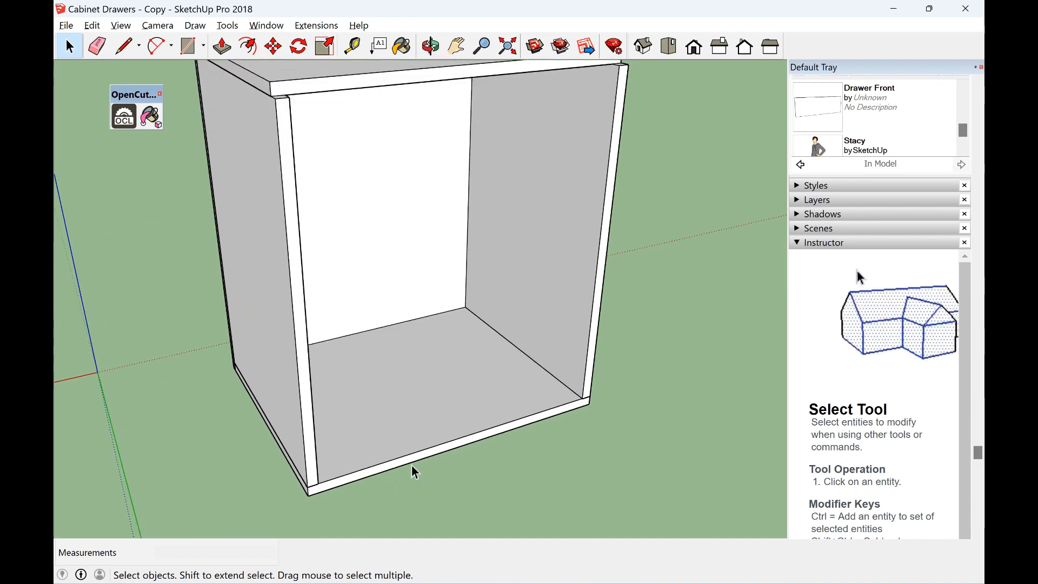
double_click(414, 464)
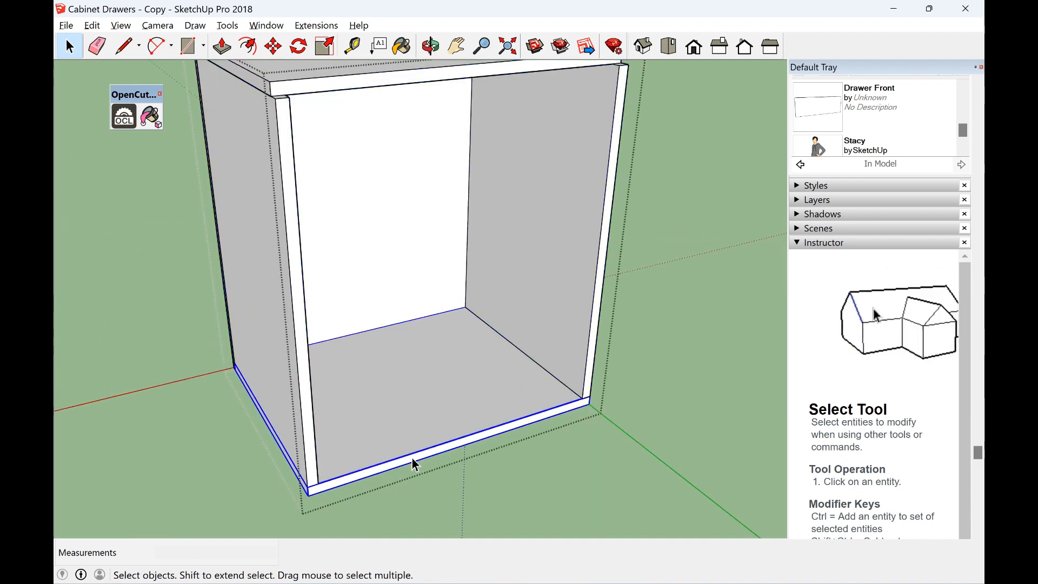
left_click(222, 46)
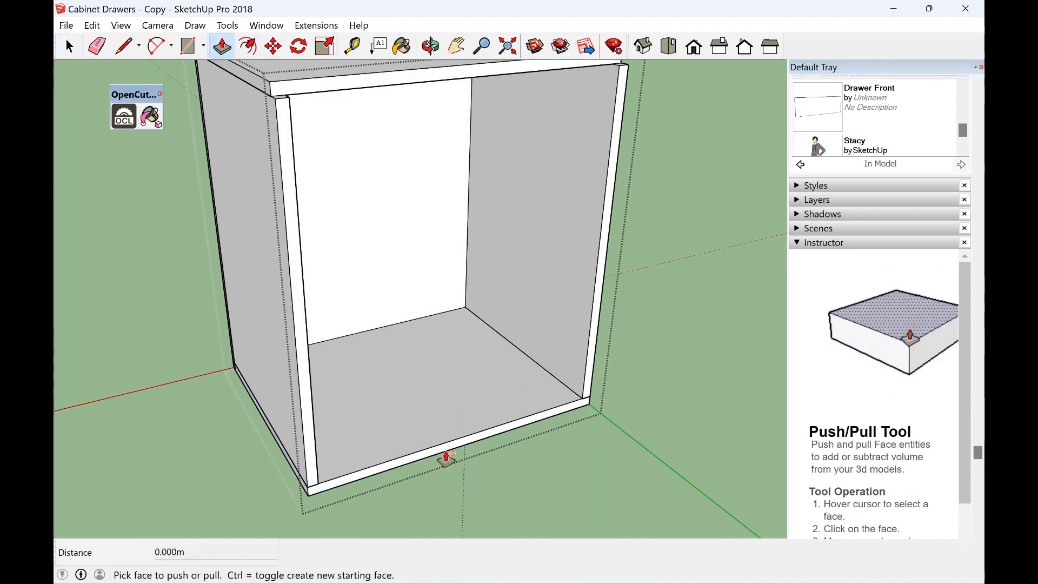
key("space")
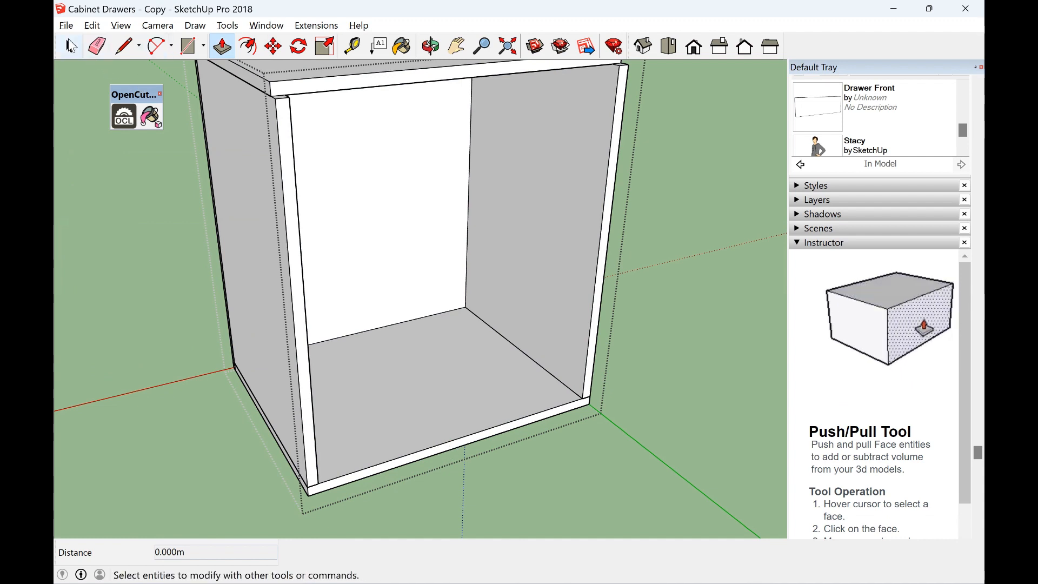
double_click(424, 457)
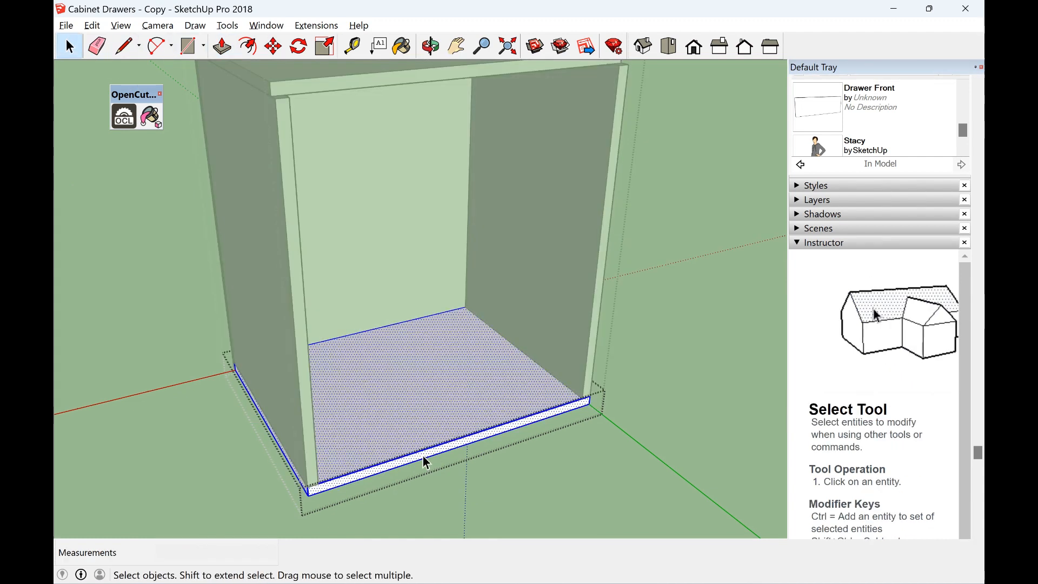
left_click(222, 47)
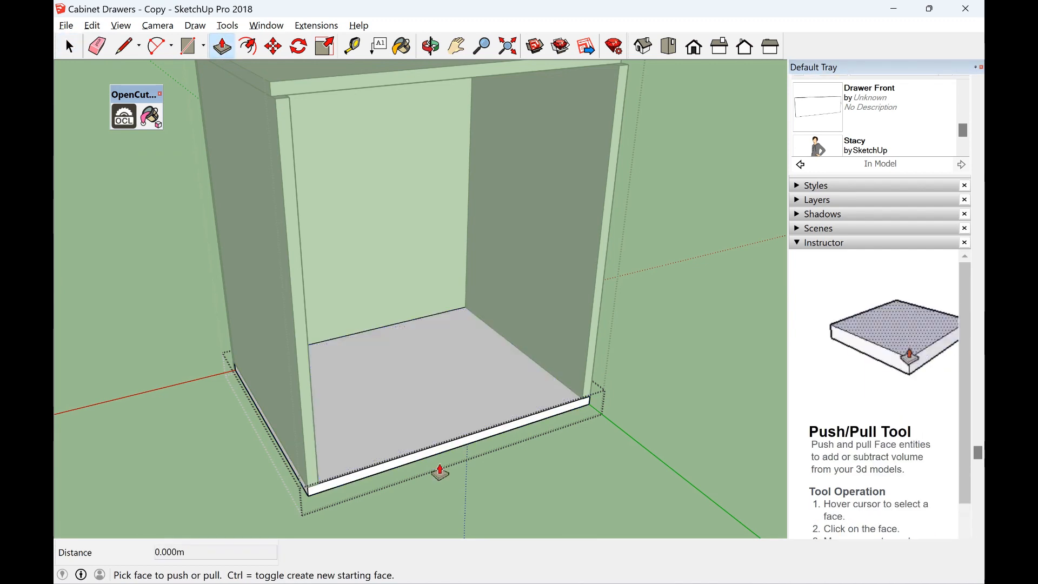
left_click(439, 452)
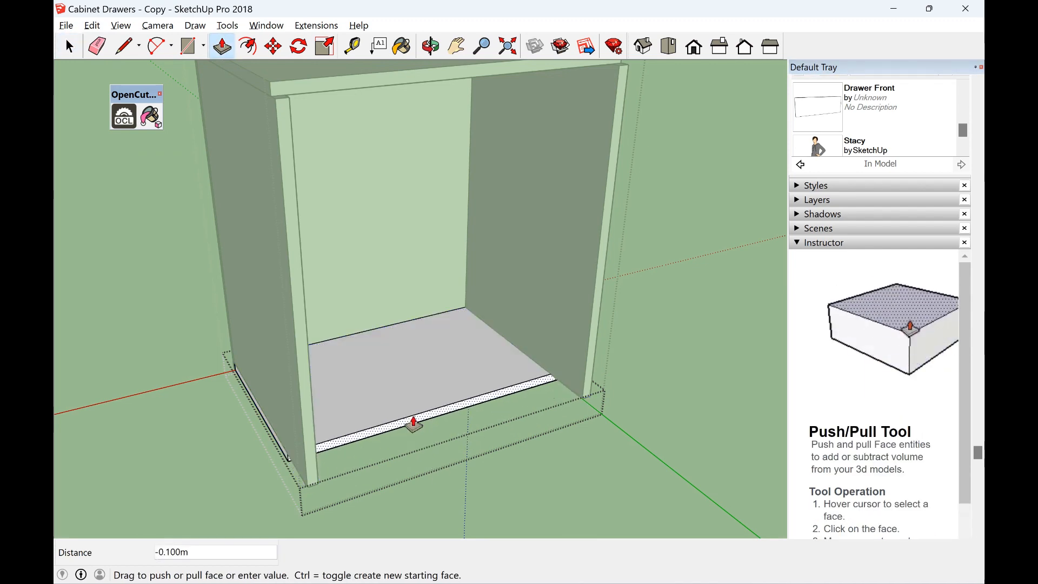
type("0.018")
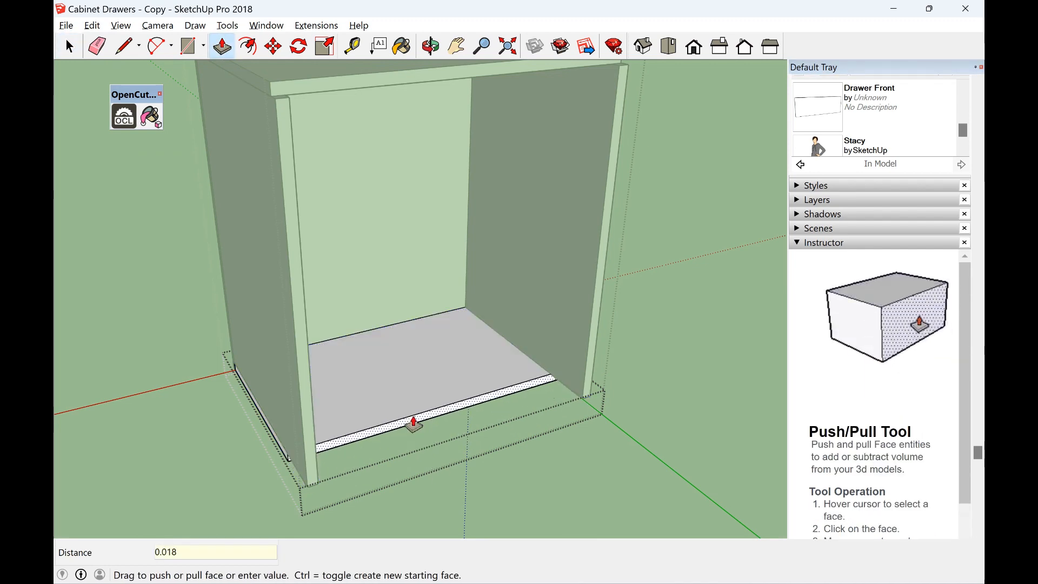
key("Return")
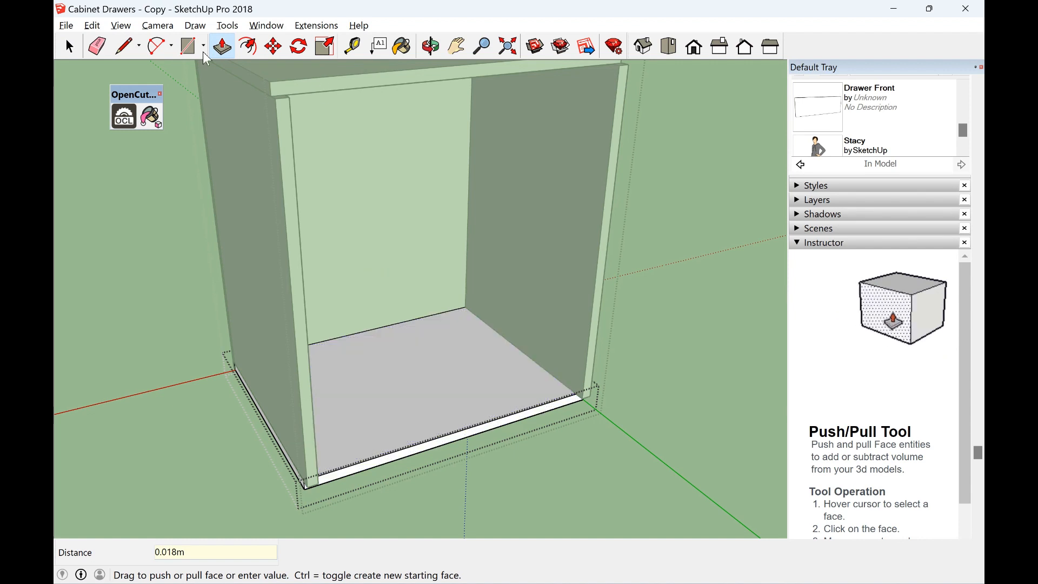
Push the side panel's front edge back 0.018 m, flush with the top panel's front edge, and exit the group editing
key("space")
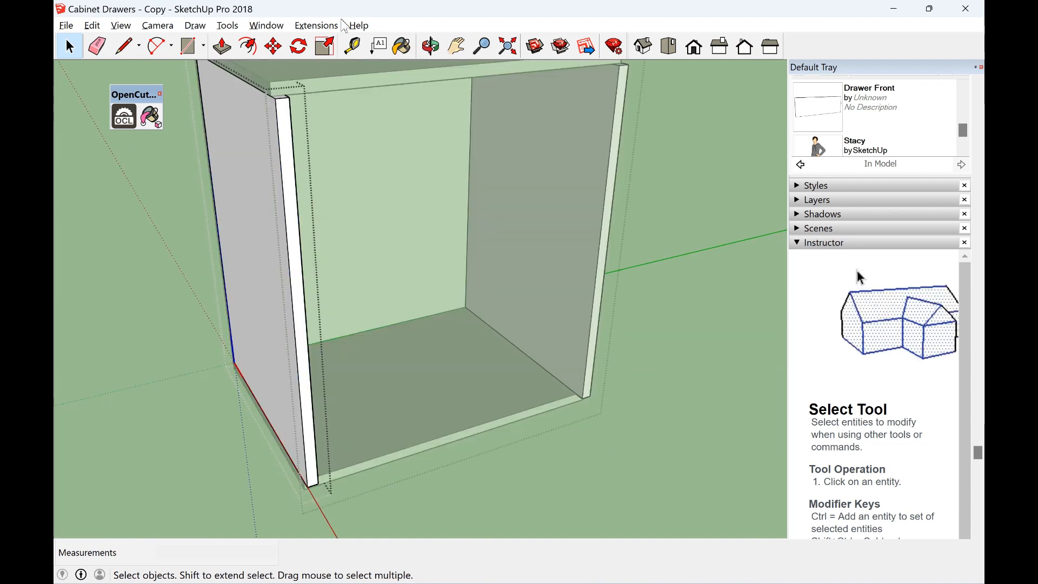
left_click(222, 47)
left_click(288, 192)
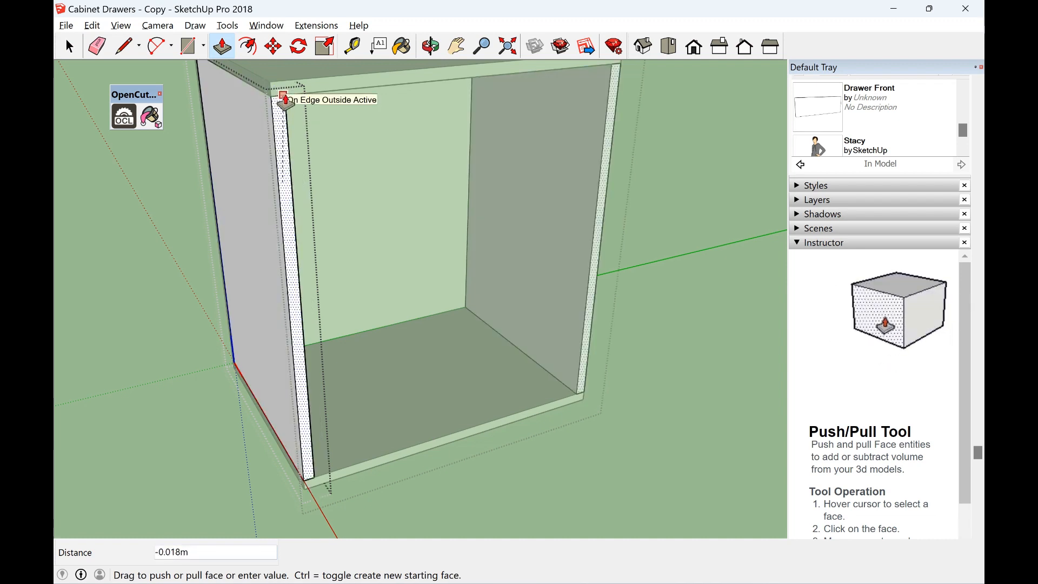
left_click(285, 100)
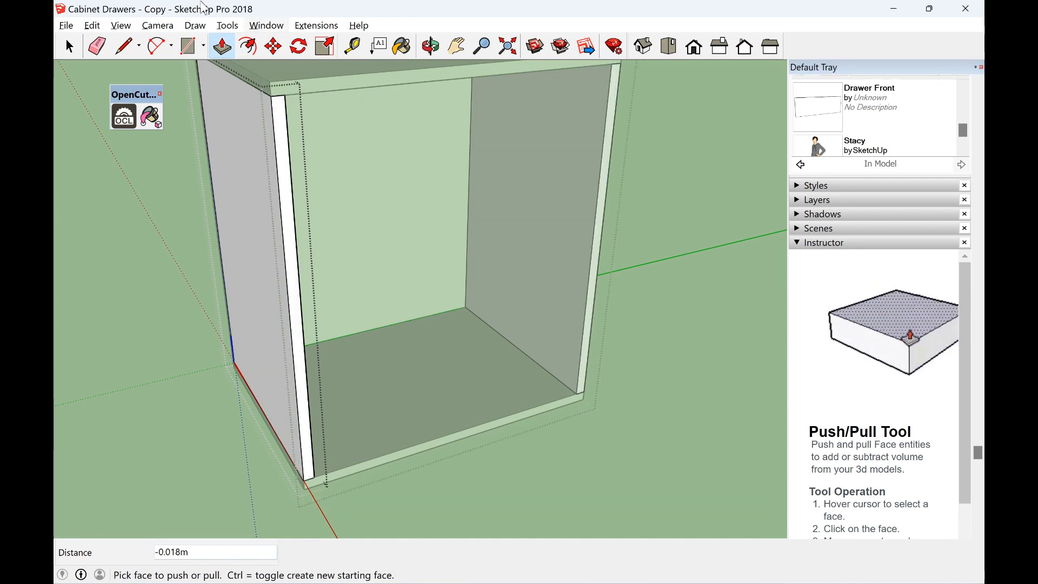
left_click(69, 46)
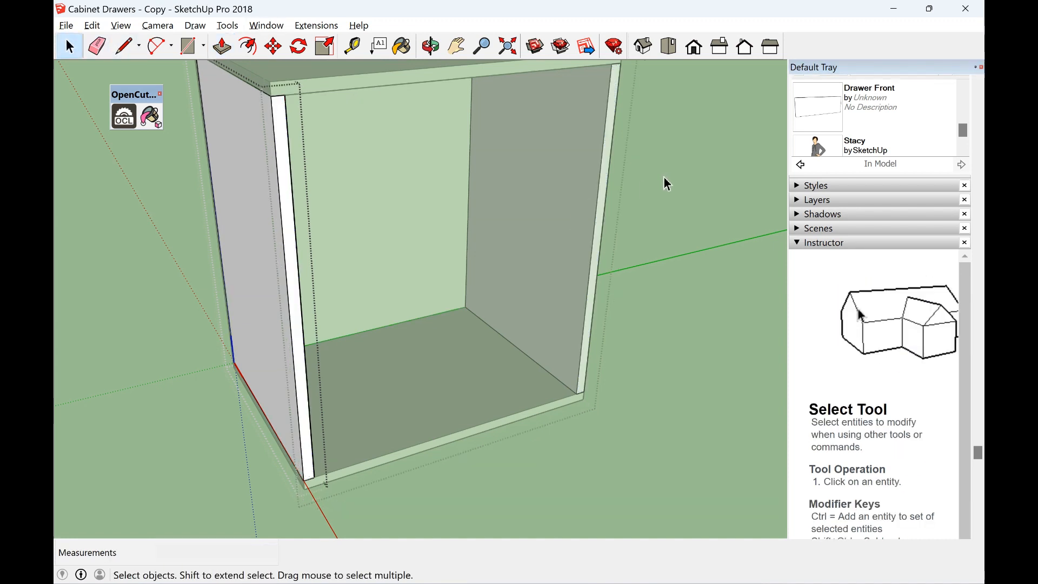
left_click(682, 158)
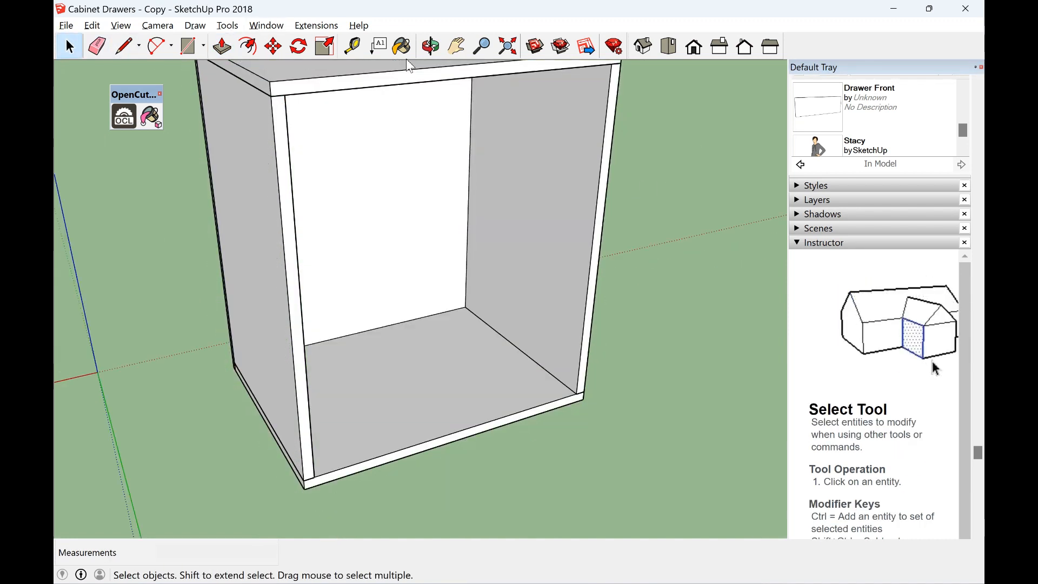
Measure from the cabinet's upper back corner with the Tape Measure tool
left_click(433, 49)
left_click_drag(371, 139, 618, 249)
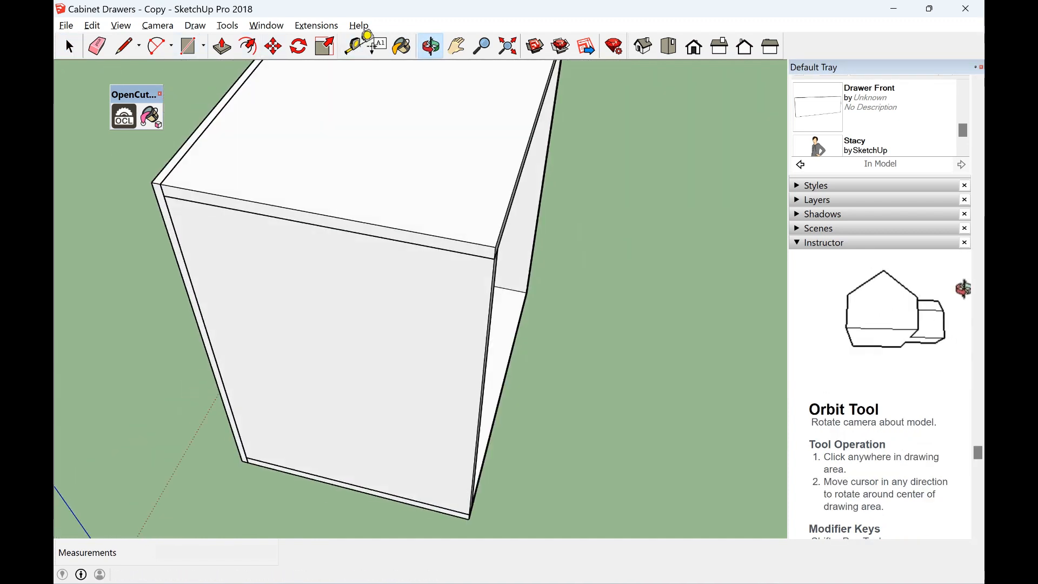
left_click(351, 46)
left_click(152, 182)
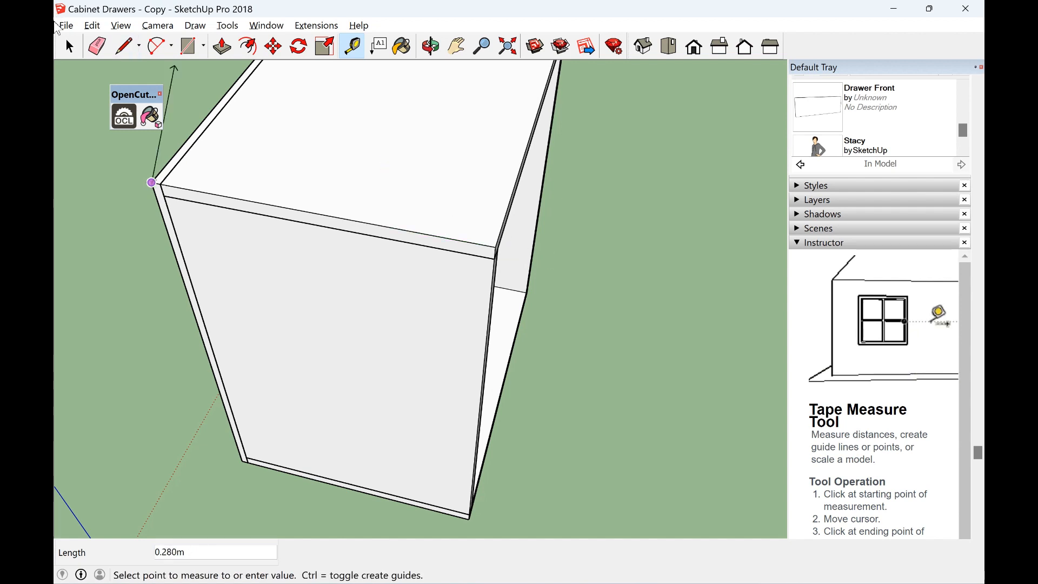
left_click(69, 46)
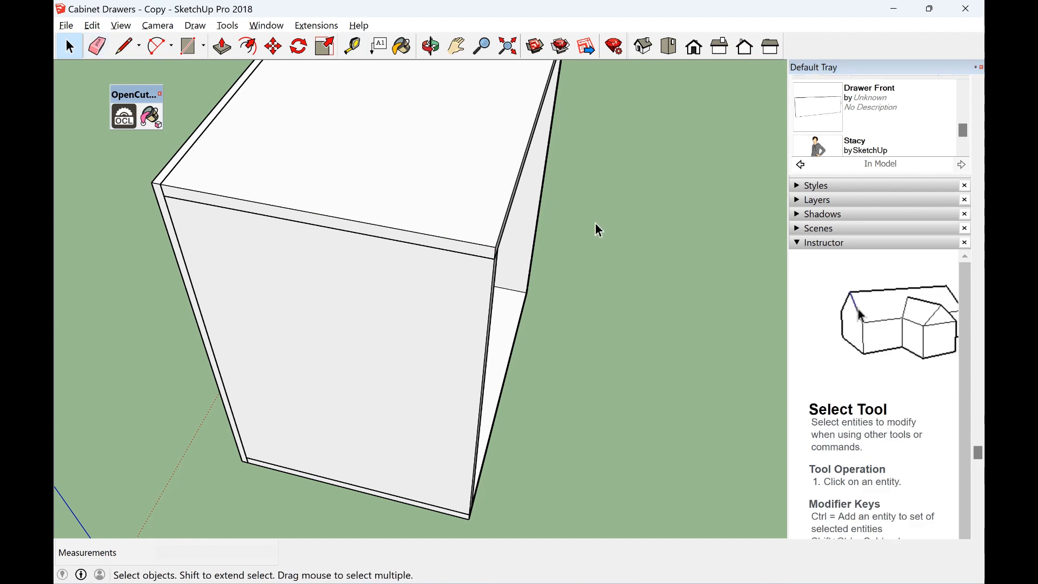
Examine the carcass and the separated drawer fronts from the side, including the fronts' back faces close up
left_click(430, 46)
left_click_drag(456, 257, 408, 248)
scroll(513, 258, "down", 5)
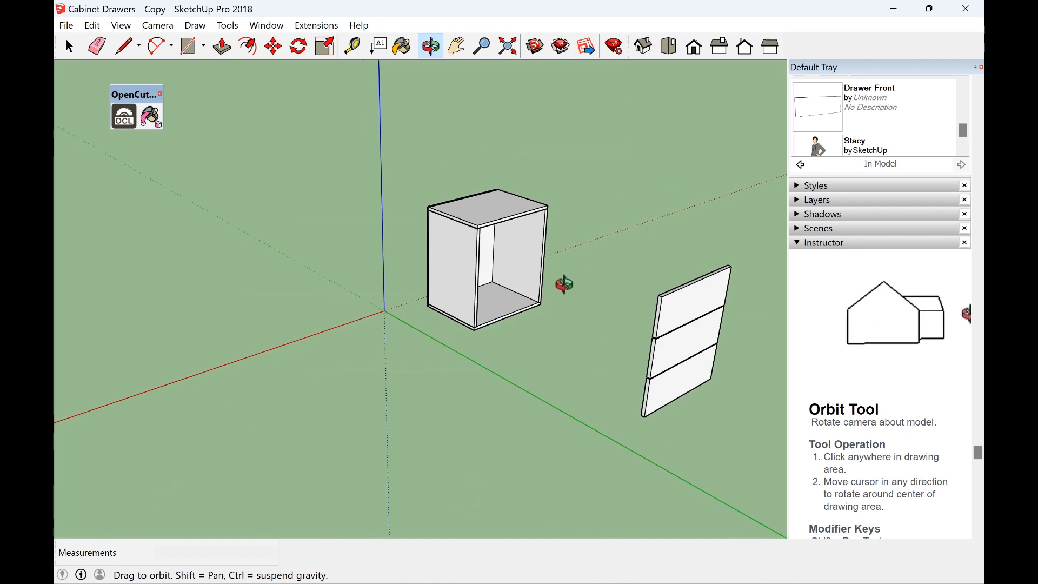
left_click_drag(563, 284, 718, 269)
left_click_drag(583, 274, 748, 285)
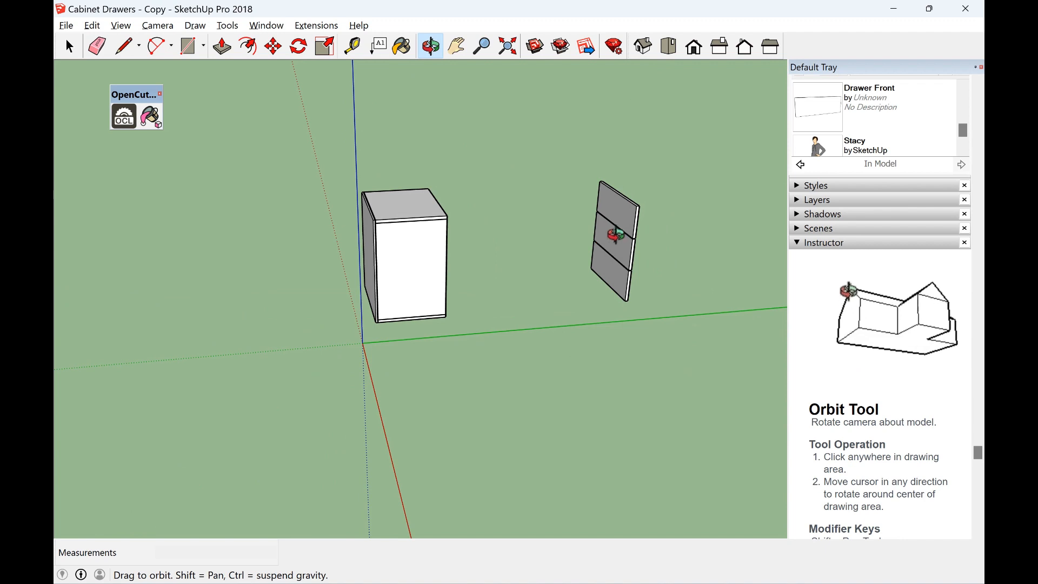
scroll(616, 235, "up", 3)
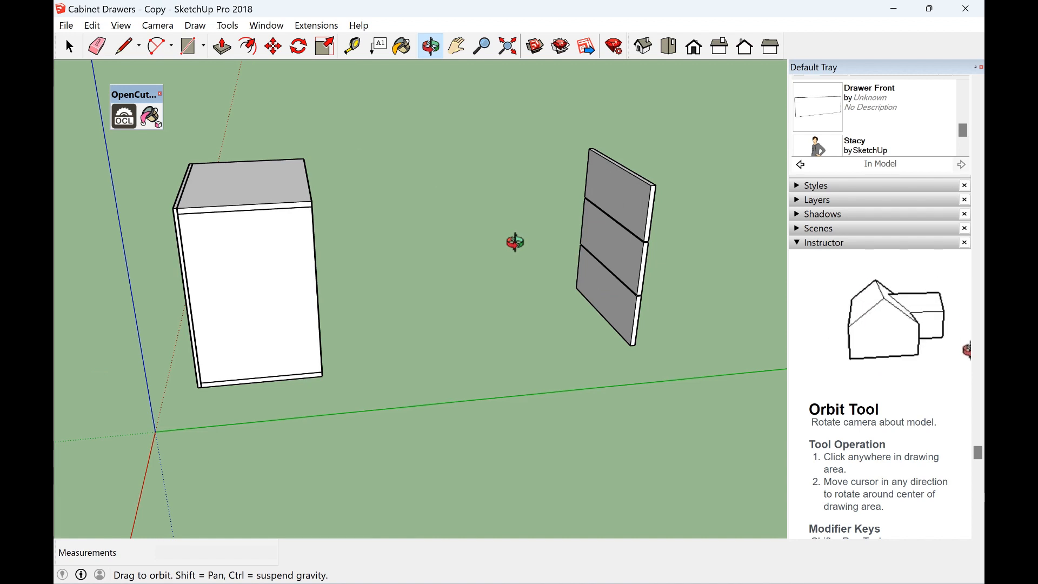
left_click_drag(536, 279, 628, 273)
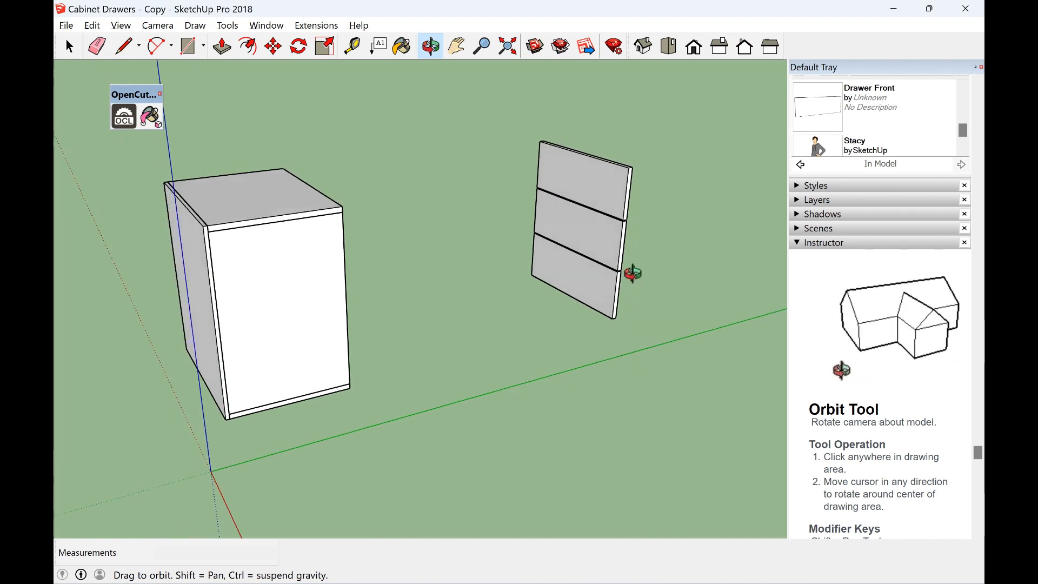
scroll(601, 284, "up", 3)
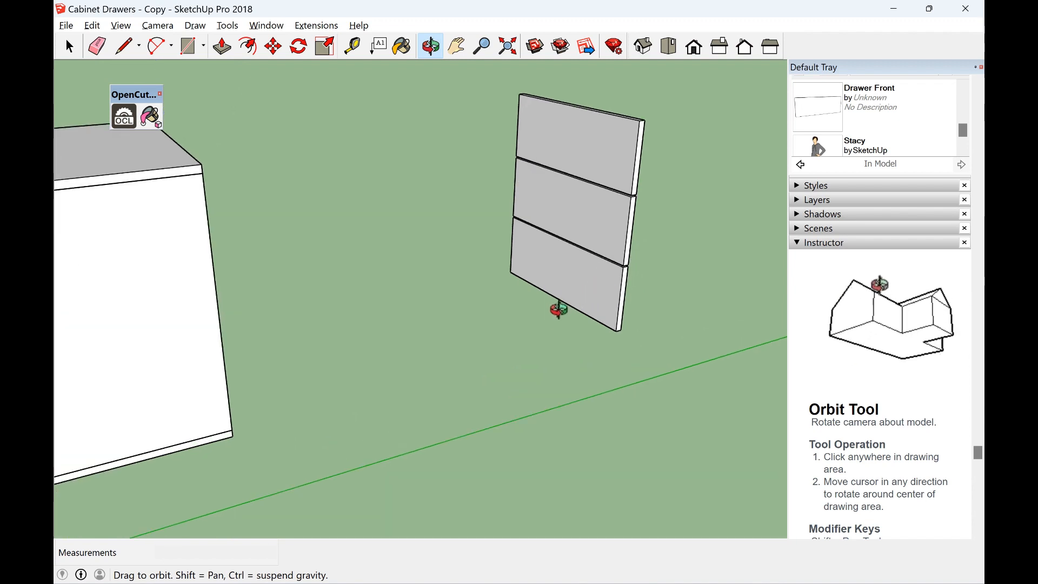
Measure the carcass's inside width between the side panels along the bottom panel's front edge with the Tape Measure tool
scroll(599, 276, "up", 4)
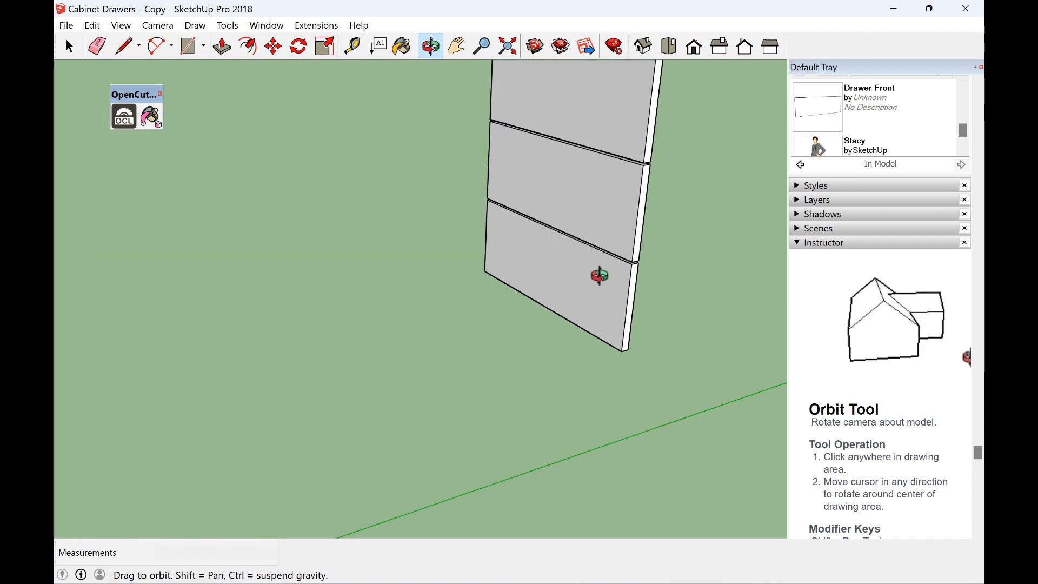
left_click(456, 46)
left_click_drag(444, 116, 402, 159)
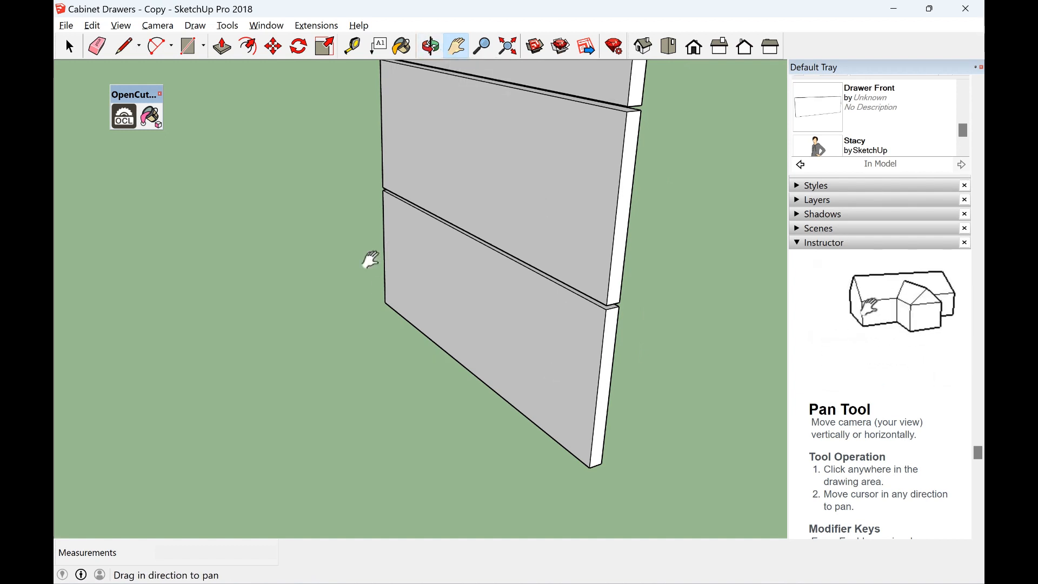
left_click(431, 47)
left_click_drag(366, 172, 108, 162)
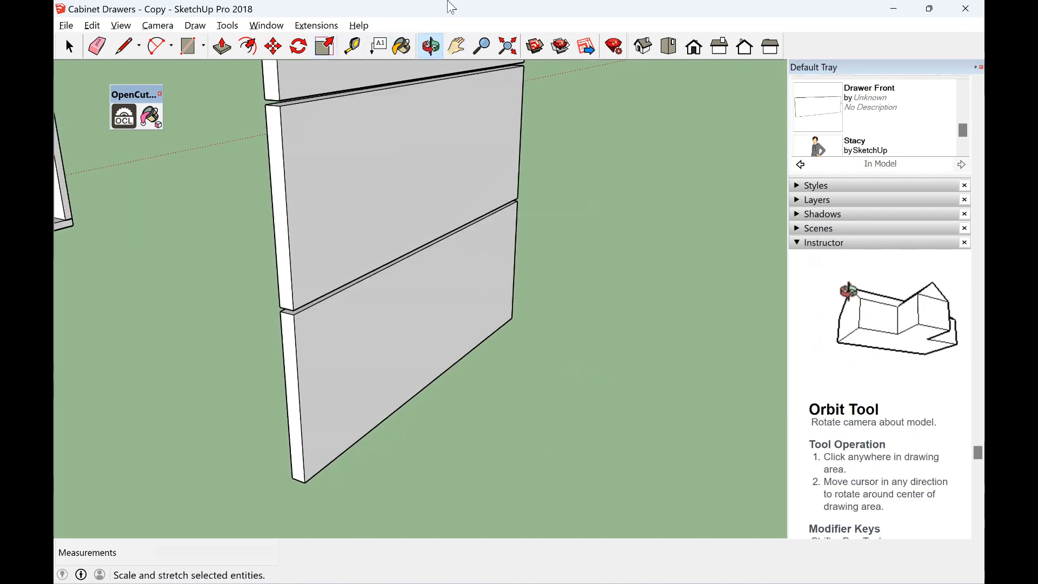
left_click(456, 46)
left_click_drag(174, 165, 503, 231)
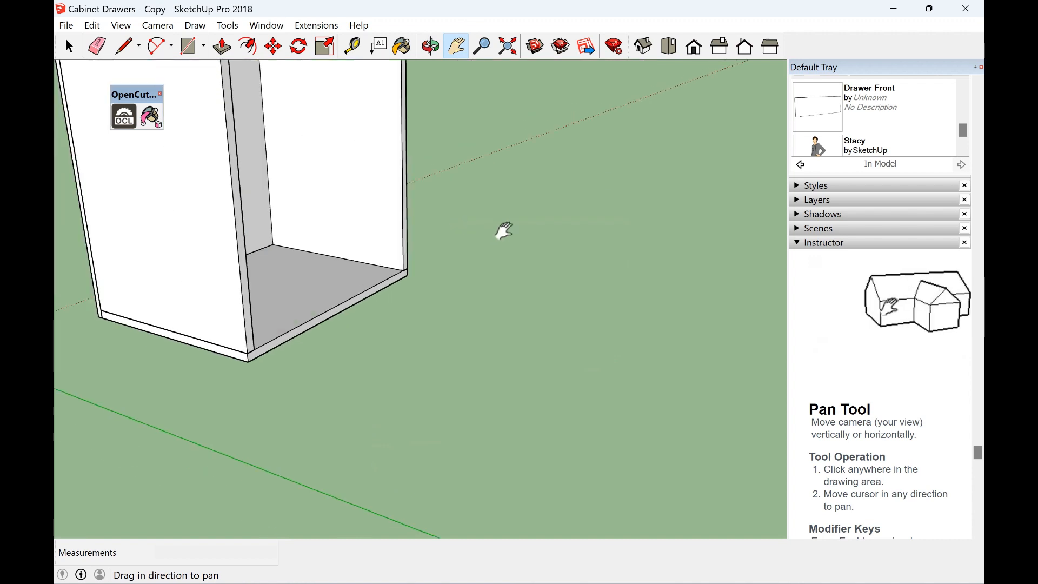
left_click(352, 46)
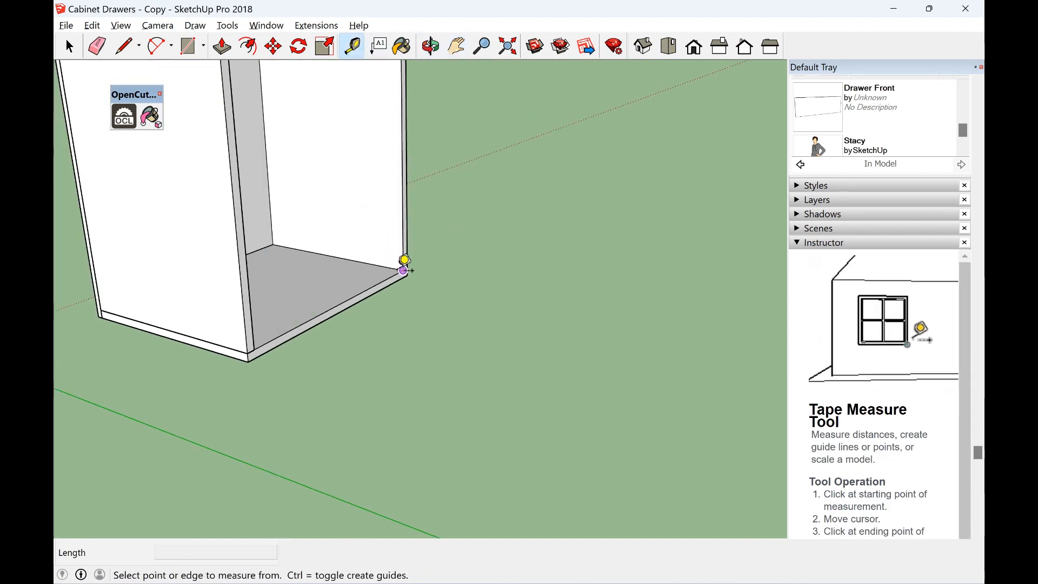
scroll(406, 269, "up", 3)
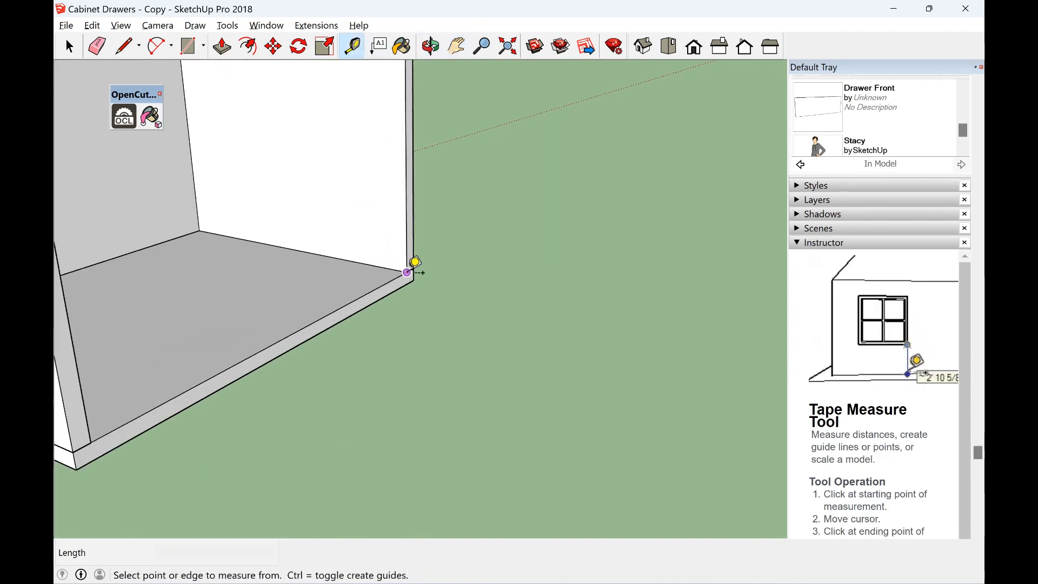
left_click(407, 271)
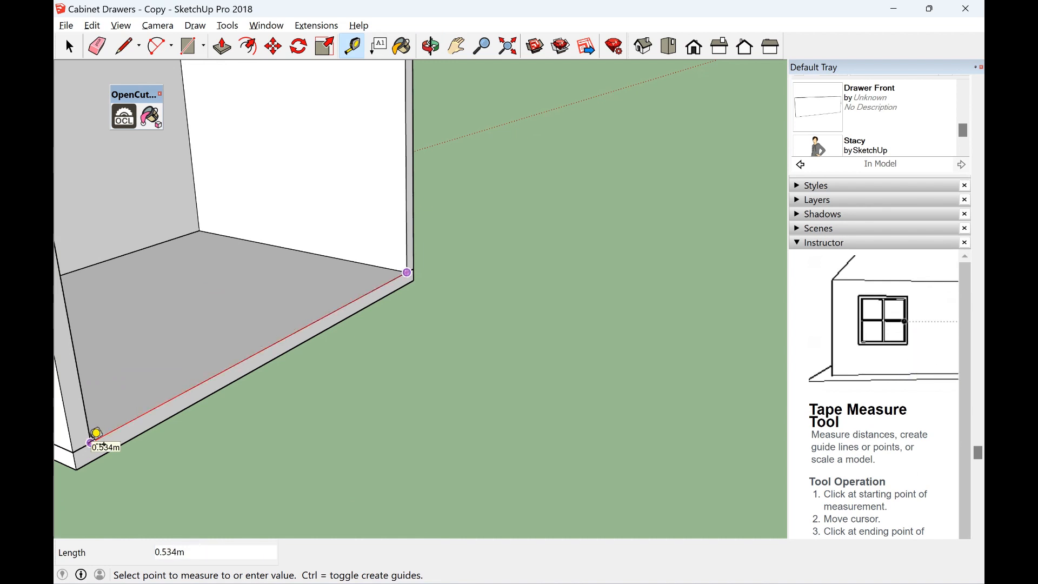
left_click(69, 46)
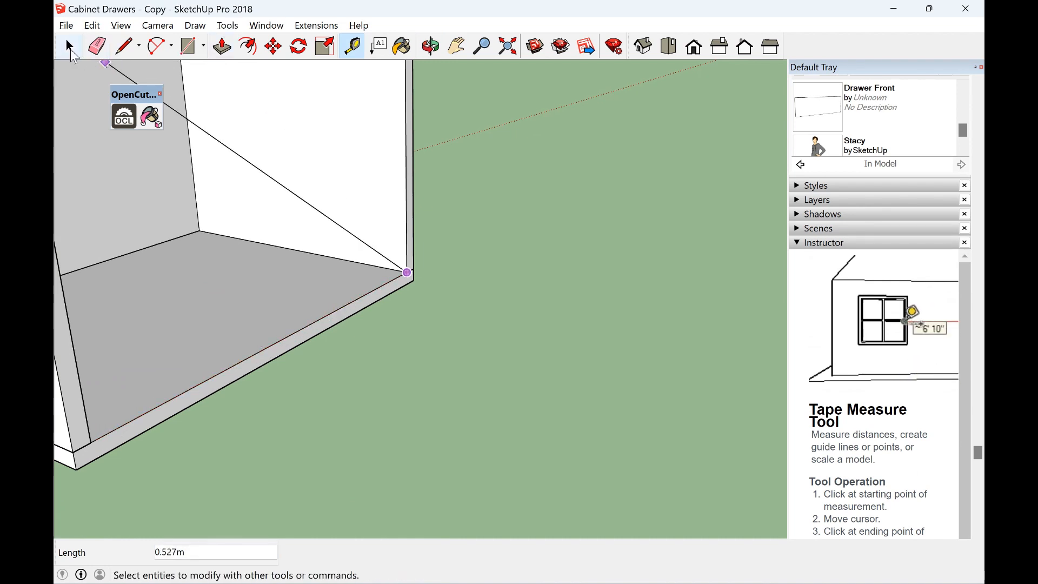
Place a vertical guide on the back of the drawer fronts, 0.029 m inward from the bottom front's nearer side edge
left_click(431, 46)
left_click_drag(502, 341, 718, 324)
left_click(455, 46)
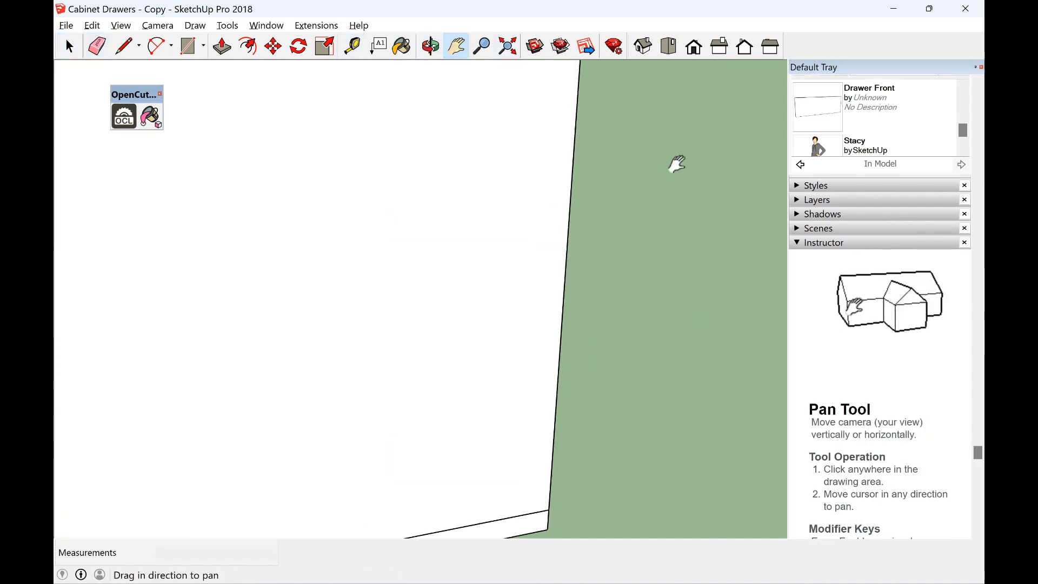
left_click_drag(677, 164, 234, 233)
scroll(512, 177, "down", 5)
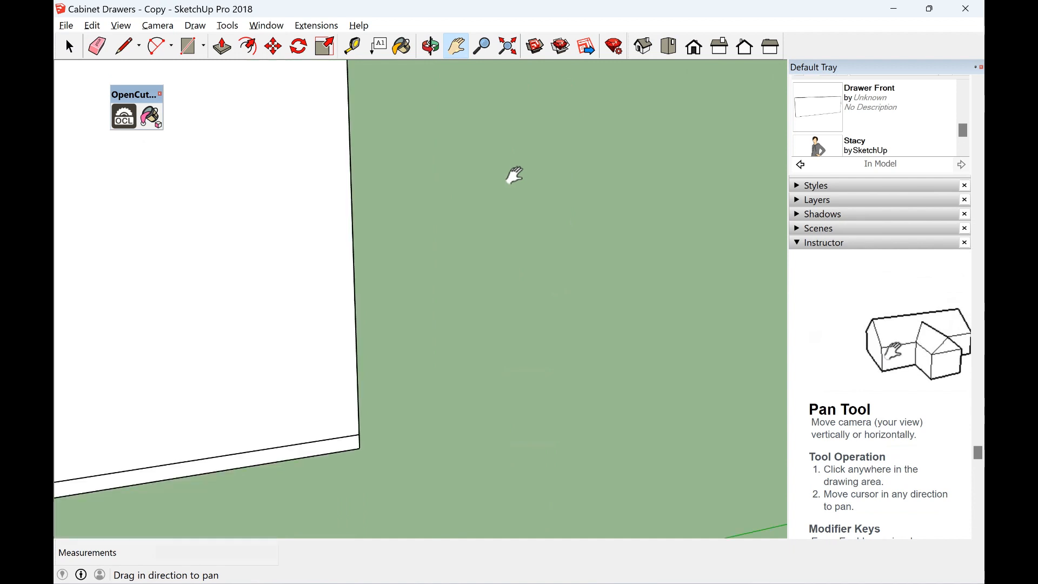
scroll(511, 175, "down", 1)
left_click_drag(688, 134, 492, 192)
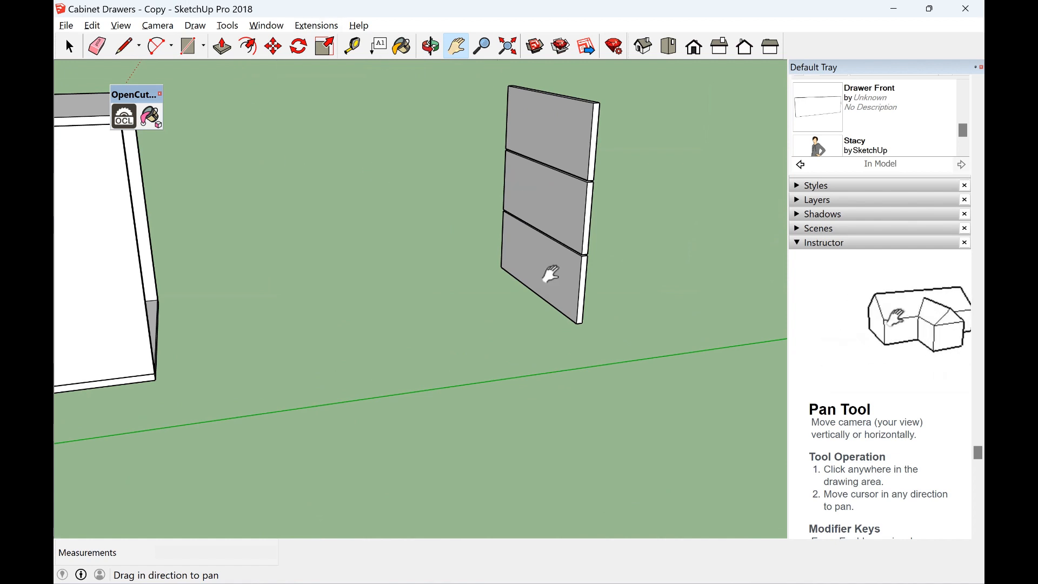
scroll(549, 273, "up", 2)
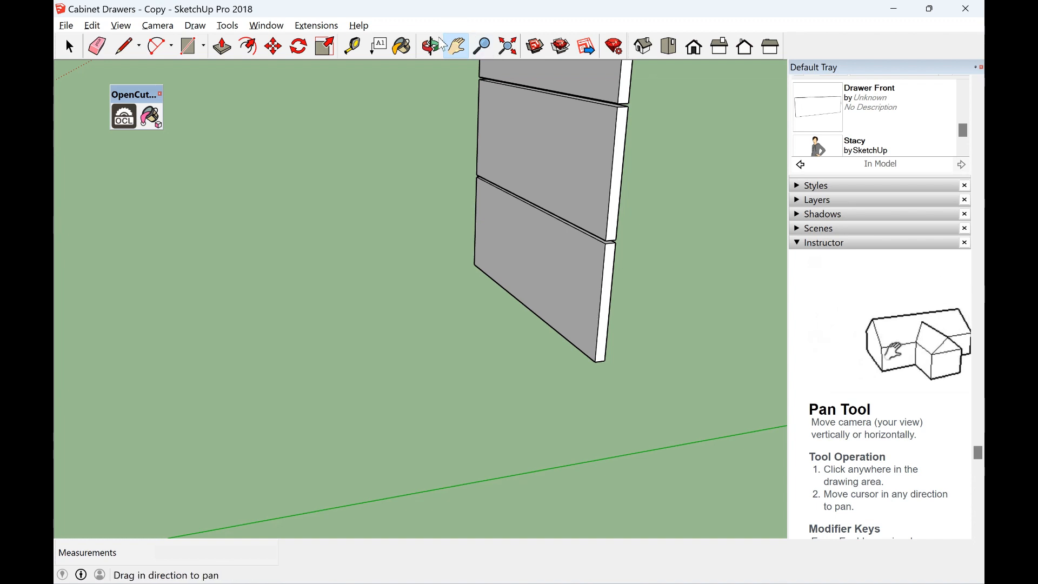
left_click(352, 47)
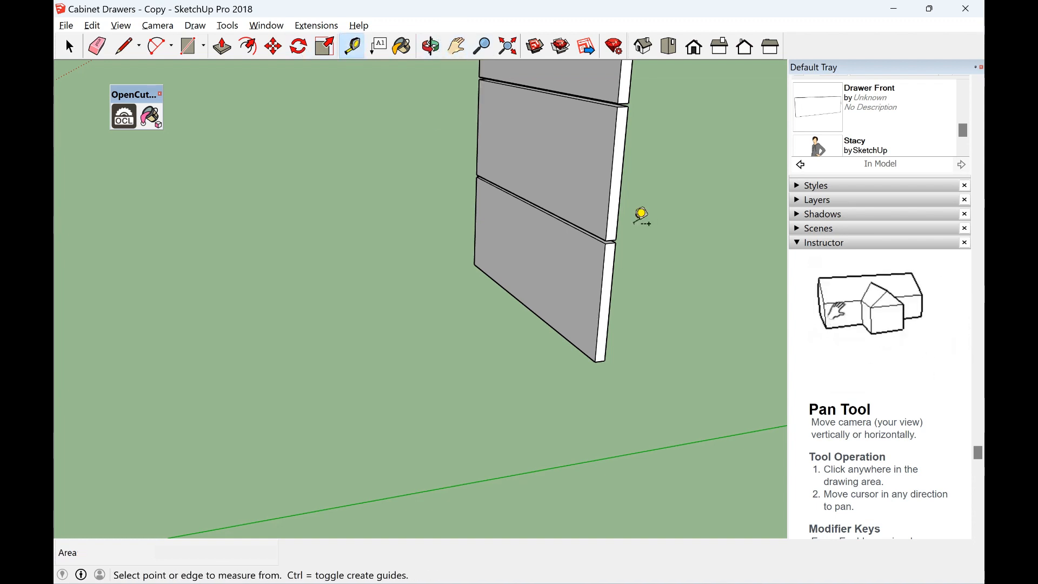
left_click(615, 341)
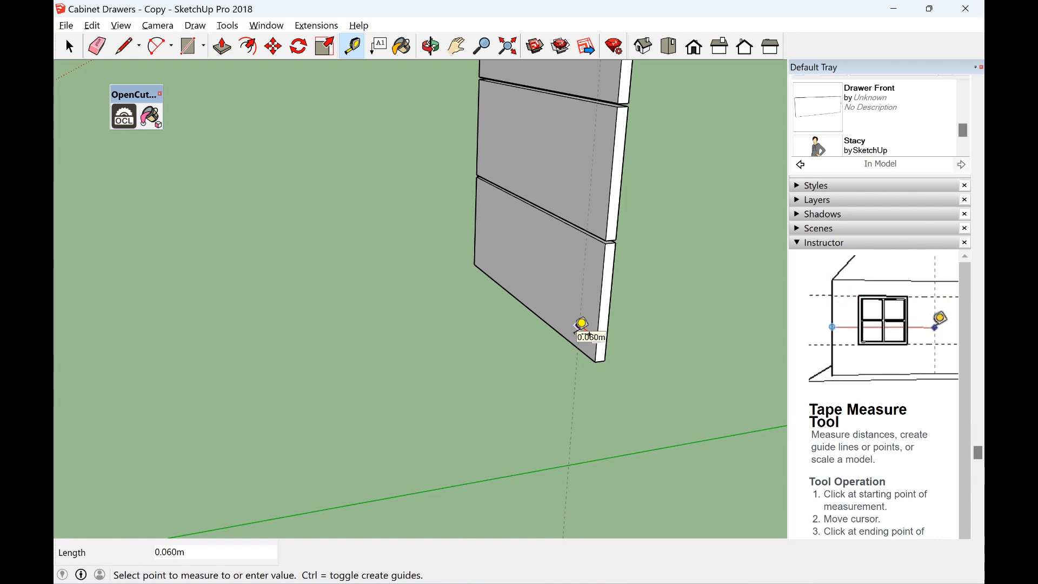
type("0")
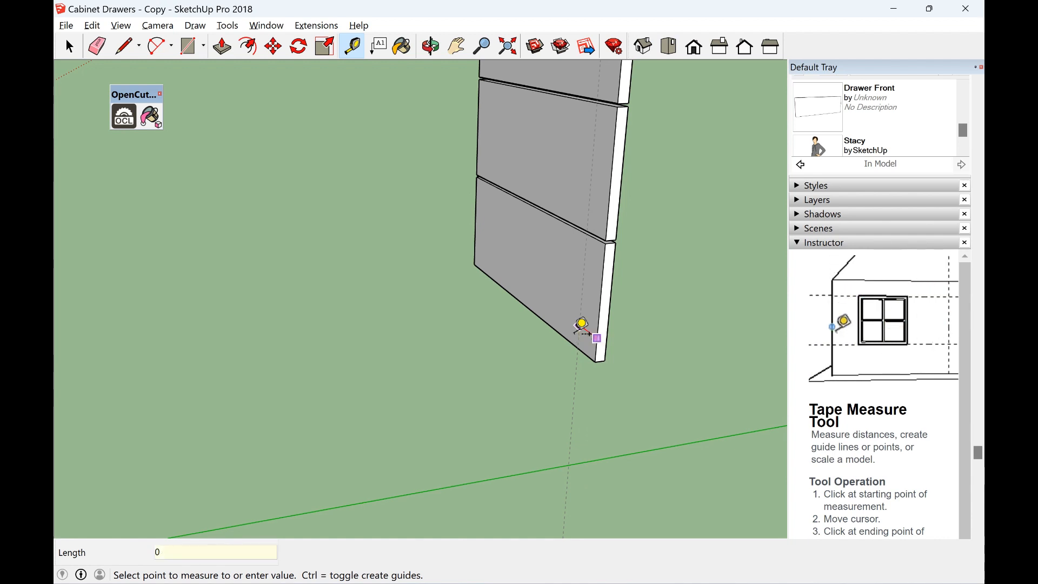
type(".029")
key("Return")
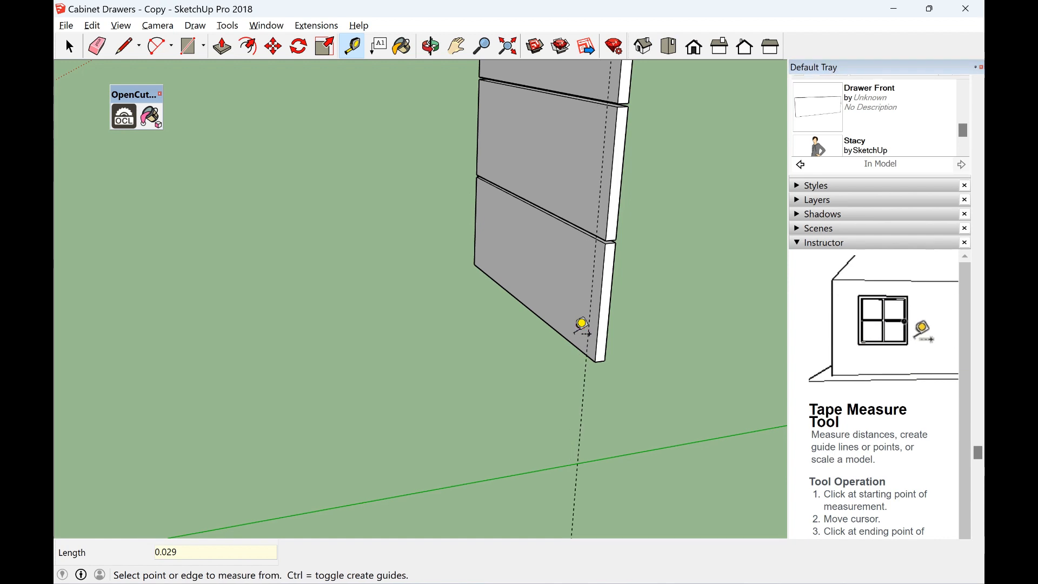
Place a second vertical guide 0.029 m inward from the far side edge on the bottom drawer front's back face
scroll(608, 319, "up", 3)
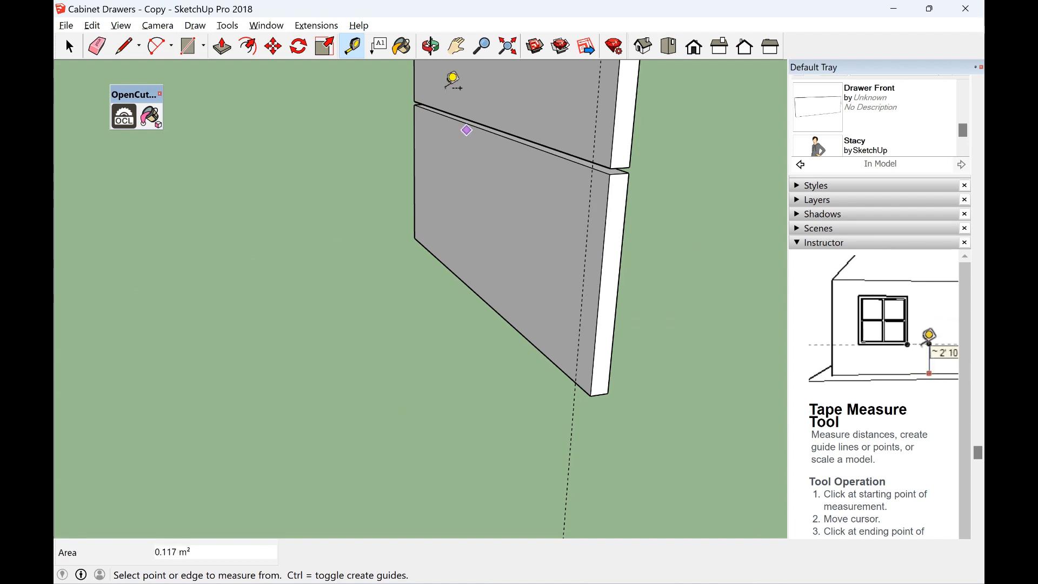
left_click(430, 47)
left_click_drag(501, 194, 600, 236)
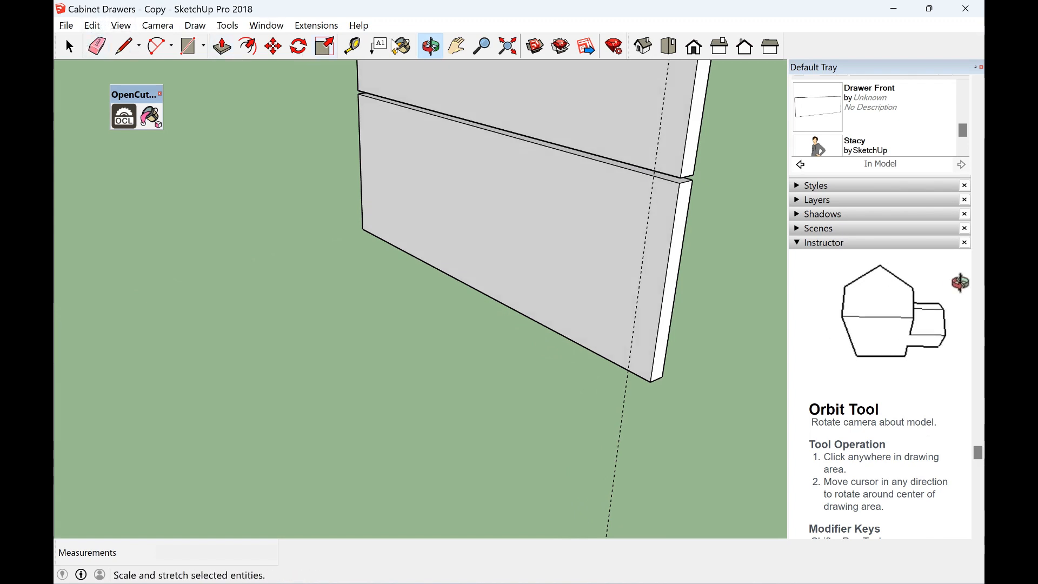
left_click(353, 48)
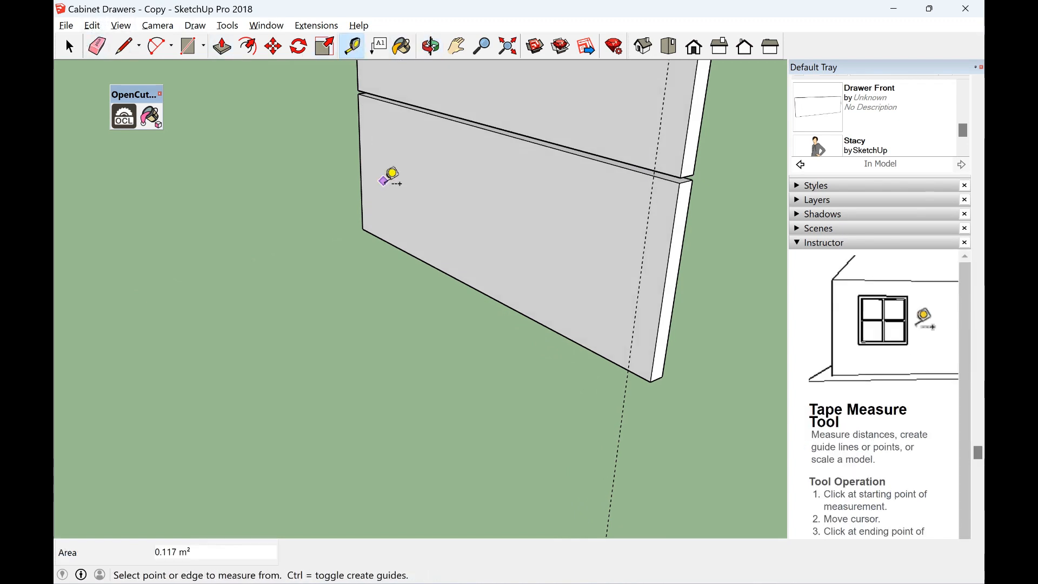
left_click(360, 136)
type("0.")
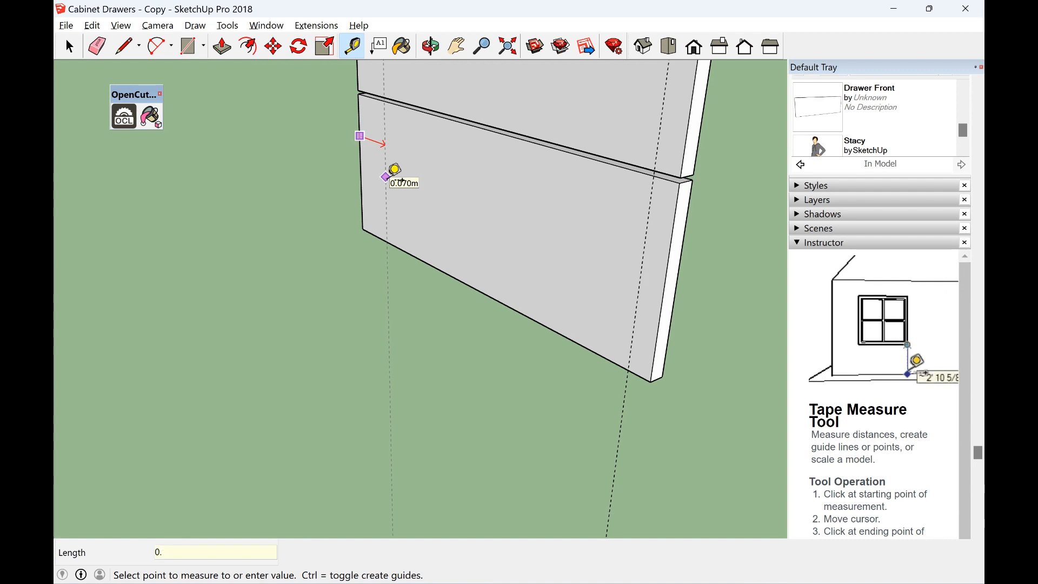
type("029")
key("Return")
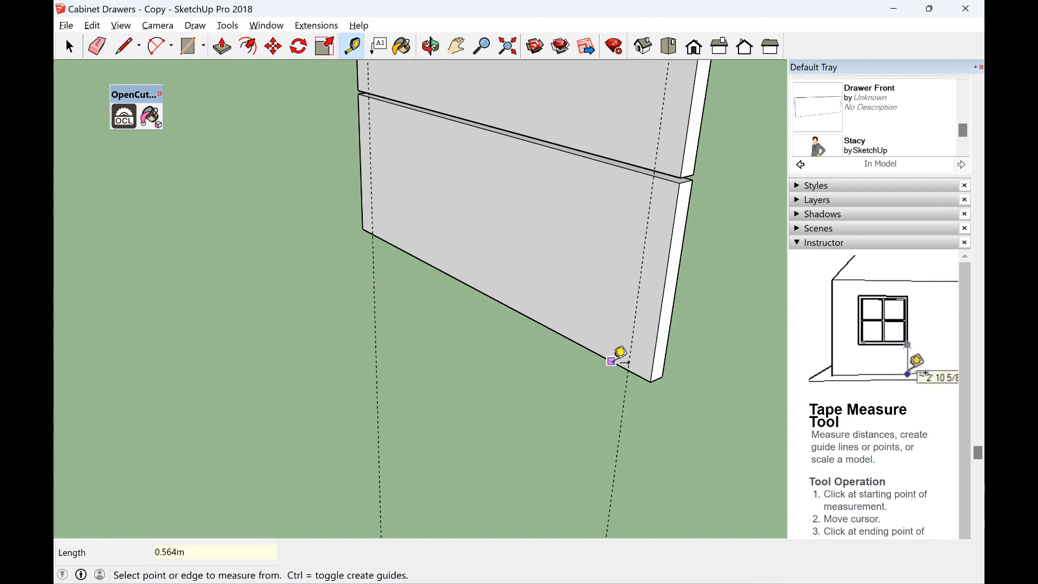
Examine the carcass's lower front opening, start a measurement from the inner bottom edge along the side panel, and select the carcass
left_click(450, 51)
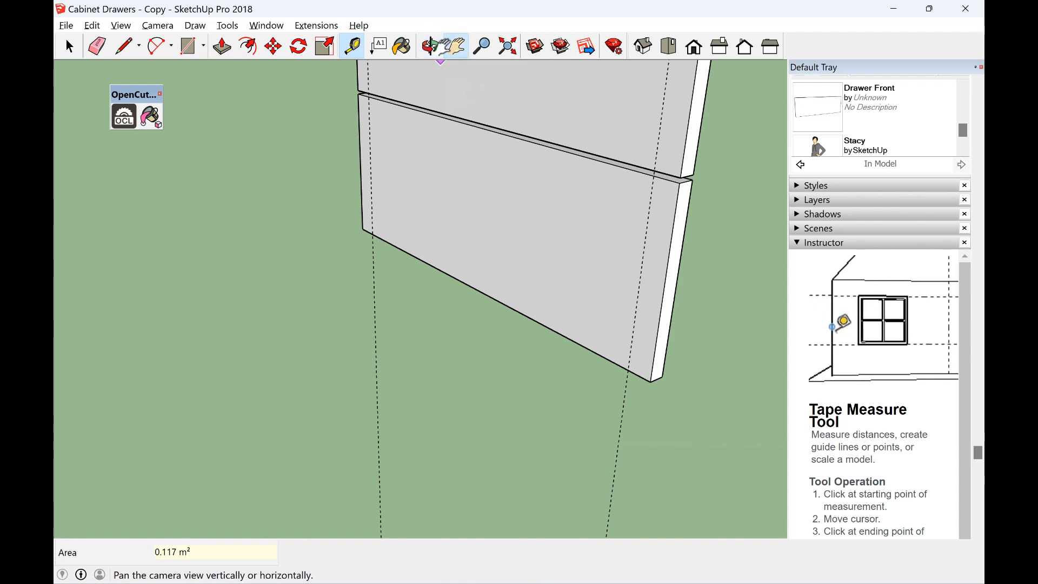
left_click(441, 49)
mouse_move(227, 173)
left_mouse_down()
mouse_move(183, 220)
mouse_move(225, 197)
mouse_move(211, 184)
left_mouse_up()
left_click(456, 46)
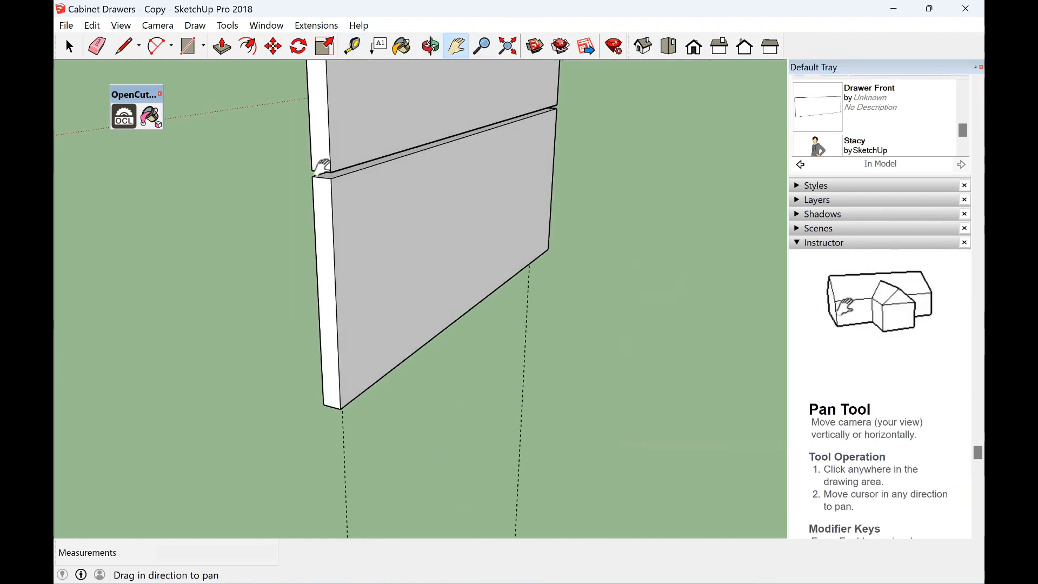
left_click_drag(348, 163, 860, 230)
left_click_drag(398, 257, 679, 261)
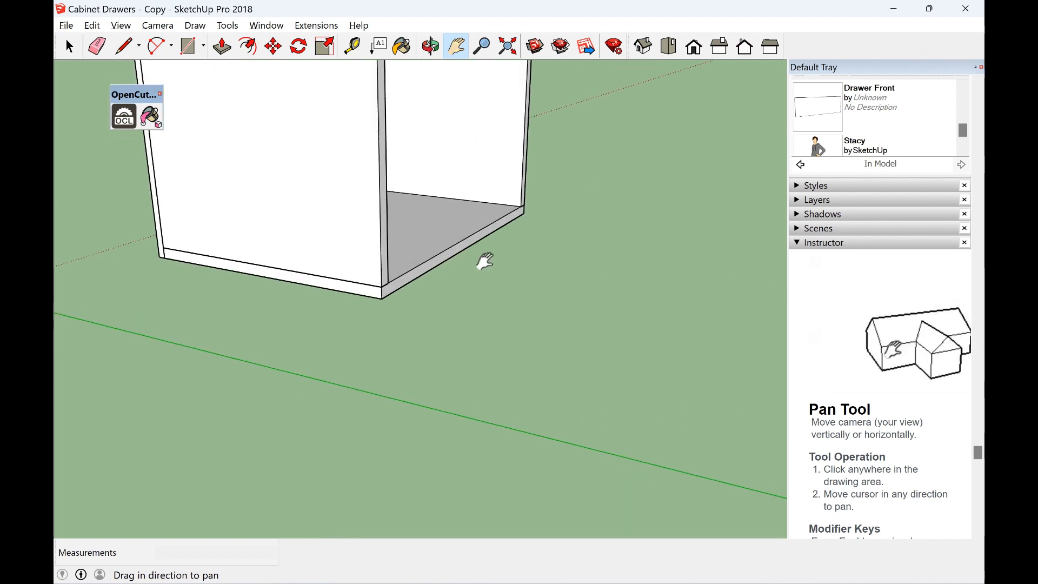
scroll(487, 257, "up", 4)
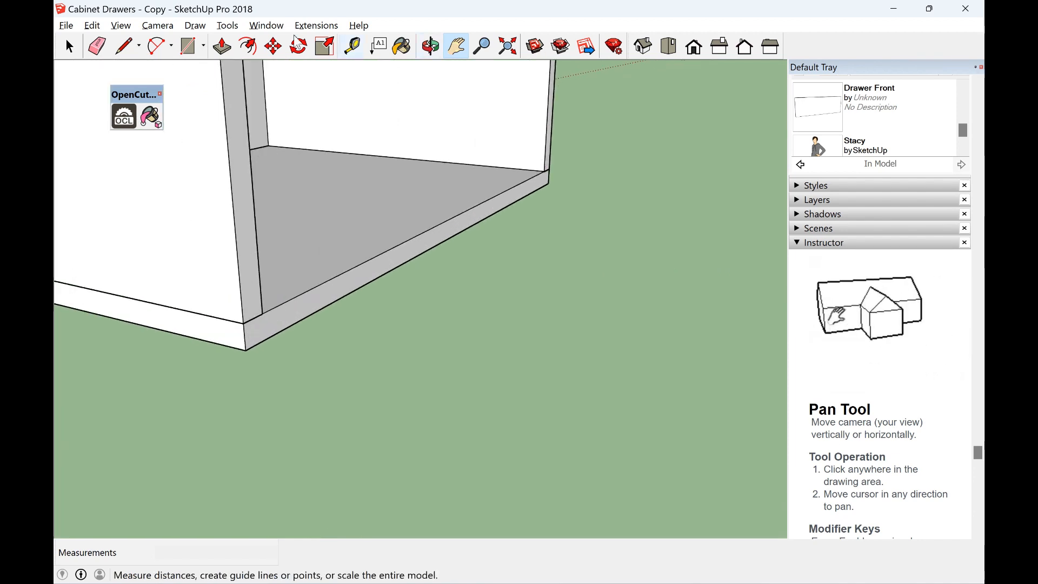
left_click(69, 47)
left_click(353, 46)
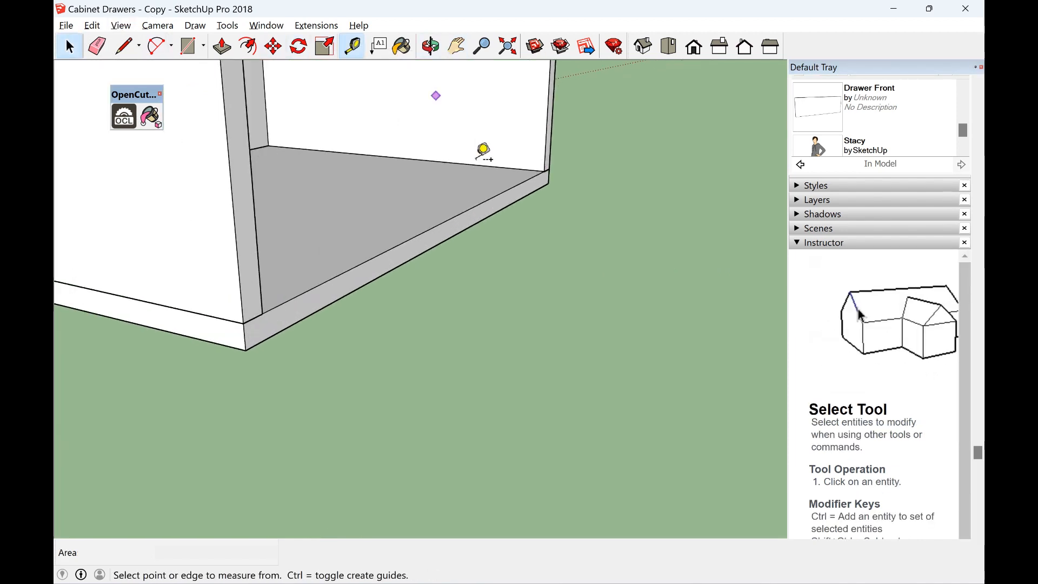
left_click(483, 166)
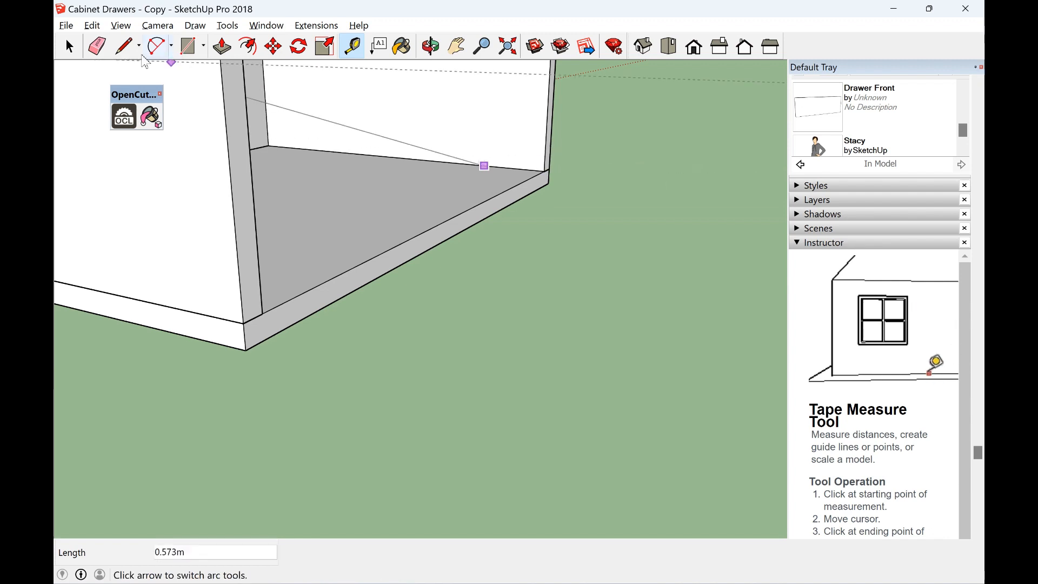
left_click(69, 47)
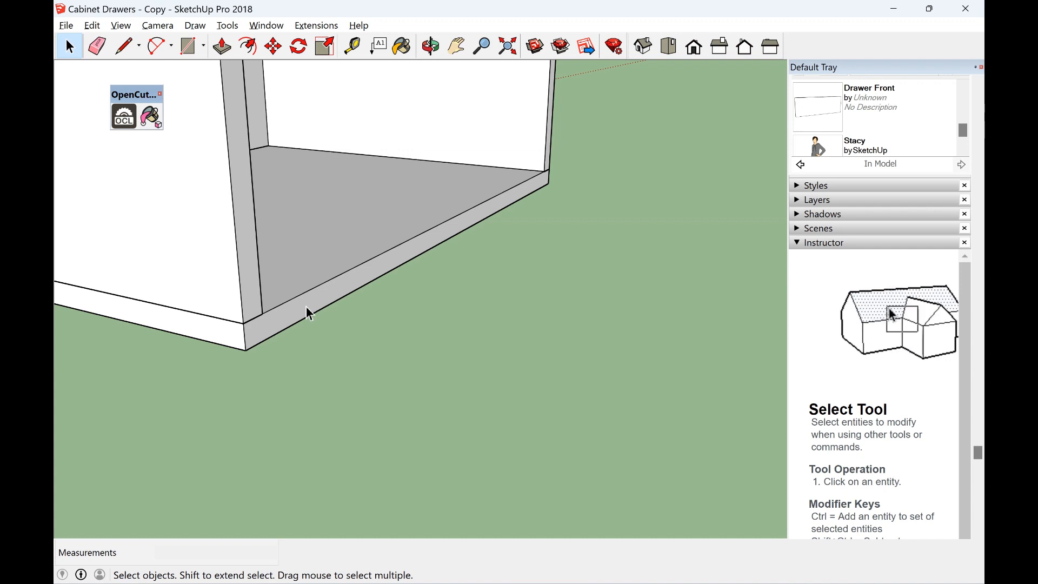
triple_click(321, 295)
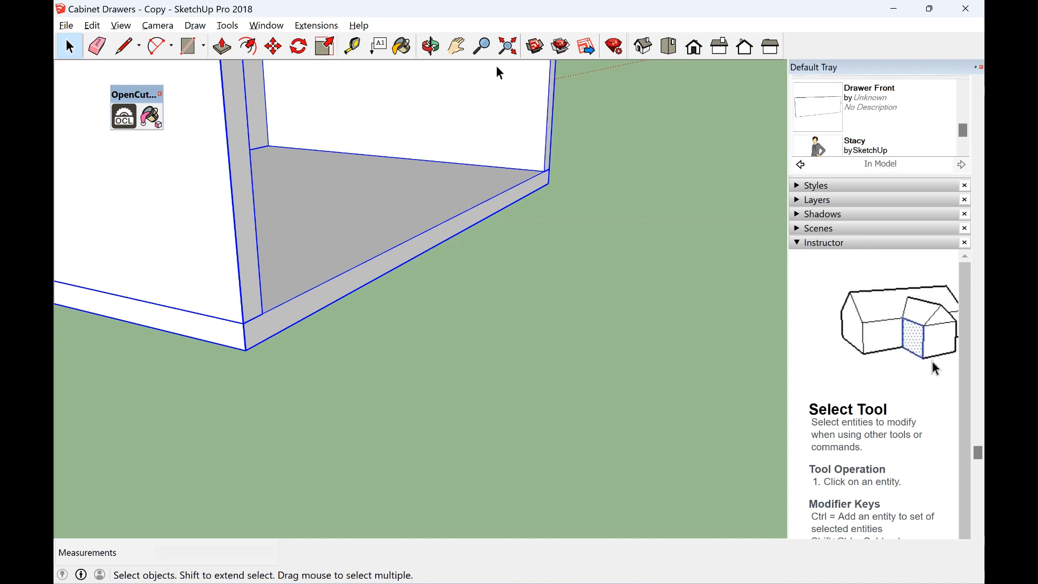
Place a horizontal guide on the bottom drawer front's back face, 0.018 m above its lower edge
left_click(431, 46)
left_click_drag(453, 355, 635, 322)
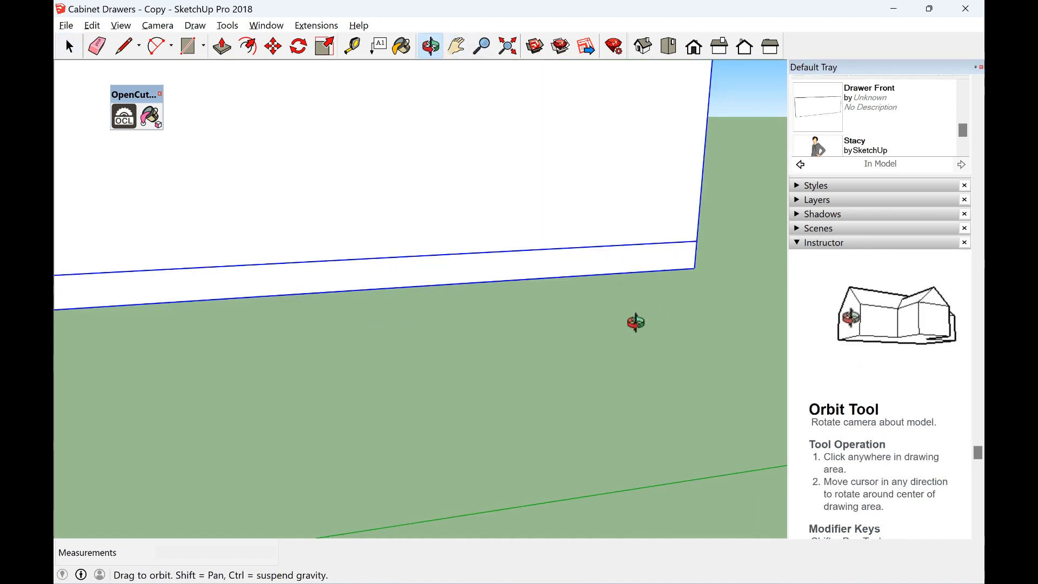
left_click(456, 46)
mouse_move(352, 253)
left_mouse_down()
mouse_move(249, 318)
mouse_move(66, 304)
mouse_move(354, 251)
left_mouse_up()
left_click_drag(667, 219, 570, 181)
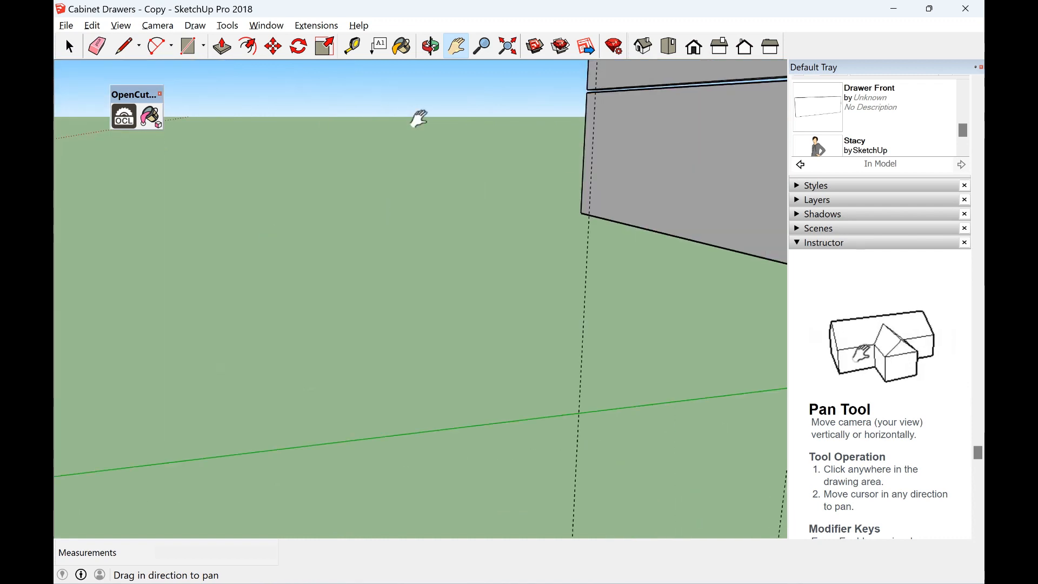
left_click_drag(417, 116, 303, 185)
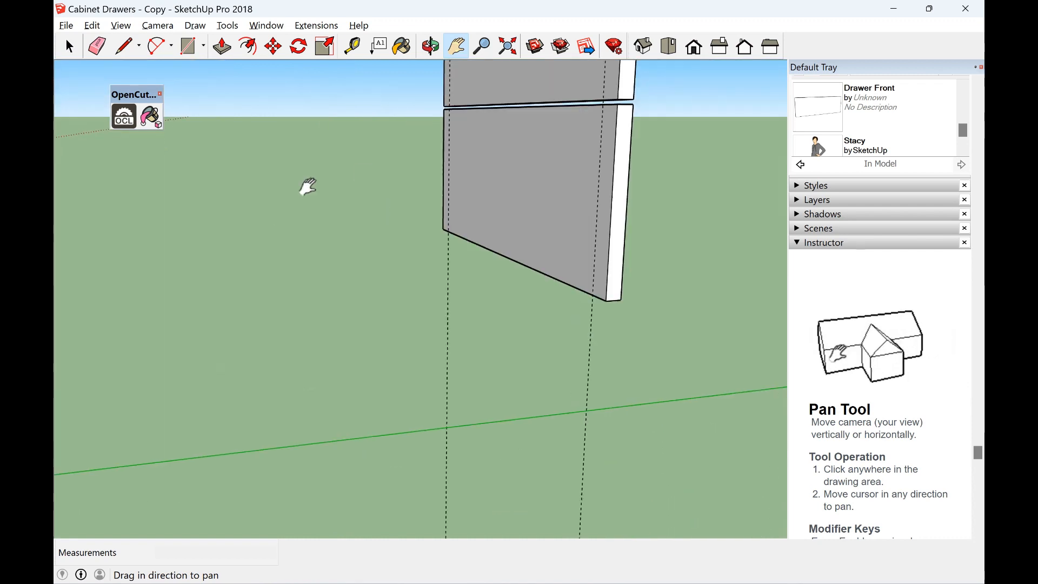
left_click(430, 46)
left_click_drag(343, 215, 286, 63)
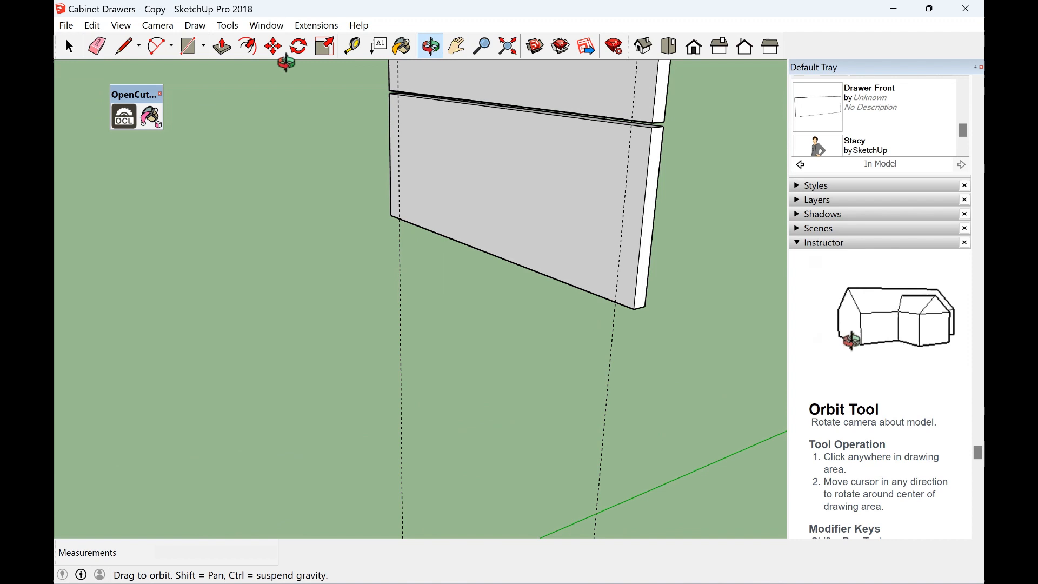
left_click(352, 46)
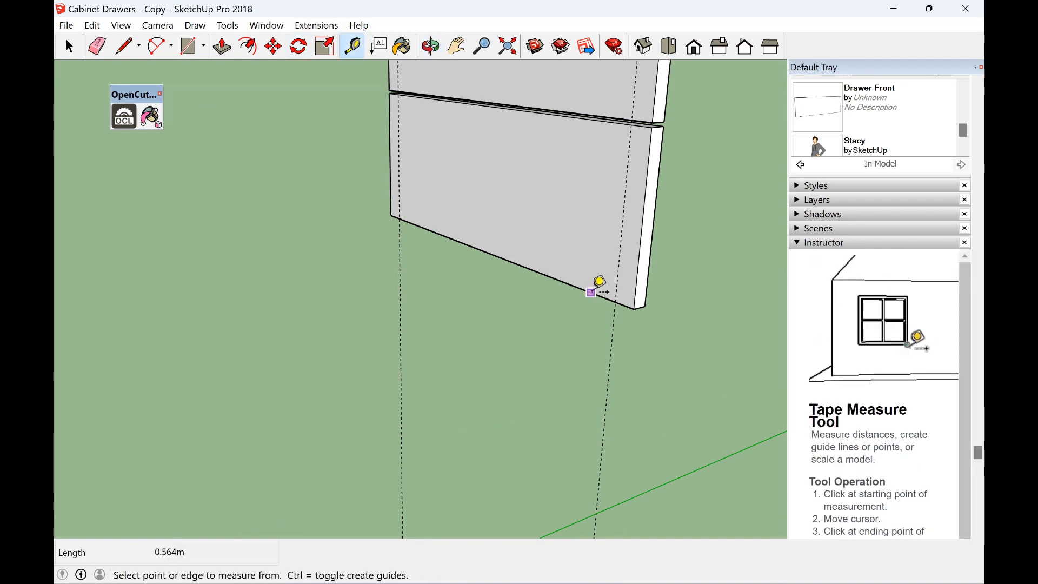
left_click(591, 292)
type("0")
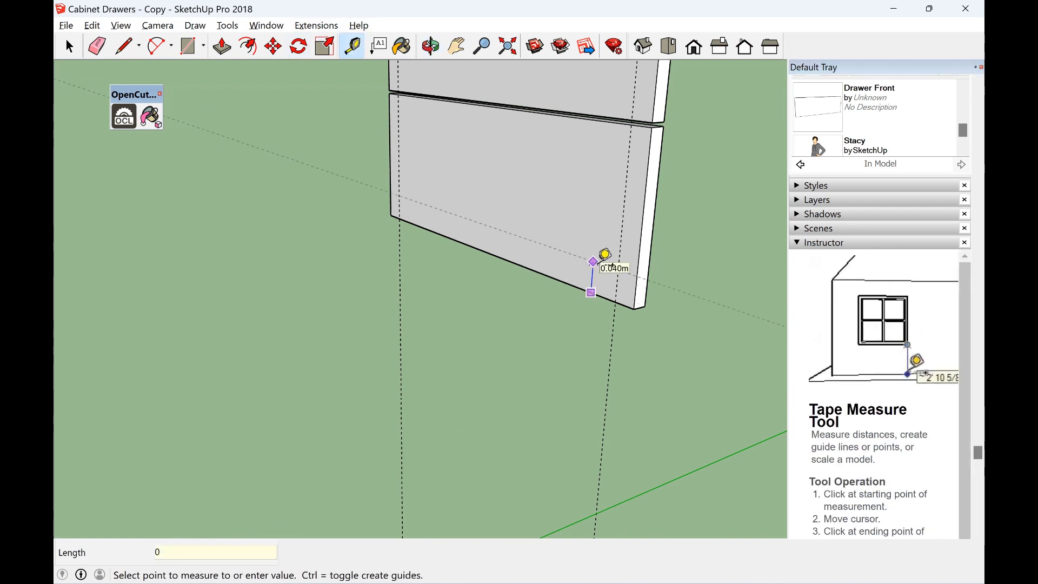
type(".018")
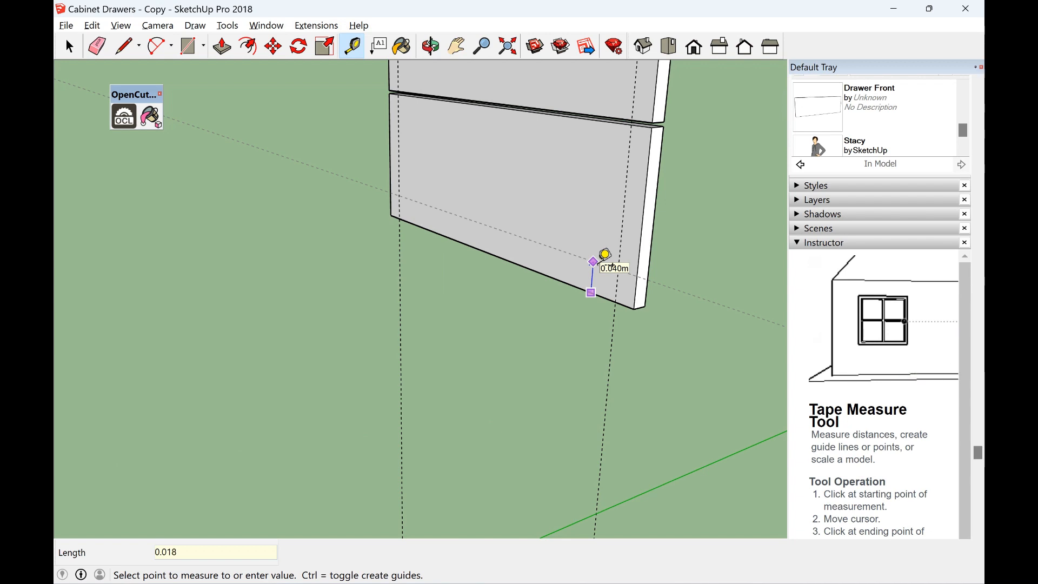
key("Return")
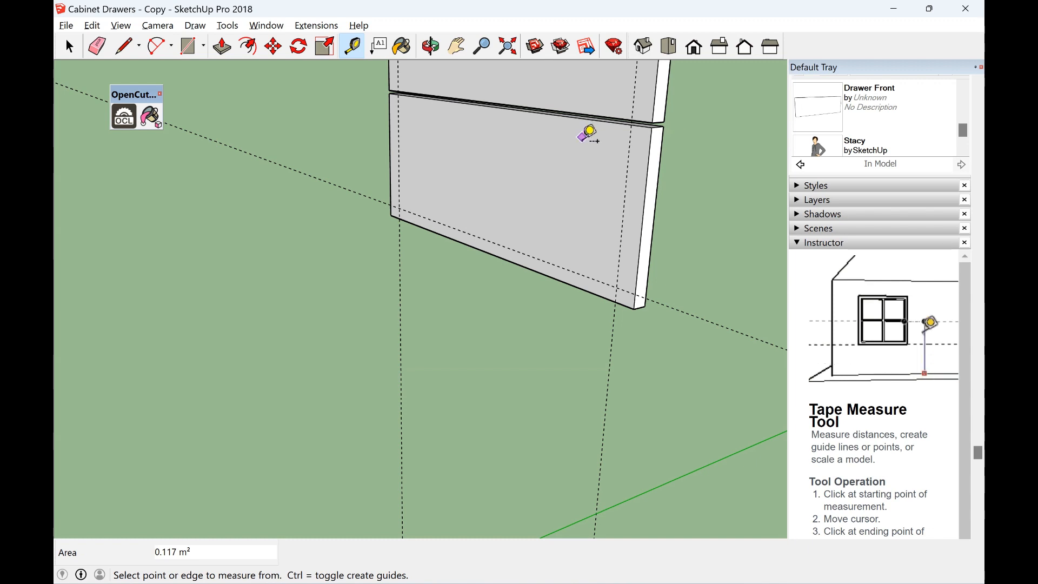
Start a Tape Measure operation at the middle drawer front's lower back edge, by the gap above the bottom front
scroll(607, 125, "up", 2)
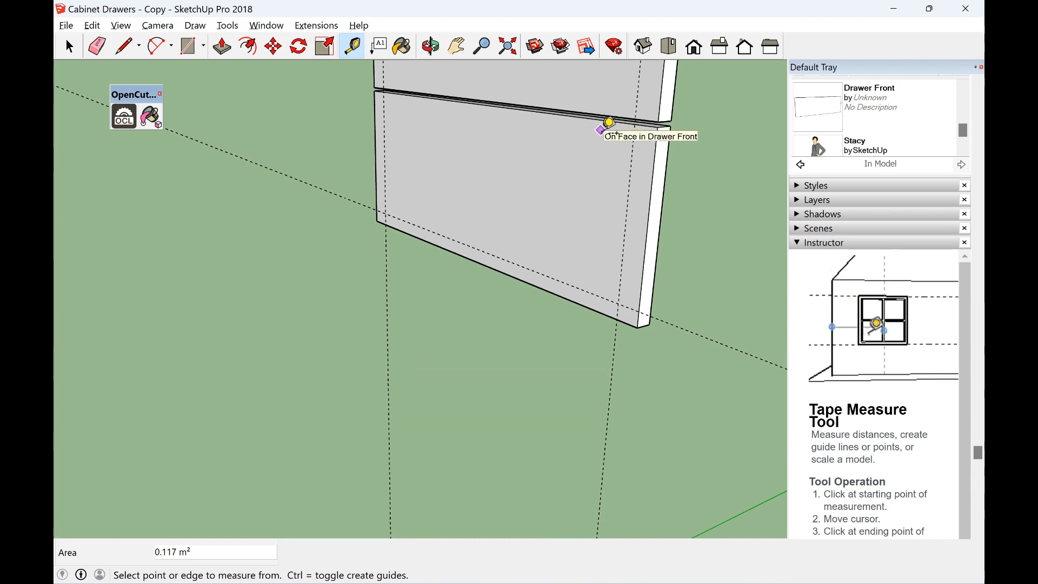
scroll(607, 125, "up", 1)
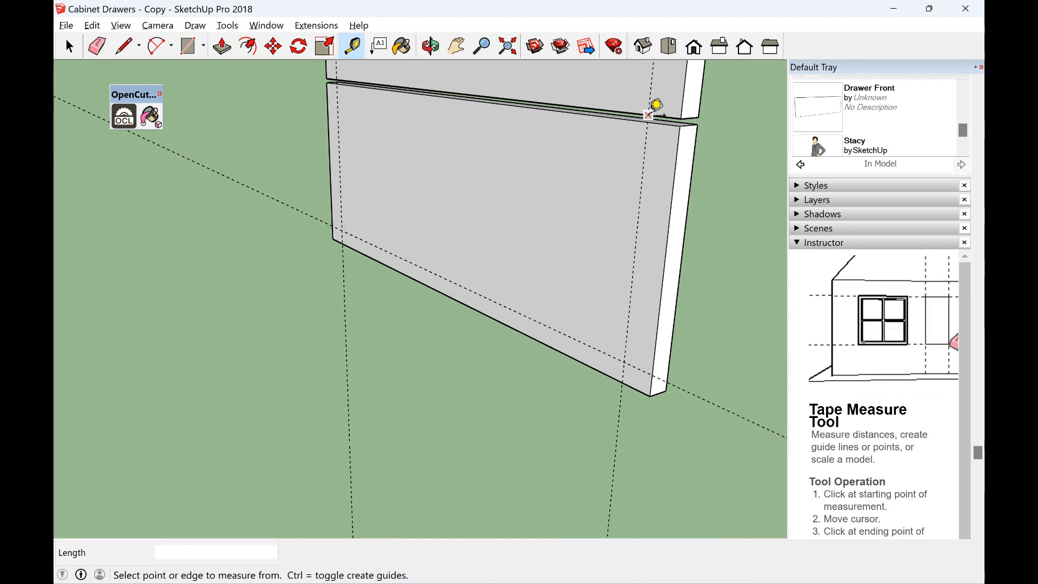
scroll(668, 106, "up", 1)
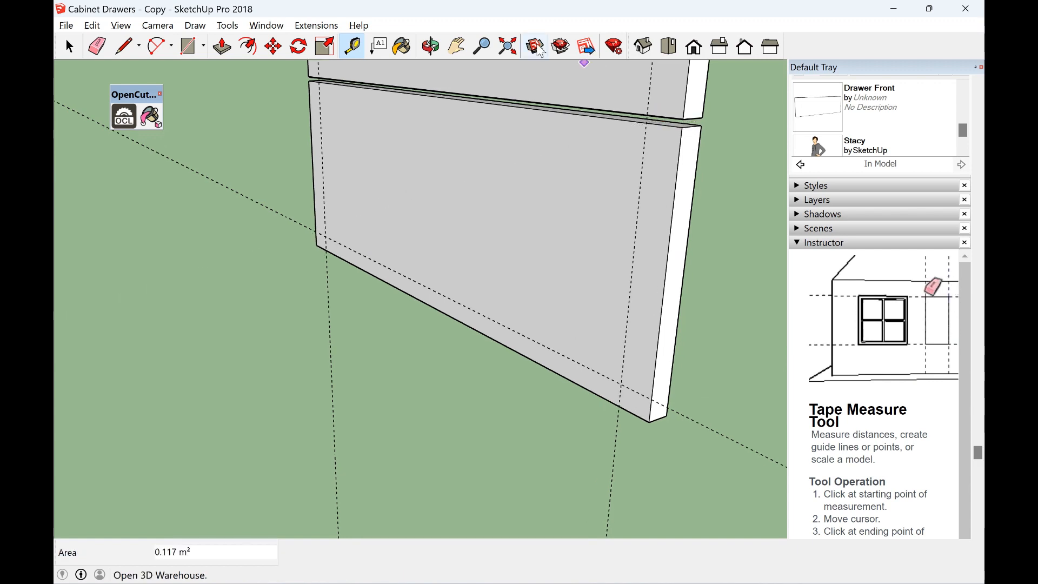
left_click(456, 46)
left_click_drag(549, 122, 516, 172)
key("t")
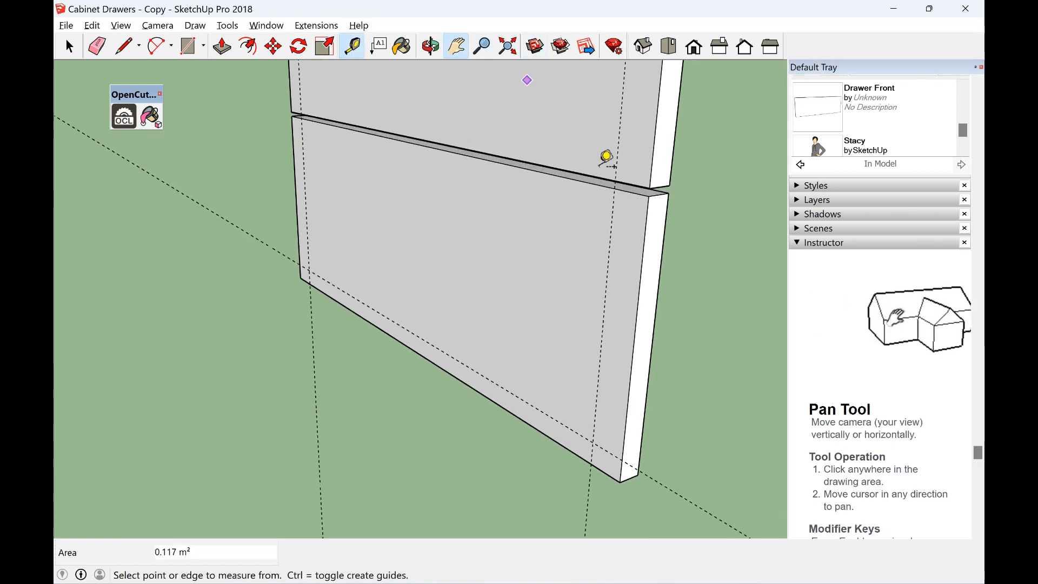
scroll(638, 184, "up", 2)
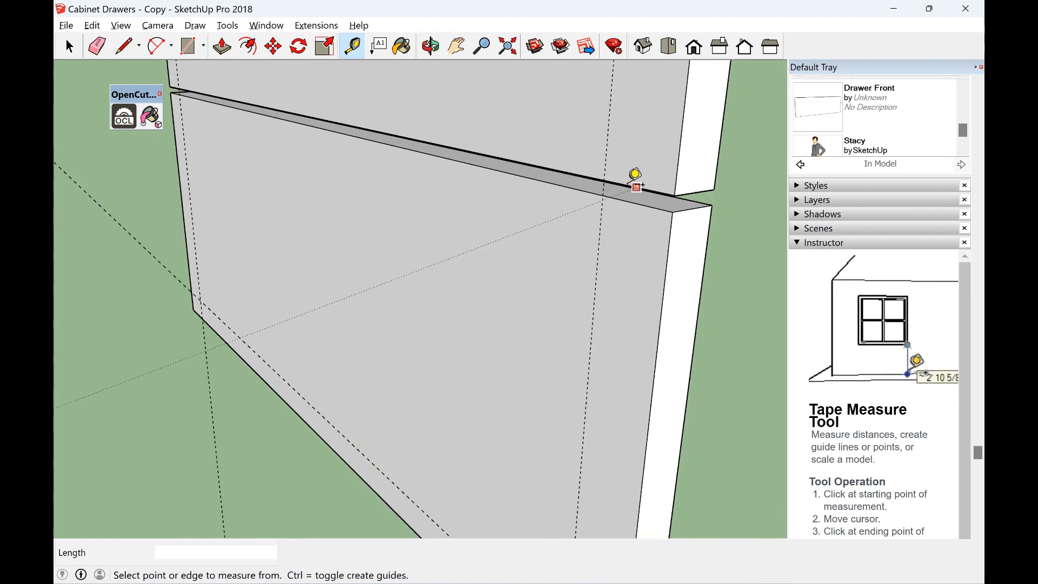
left_click(638, 188)
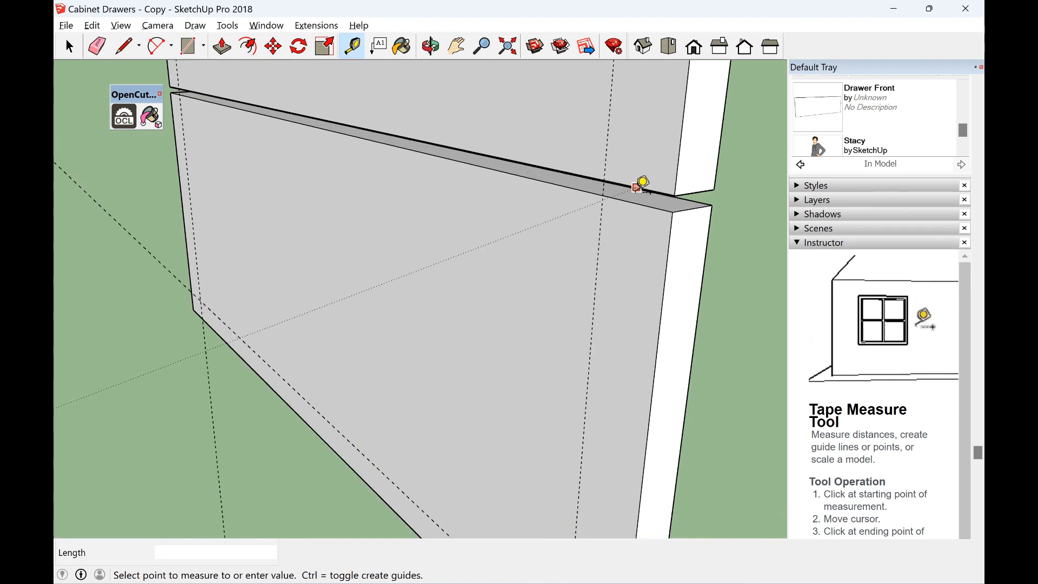
left_click(643, 127)
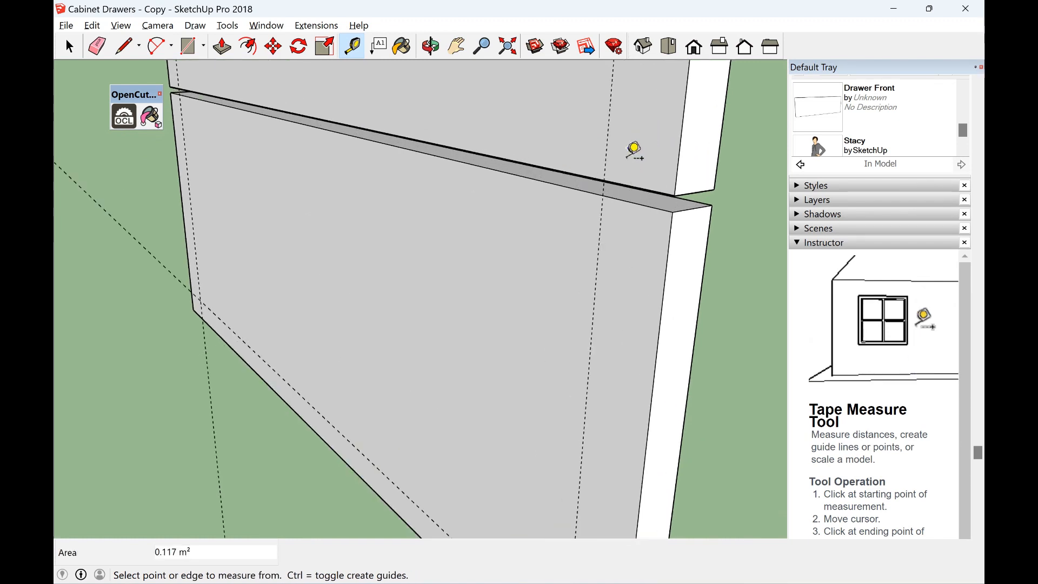
left_click(431, 46)
left_click_drag(519, 139, 565, 86)
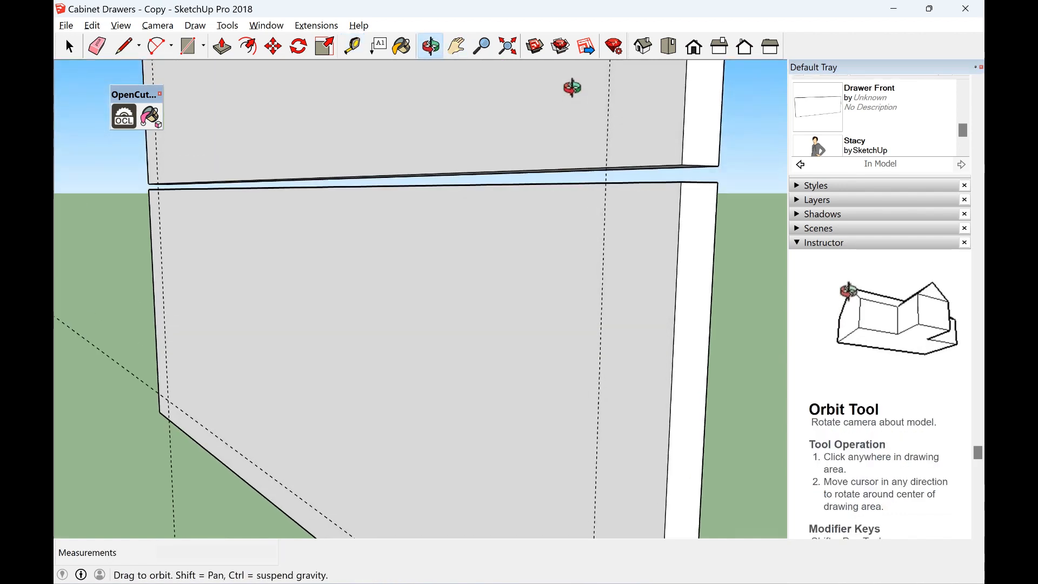
left_click(352, 46)
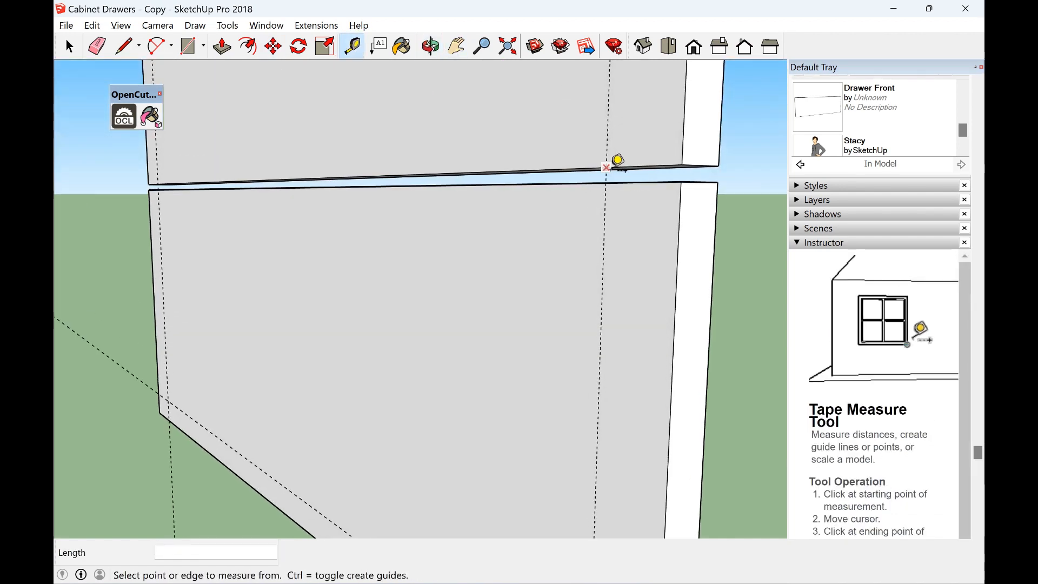
left_click(641, 165)
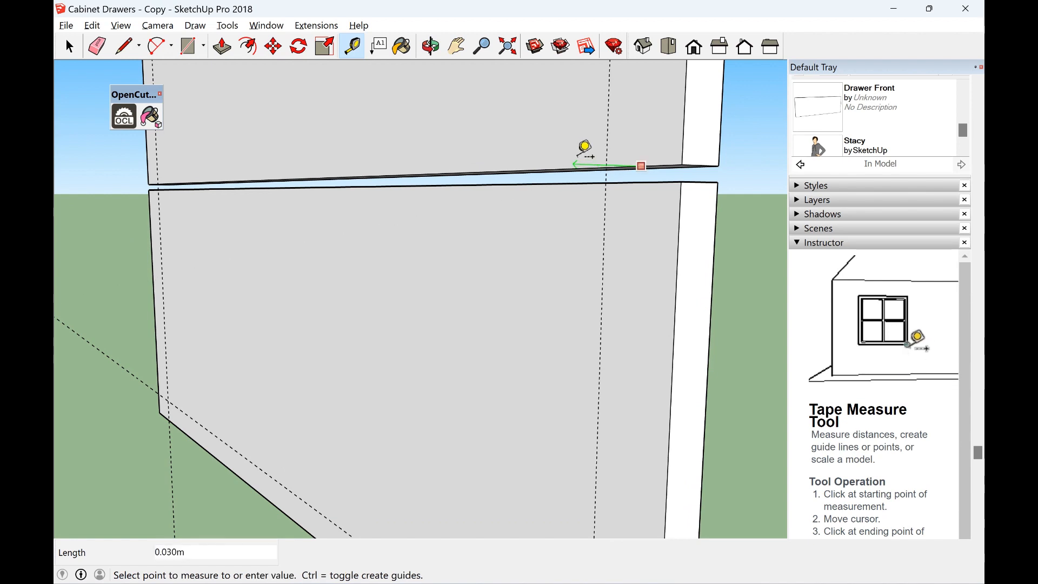
left_click(578, 184)
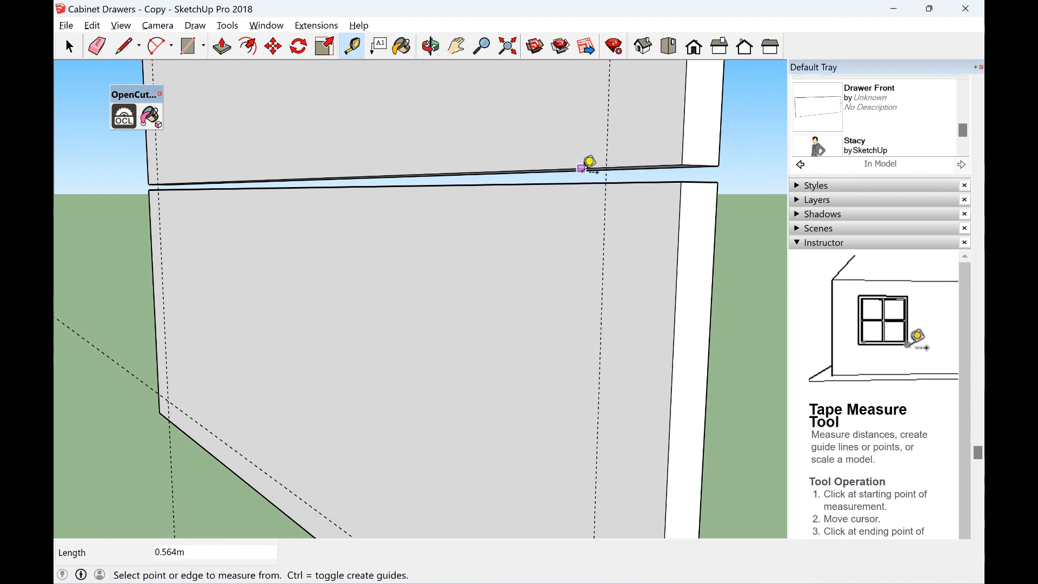
Place a horizontal guide line 0.018 m above the bottom edge of the upper drawer front
scroll(588, 165, "up", 5)
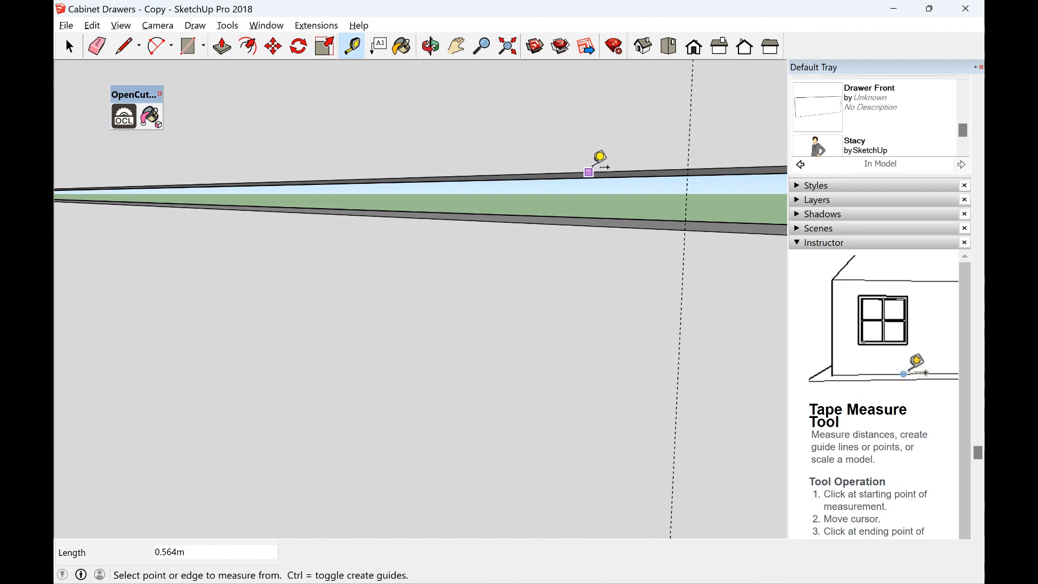
left_click(589, 172)
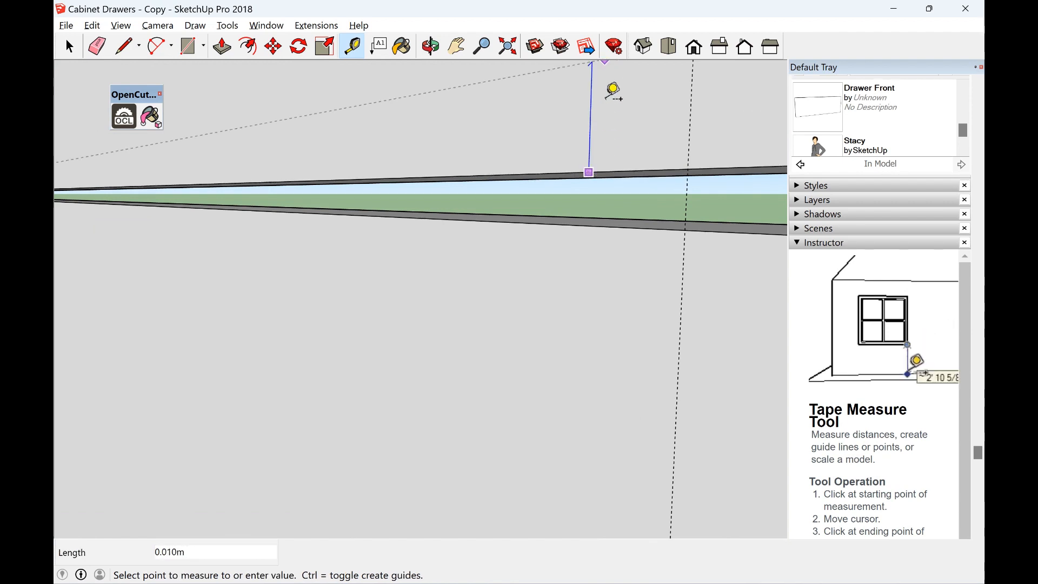
type("0")
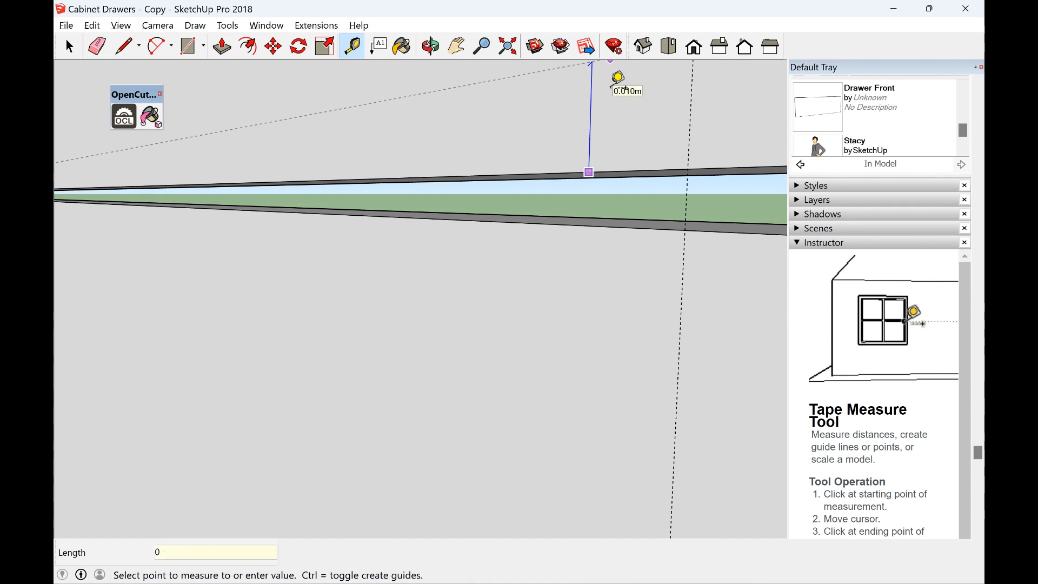
type(".018")
key("Return")
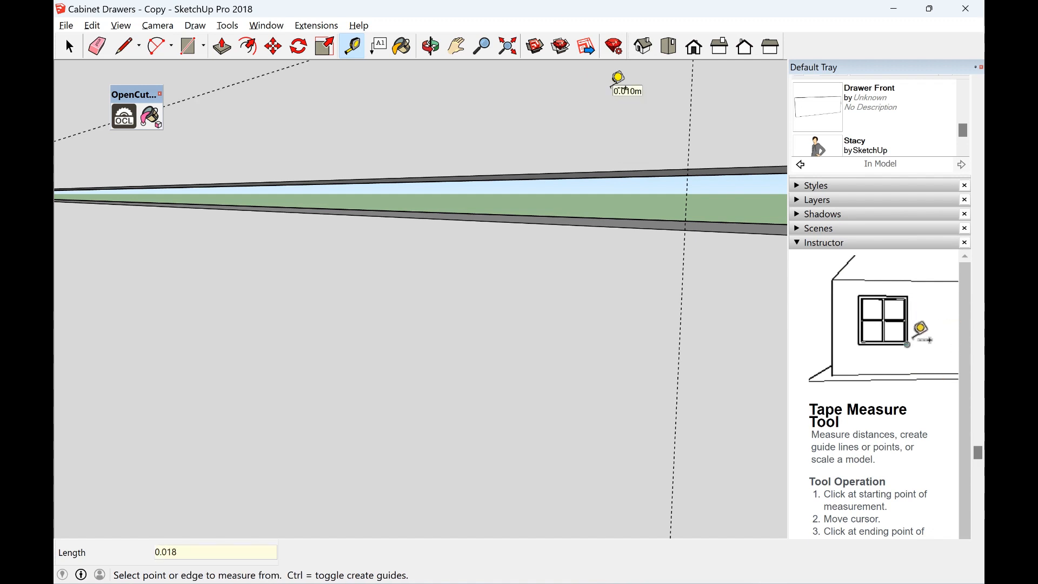
Place a horizontal guide line a short distance below the top edge of the lower drawer front
left_click(457, 47)
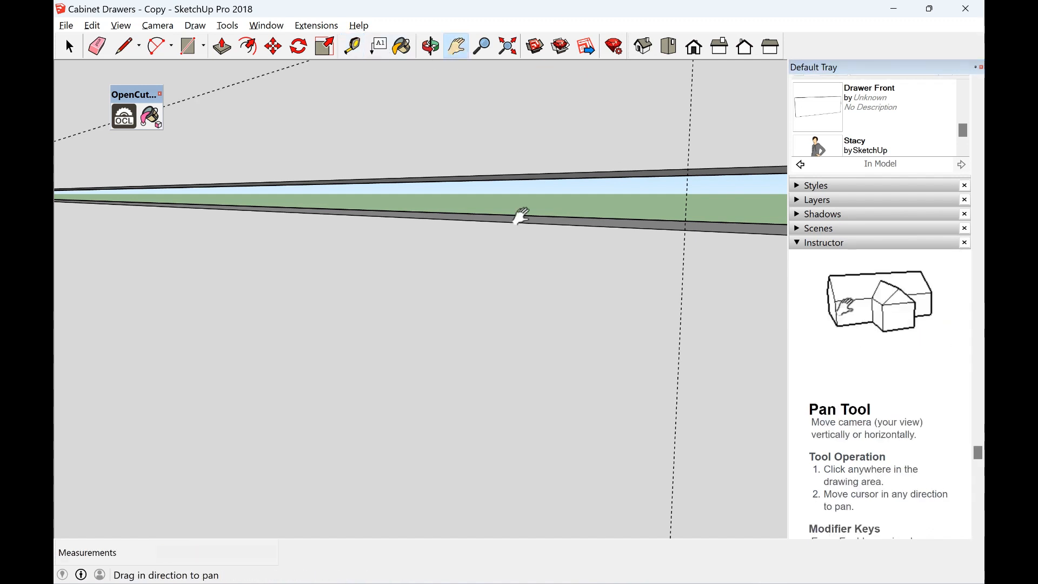
left_click_drag(519, 218, 495, 227)
scroll(494, 226, "down", 3)
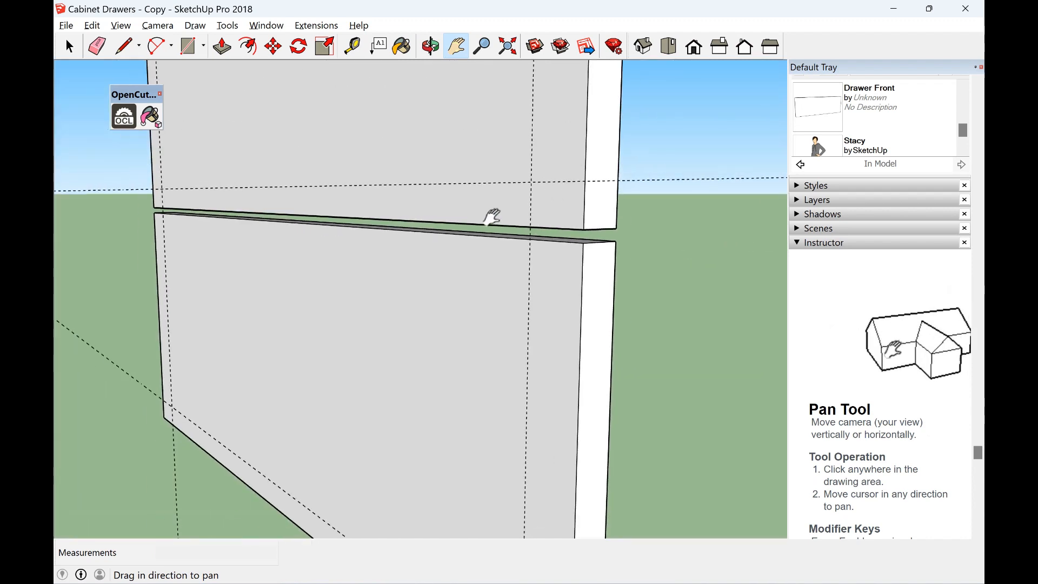
left_click(352, 46)
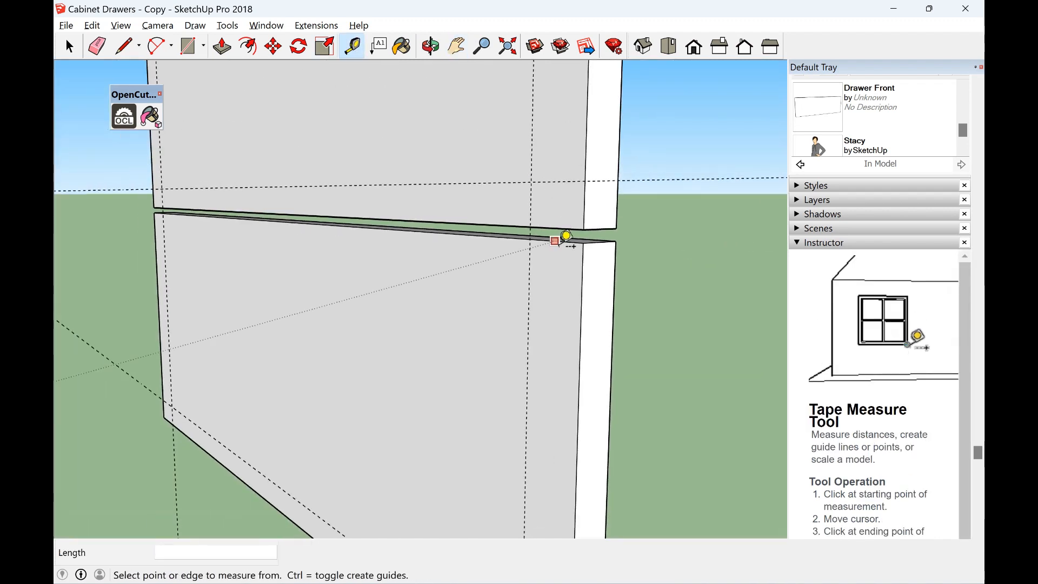
left_click(542, 167)
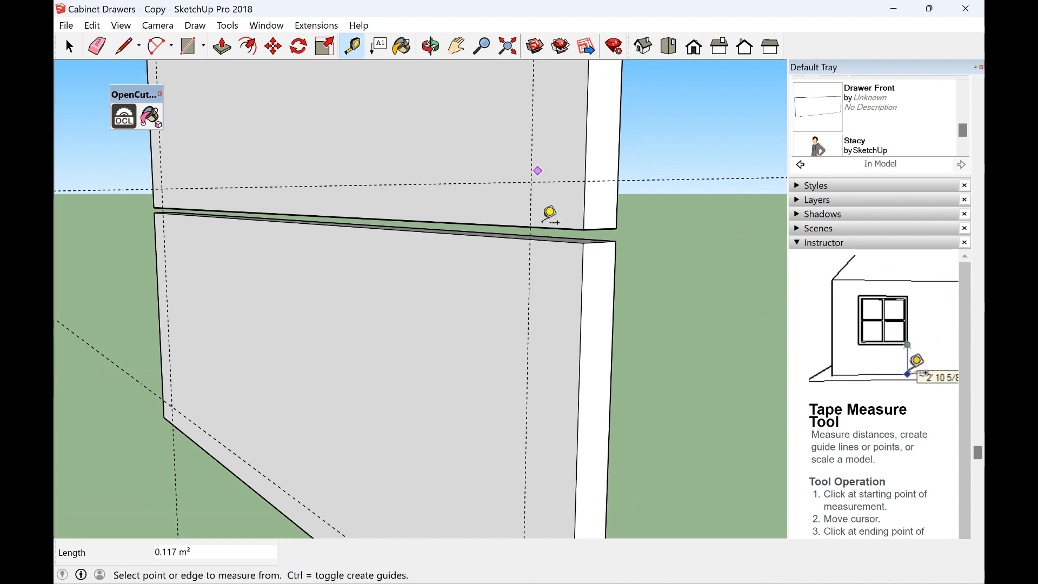
left_click(548, 246)
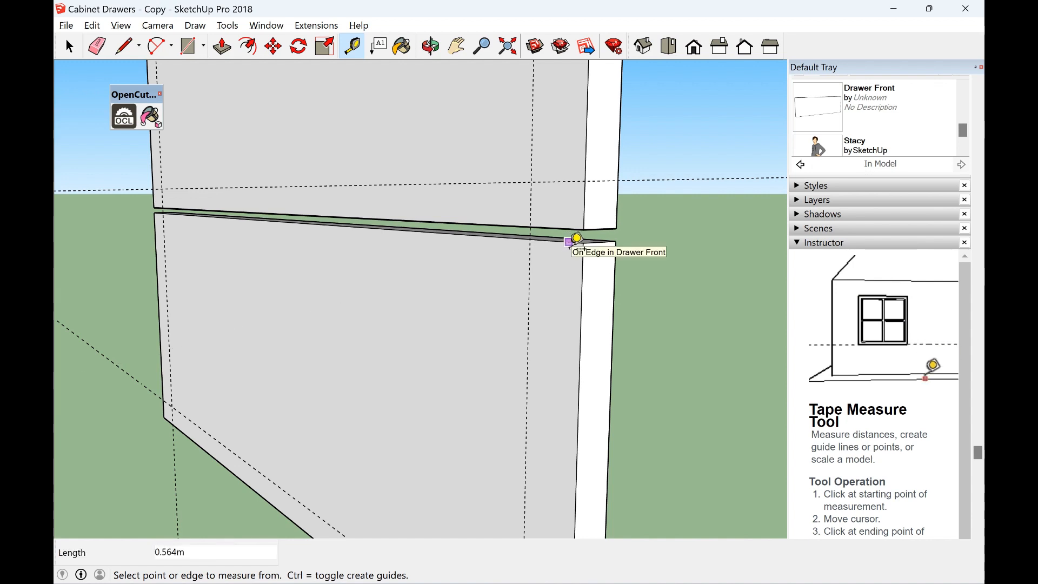
left_click(568, 241)
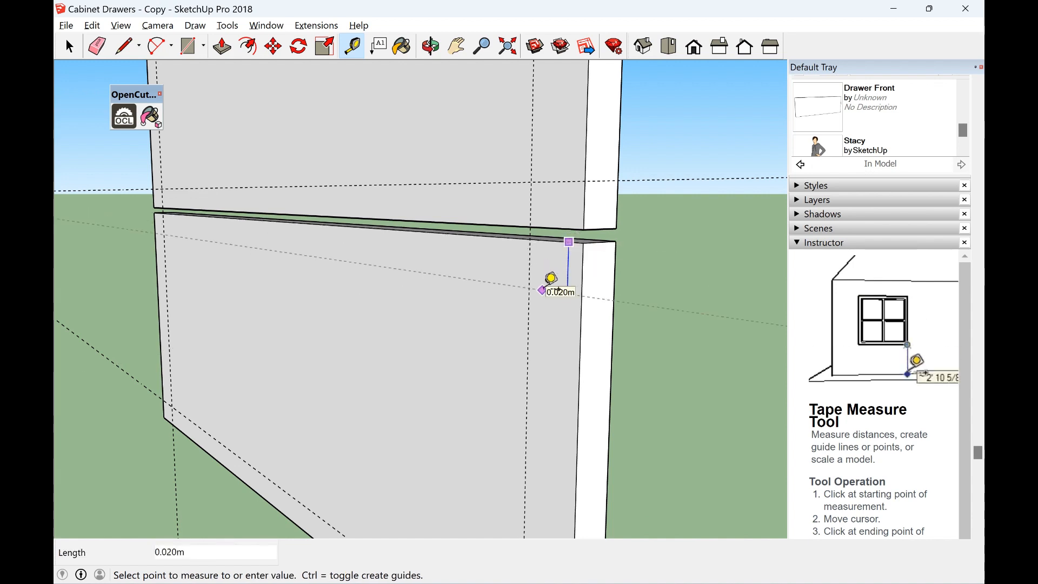
type("0.")
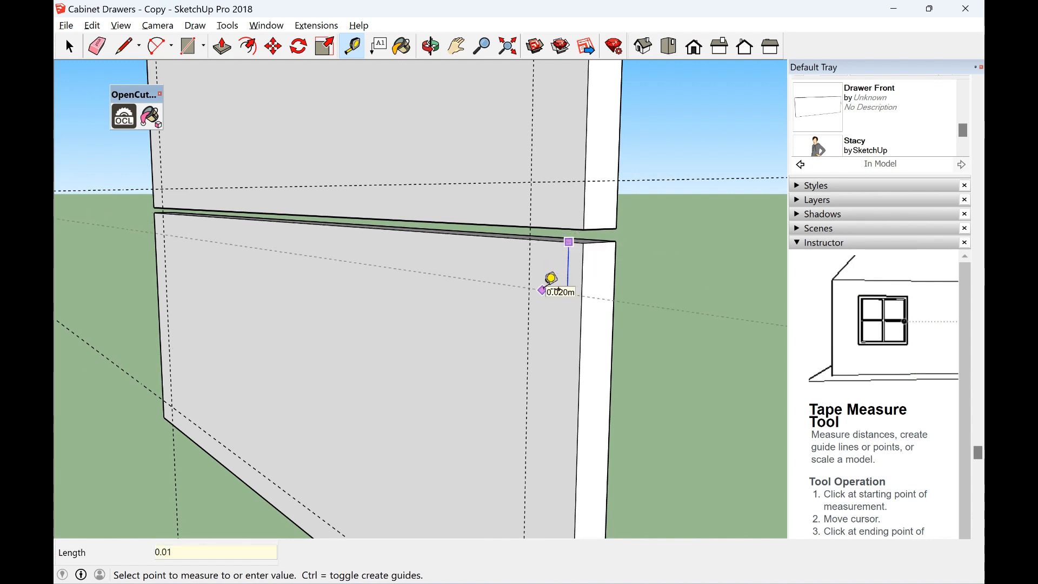
key("Return")
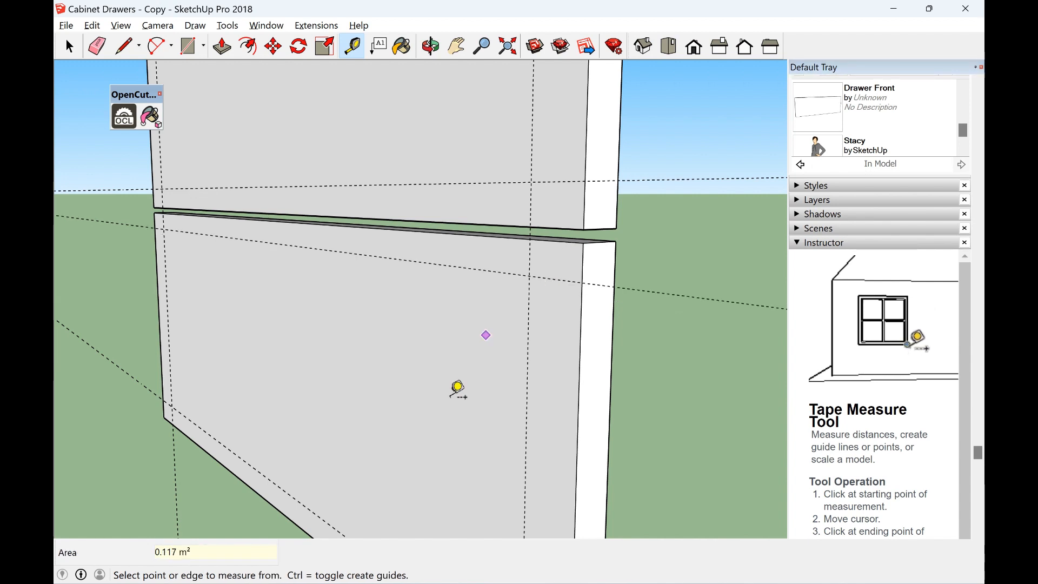
Offset a vertical guide line 0.018 m inward from the right-hand vertical guide on the lower drawer front
scroll(449, 365, "down", 3)
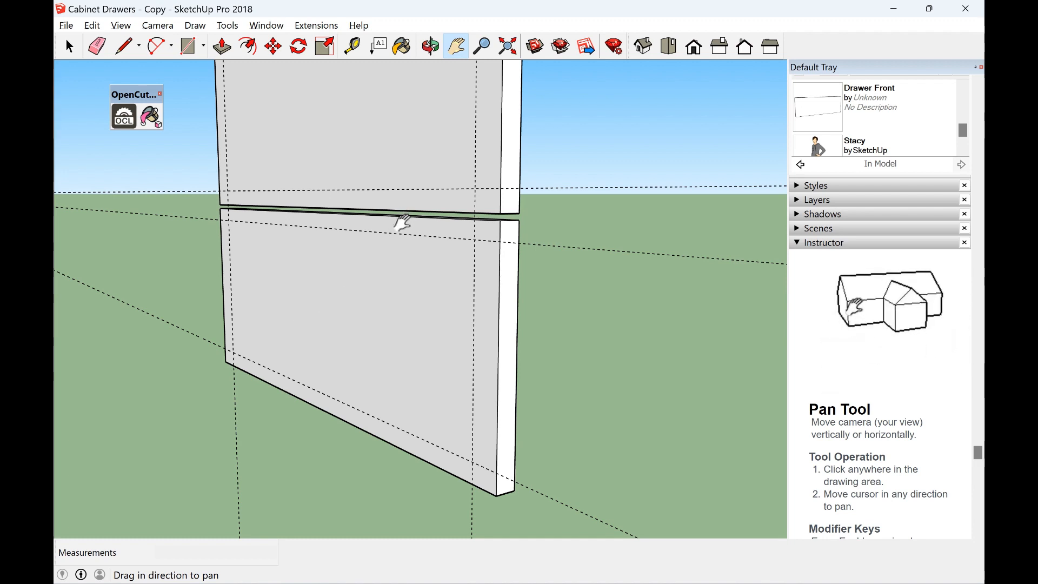
key("space")
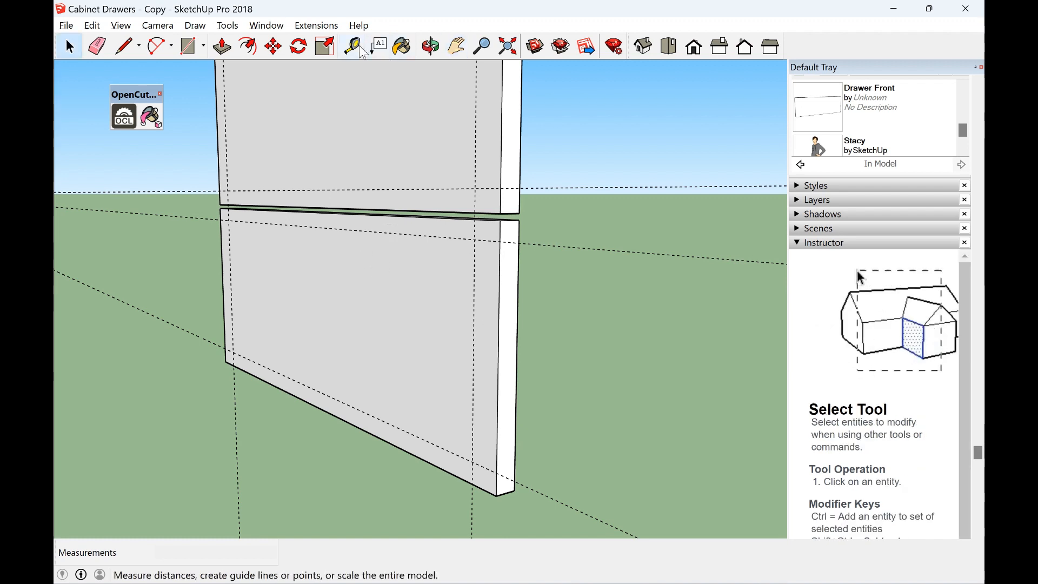
left_click(353, 46)
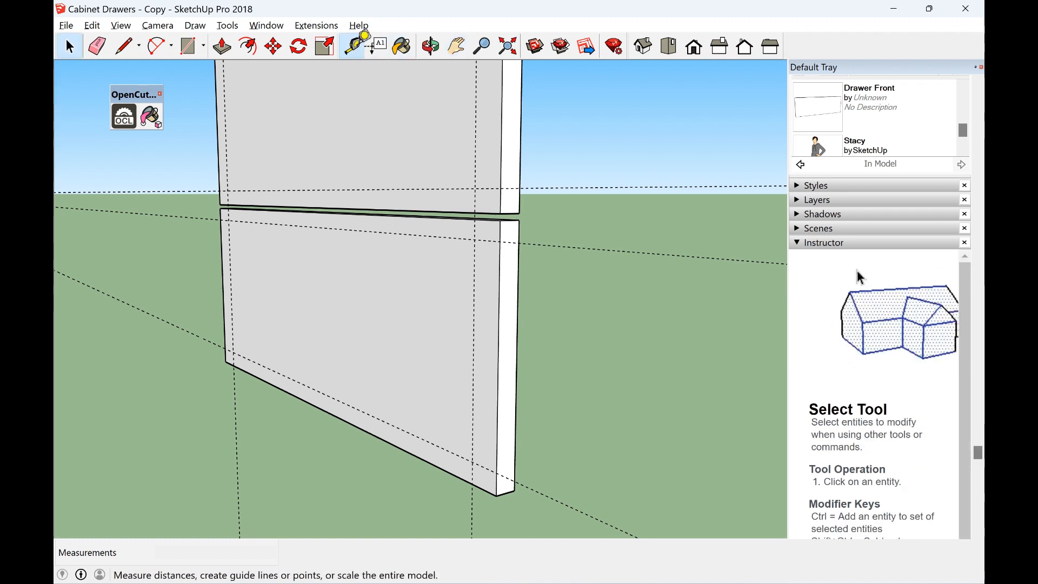
left_click(475, 273)
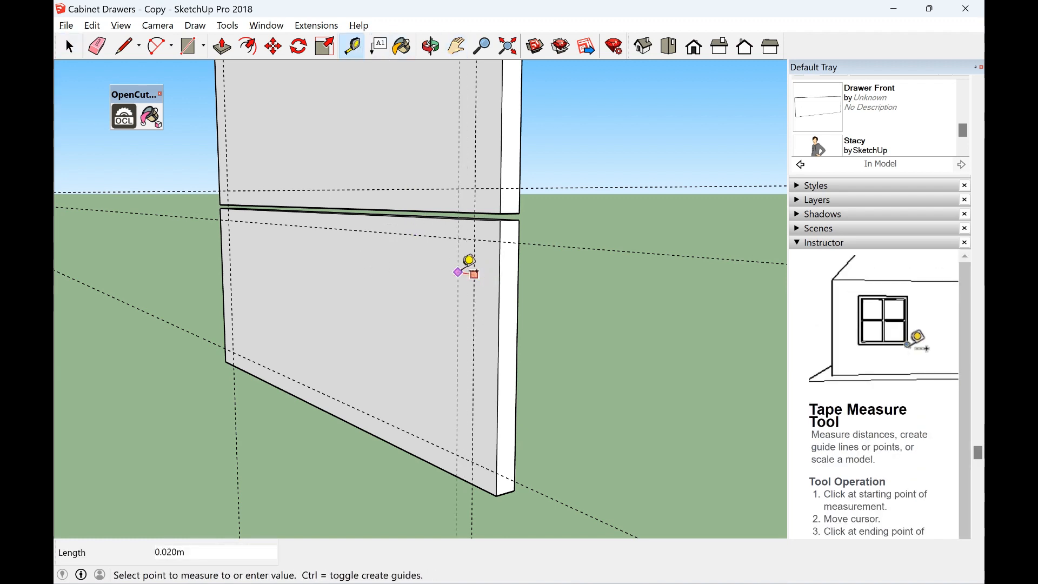
type("0")
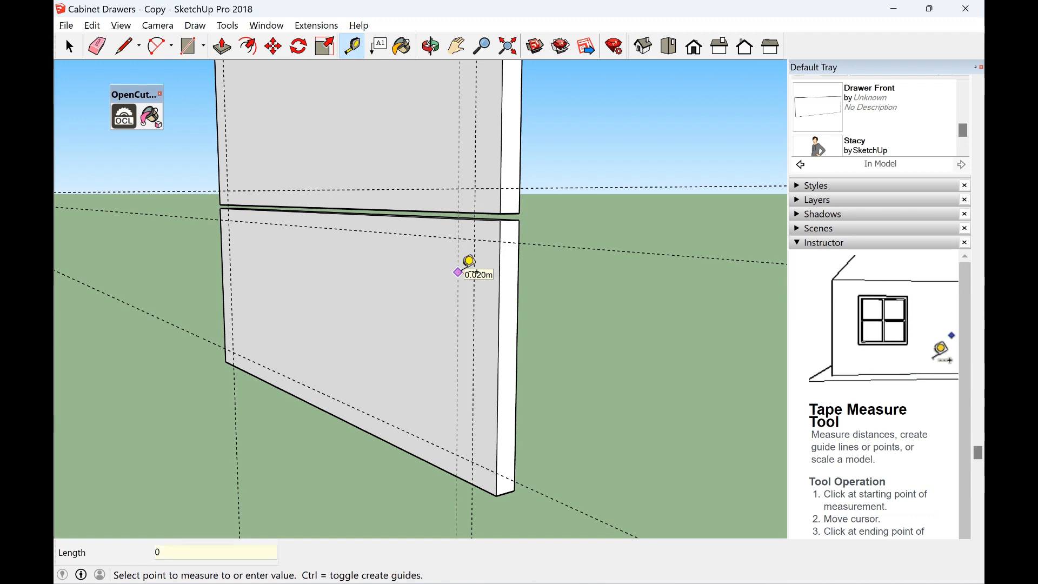
type(".018")
key("Return")
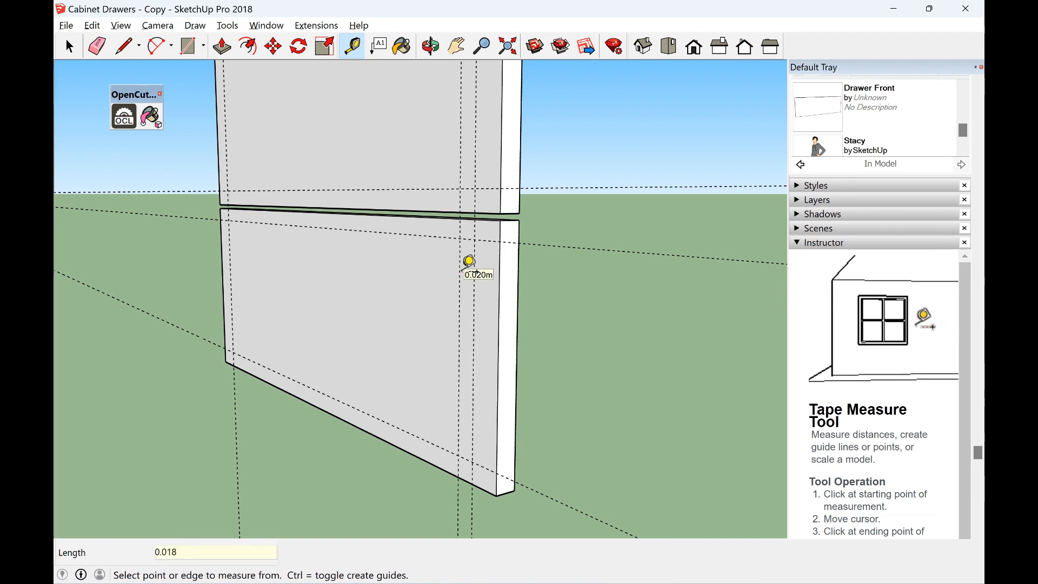
Offset a vertical guide line 0.018 m inward from the left-hand vertical guide on the lower drawer front
left_click(238, 228)
type("0.")
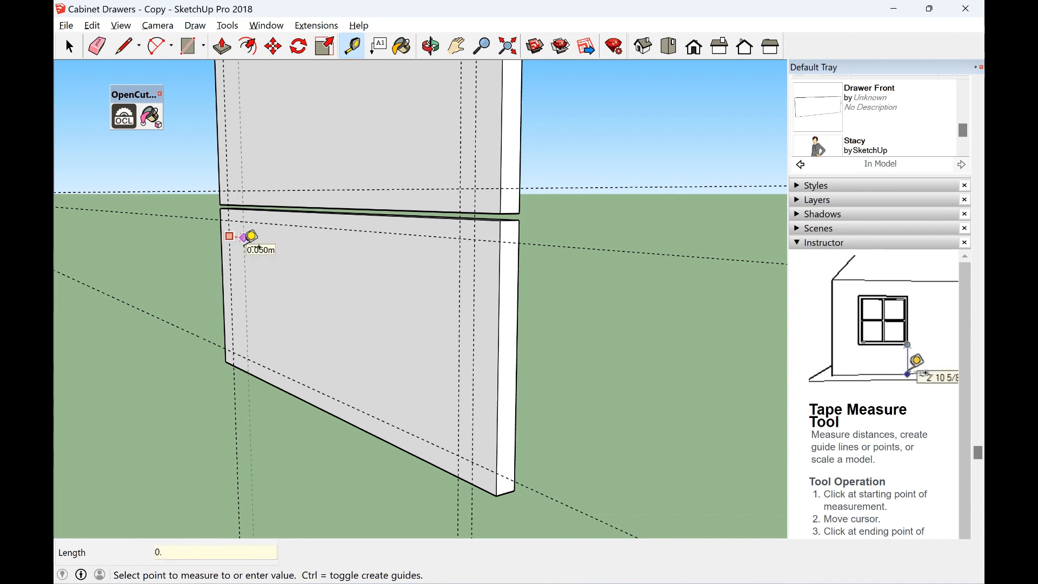
type("018")
key("Return")
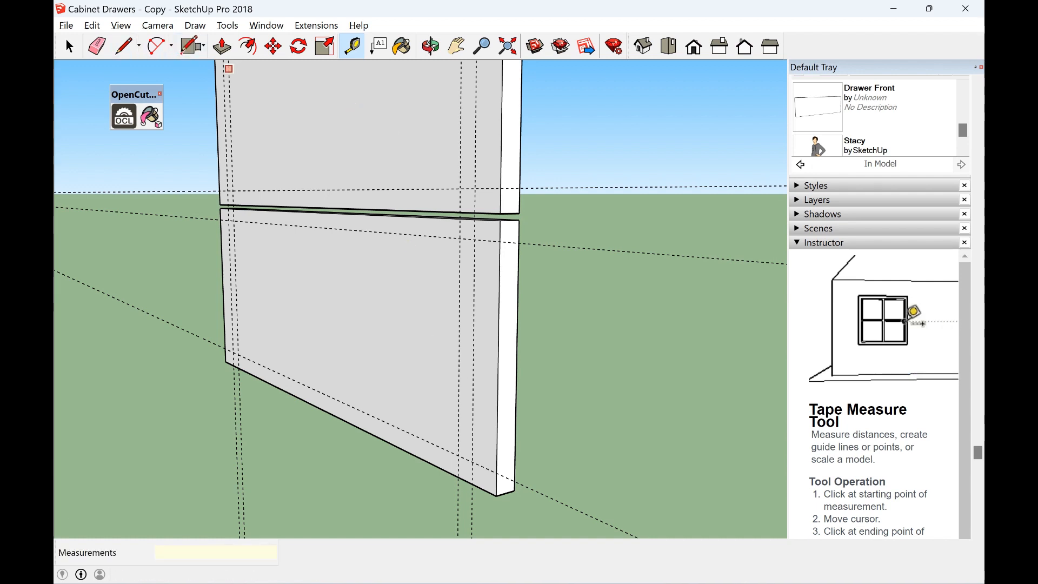
Draw a rectangle about 0.470 by 0.174 m on the lower drawer front between the inner vertical and horizontal guide intersections
left_click(188, 46)
left_click(234, 221)
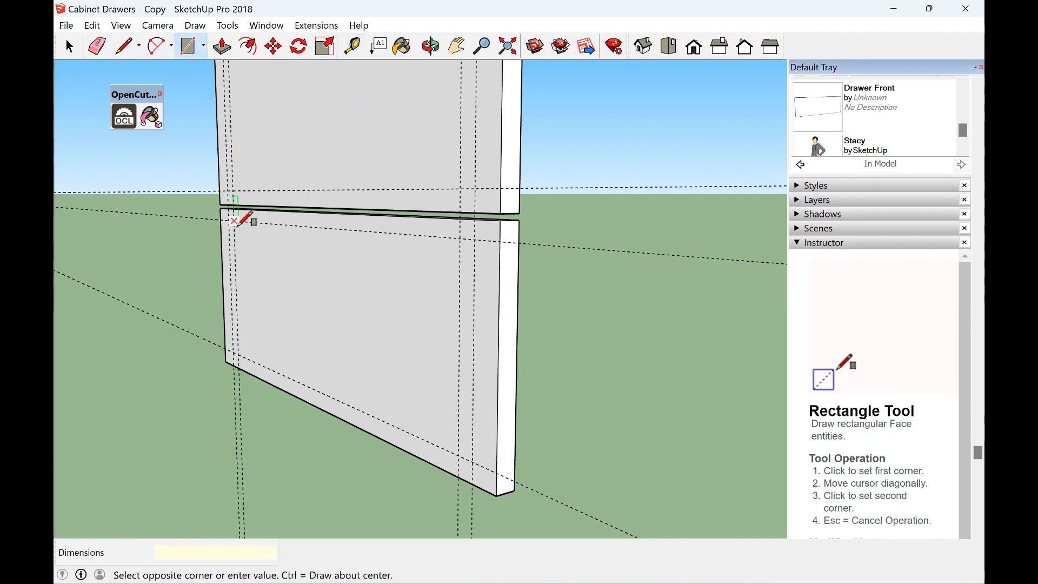
left_click(458, 453)
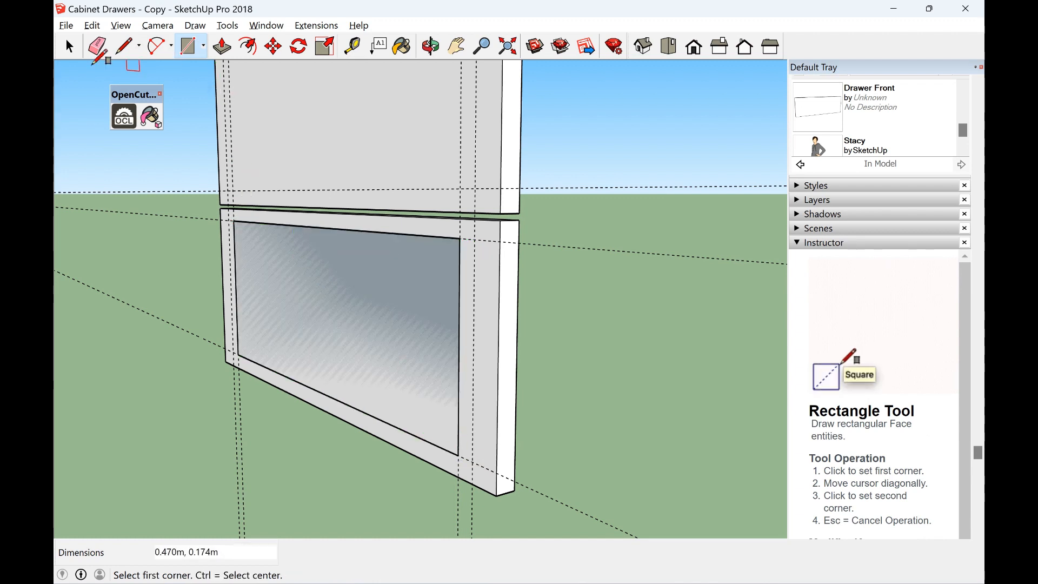
Extrude the new rectangle outward from the lower drawer front by 0.018 m using Push/Pull
left_click(221, 48)
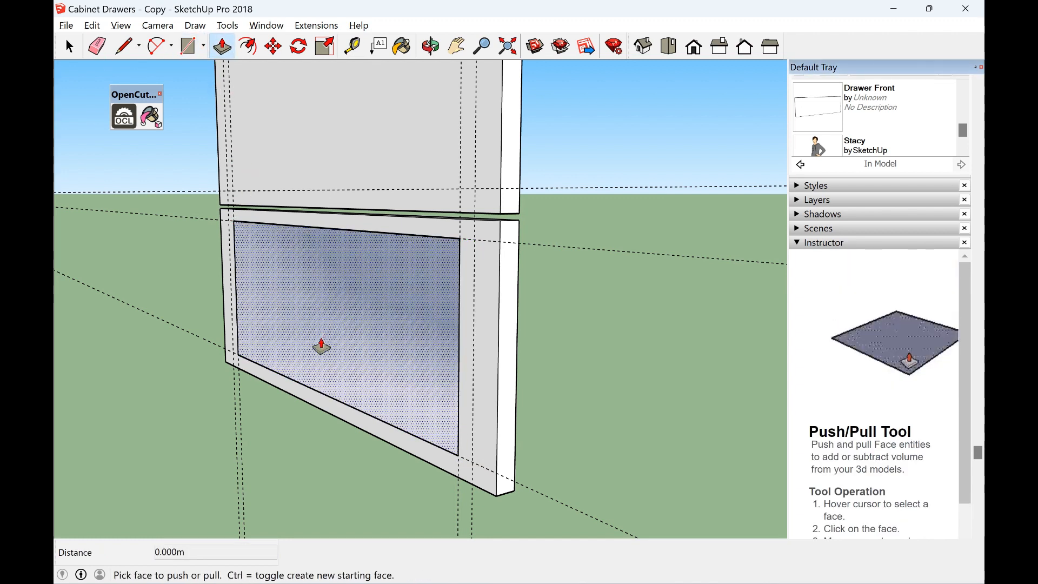
left_click(312, 298)
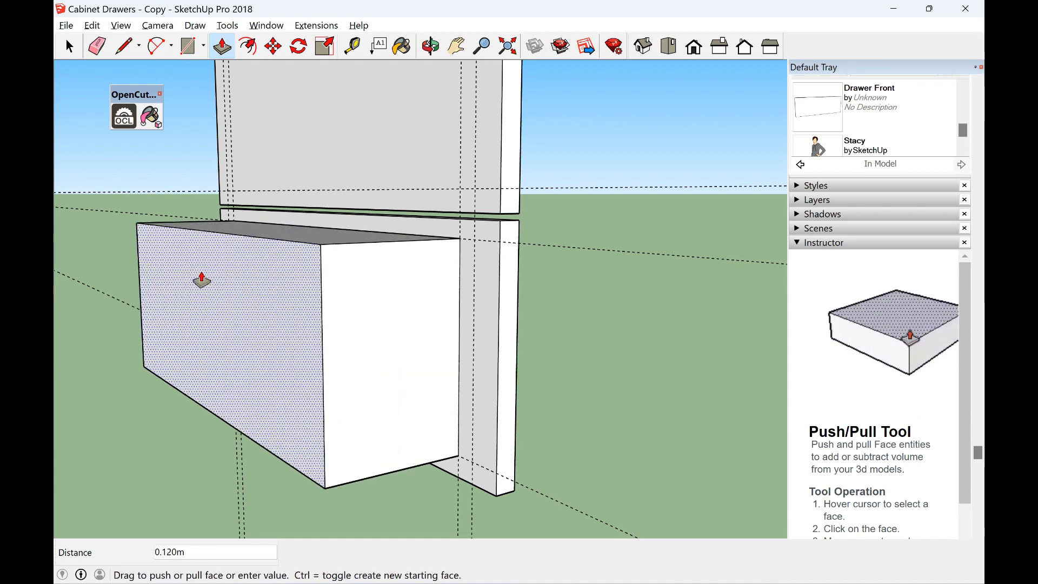
type("0.018")
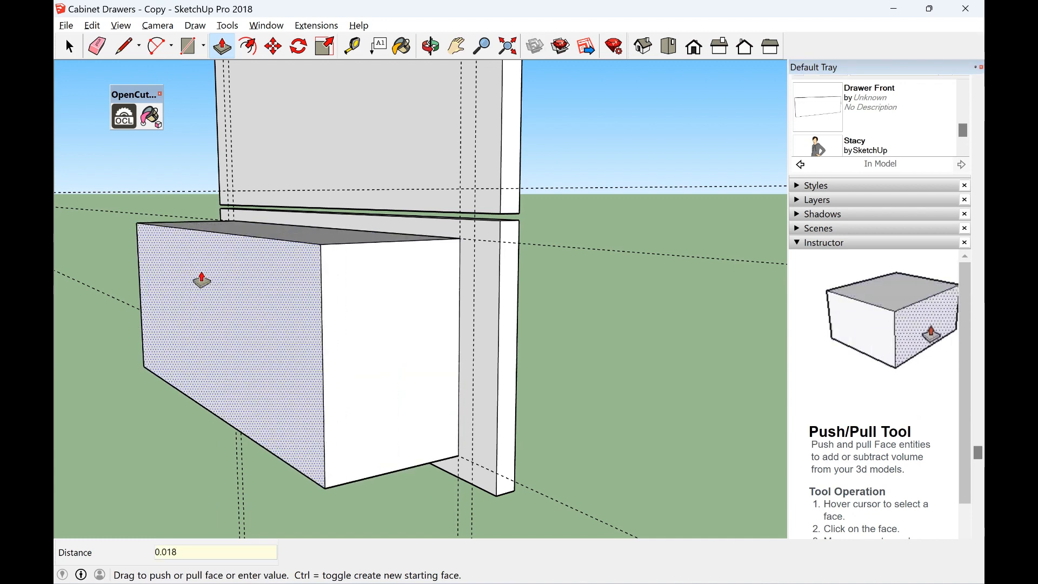
key("Return")
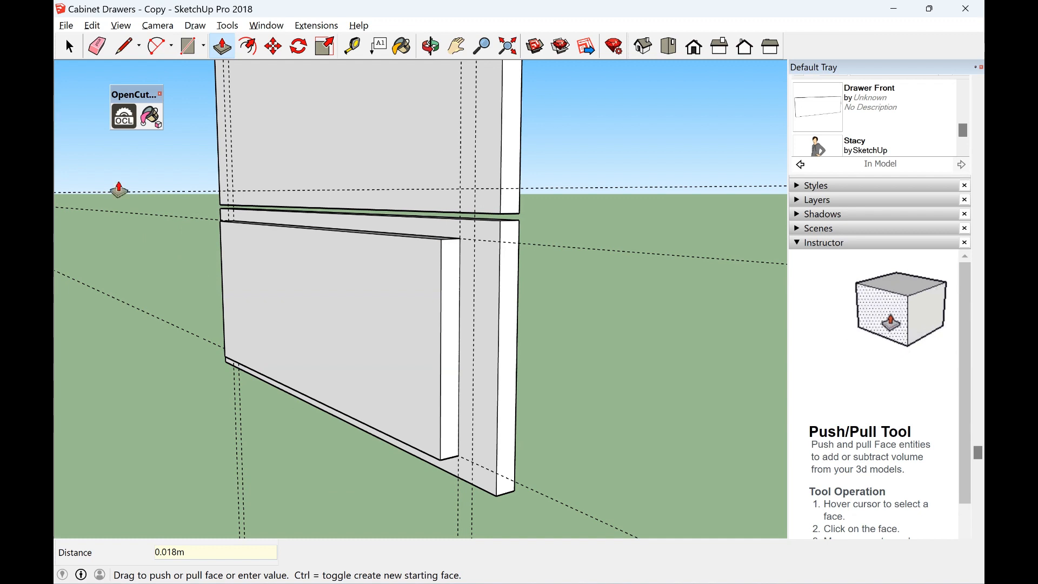
Turn the extruded board on the lower drawer front into a component named "Drawer box Front/Back"
left_click(73, 47)
left_click(399, 291)
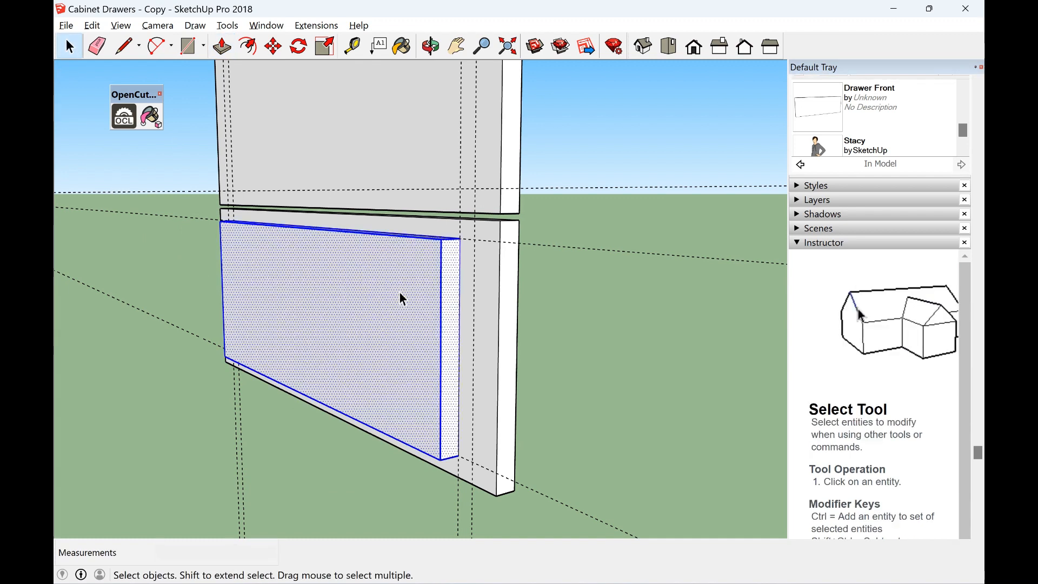
right_click(398, 290)
left_click(466, 409)
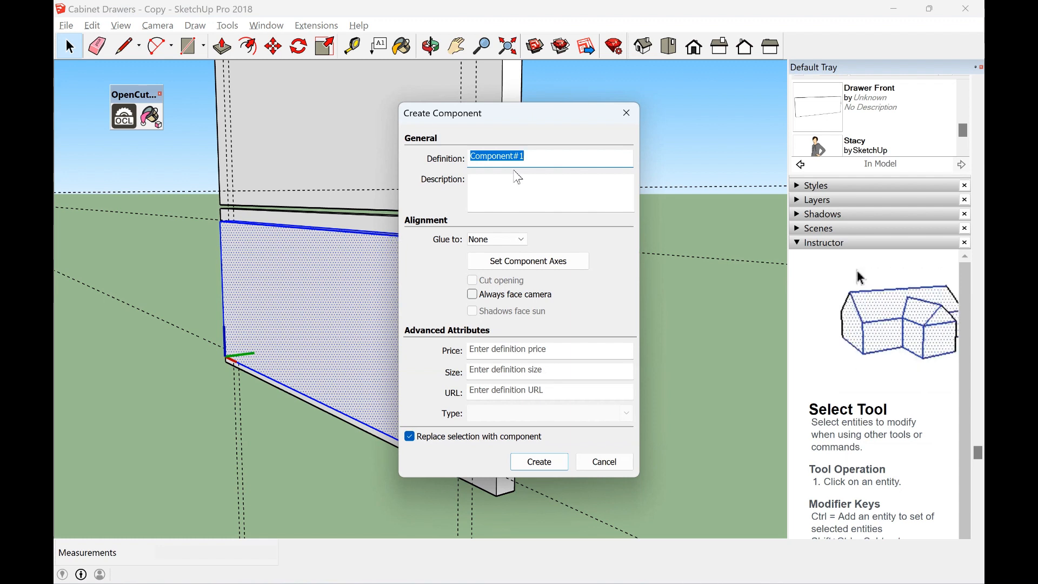
type("Drawer b")
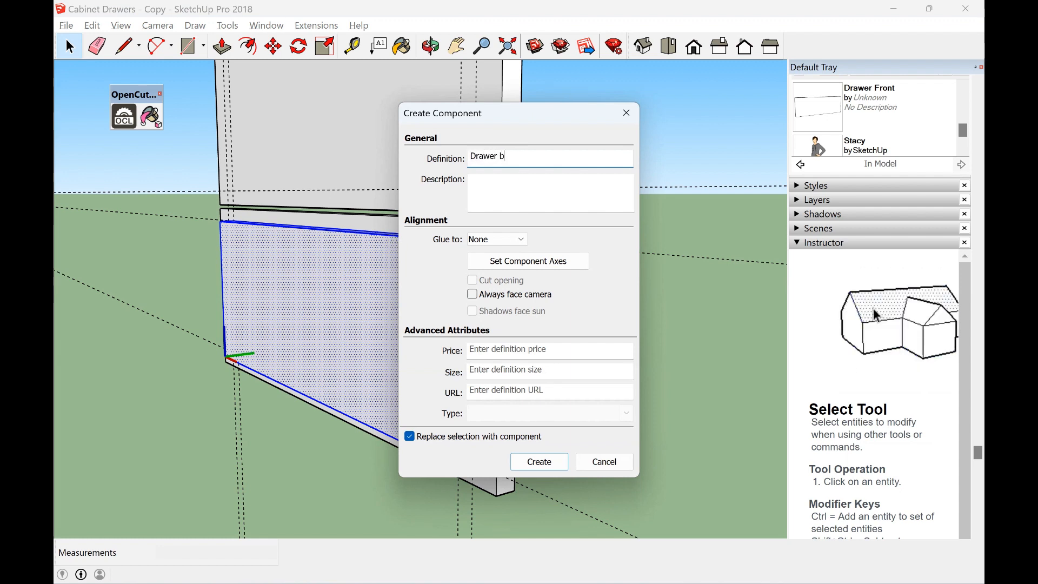
type("ox Fron")
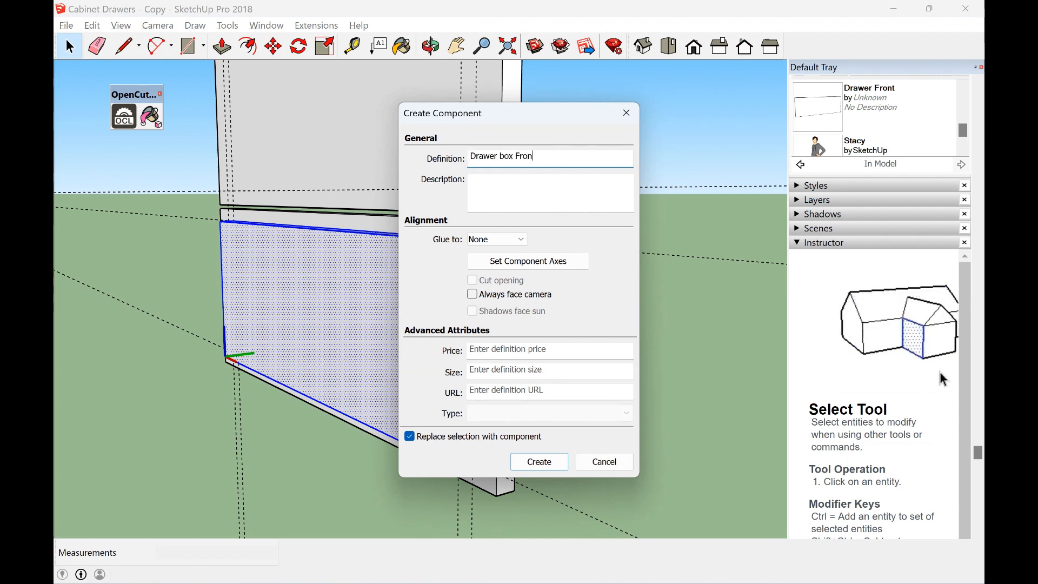
type("t/Back")
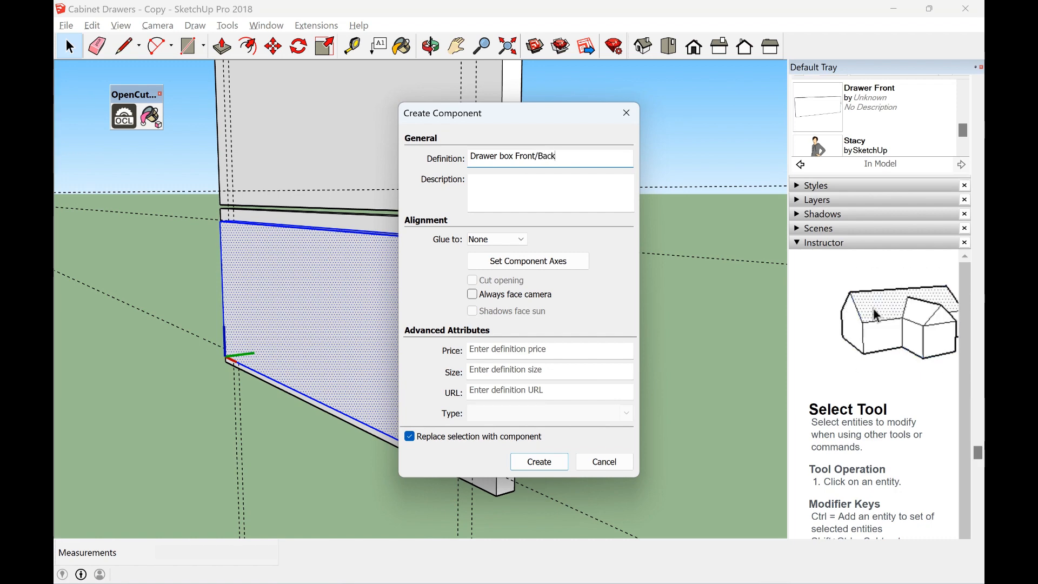
key("Return")
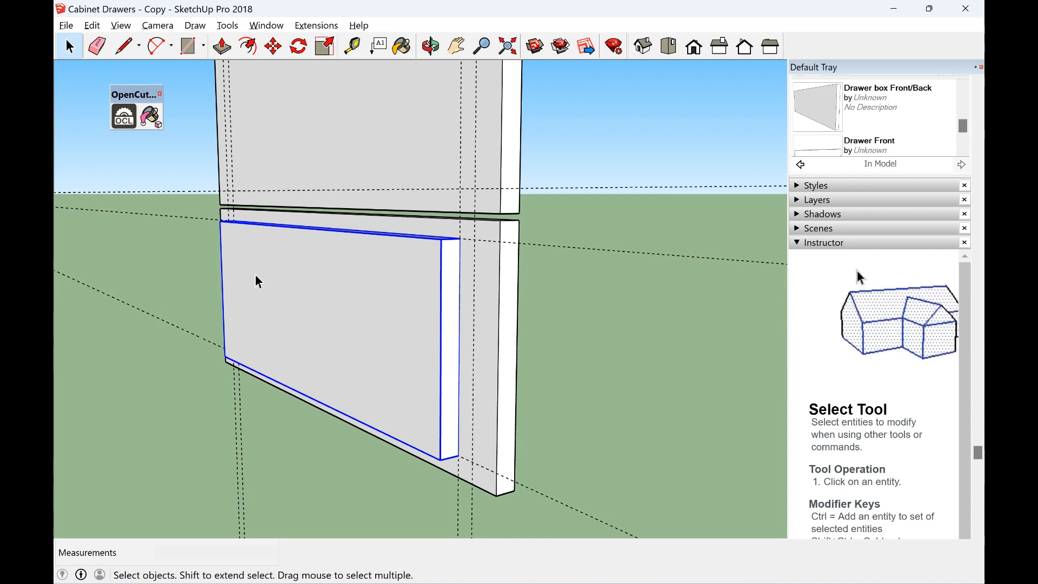
Measure the cabinet's interior depth along the floor panel's side edge, from the back corner to the front corner
left_click(431, 47)
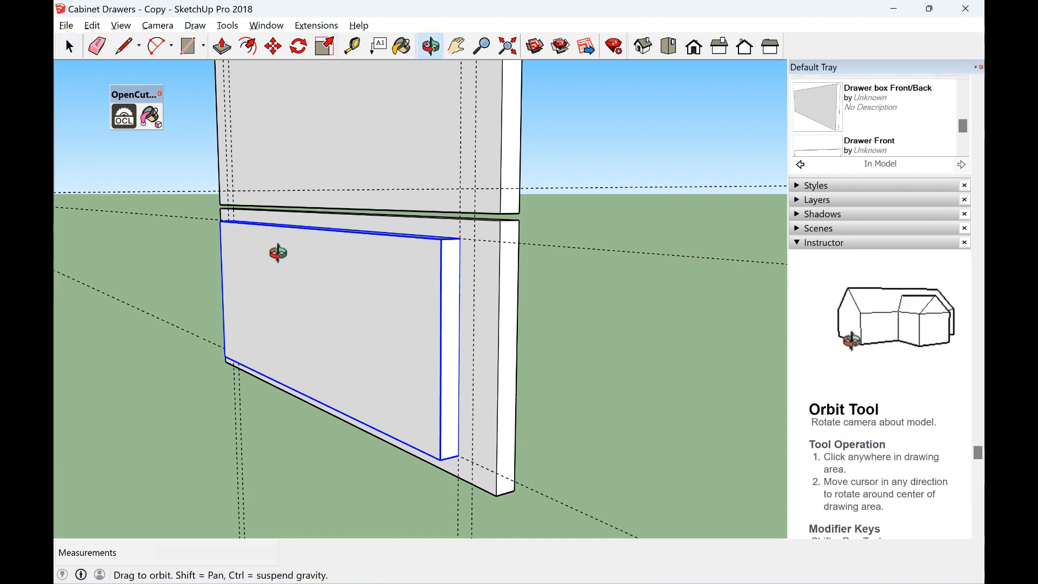
left_click_drag(274, 250, 254, 216)
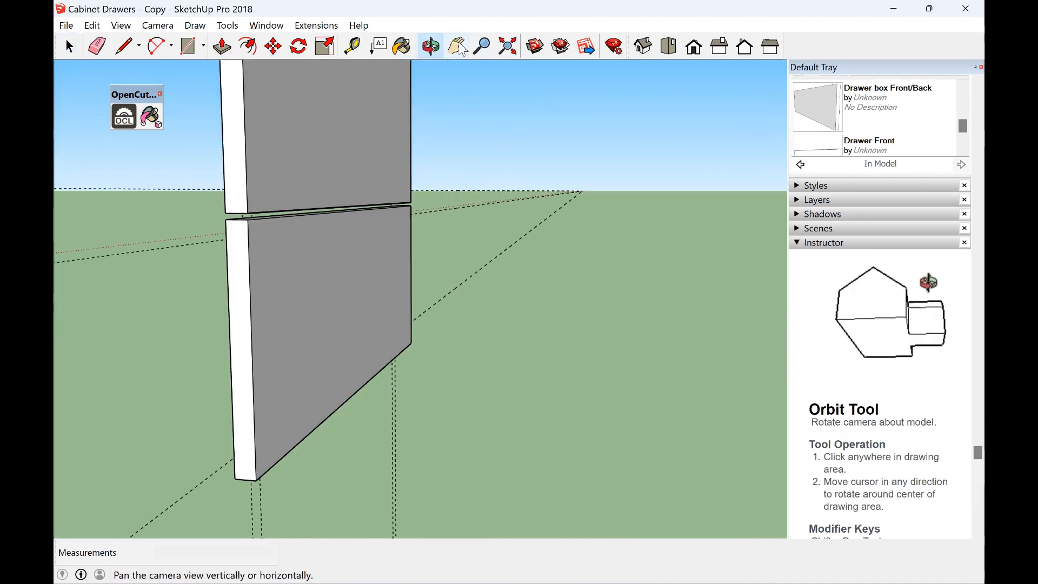
left_click(456, 46)
left_click_drag(350, 240, 719, 324)
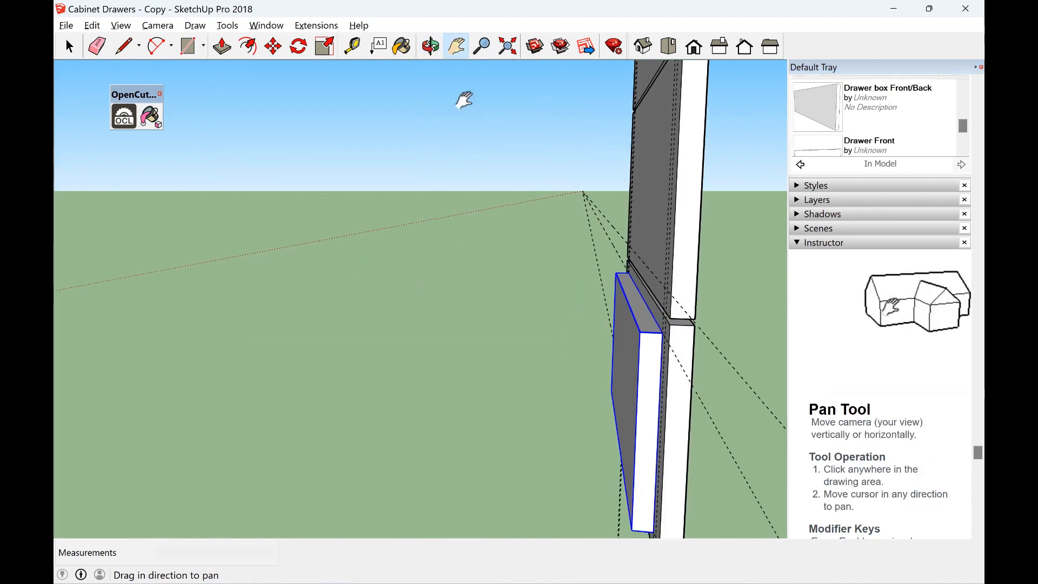
left_click(430, 46)
left_click_drag(294, 209, 105, 214)
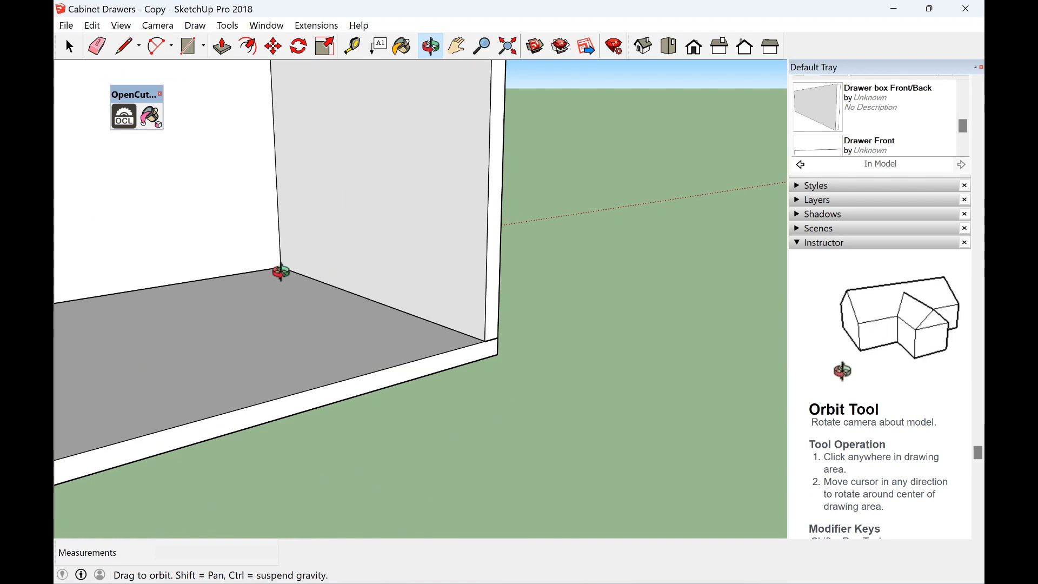
left_click(352, 46)
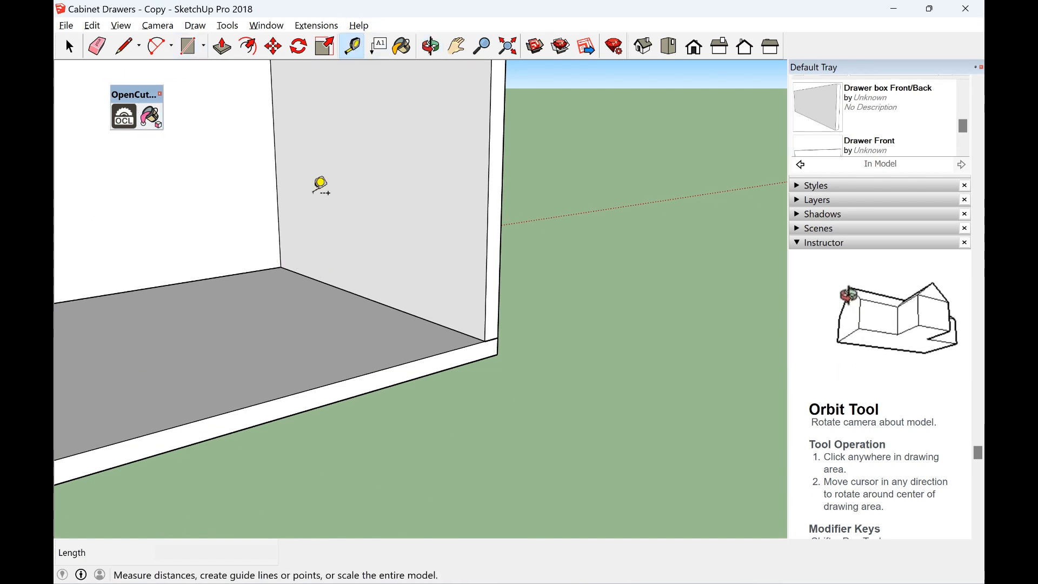
left_click(280, 267)
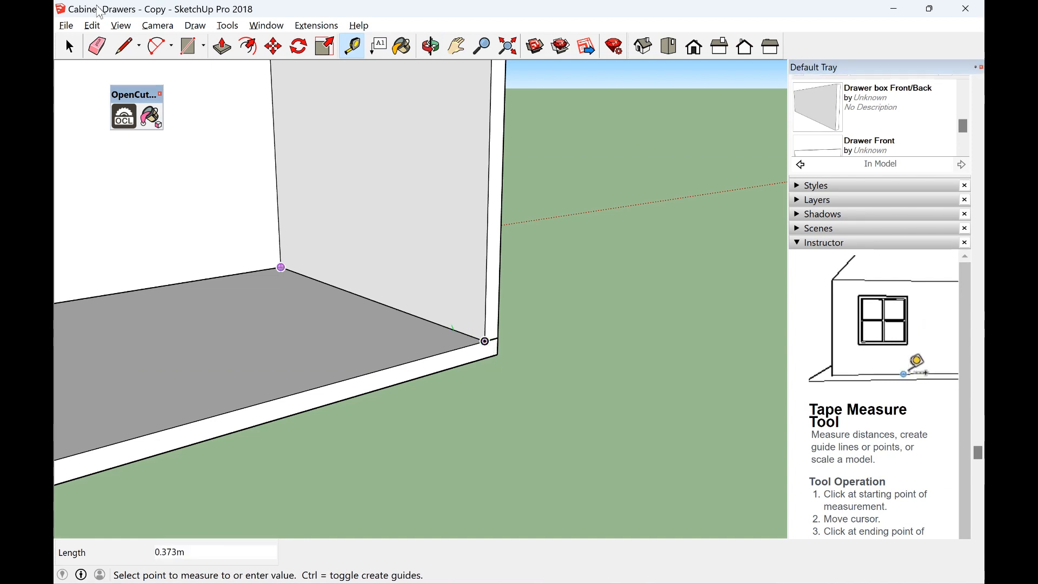
left_click(70, 46)
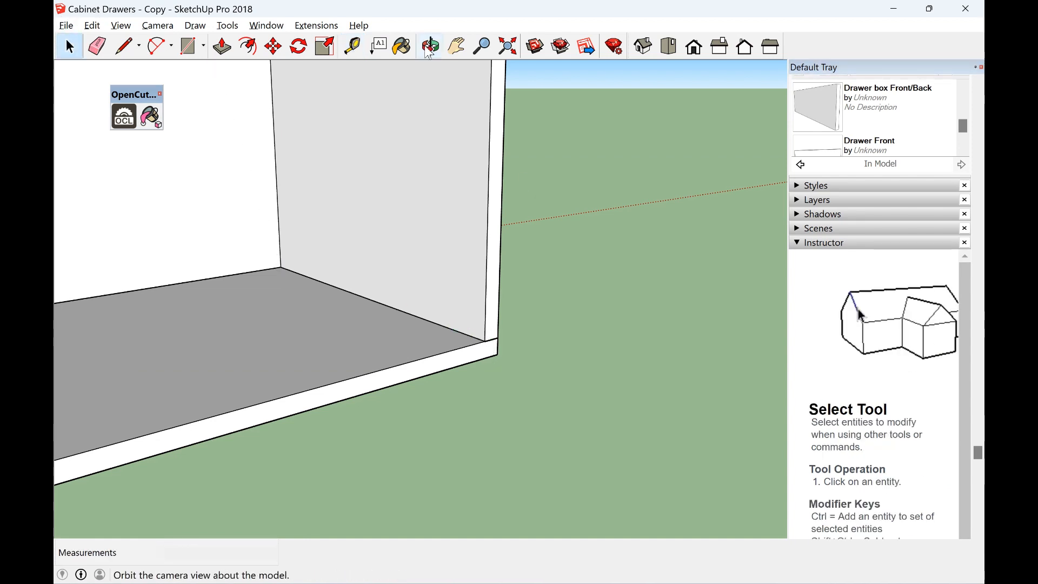
Draw a 0.018 by 0.174 m rectangle on the lower drawer front, between the Front/Back board's end and the adjacent vertical guide
scroll(449, 136, "down", 5)
left_click(431, 46)
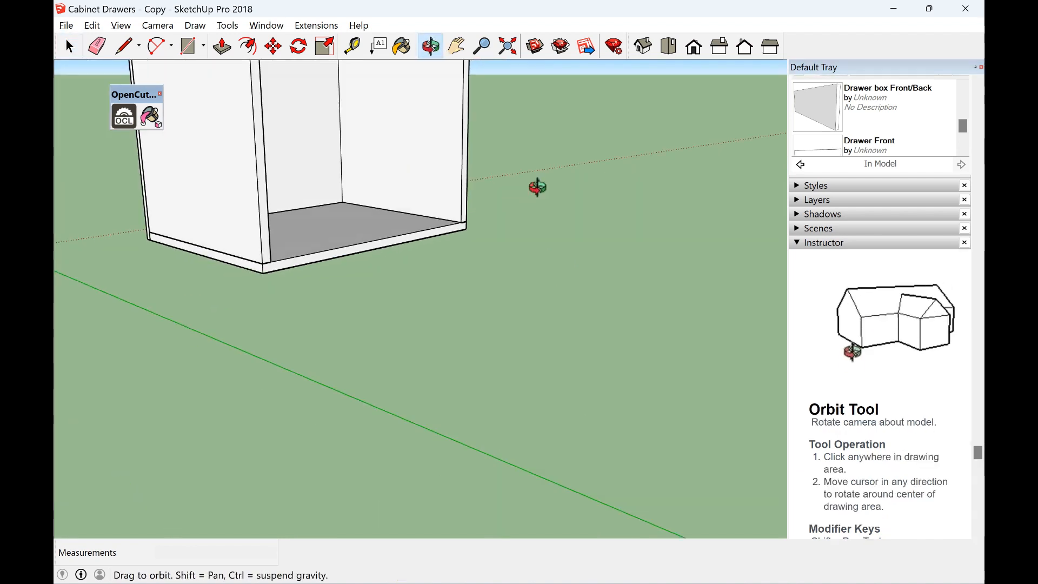
left_click_drag(537, 186, 713, 167)
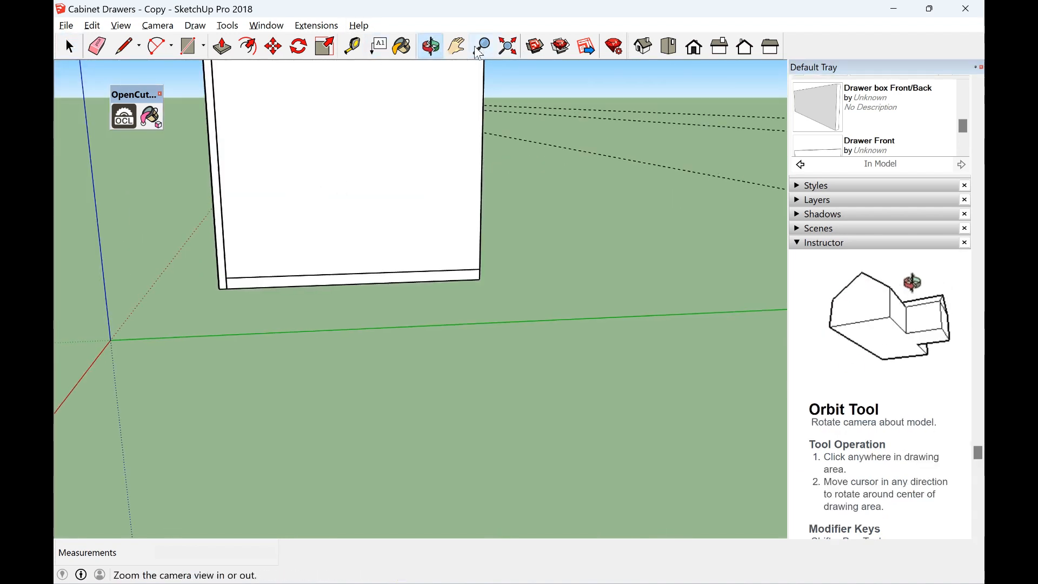
left_click(456, 47)
left_click_drag(498, 107, 65, 185)
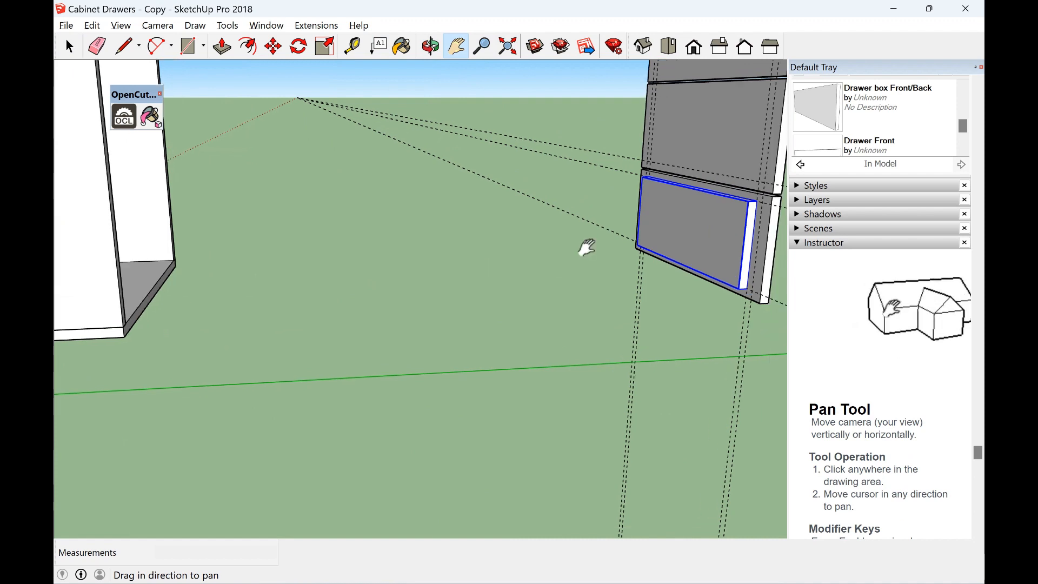
left_click_drag(584, 248, 436, 265)
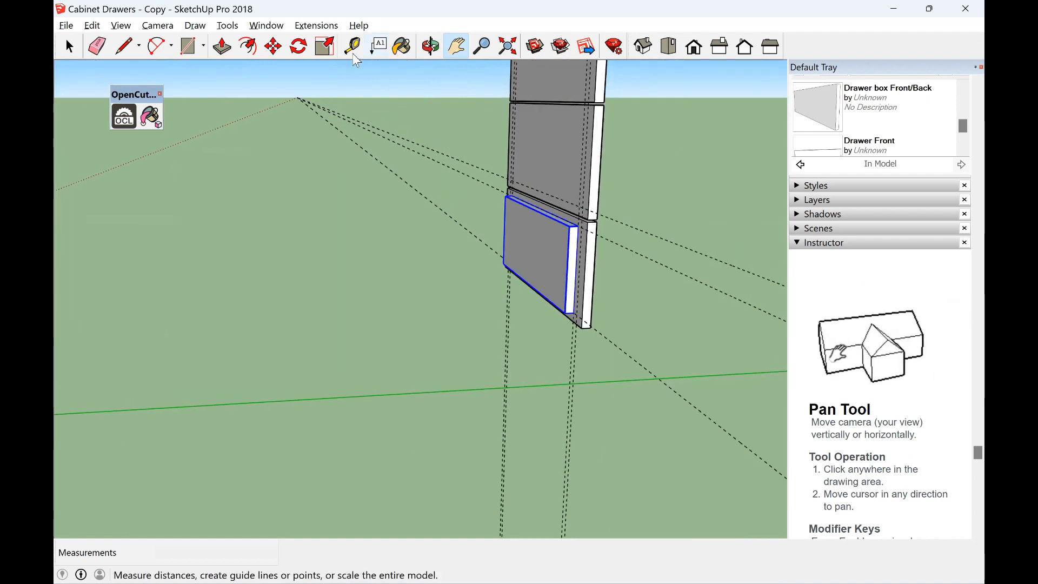
left_click(429, 47)
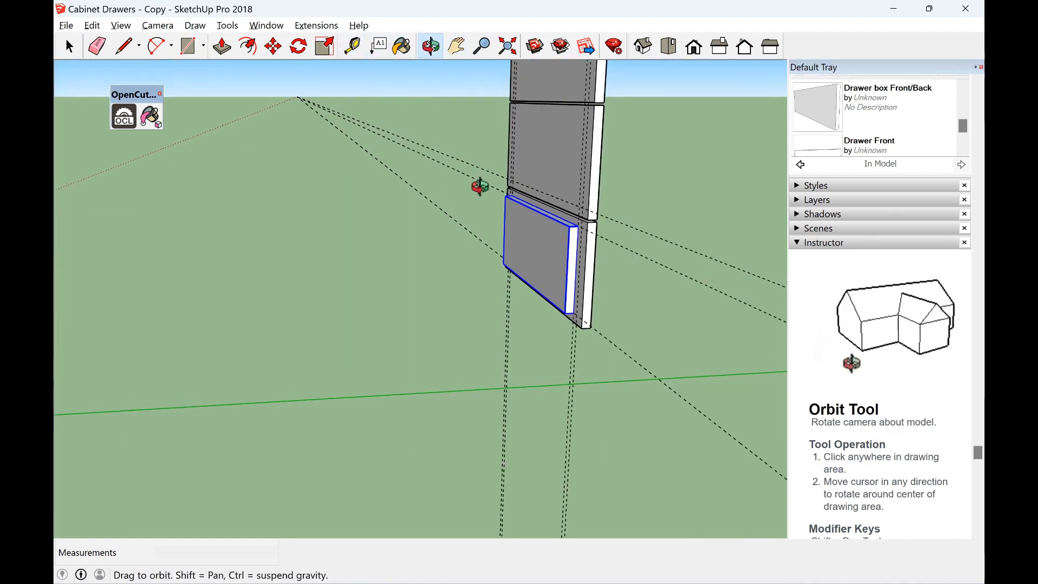
left_click_drag(477, 186, 530, 208)
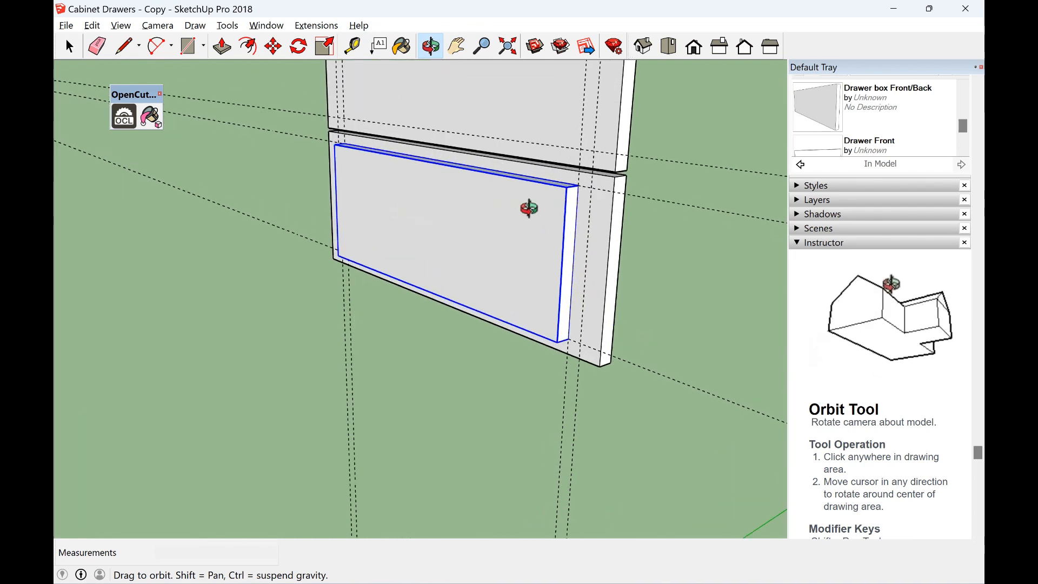
left_click(188, 46)
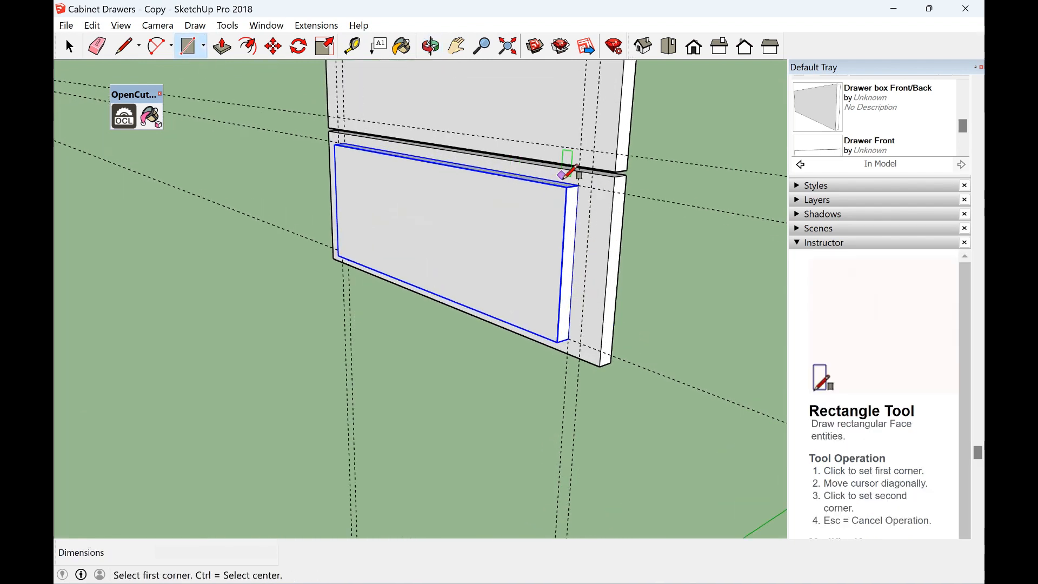
left_click(578, 186)
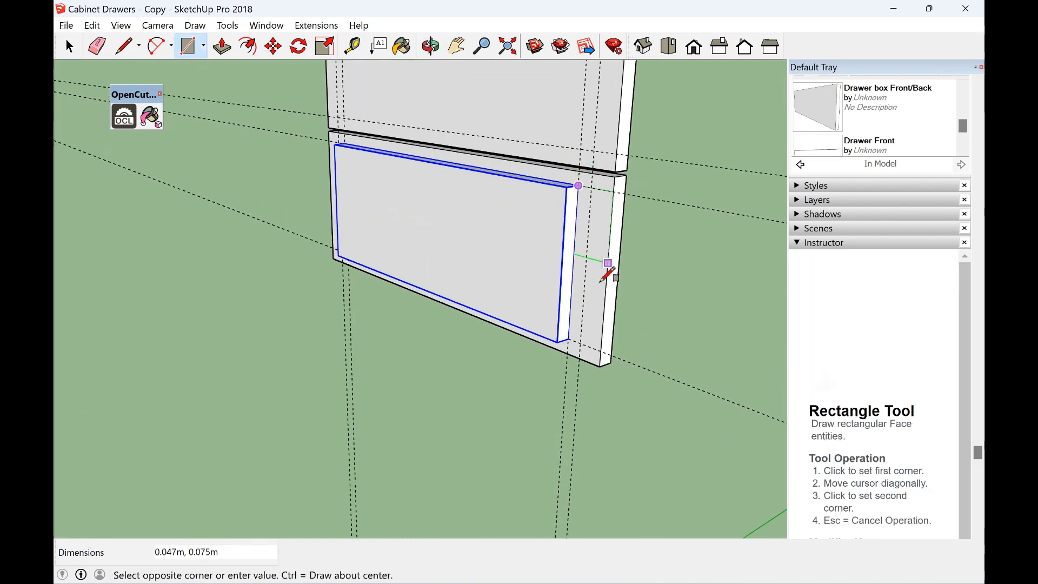
left_click(580, 343)
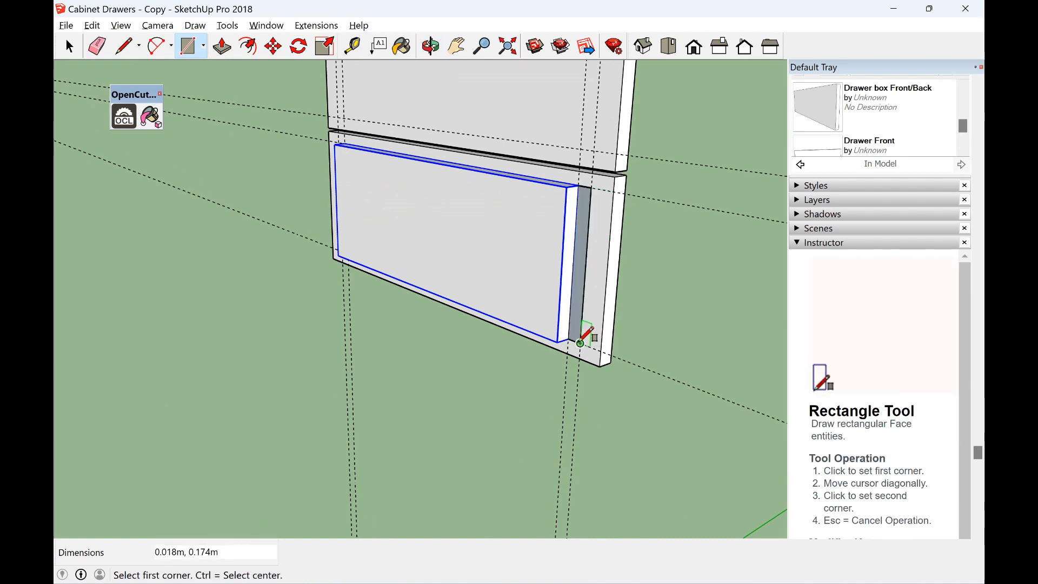
Extrude the narrow rectangle outward from the lower drawer front by 0.410 m using Push/Pull
left_click(221, 46)
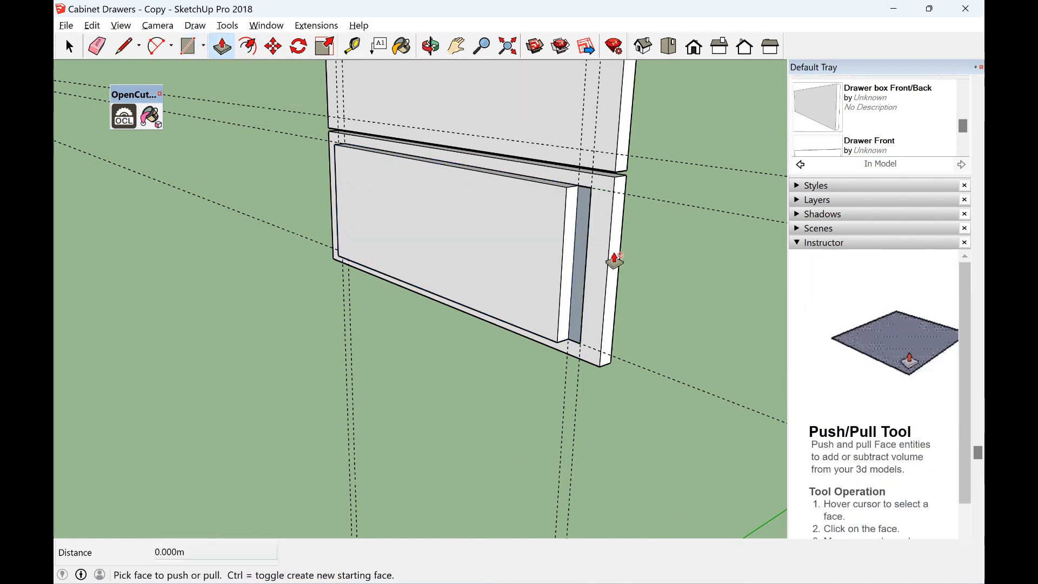
left_click(586, 268)
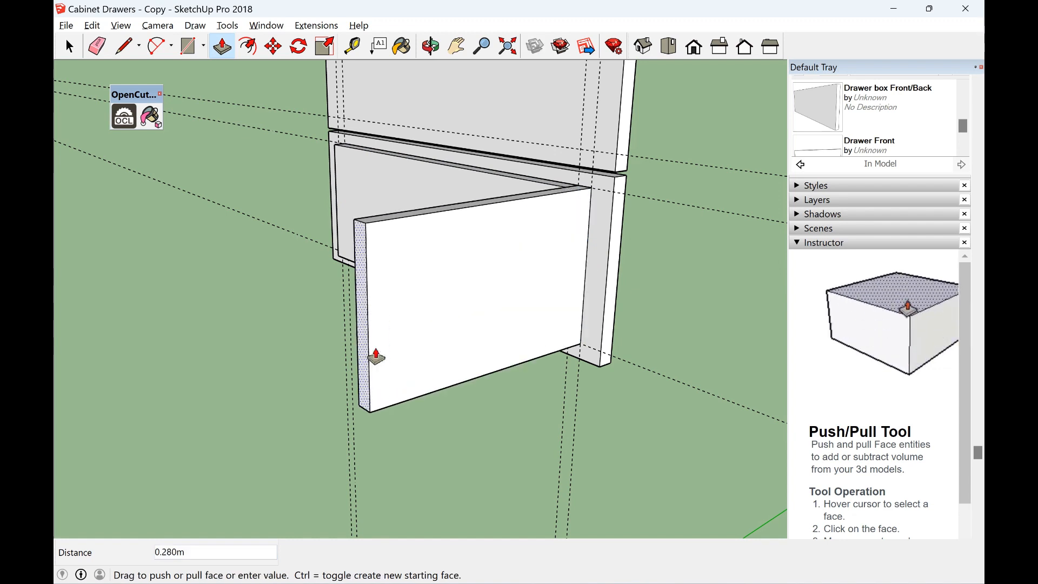
type(".410")
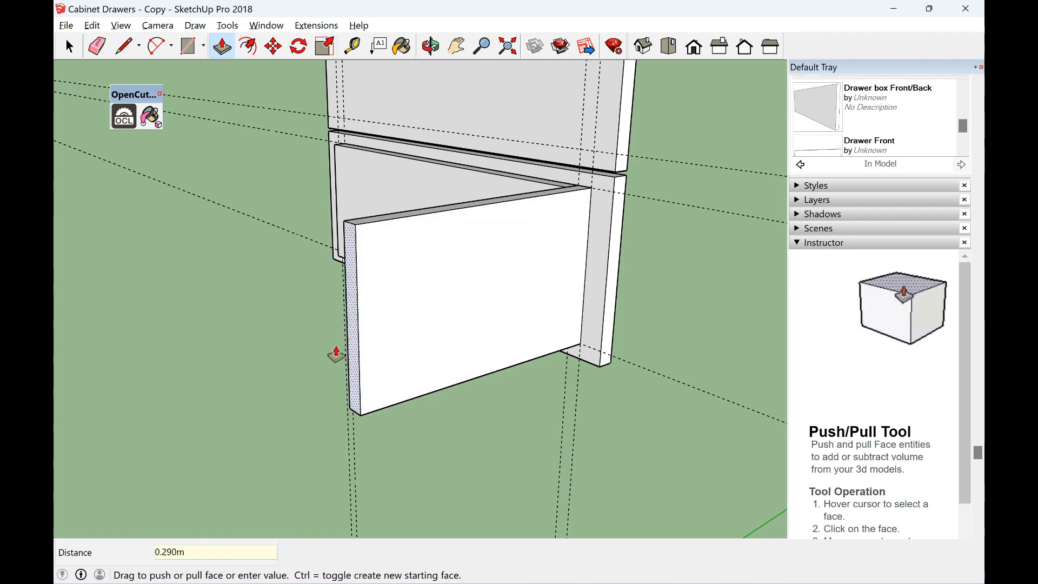
type(".41")
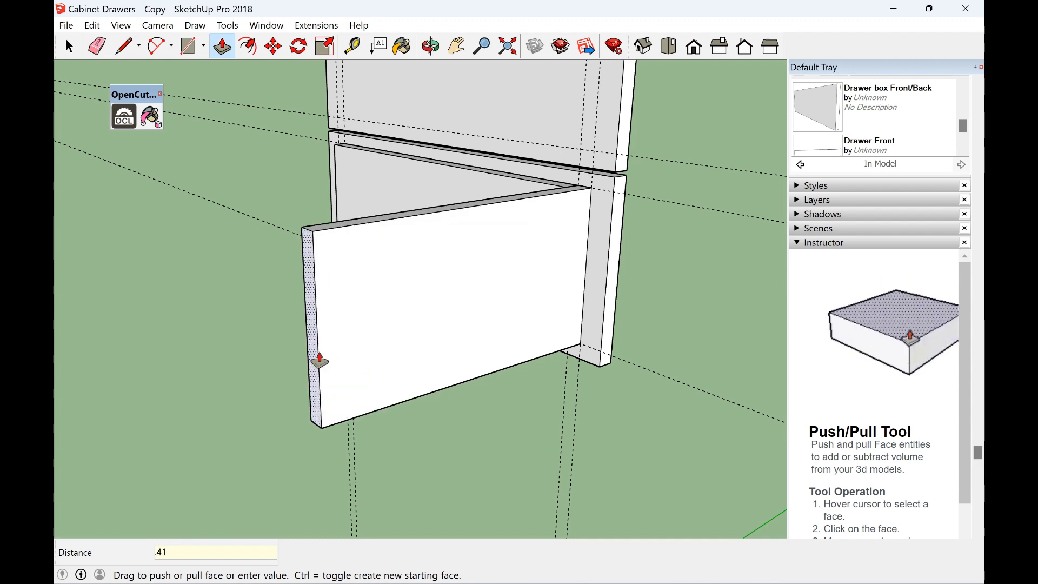
key("Return")
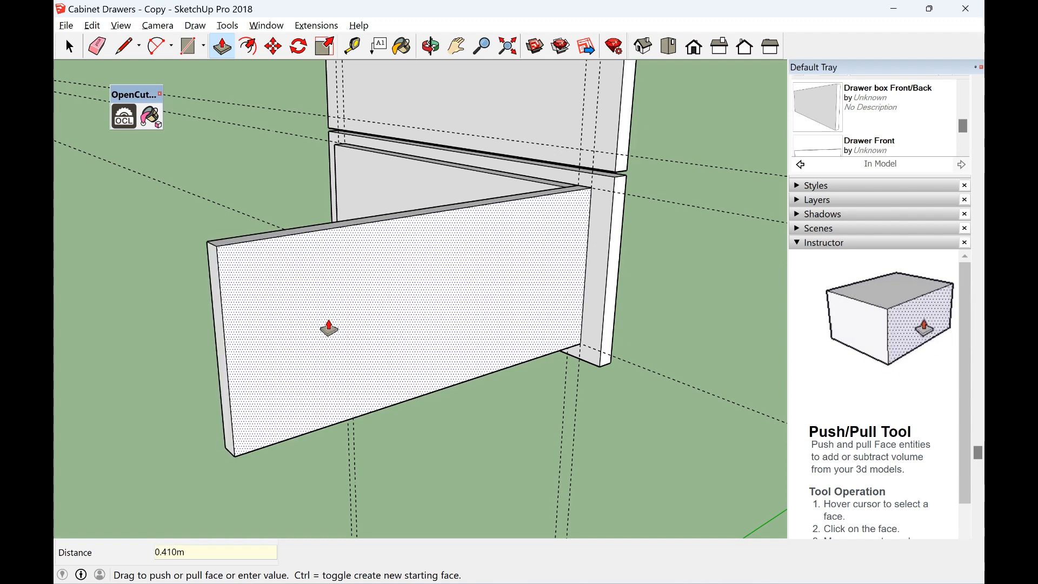
Select the whole extruded side board and make it a component named "Drawer box side"
left_click(66, 54)
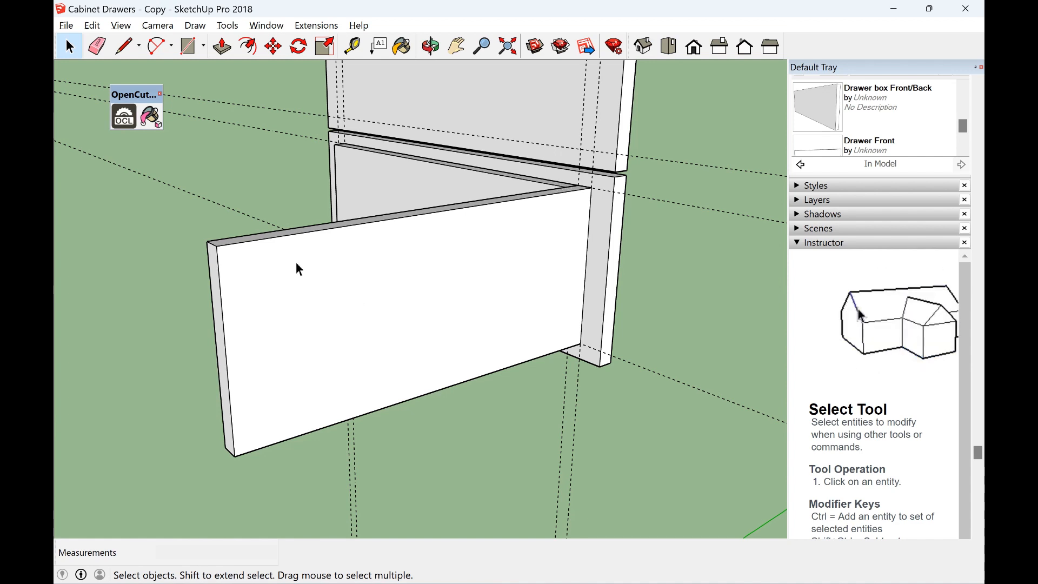
left_click(269, 258)
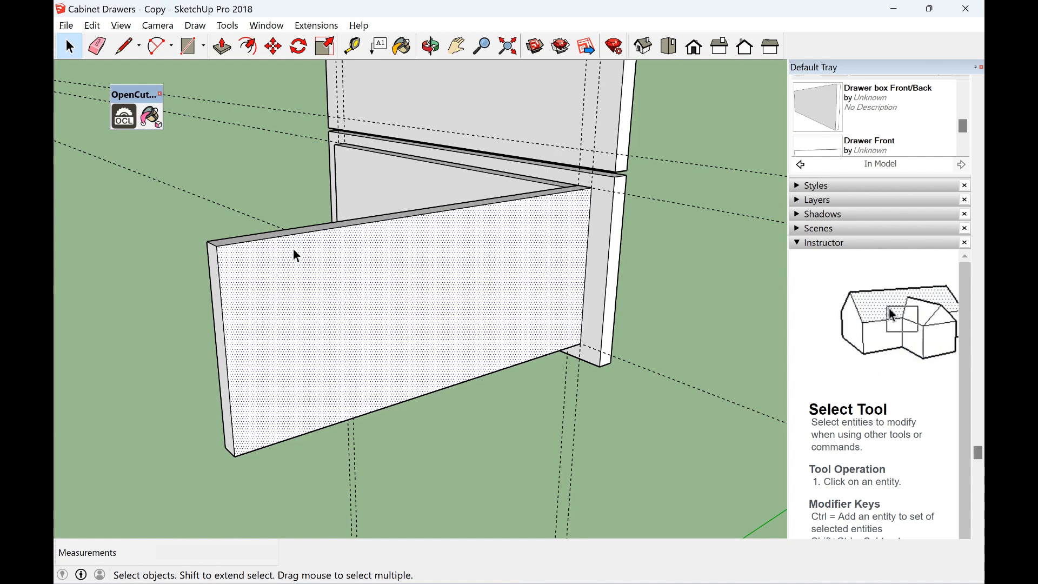
double_click(347, 248)
double_click(439, 212)
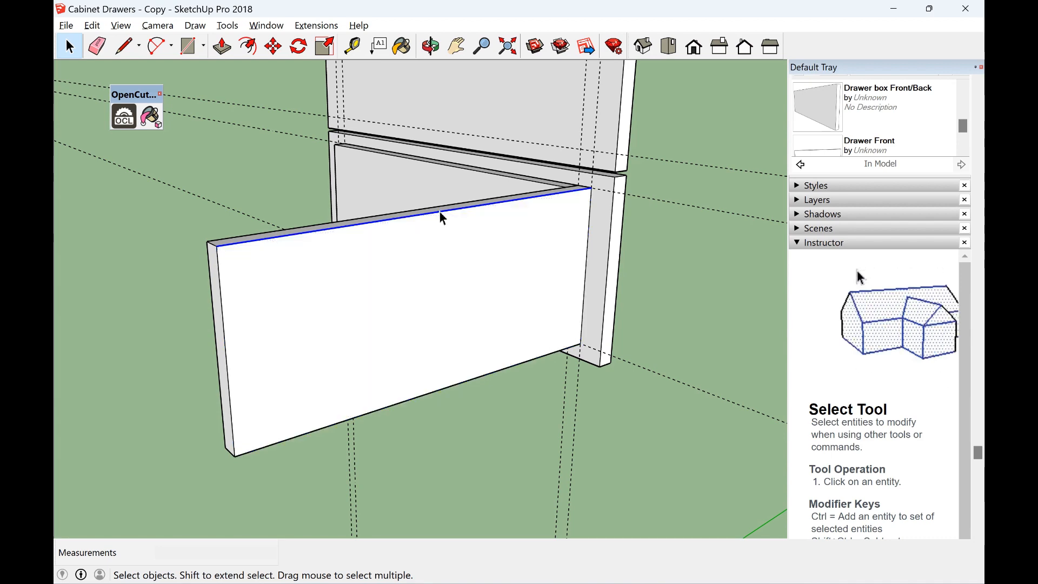
triple_click(355, 270)
right_click(356, 275)
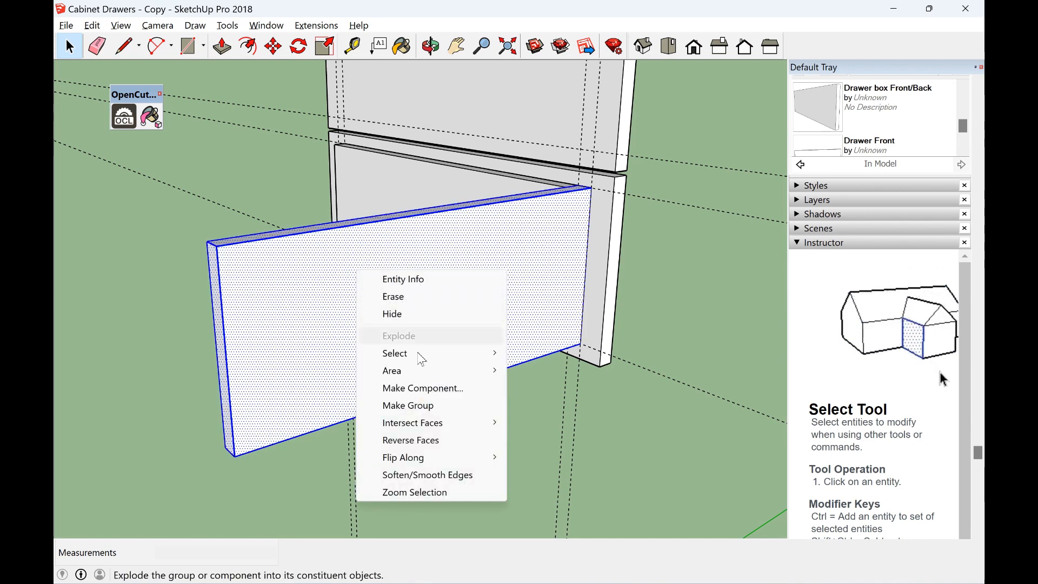
left_click(424, 388)
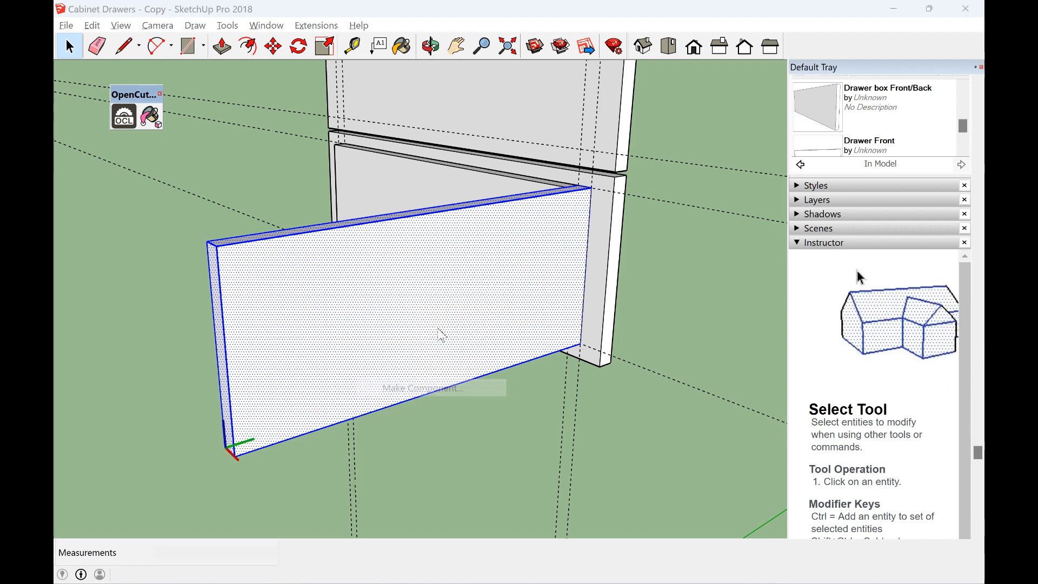
type("D")
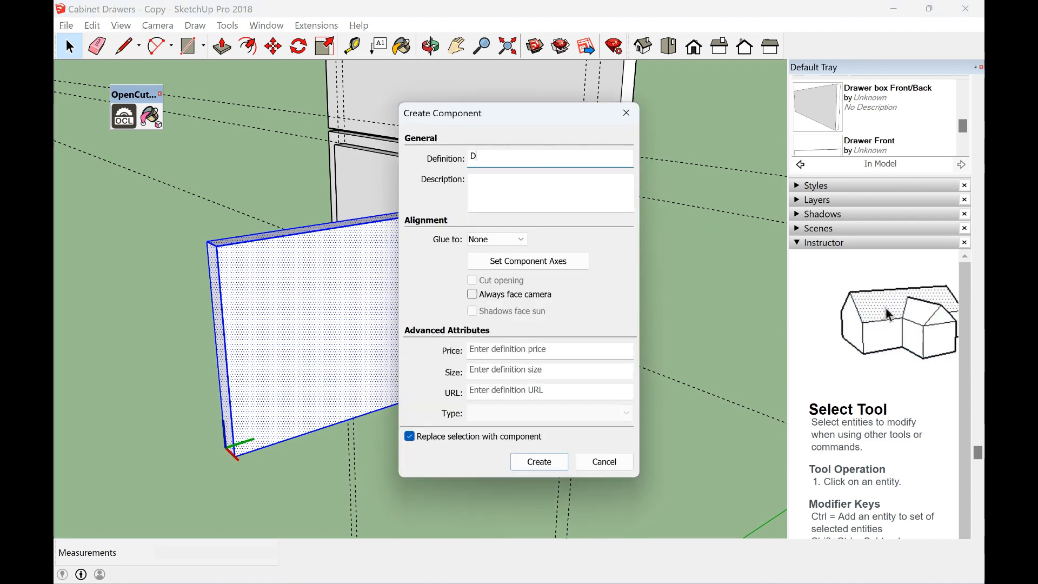
type("rawer bo")
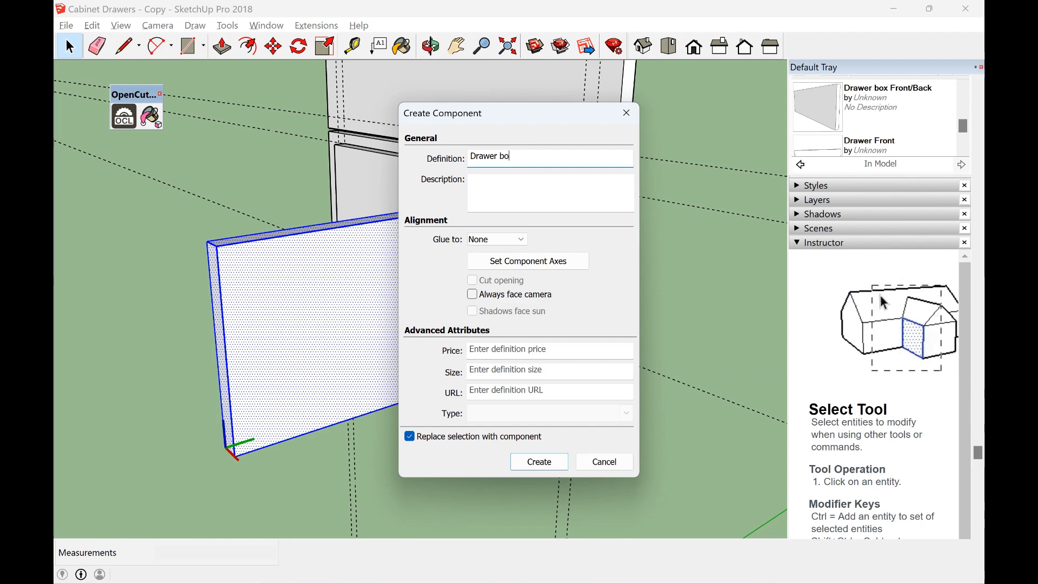
type("x side")
key("Return")
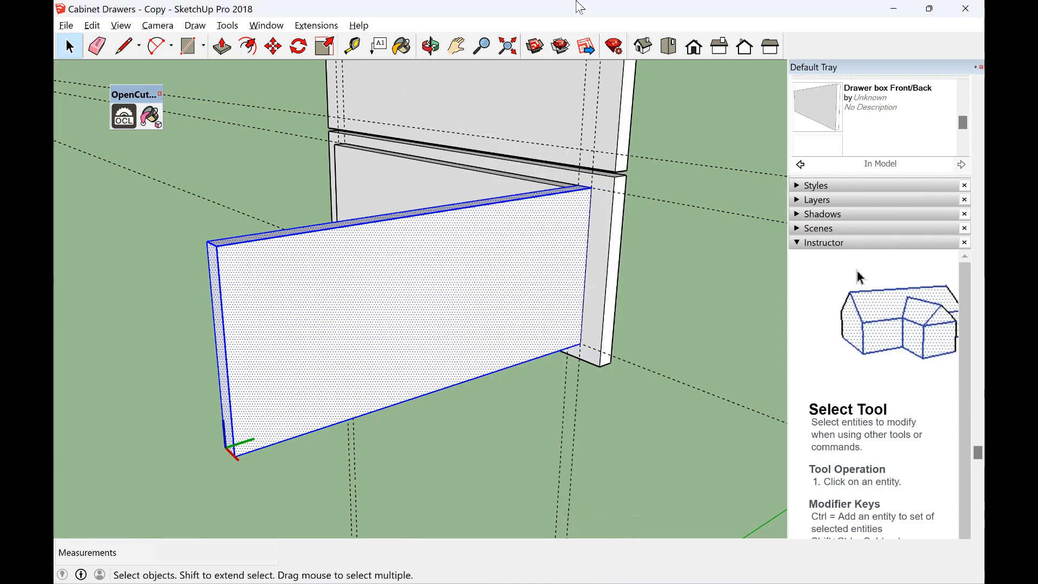
Insert a second "Drawer box side" from the in-model components and move its lower corner to the guides at the Front/Back board's free end
left_click(431, 47)
left_click_drag(271, 173, 364, 281)
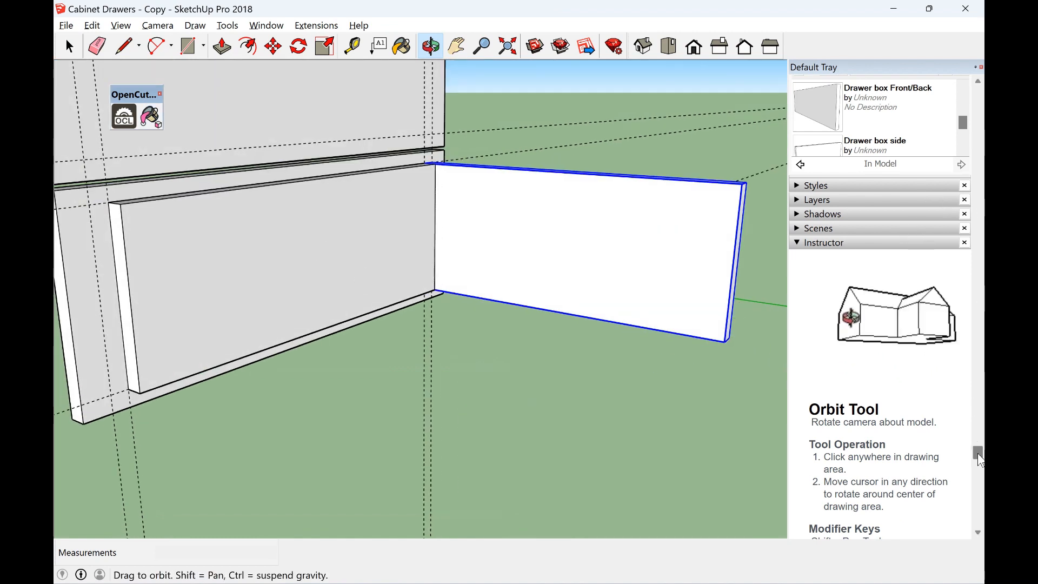
left_click_drag(978, 454, 977, 347)
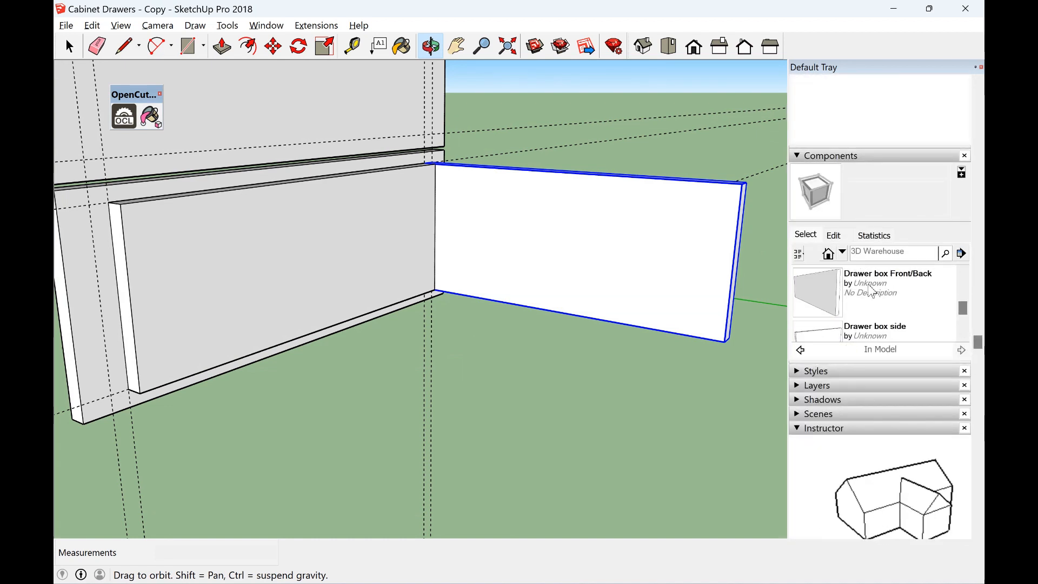
left_click(843, 254)
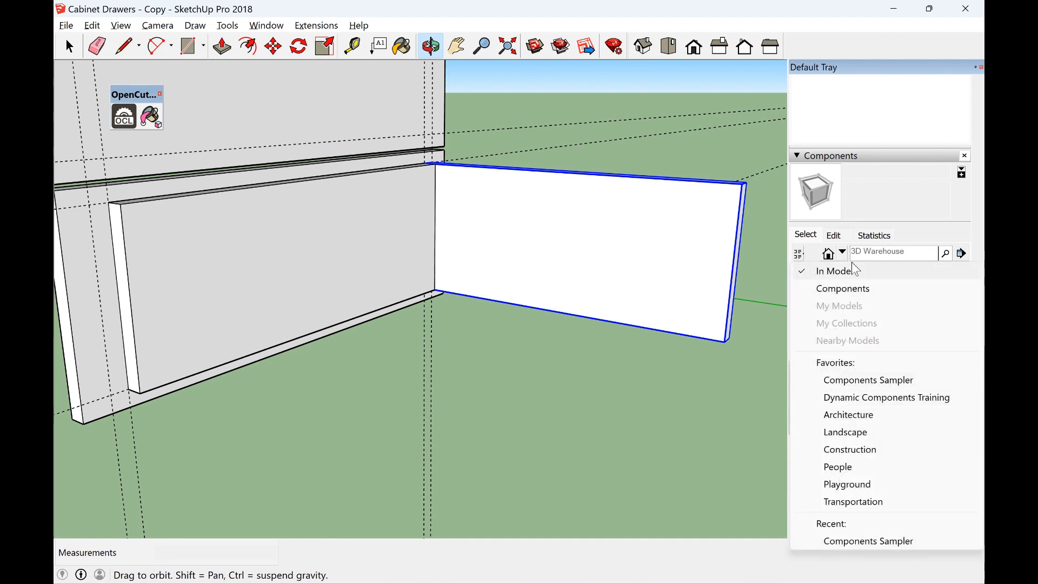
left_click(852, 273)
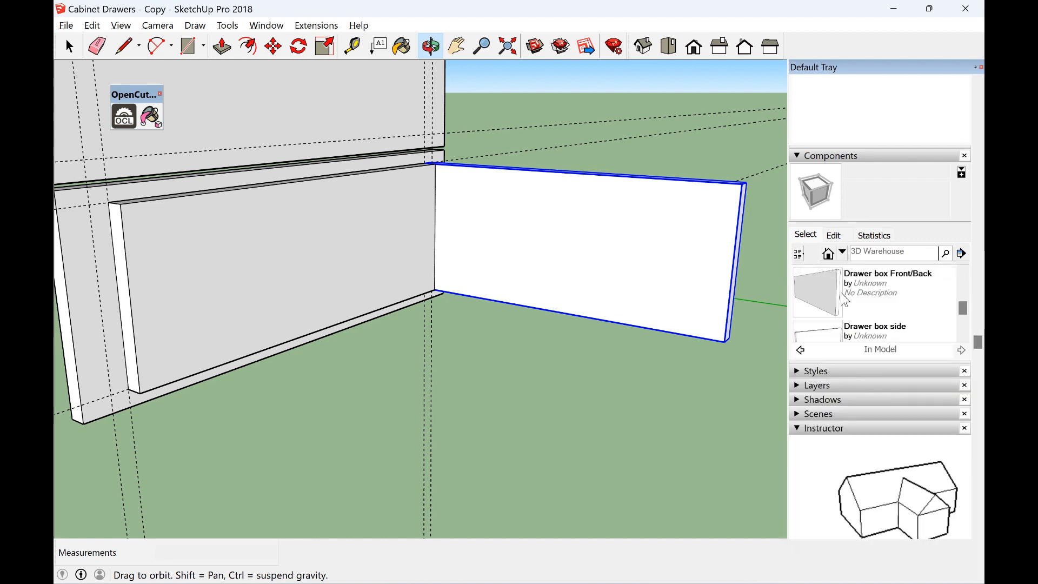
left_click(886, 295)
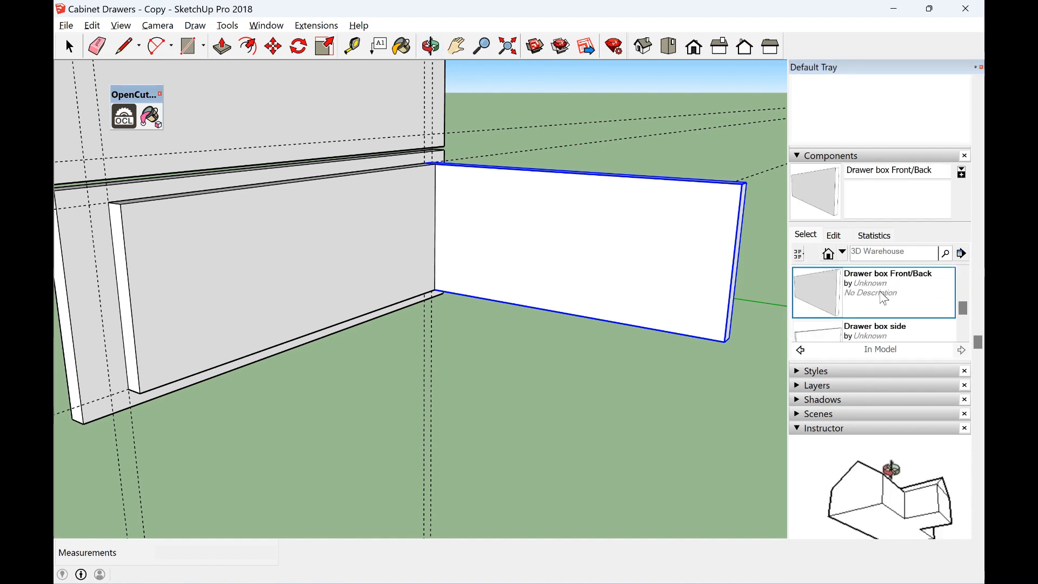
left_click(895, 330)
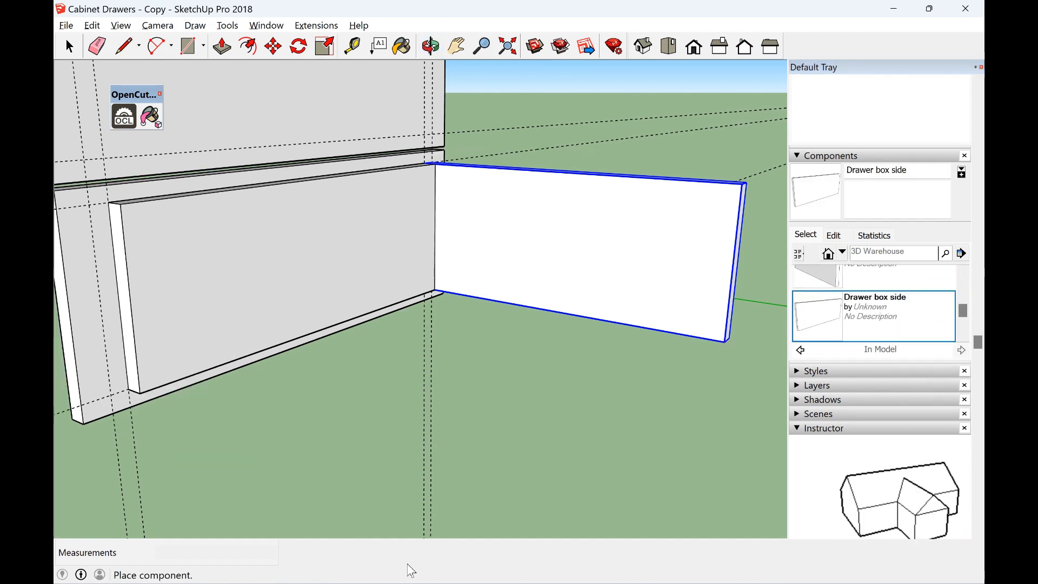
left_click(424, 452)
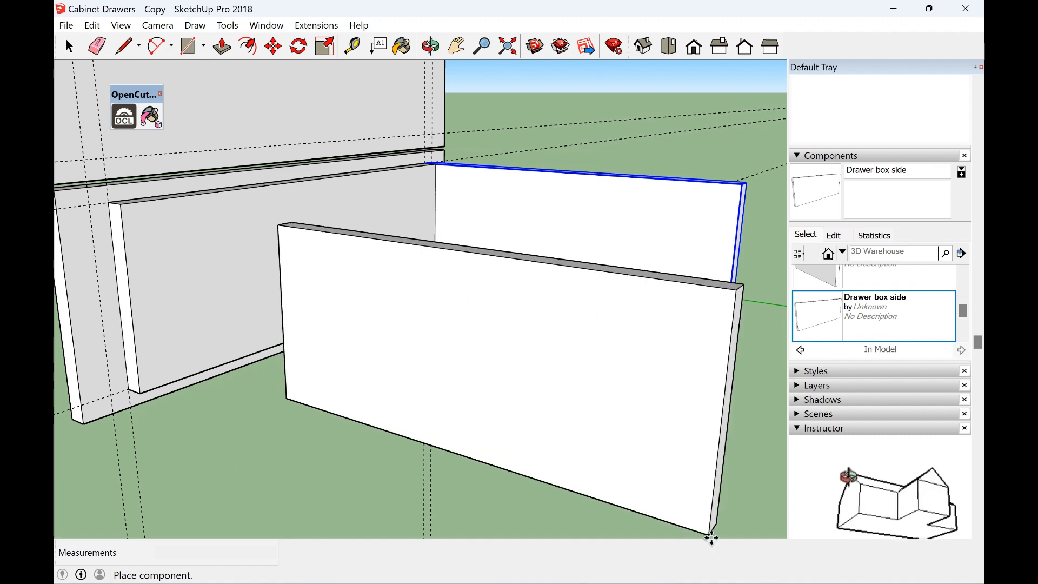
left_click(711, 537)
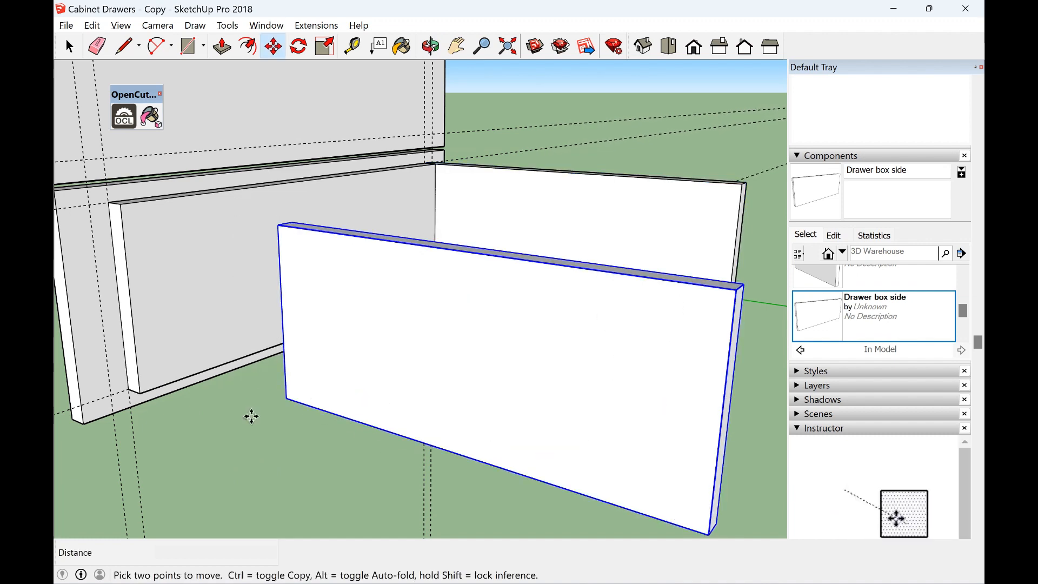
left_click(291, 396)
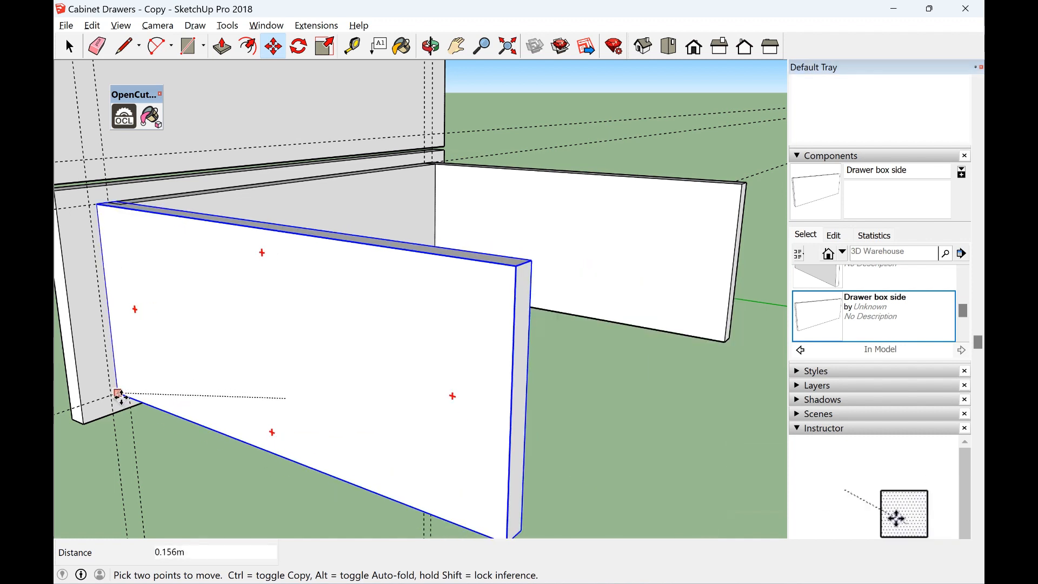
left_click(111, 396)
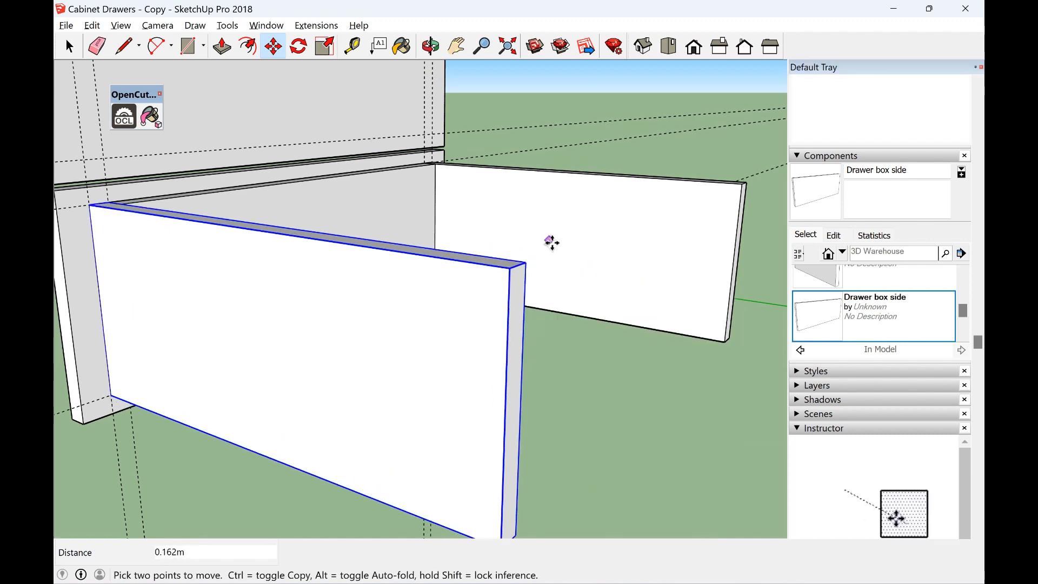
Insert a second "Drawer box Front/Back" component between the free ends of the two side boards to close the drawer box
scroll(551, 243, "down", 2)
left_click(832, 275)
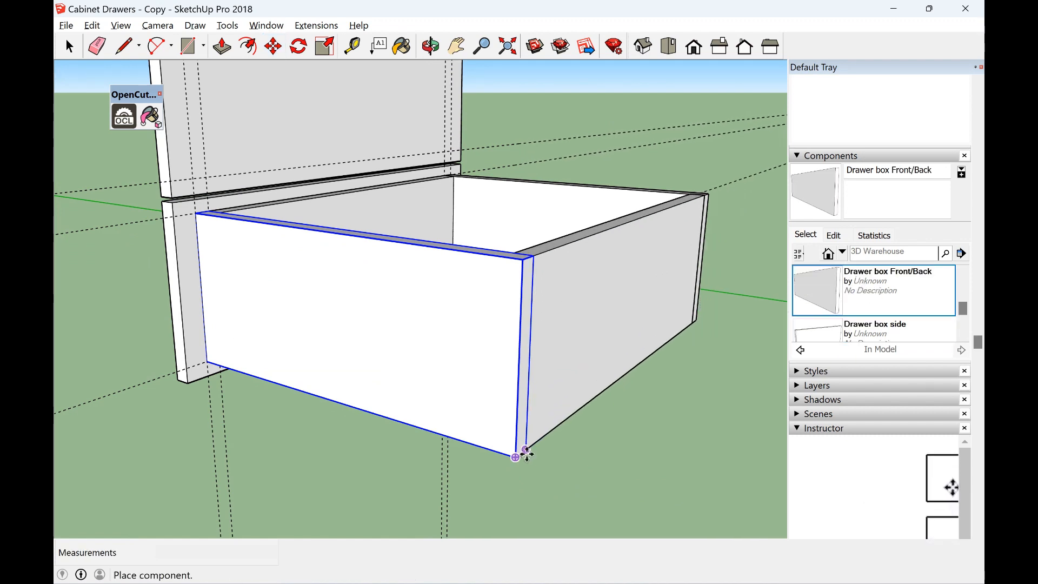
left_click(524, 453)
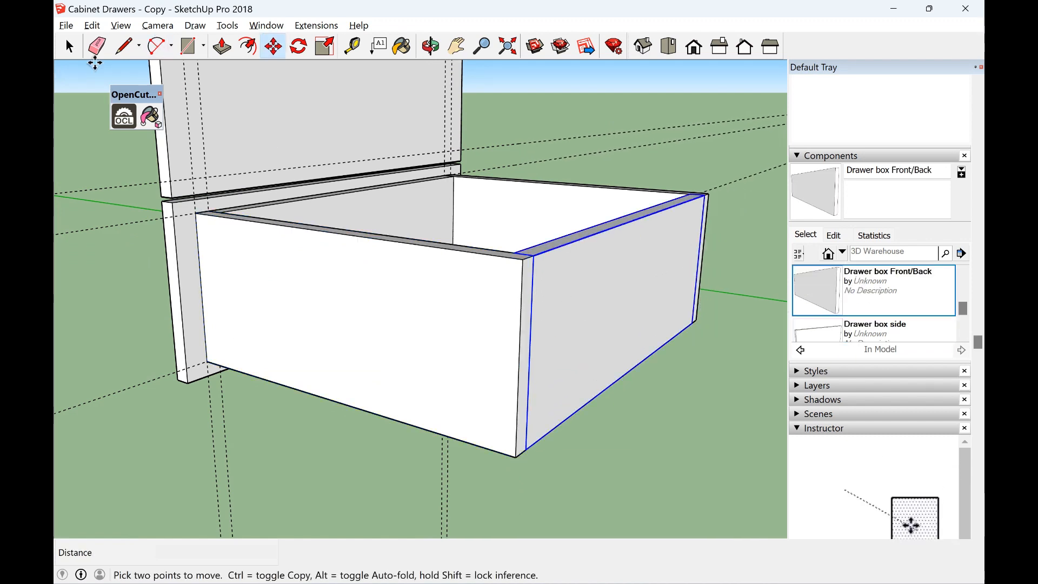
key("space")
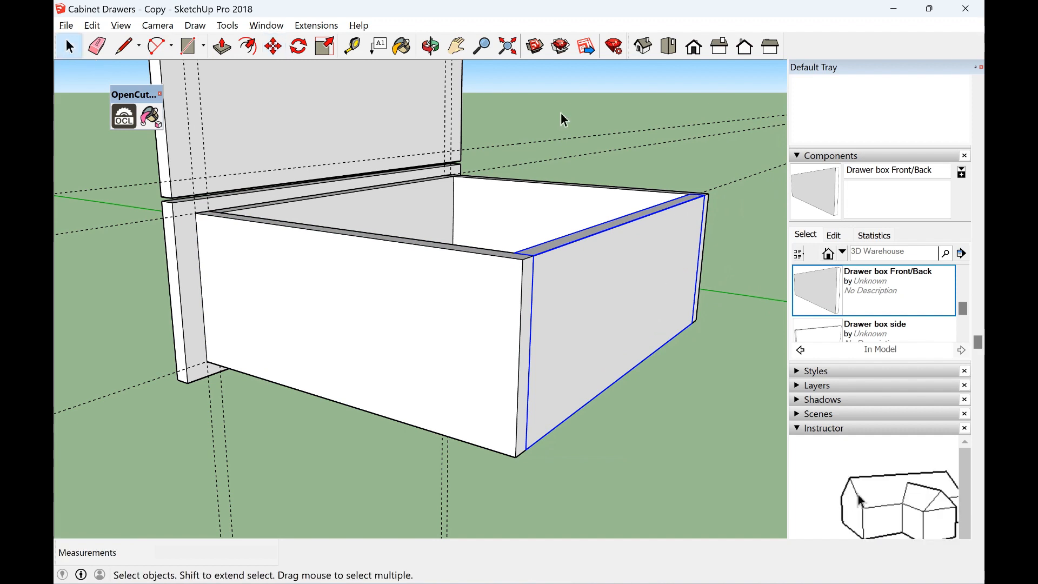
Examine the assembled drawer box from the outside and from its open underside
left_click(430, 45)
left_click_drag(595, 176, 521, 213)
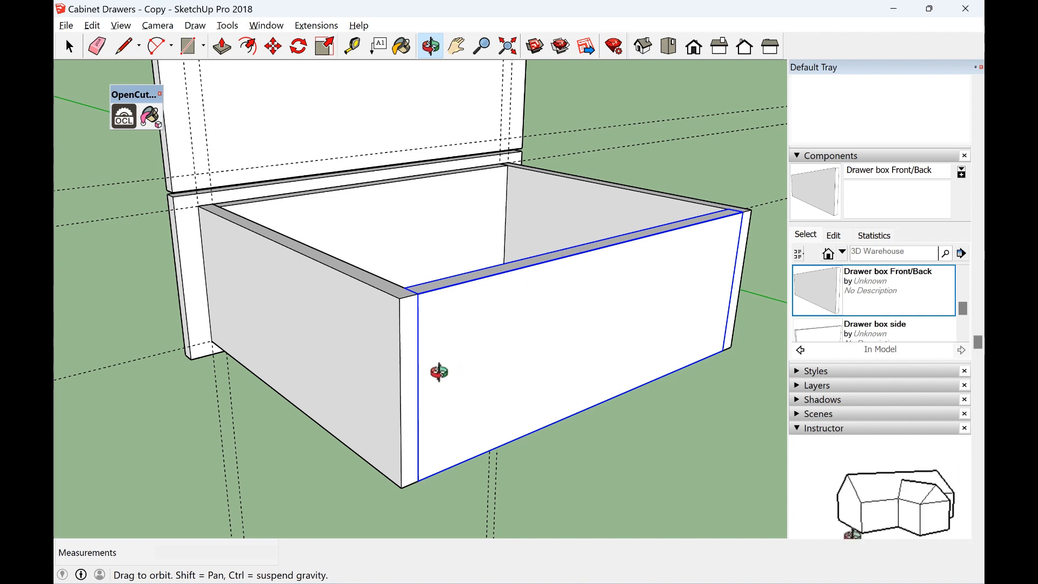
left_click_drag(429, 381, 518, 158)
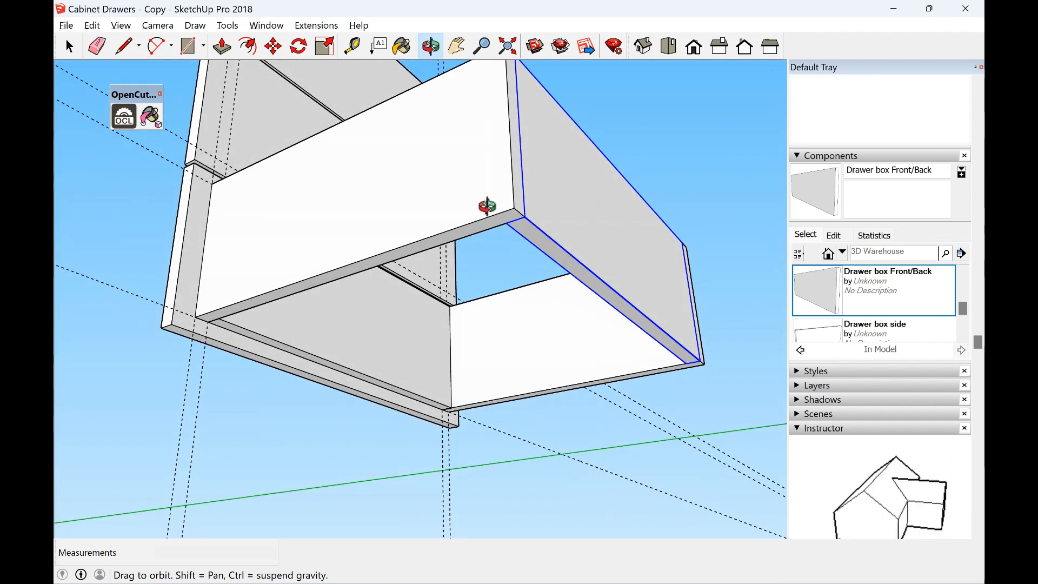
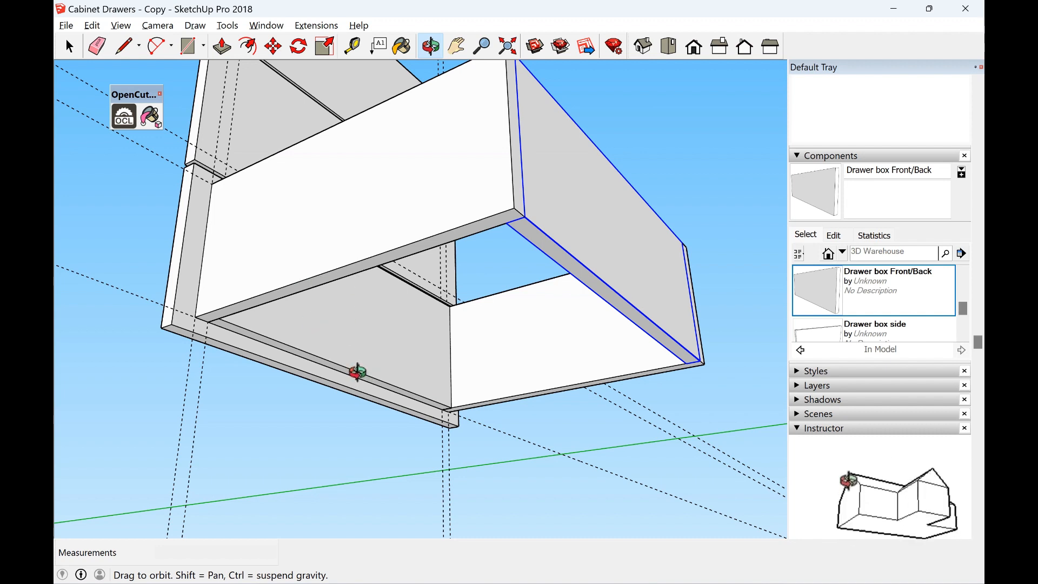
left_click(69, 47)
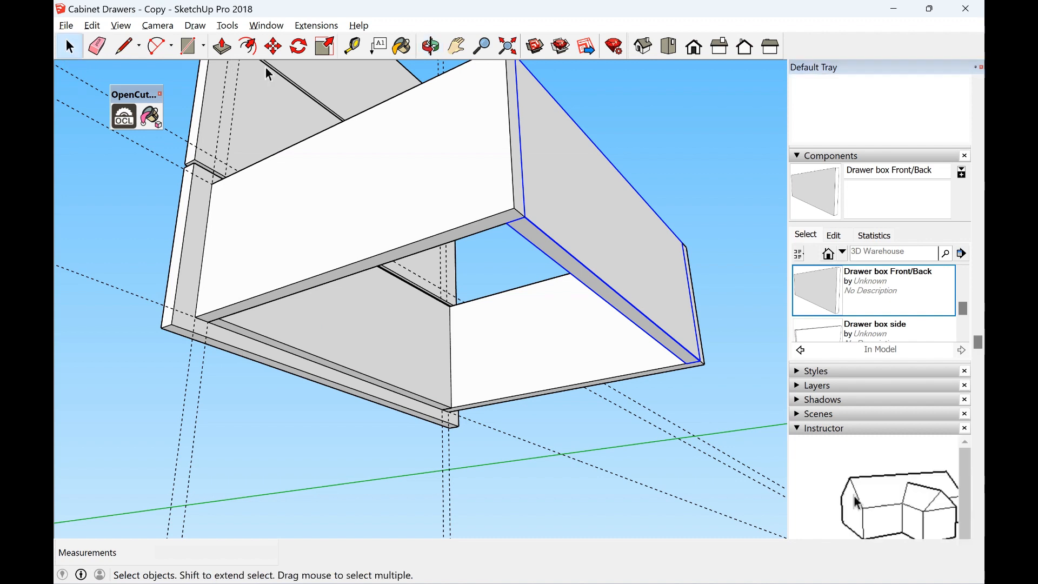
left_click(358, 47)
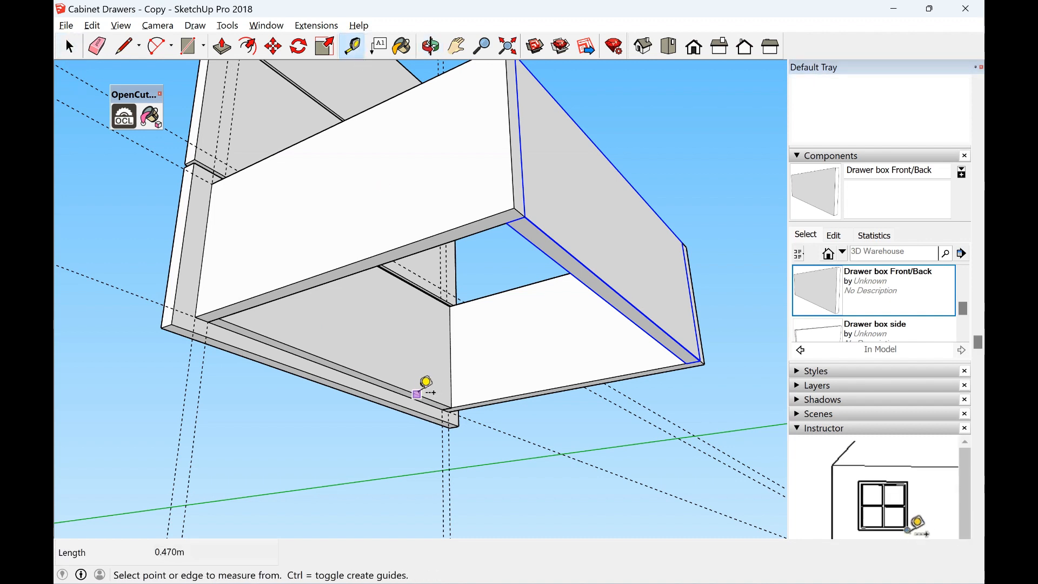
left_click(415, 393)
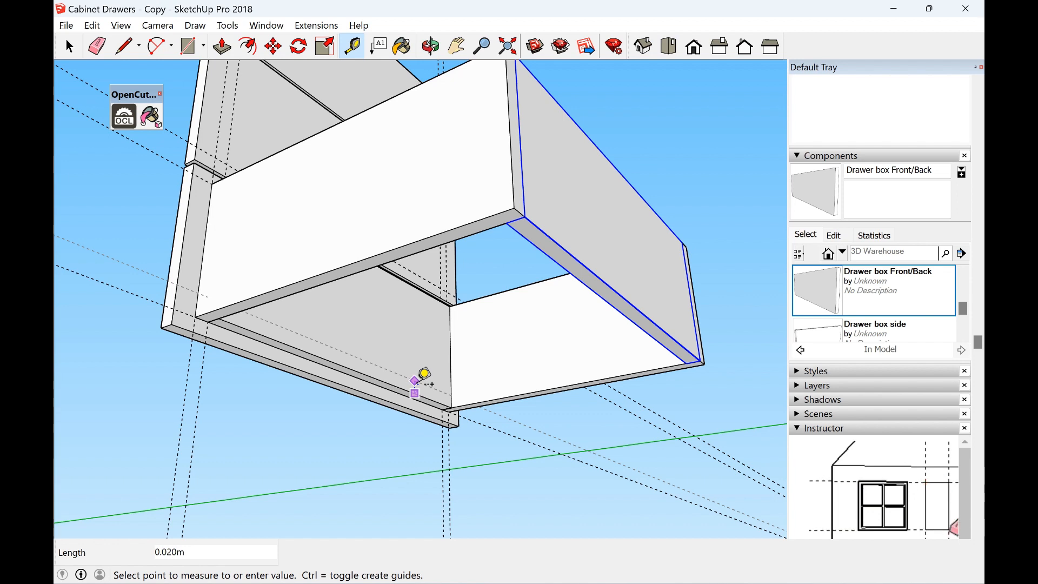
left_click(69, 46)
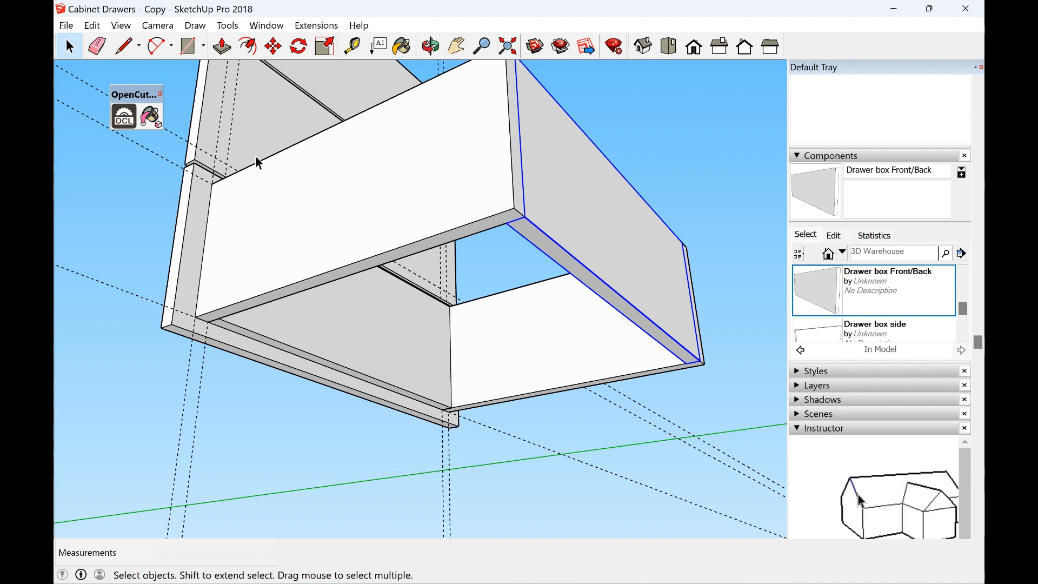
Place a guide 0.015 m above the bottom edge of the Front/Back board attached to the lower drawer front, on its inner face
left_click(352, 46)
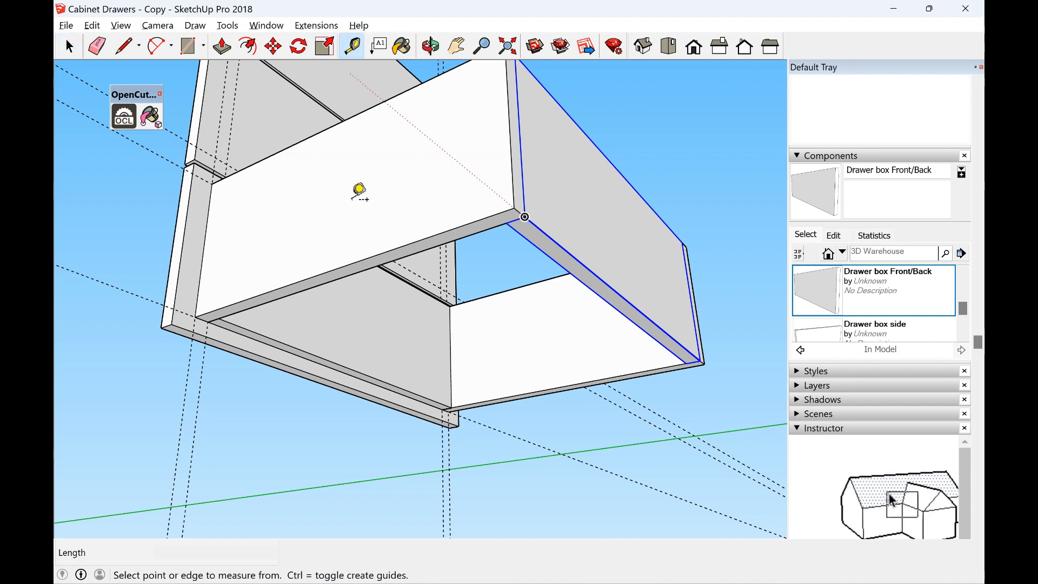
left_click(406, 389)
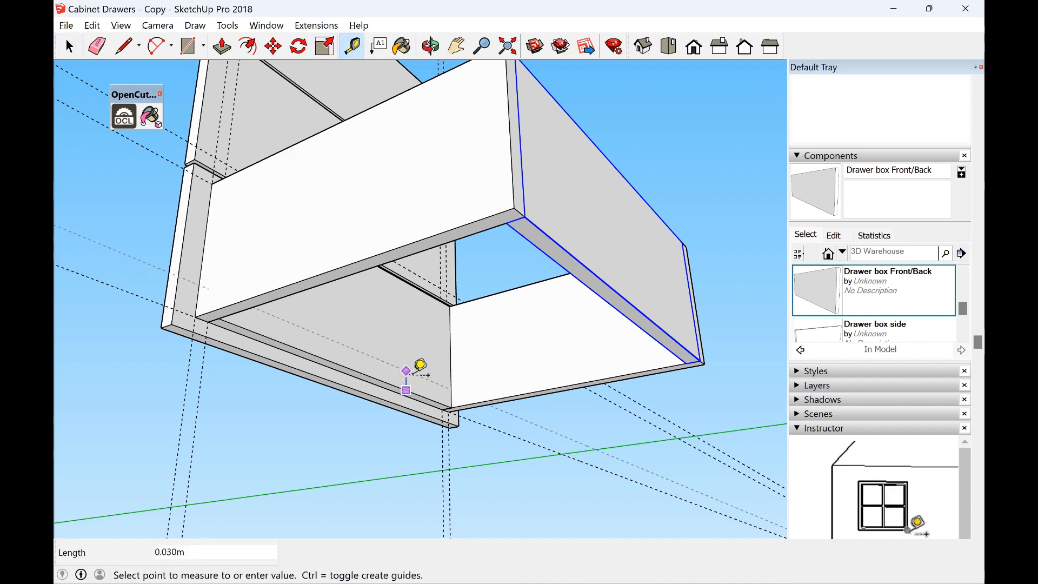
type(".015")
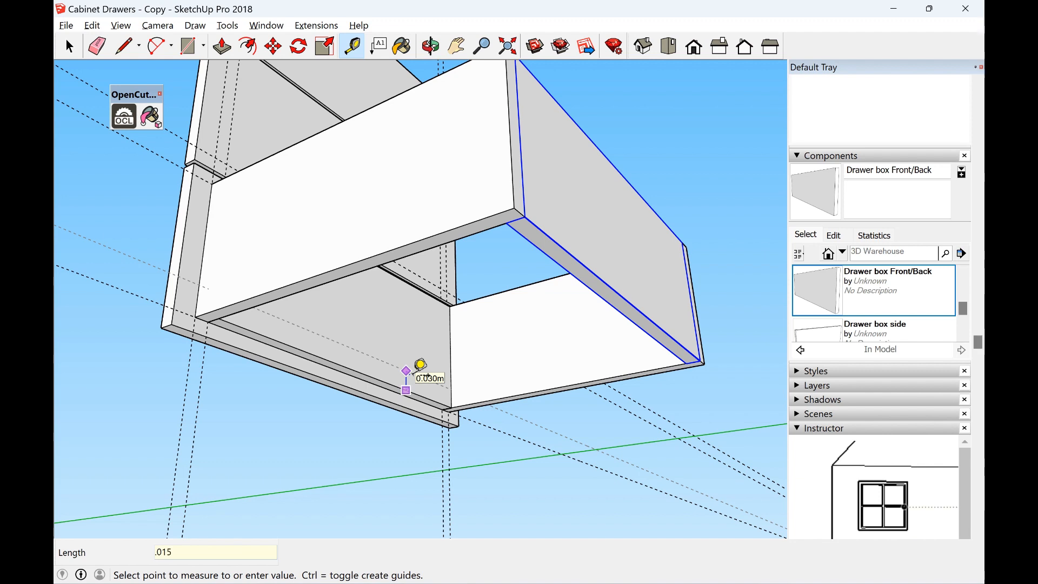
key("Return")
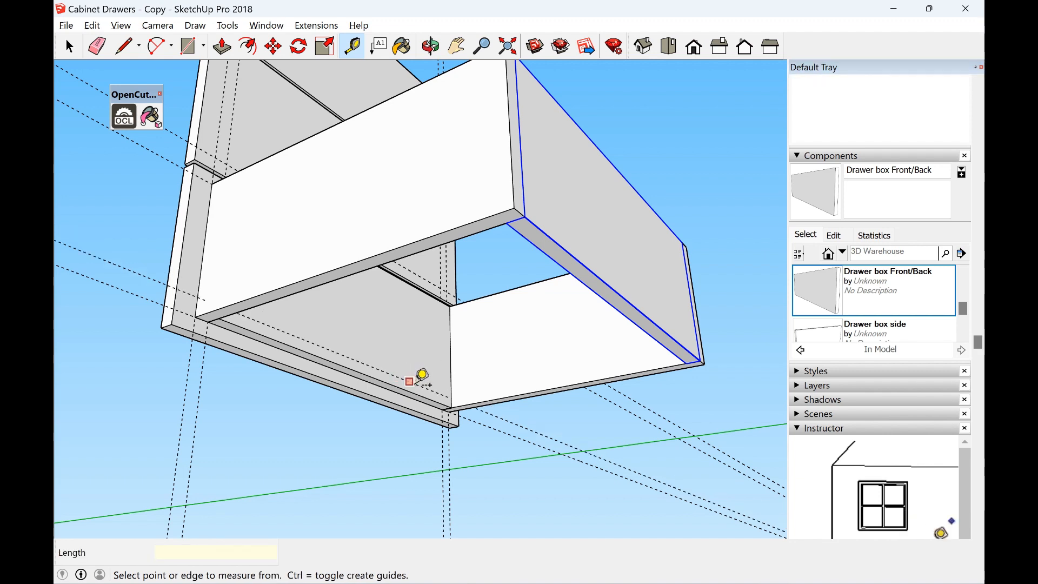
Place a second guide 0.009 m above the new guide on the Front/Back board's inner face
left_click(431, 385)
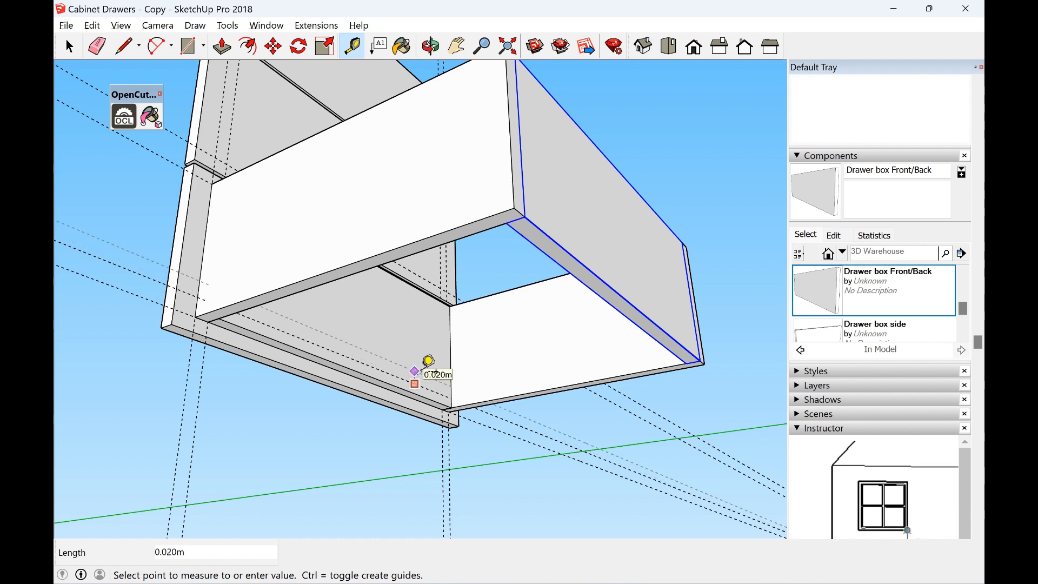
type("0.")
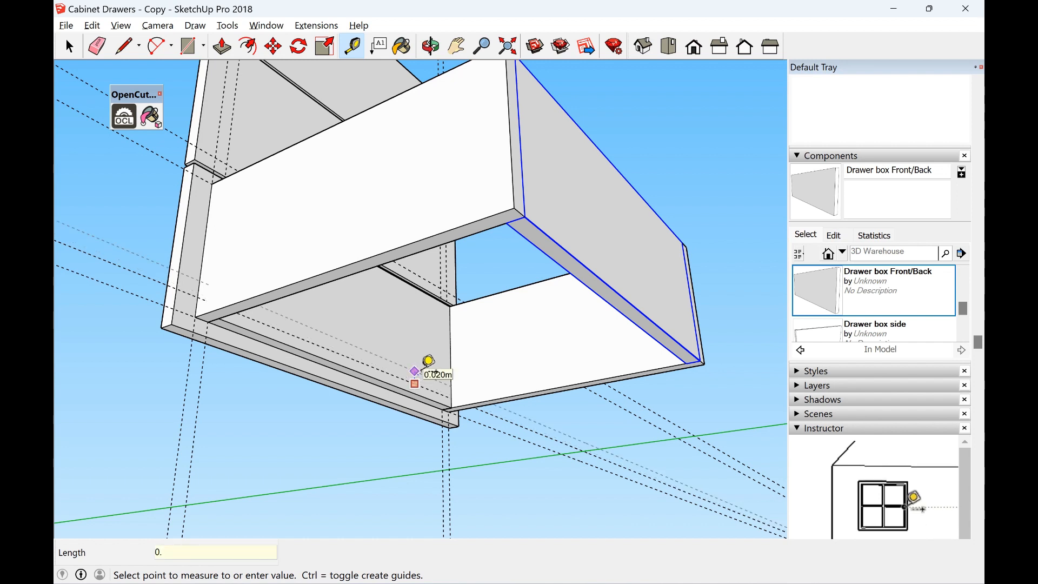
key("BackSpace")
key("BackSpace")
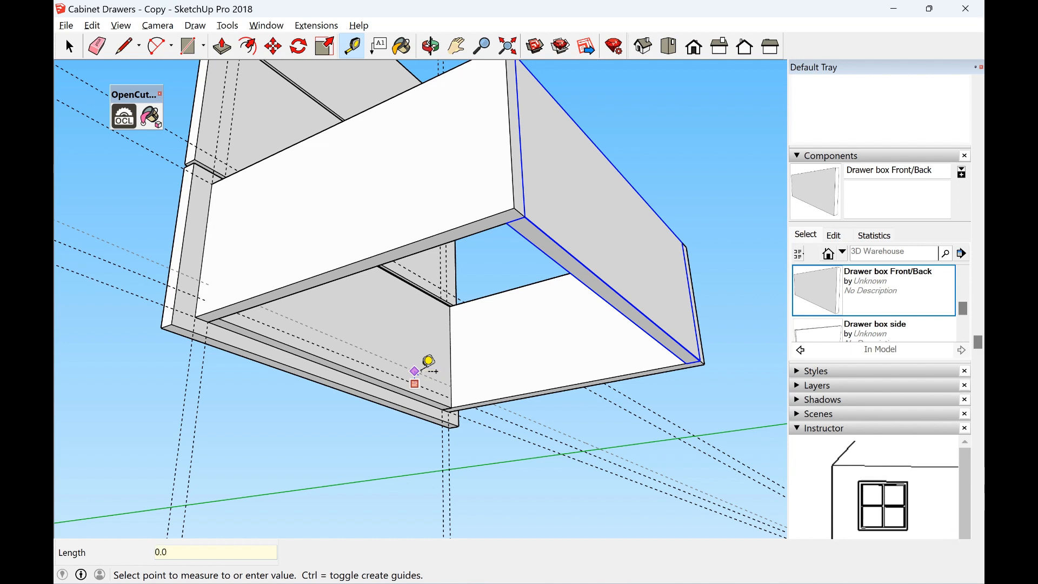
type("0.009")
key("Return")
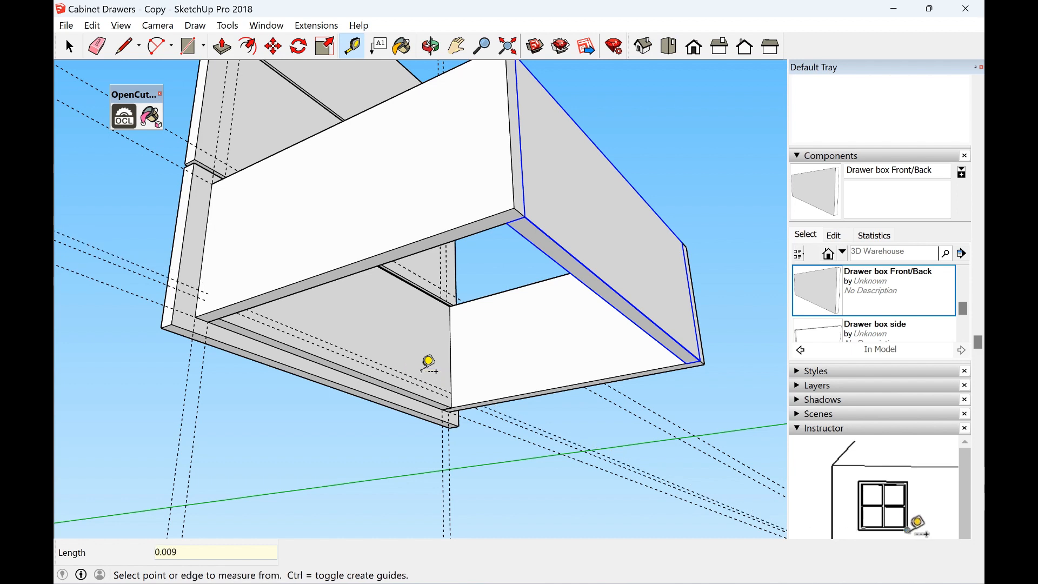
scroll(443, 391, "up", 3)
left_click(447, 415)
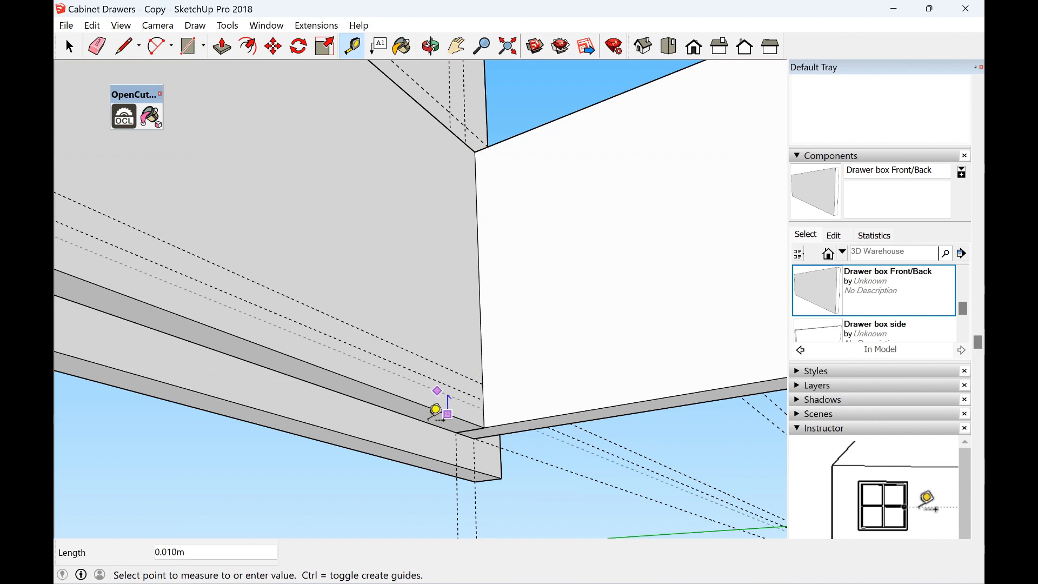
scroll(436, 420, "down", 1)
scroll(436, 420, "down", 5)
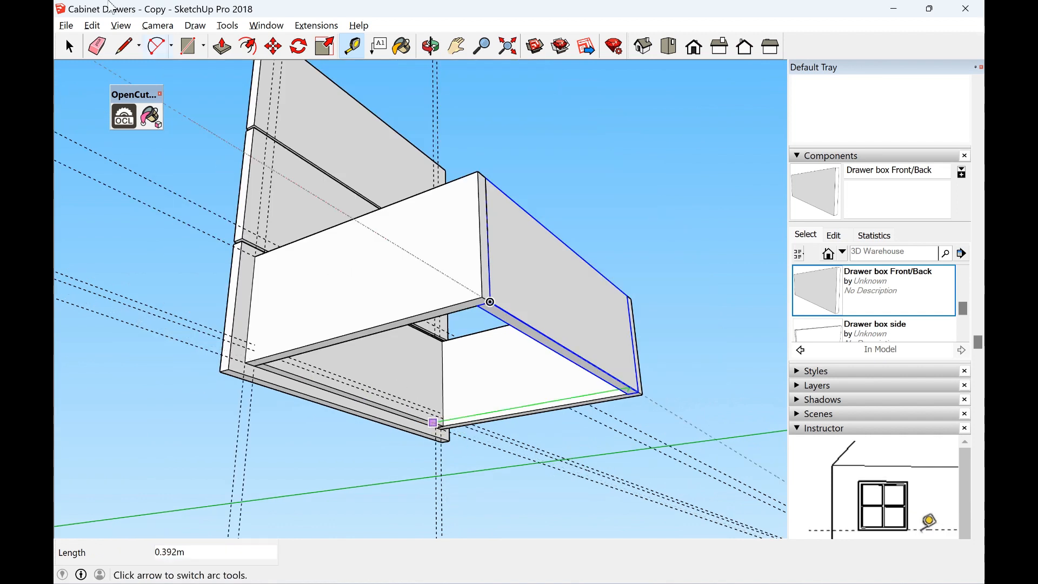
left_click(69, 46)
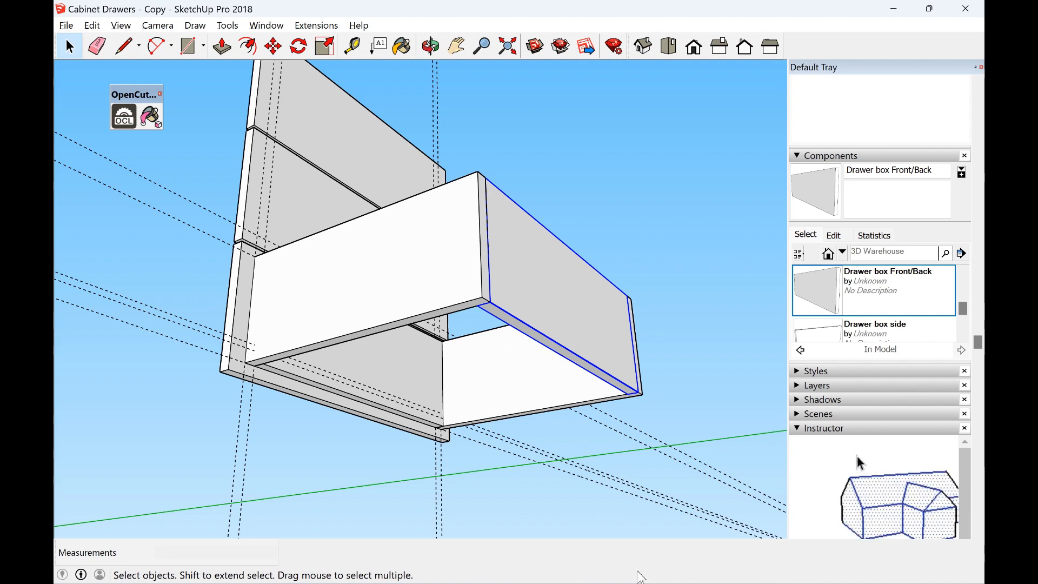
Switch to the Sagulator page in Chrome, dismiss the banner ad and review the shelf characteristics, including material, load, span, depth and thickness
mouse_move(658, 573)
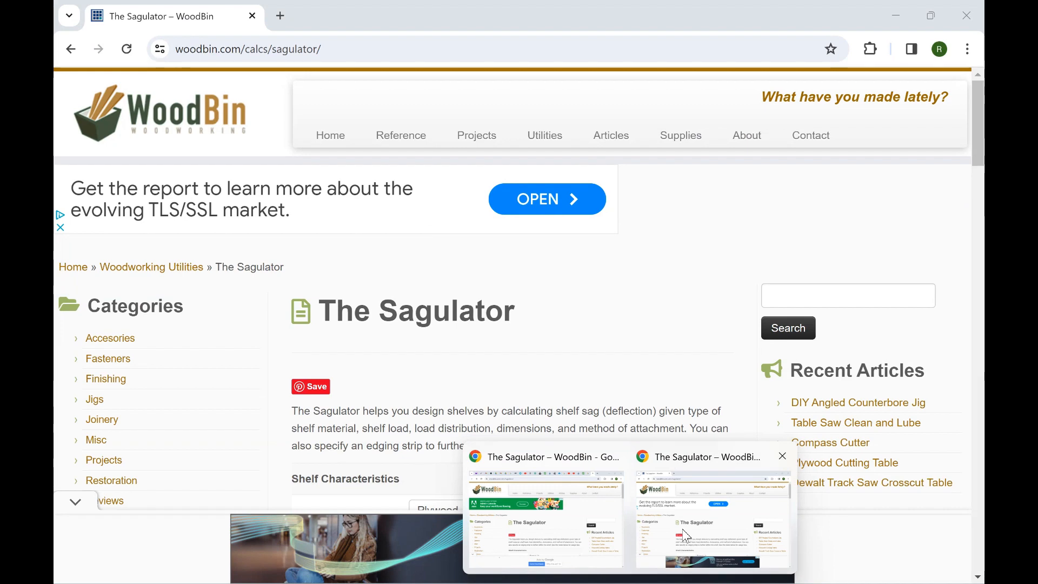
left_click(683, 532)
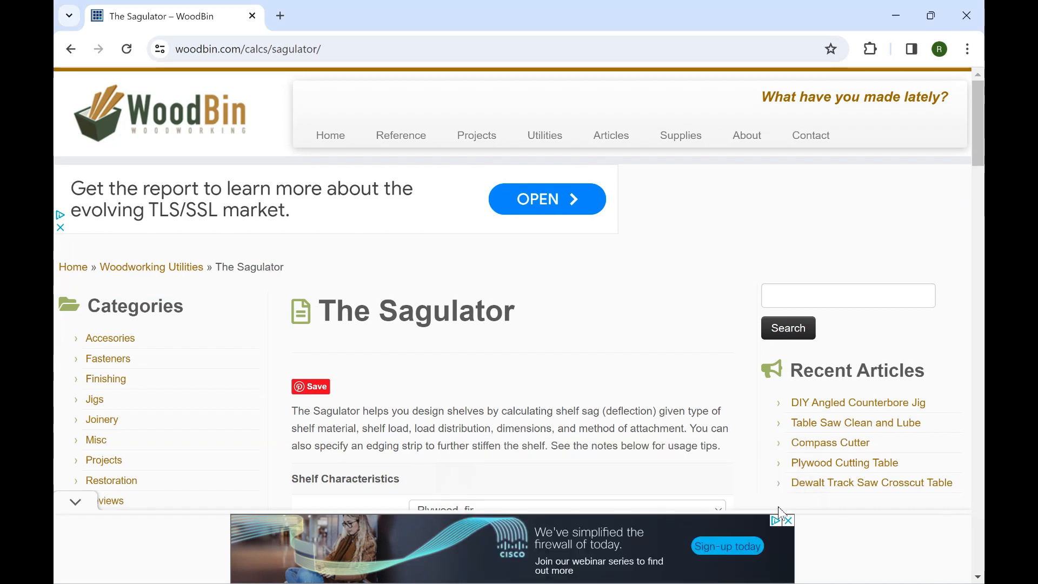
left_click(789, 520)
scroll(504, 460, "down", 8)
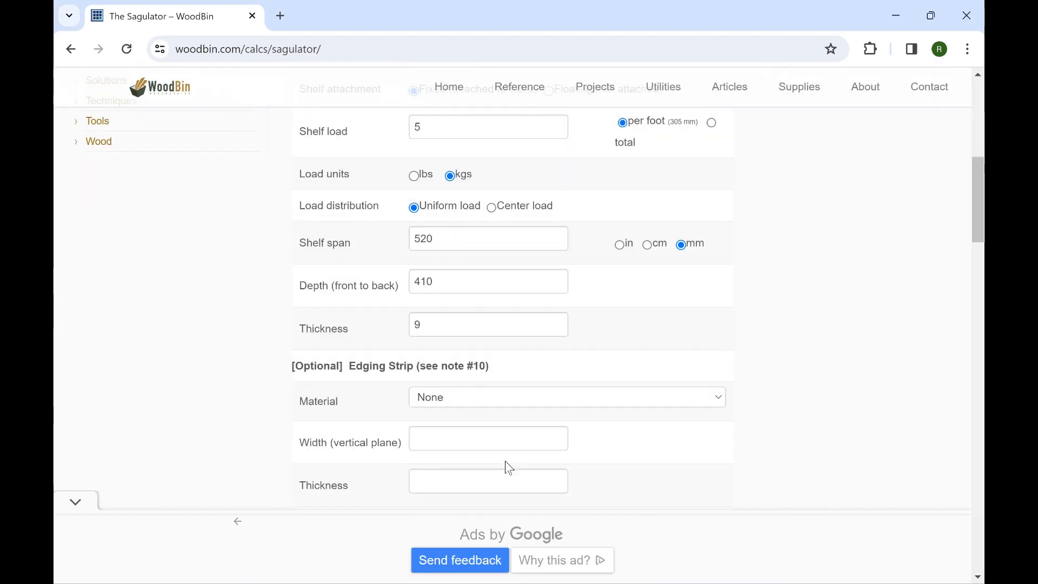
scroll(504, 461, "up", 5)
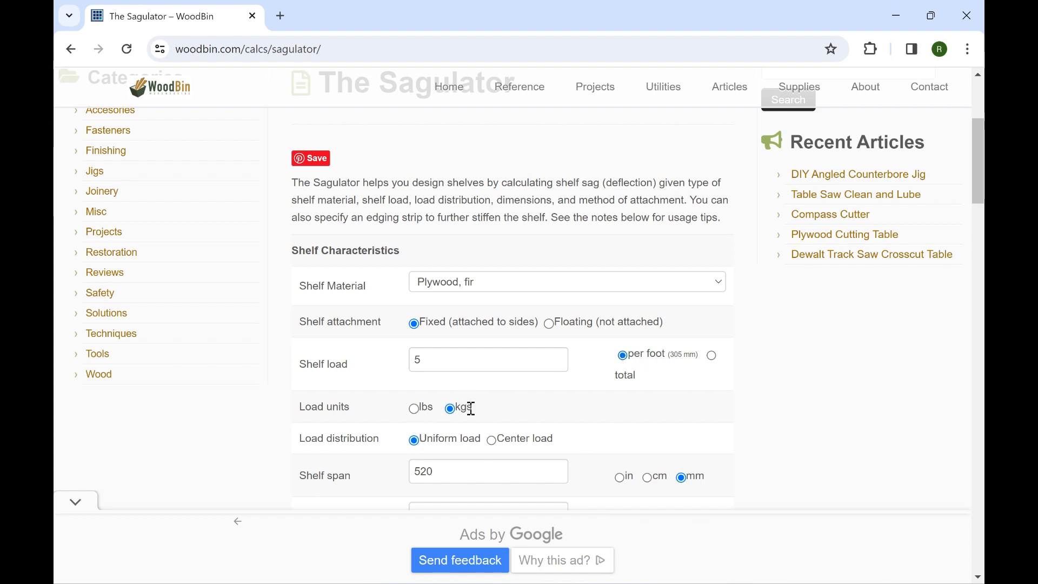
Review the Sagulator's shelf inputs and the computed sag against the target sag
scroll(470, 409, "down", 8)
scroll(466, 410, "up", 8)
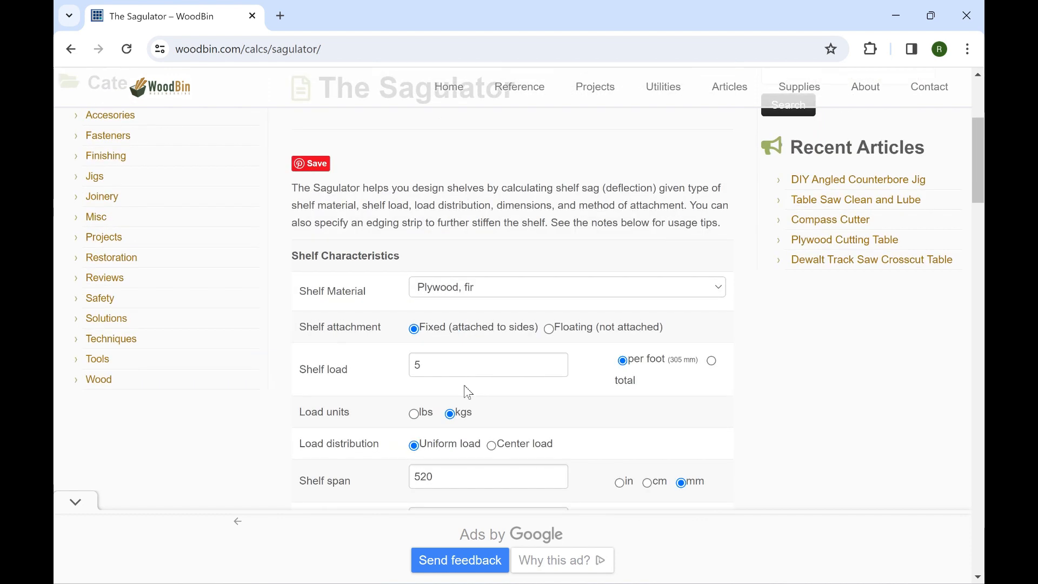
scroll(461, 406, "down", 8)
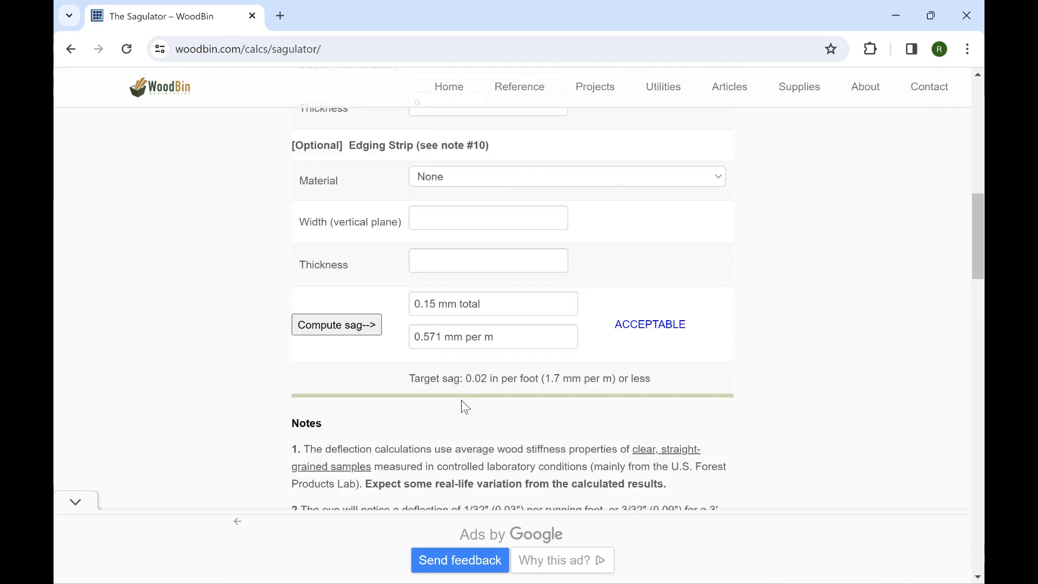
scroll(455, 356, "up", 4)
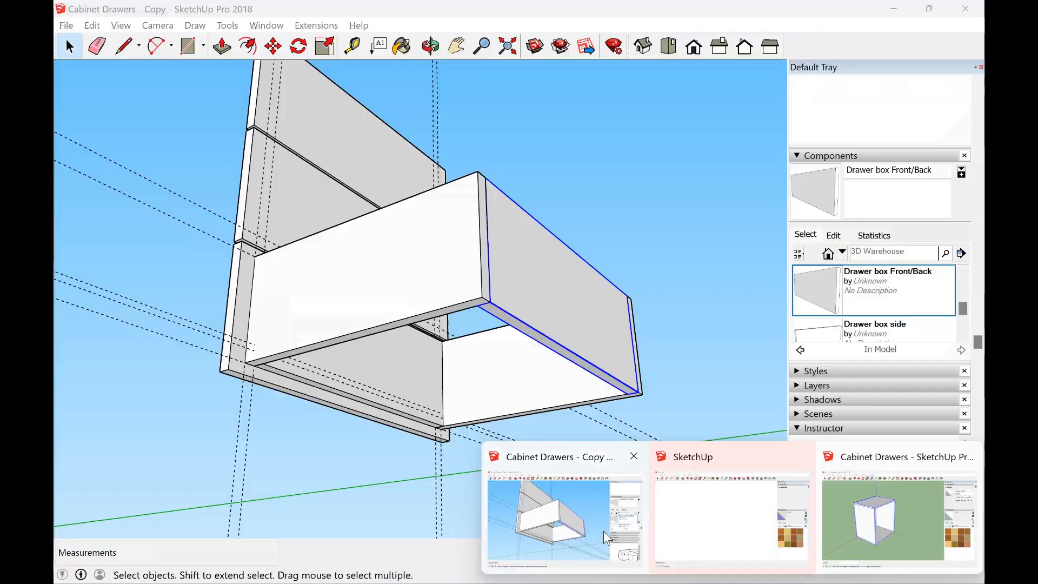
Switch to the Cabinet Drawers - Copy model in SketchUp and measure the drawer box's width along the bottom of its back board
left_click(607, 538)
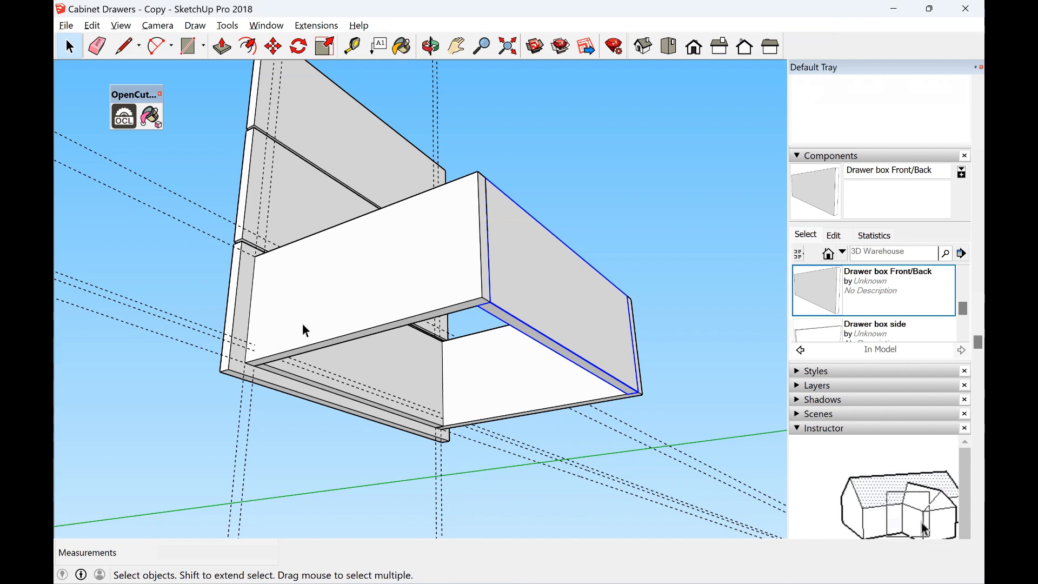
left_click(352, 46)
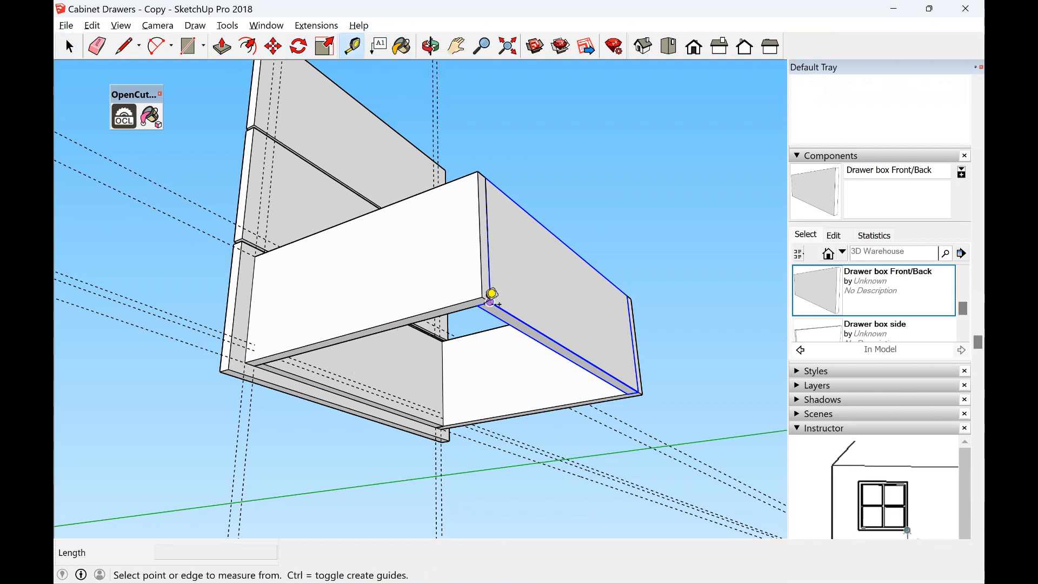
left_click(485, 296)
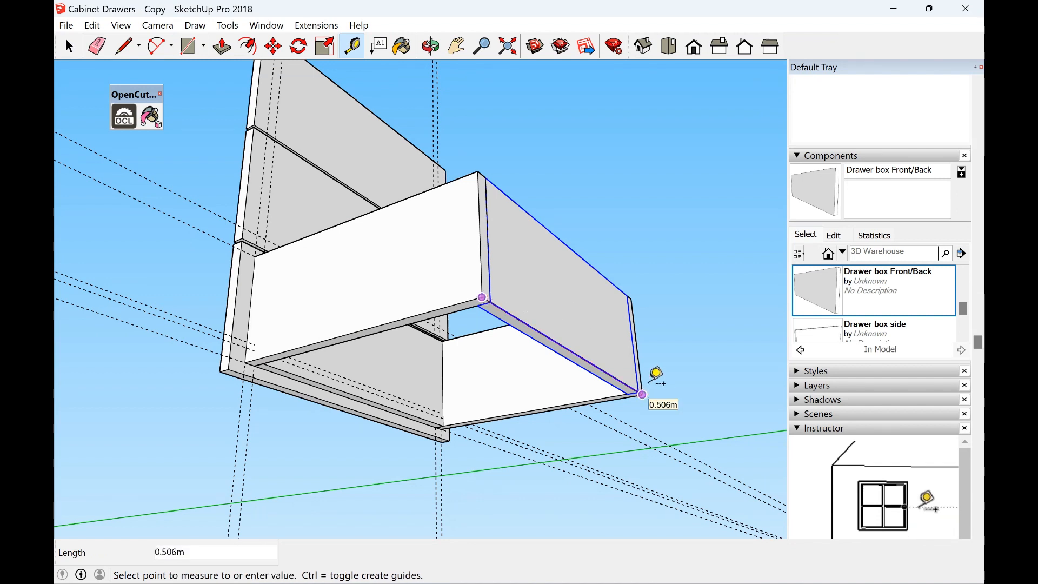
Switch back to the Sagulator page in Chrome and set the shelf span to 506 in mm
mouse_move(732, 583)
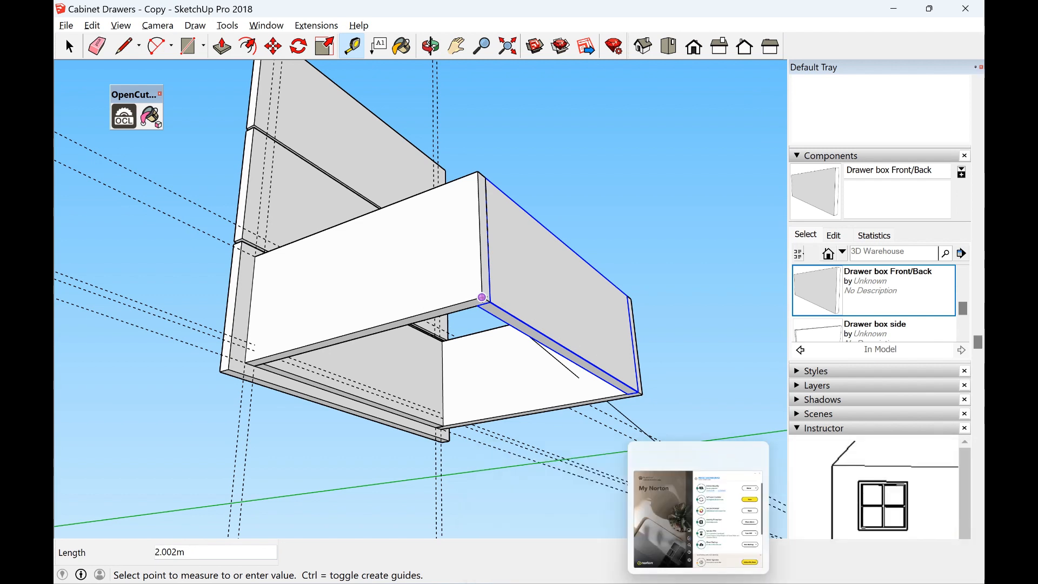
mouse_move(630, 583)
left_click(577, 538)
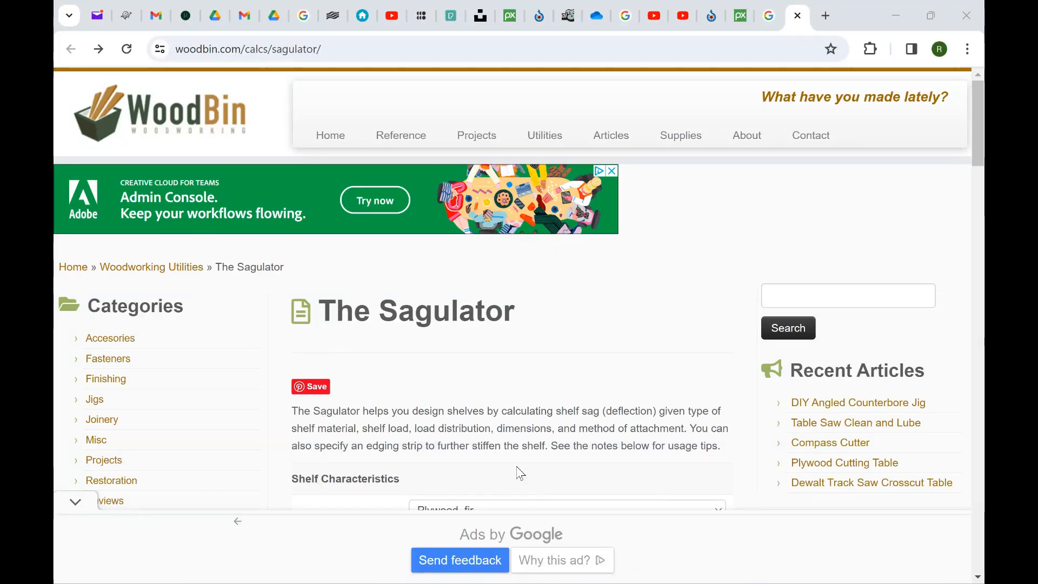
scroll(474, 450, "down", 15)
scroll(476, 450, "up", 6)
scroll(475, 450, "up", 7)
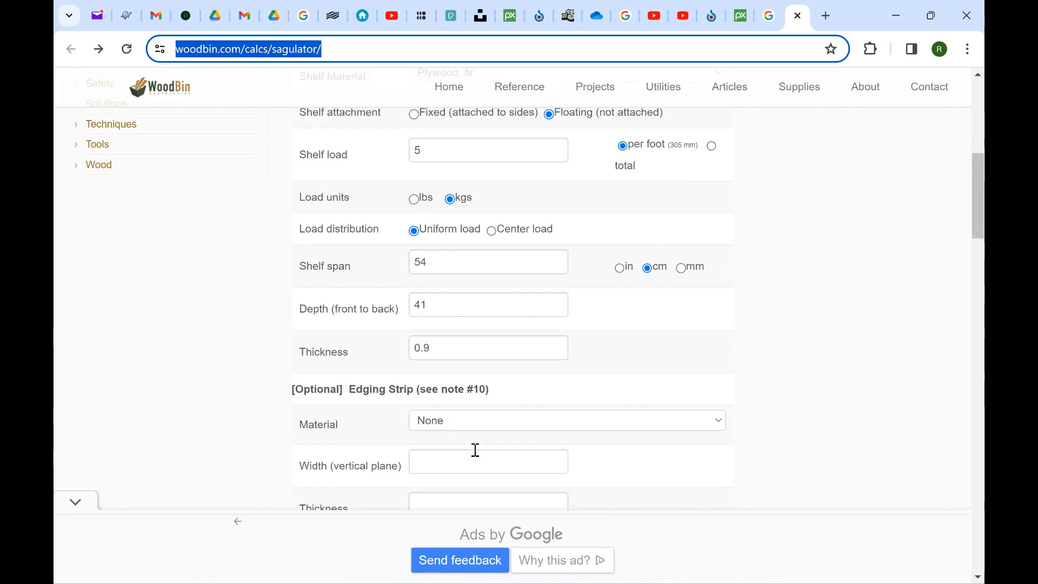
scroll(476, 450, "down", 4)
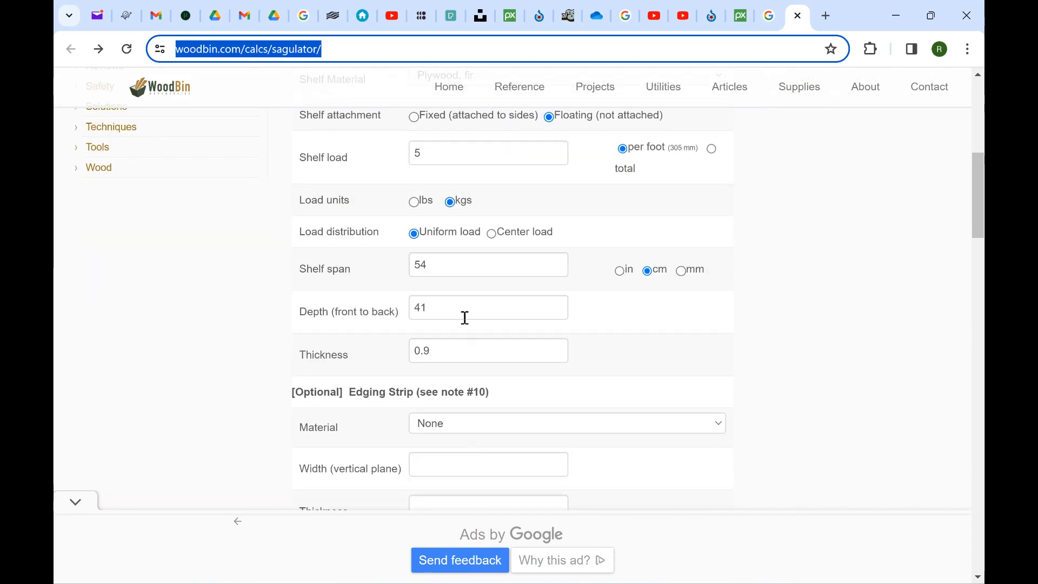
left_click(684, 273)
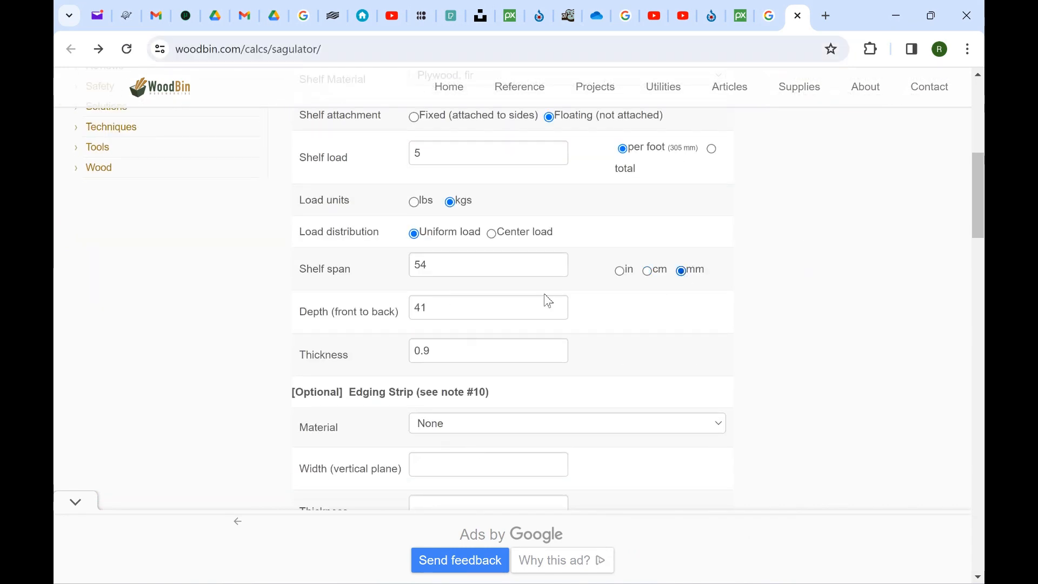
double_click(453, 270)
type("506")
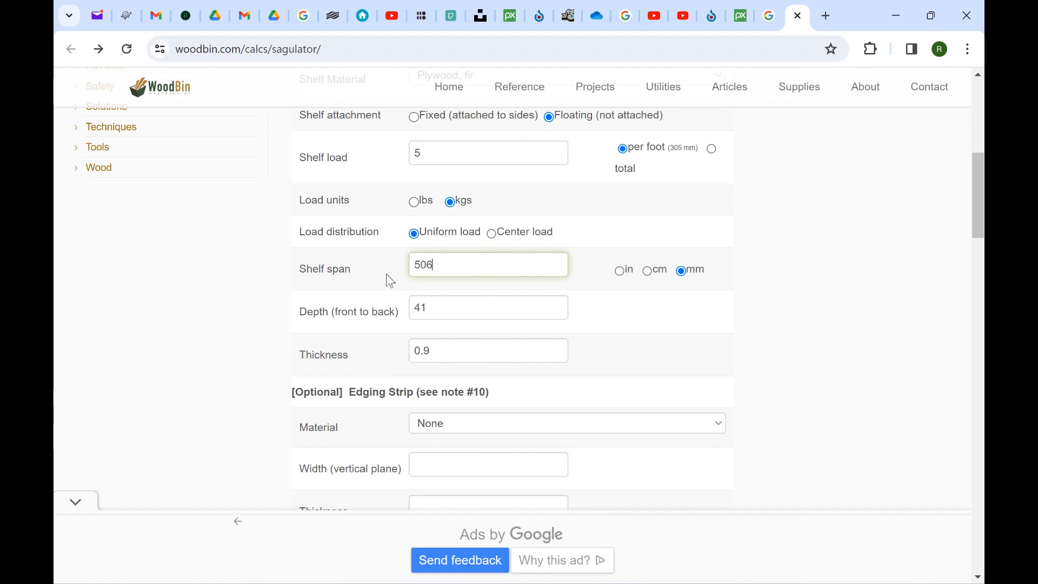
Set the shelf depth to 410 mm and the thickness to 9 mm, and compute the sag
left_click(441, 314)
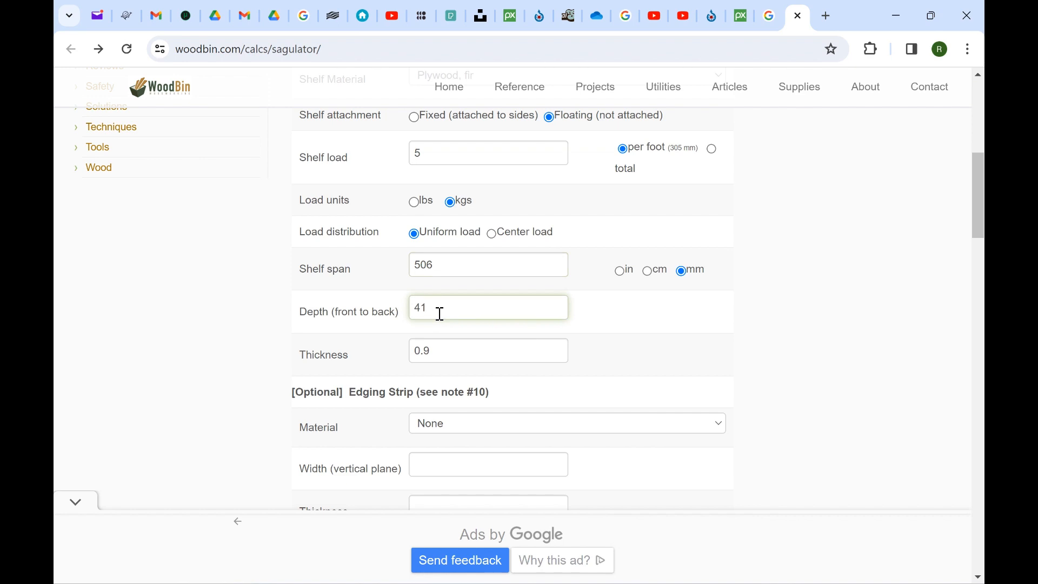
left_click(434, 359)
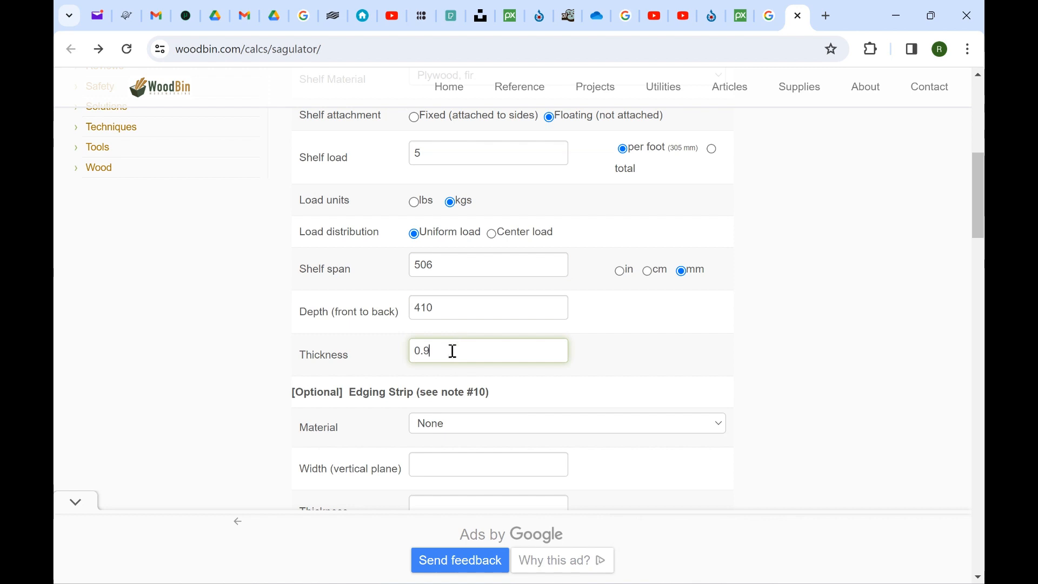
type("9")
scroll(426, 379, "down", 2)
scroll(427, 381, "down", 5)
scroll(427, 378, "up", 7)
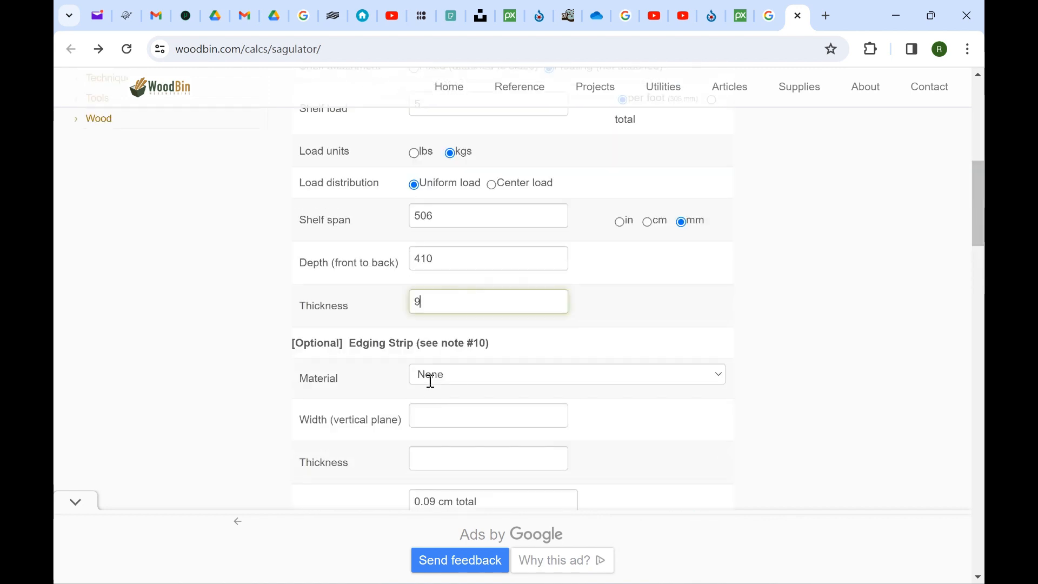
scroll(428, 384, "down", 4)
left_click(373, 354)
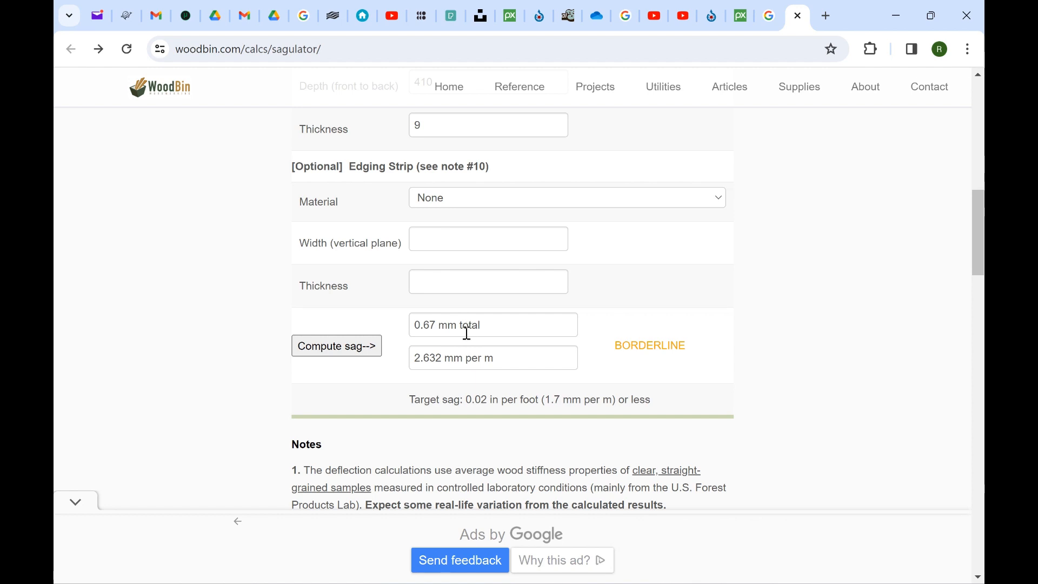
Switch back to the Cabinet Drawers - Copy model in SketchUp, end the measurement and clear the selection
scroll(466, 333, "up", 4)
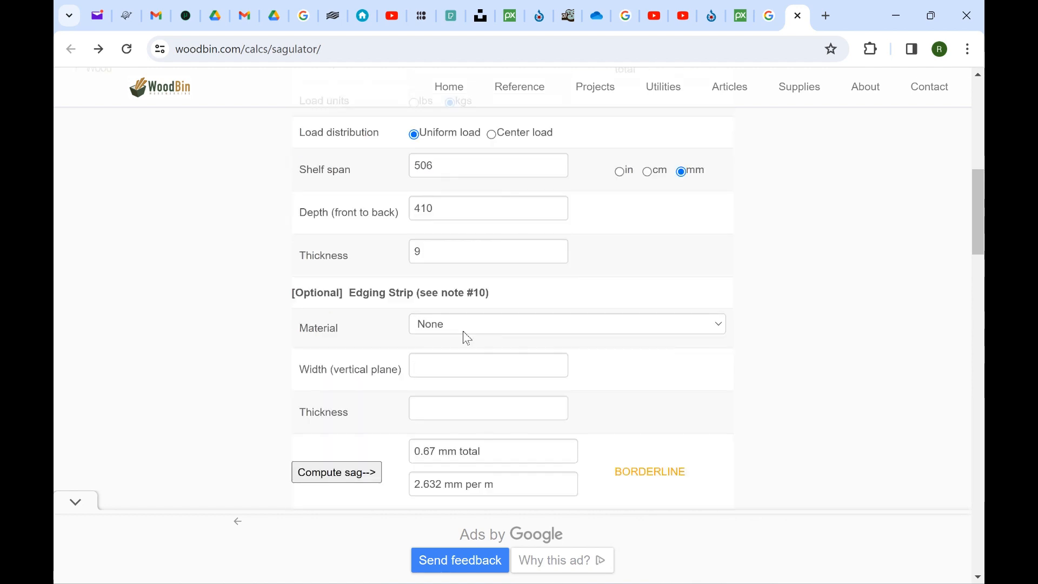
scroll(464, 335, "up", 4)
scroll(466, 339, "up", 3)
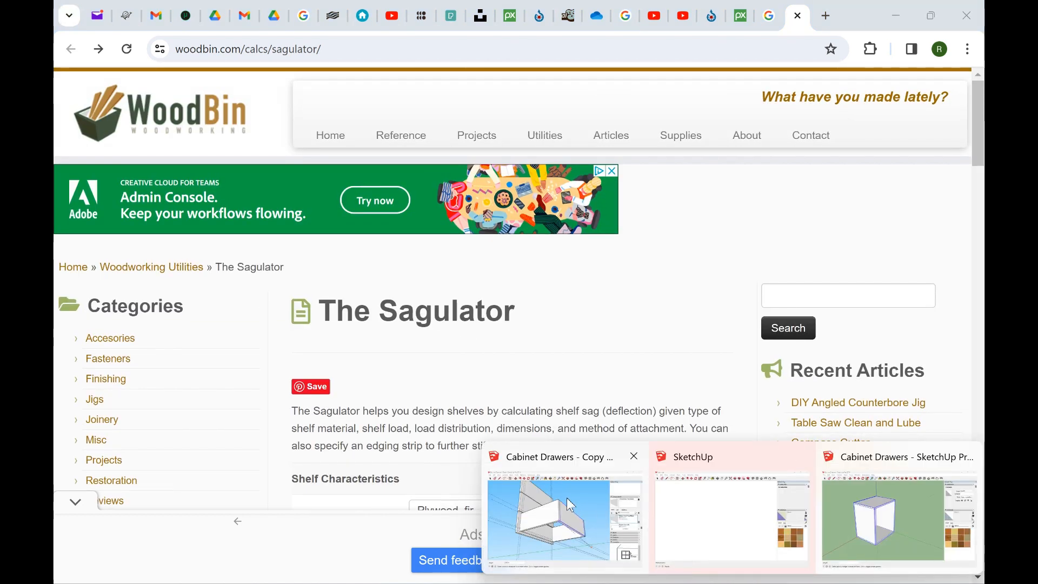
left_click(570, 504)
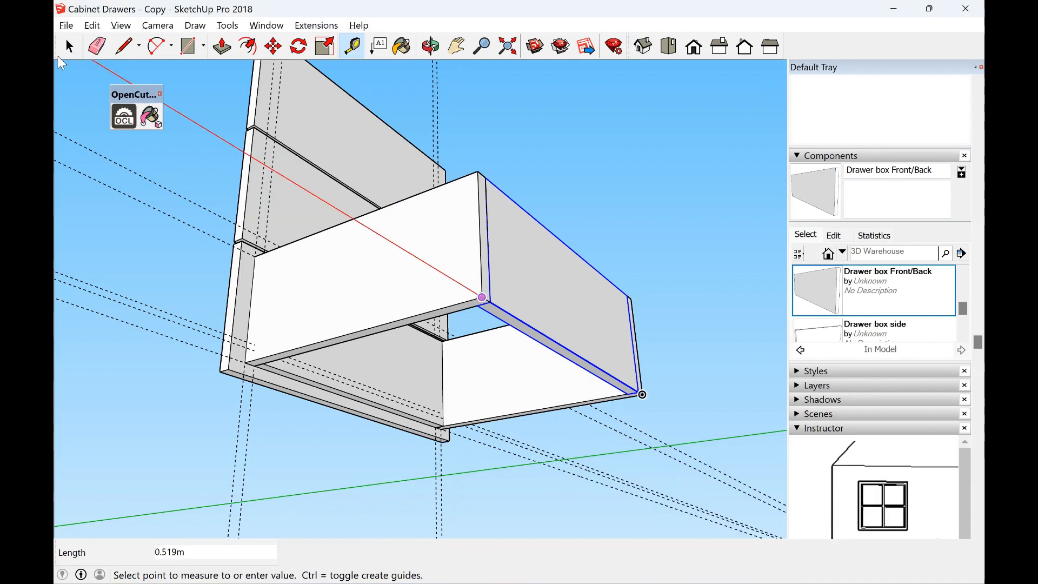
left_click(68, 46)
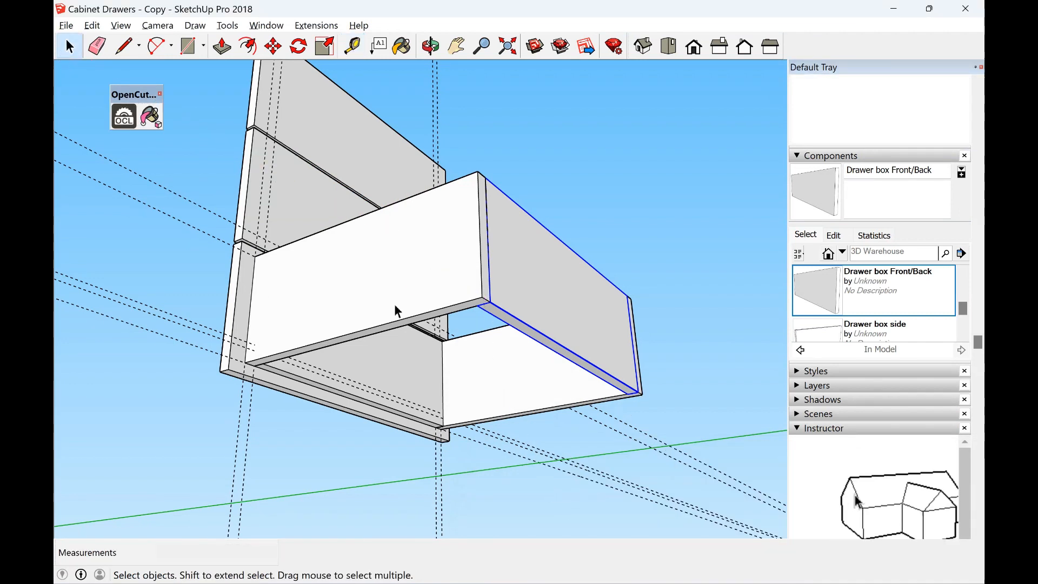
left_click(727, 384)
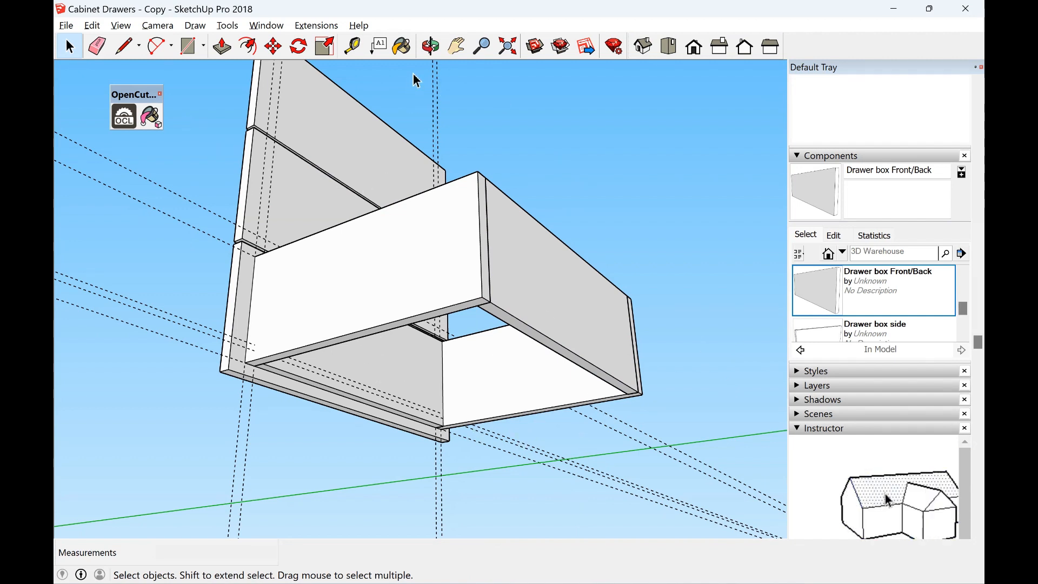
Open the drawer box side component from below and push its bottom face up 0.009 m
left_click(431, 46)
left_click_drag(672, 327, 521, 356)
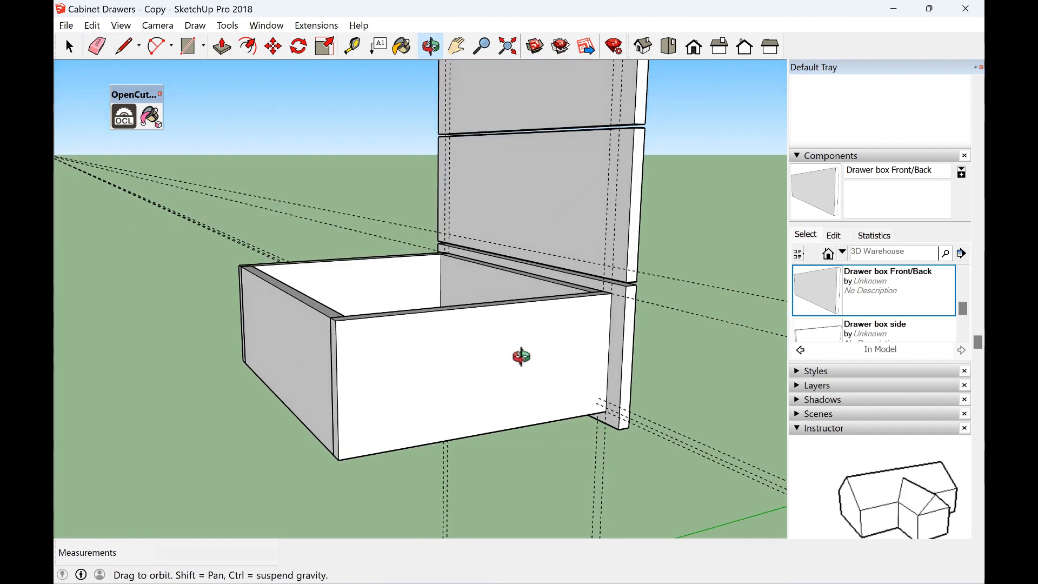
left_click_drag(410, 262, 493, 299)
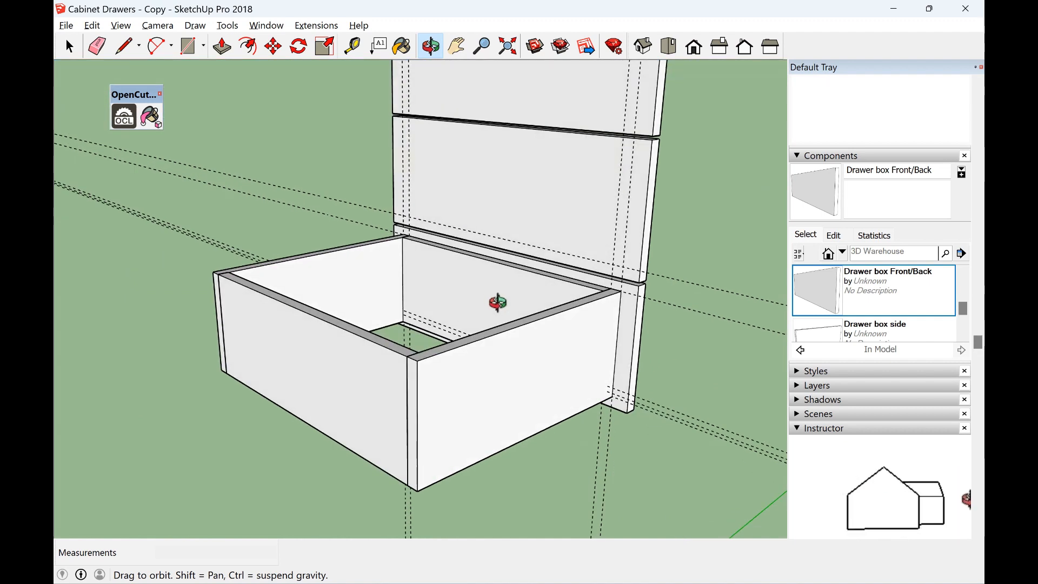
left_click_drag(301, 373, 602, 206)
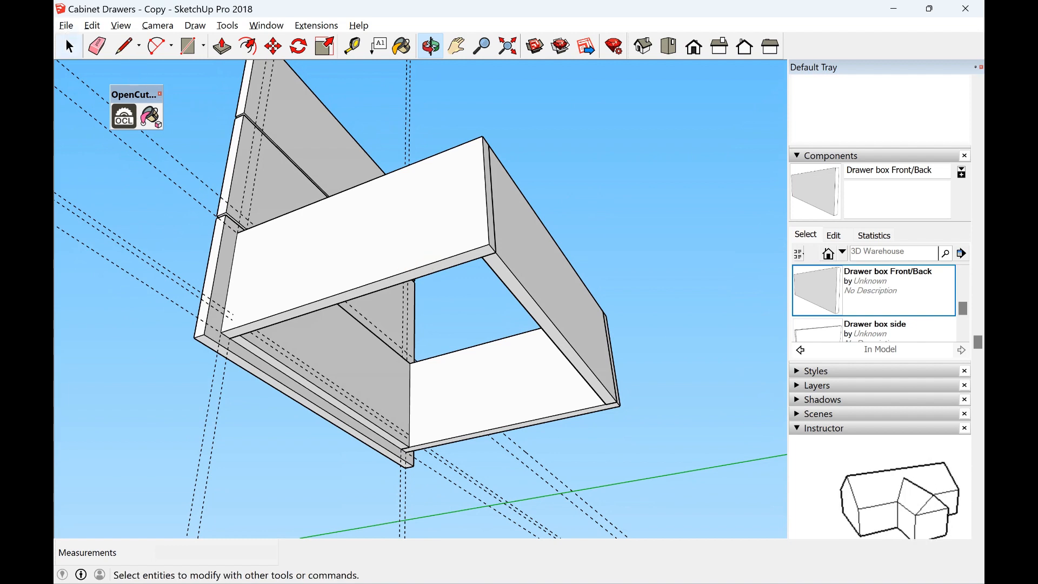
left_click(69, 46)
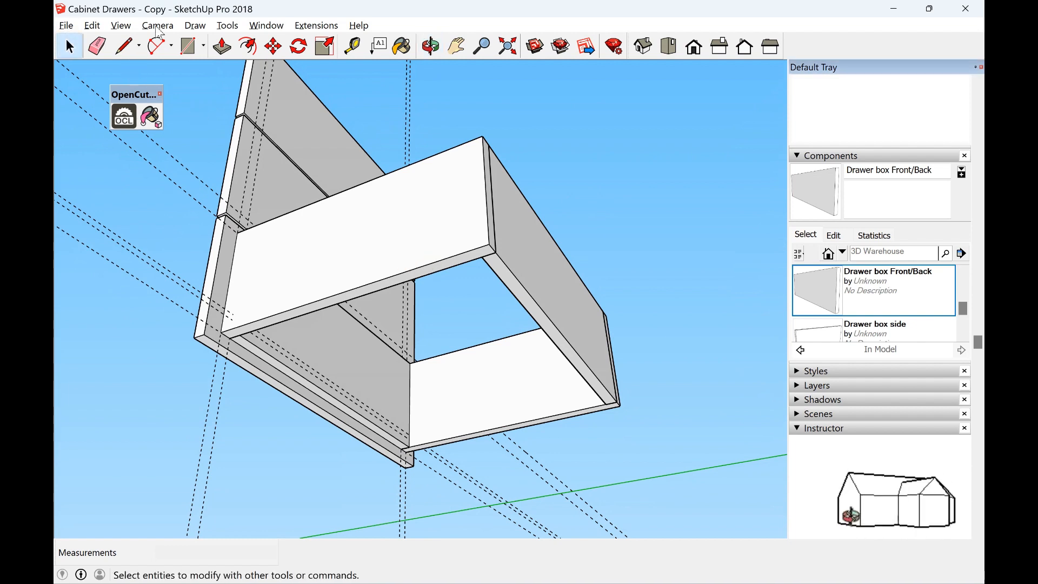
double_click(454, 271)
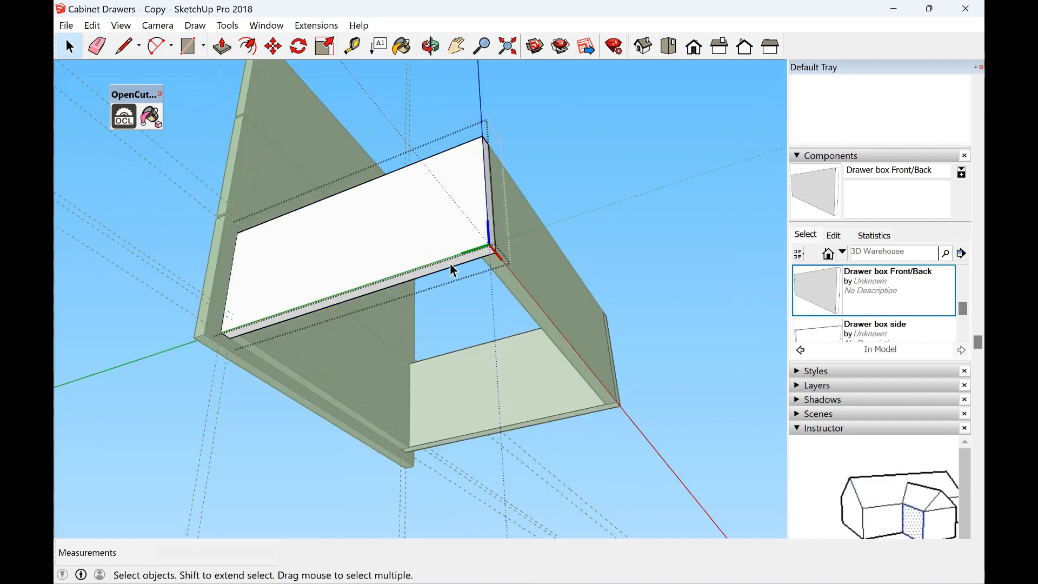
left_click(450, 263)
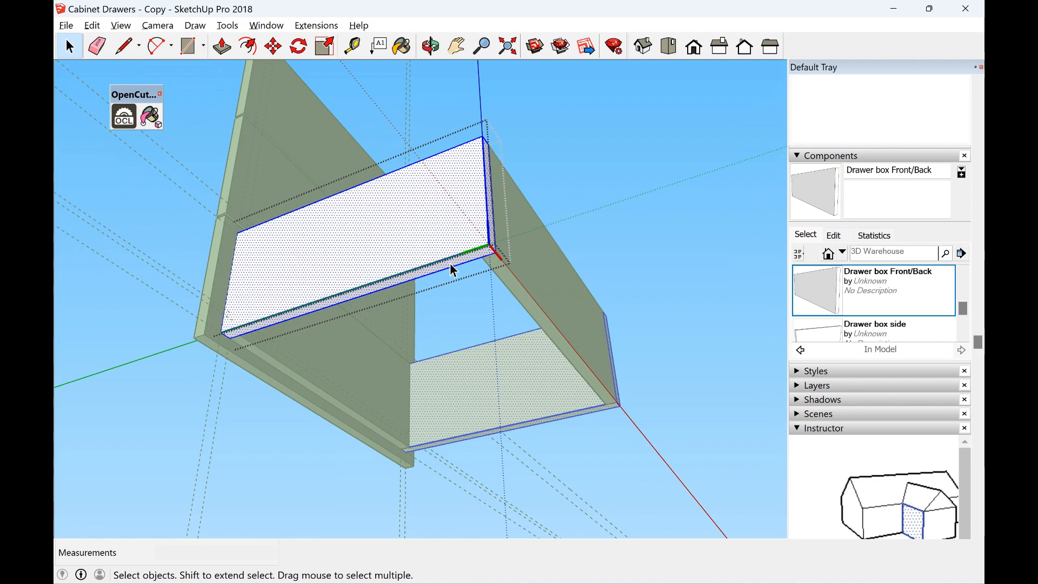
left_click(222, 47)
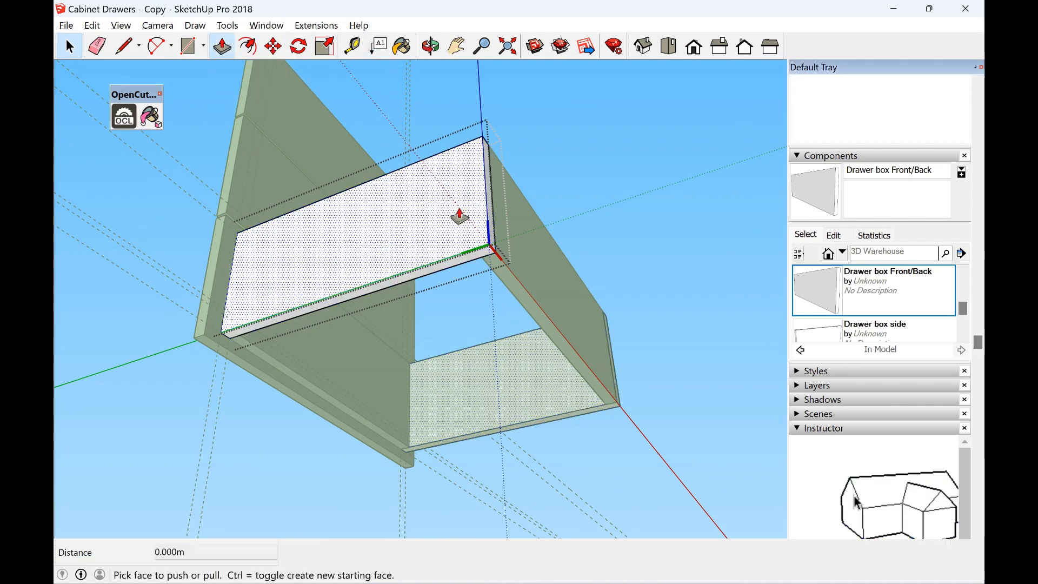
left_click(474, 259)
type("0.")
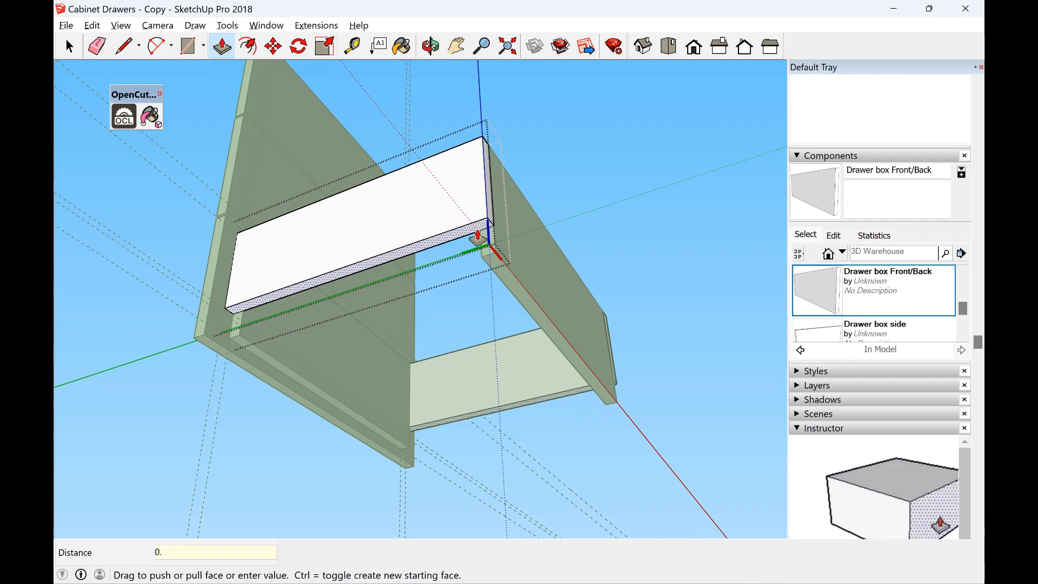
type("009")
key("Return")
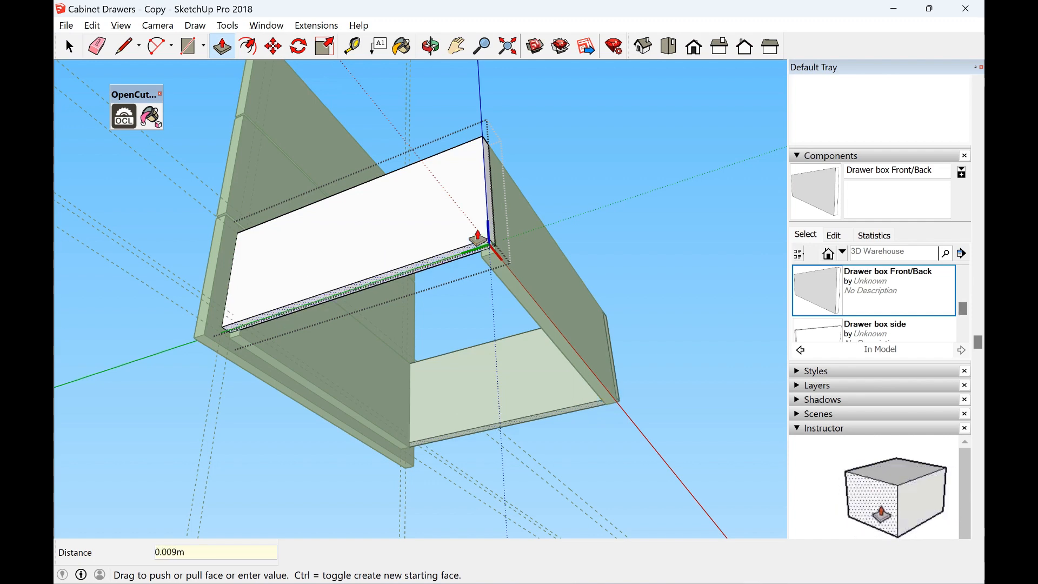
left_click(71, 46)
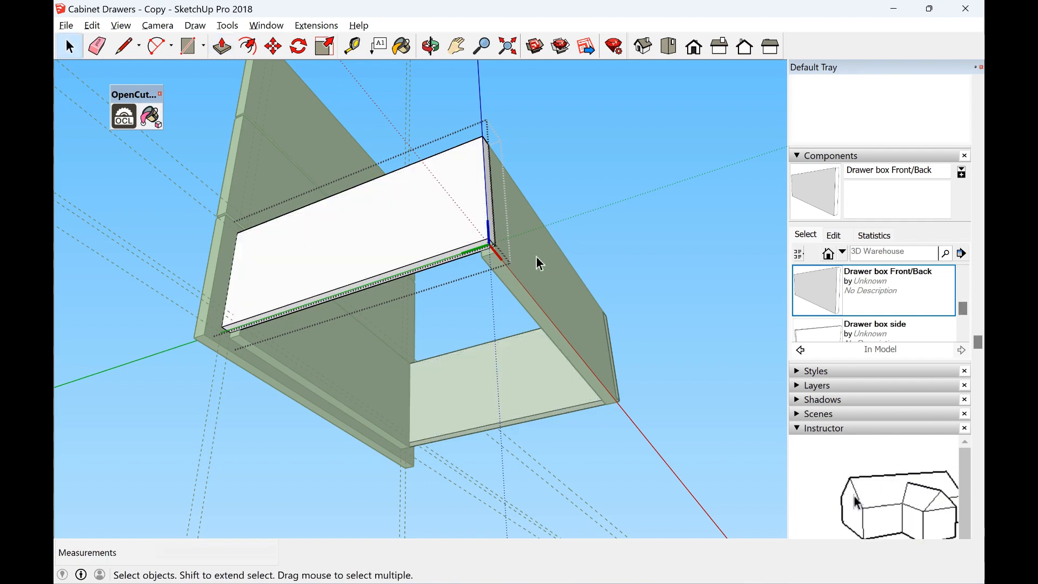
Open the rear Front/Back board, push its bottom face up 0.009 m level with the sides, and close the component
left_click(533, 299)
left_click(221, 46)
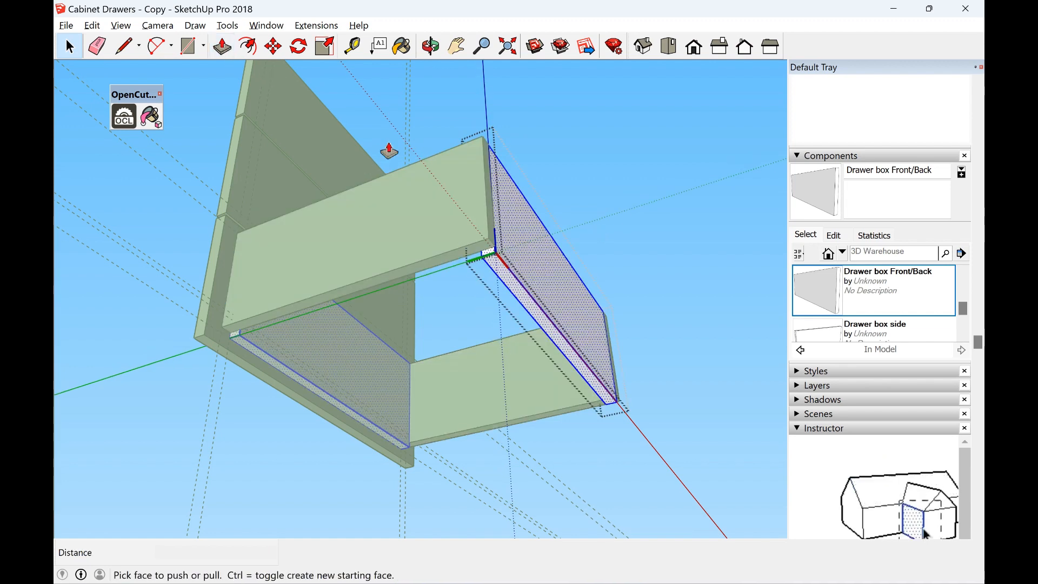
left_click(496, 269)
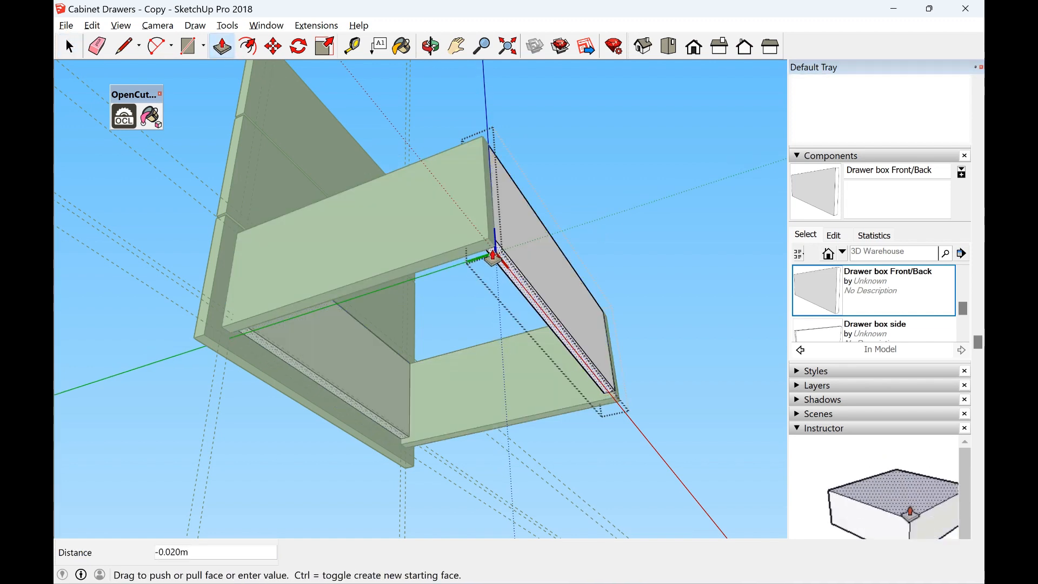
left_click(490, 258)
key("space")
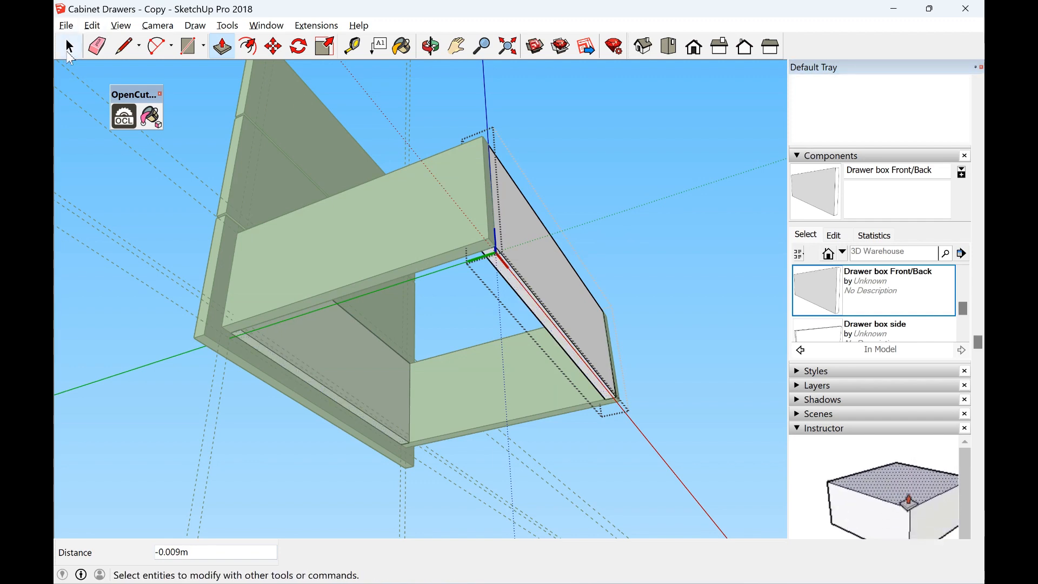
left_click(651, 183)
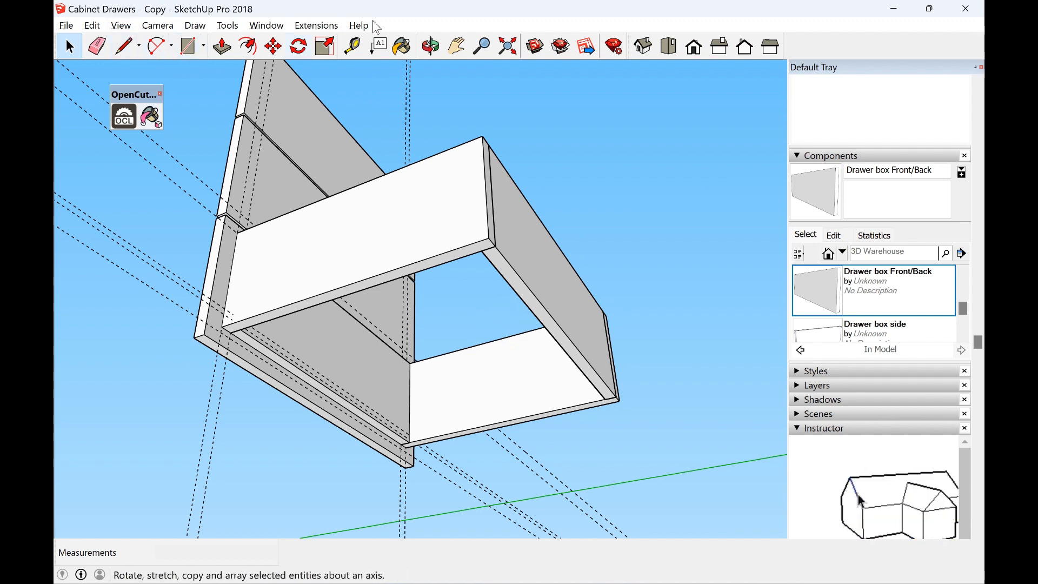
Draw a rectangle across the underside of the drawer box, from one outer corner to the diagonally opposite outer corner
left_click(430, 46)
left_click_drag(457, 306, 252, 120)
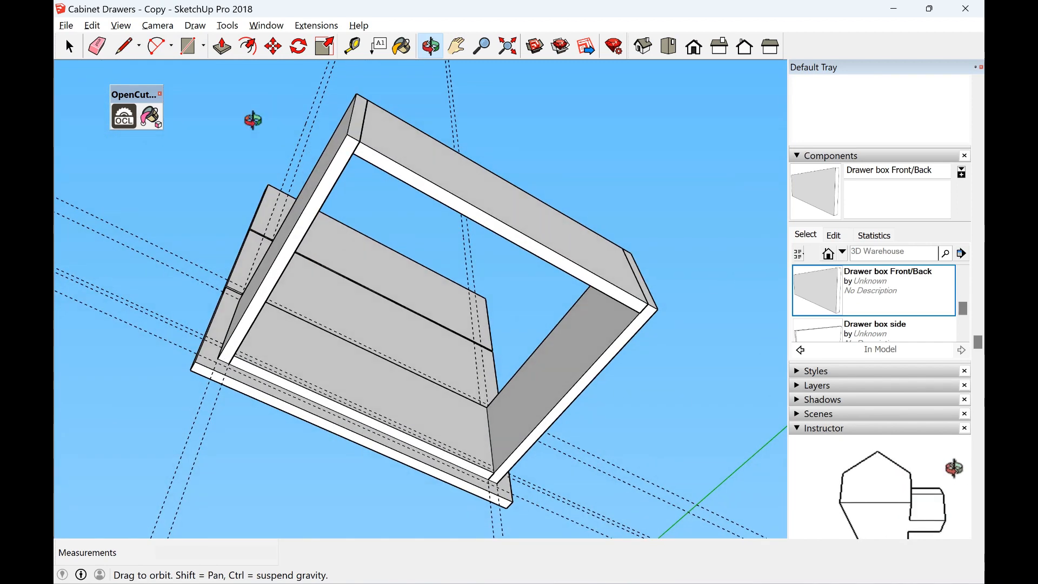
left_click(187, 45)
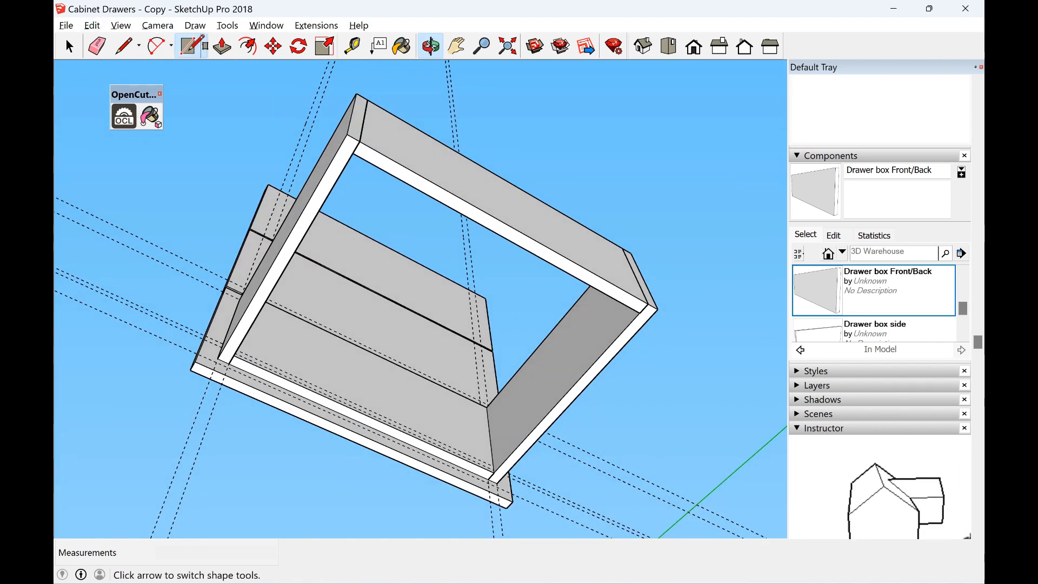
left_click(346, 134)
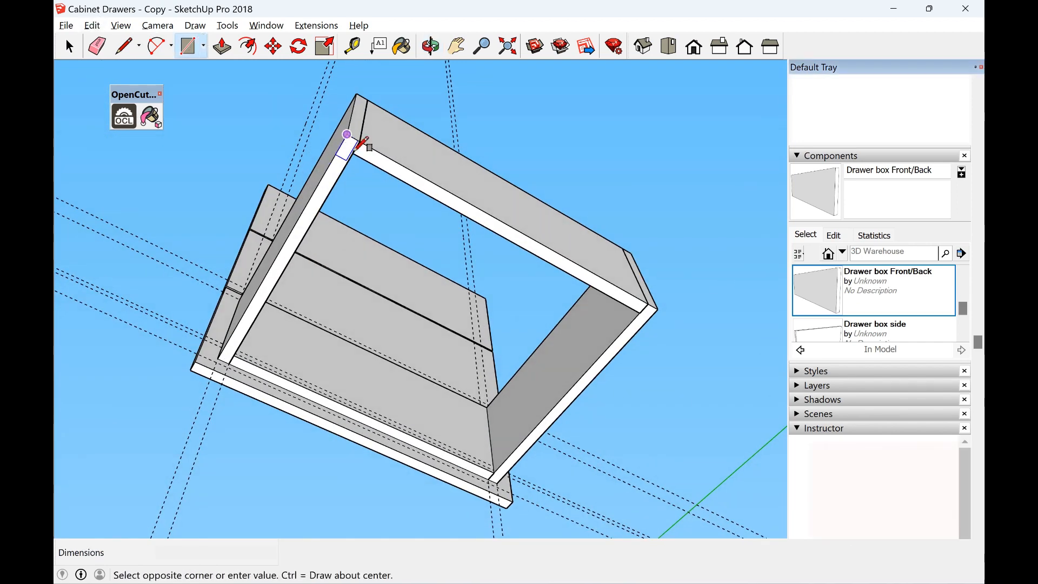
left_click(497, 483)
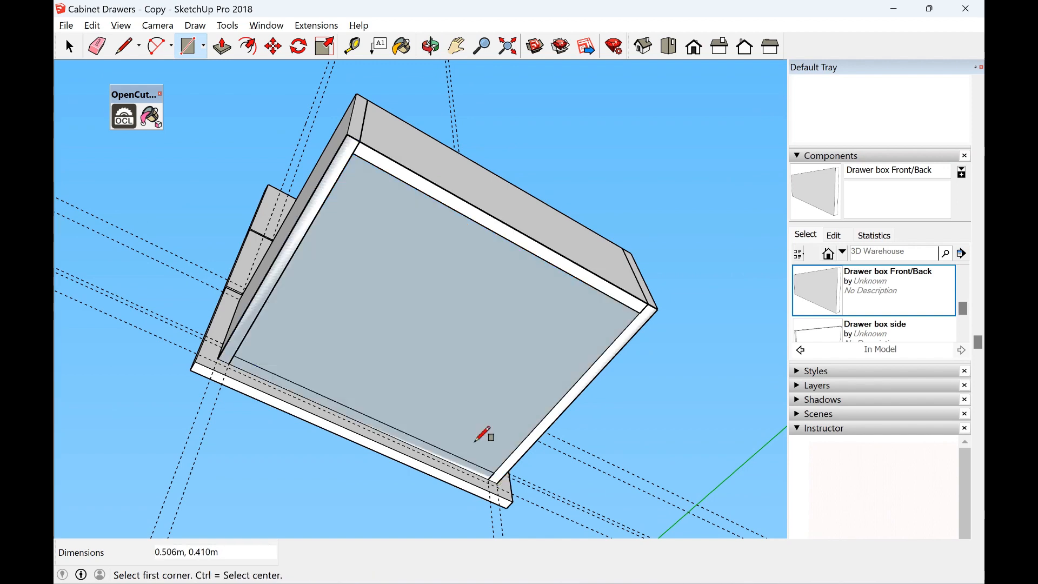
Pull the bottom rectangle 0.009 m downward with Push/Pull to form the drawer base
left_click(70, 46)
left_click(425, 285)
left_click(221, 46)
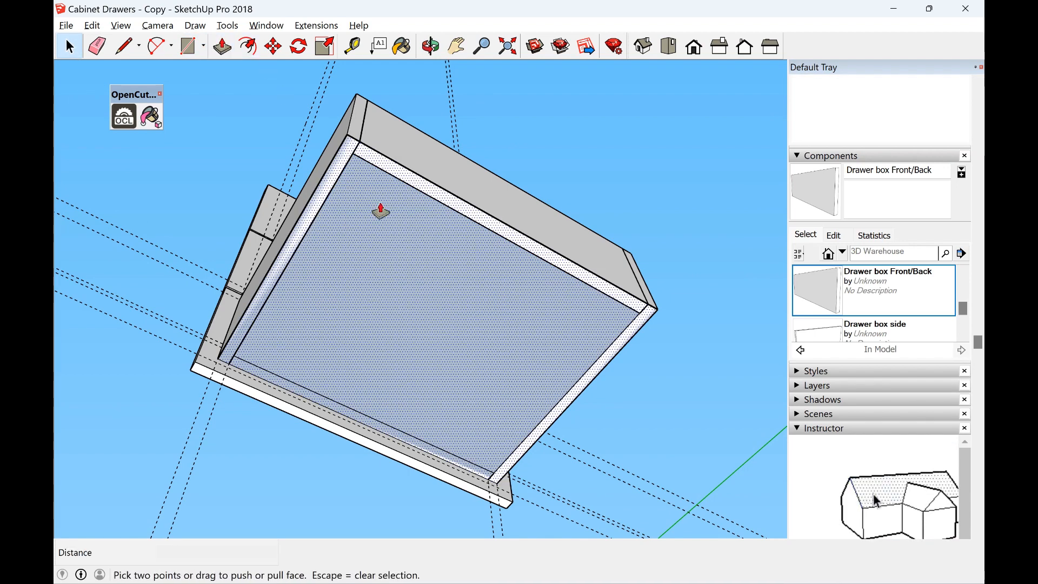
left_click(425, 249)
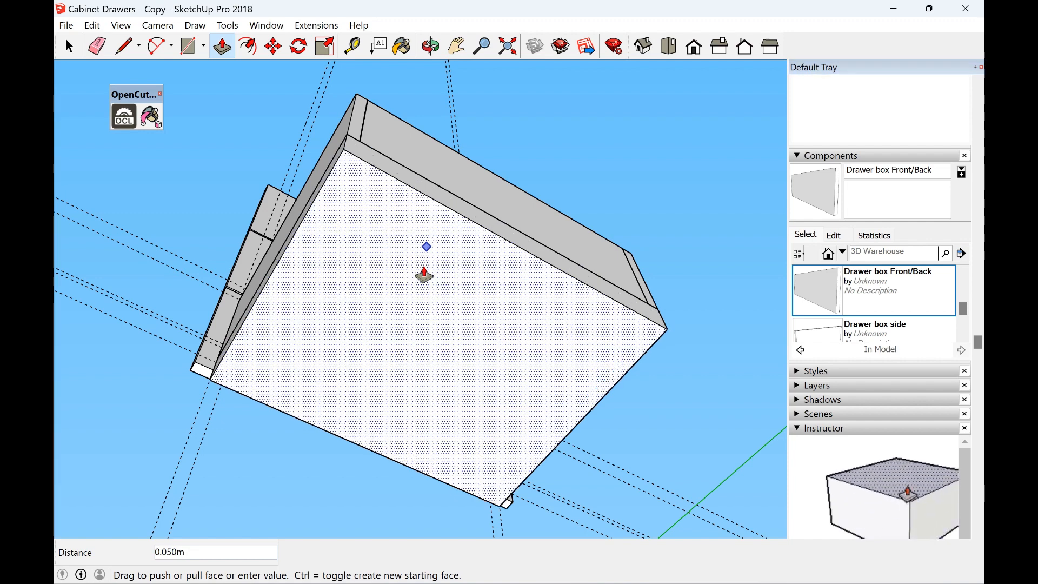
type("0.009")
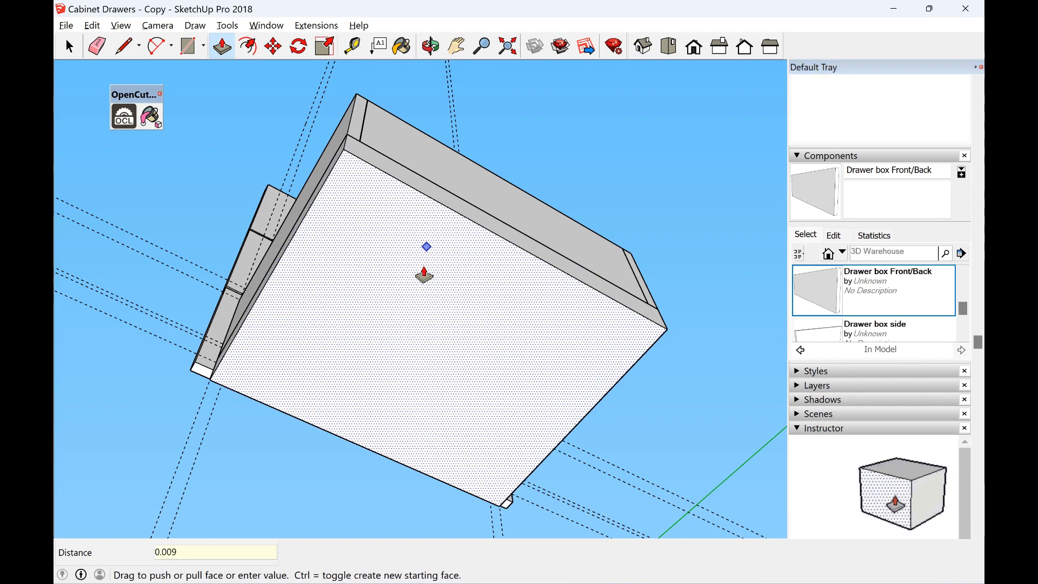
key("Return")
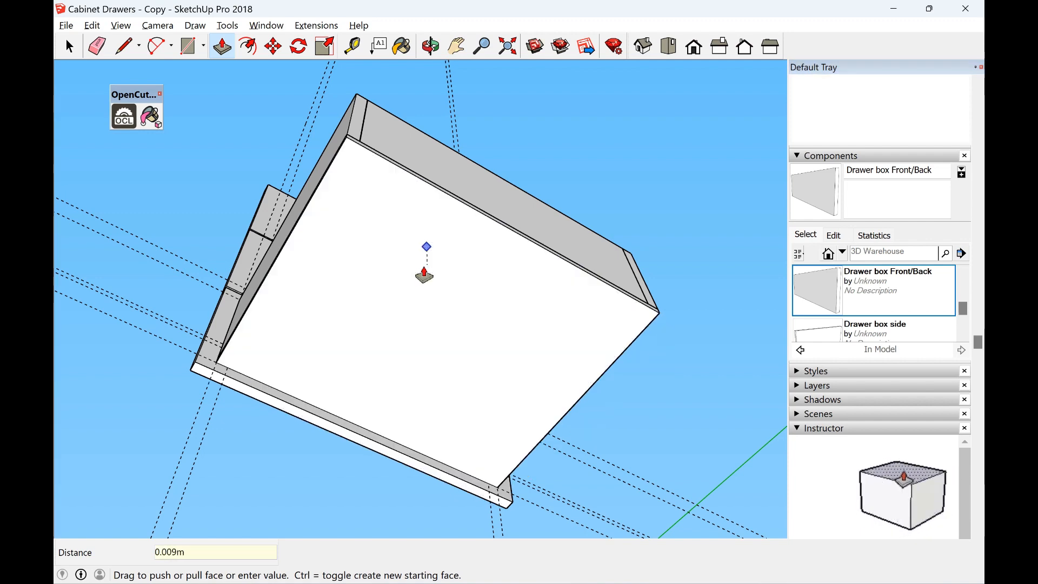
key("space")
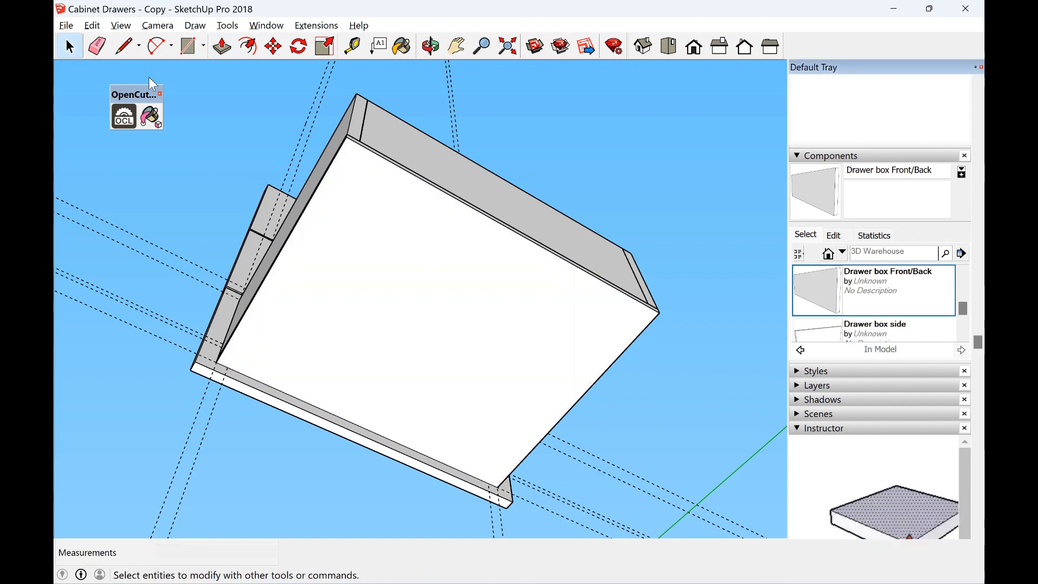
Turn the whole base panel into a component named Drawer Box Base
left_click(444, 318)
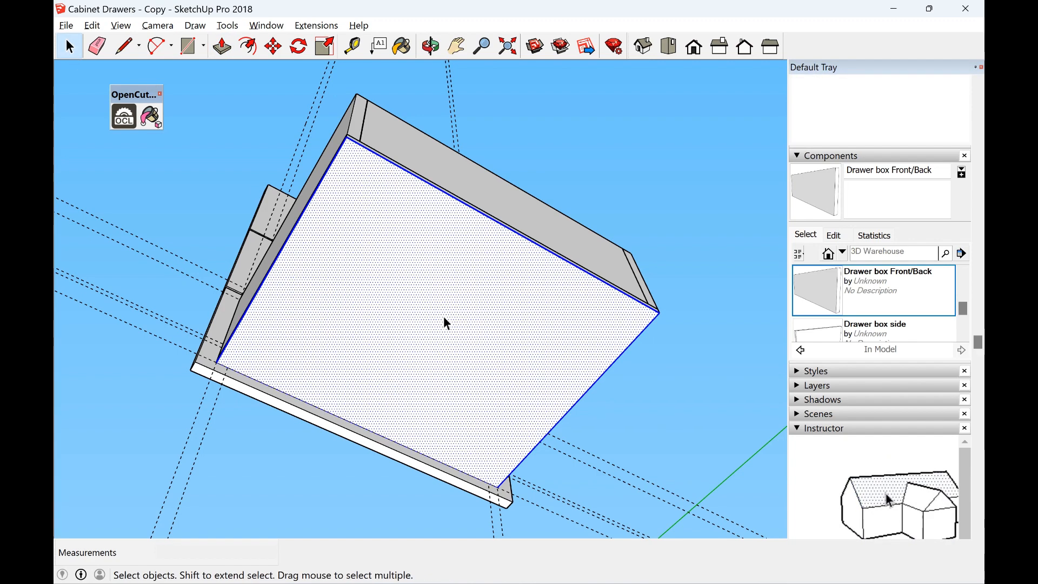
right_click(444, 318)
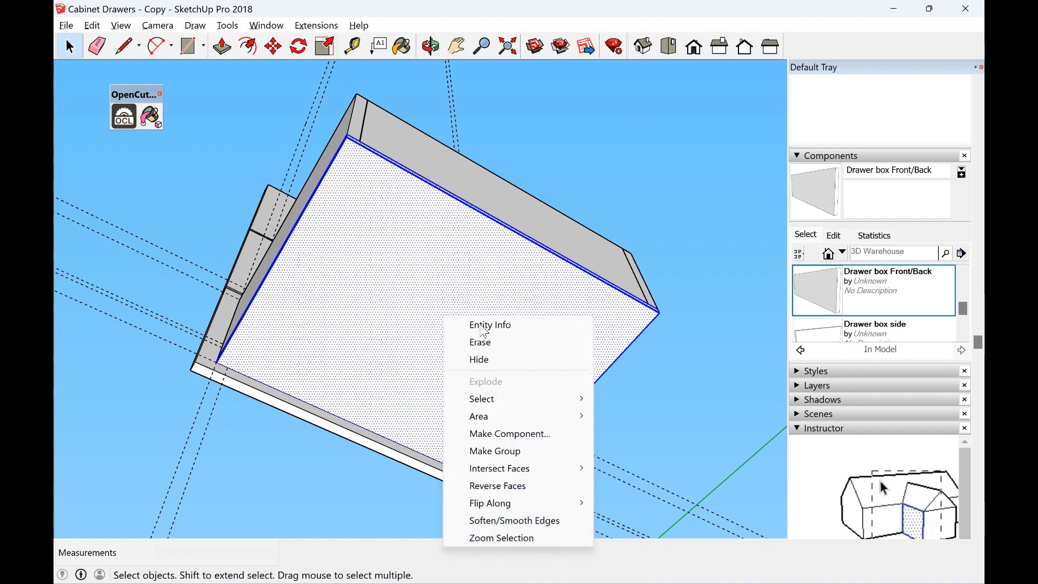
left_click(538, 434)
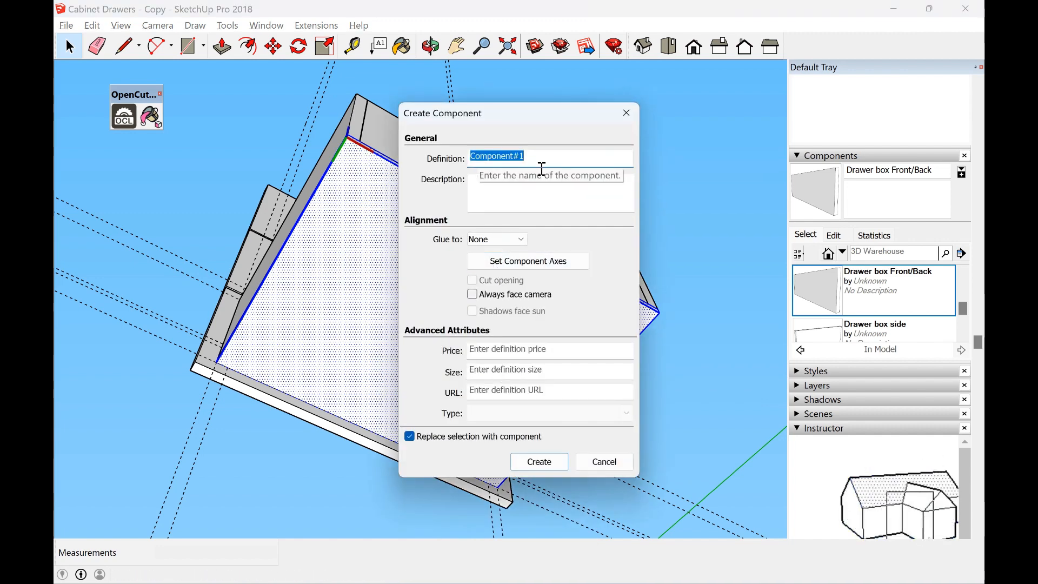
type("Drawer Box Base")
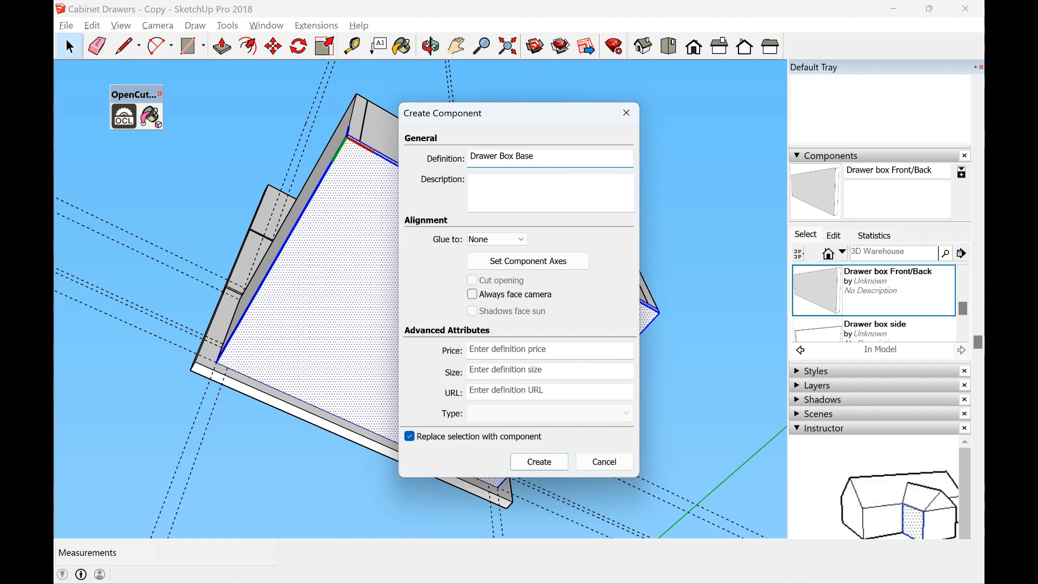
left_click(542, 468)
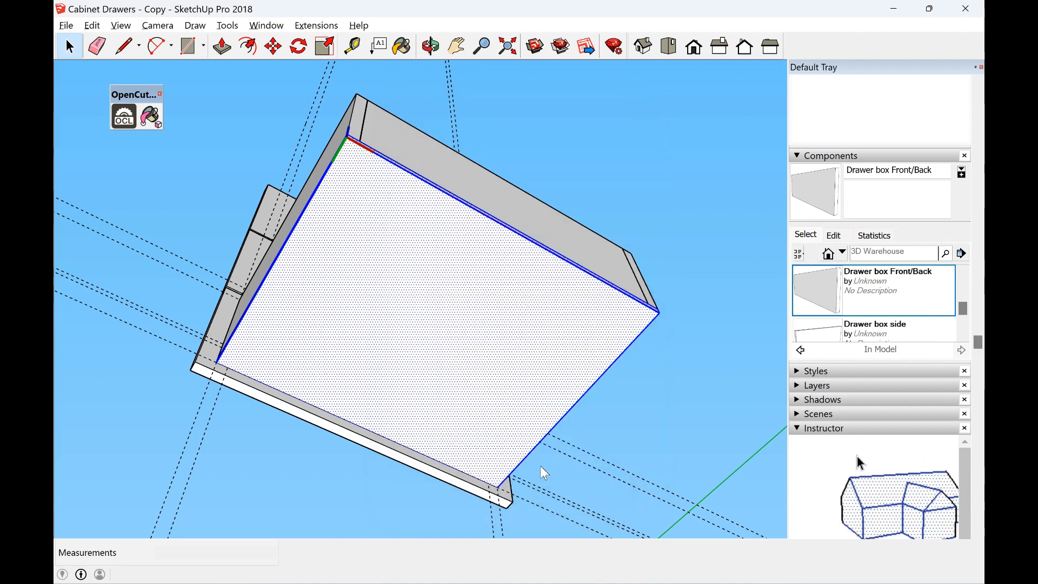
Copy all the boards of the finished drawer box, base included, and paste the duplicate clear of the original
left_click(430, 47)
left_click_drag(483, 163, 501, 392)
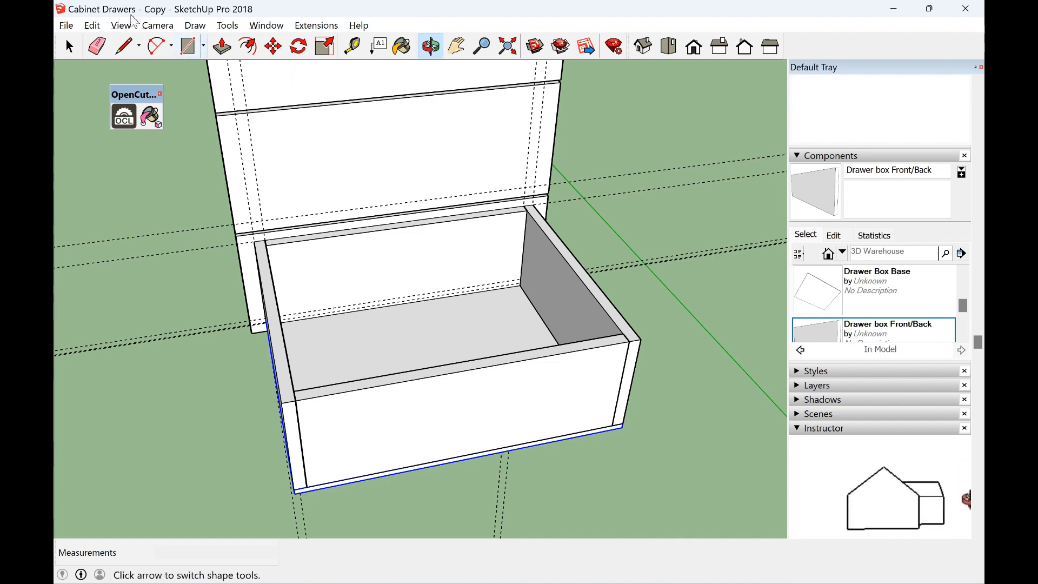
left_click(71, 46)
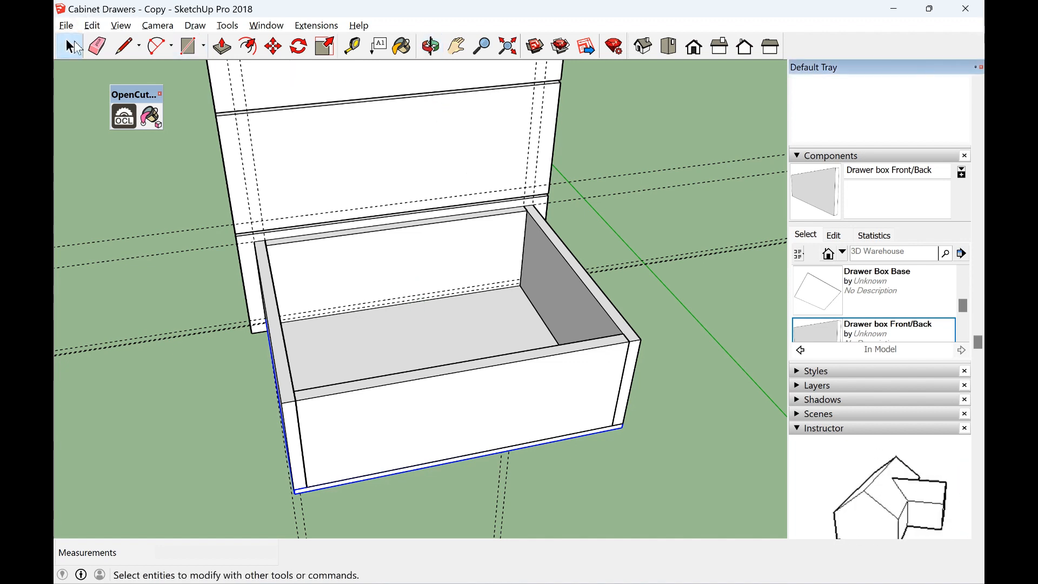
left_click(431, 46)
left_click_drag(600, 204, 218, 190)
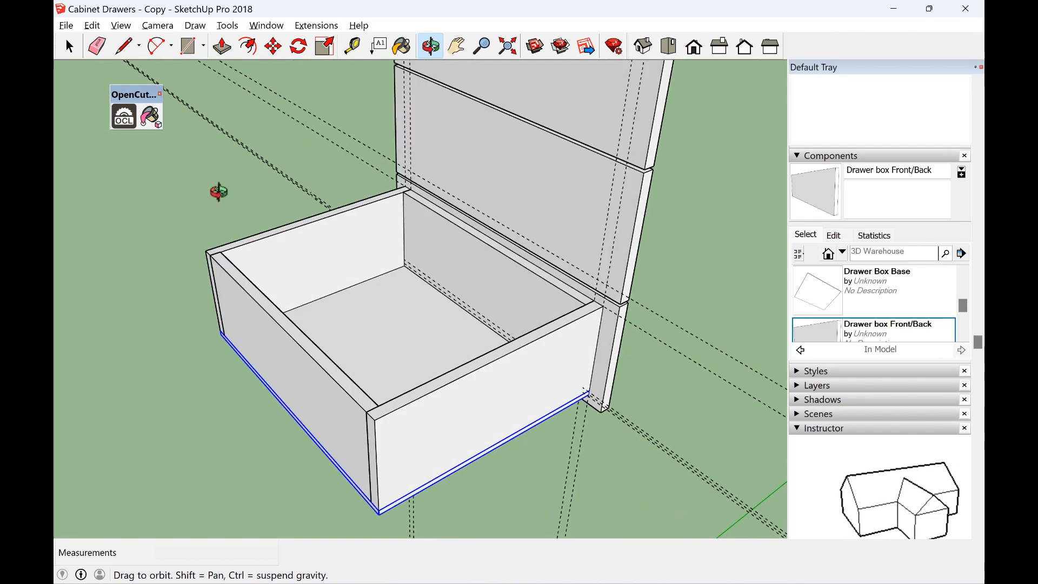
left_click(69, 47)
left_click(70, 47)
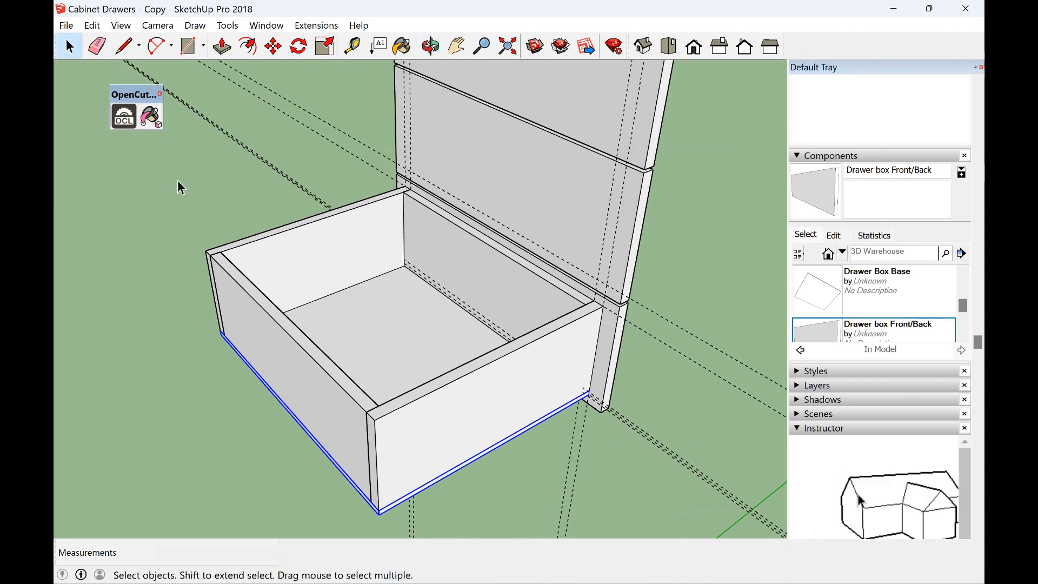
left_click_drag(161, 170, 605, 533)
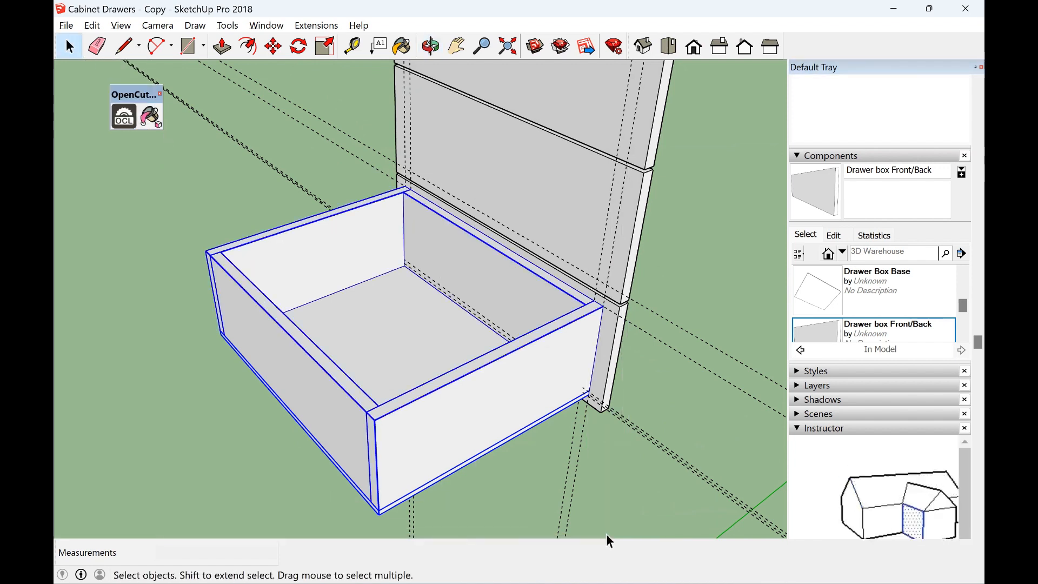
right_click(488, 391)
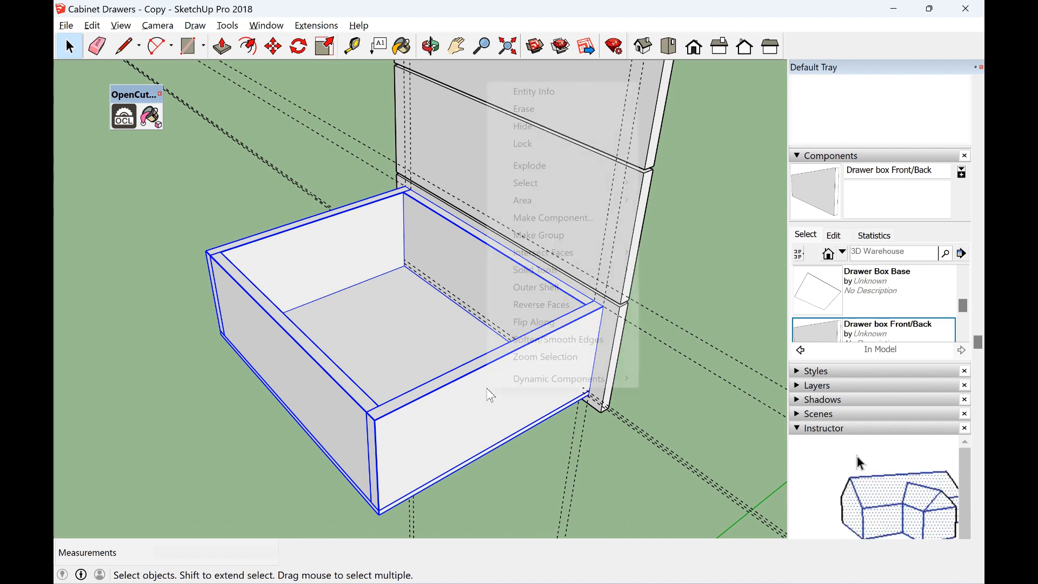
left_click(566, 235)
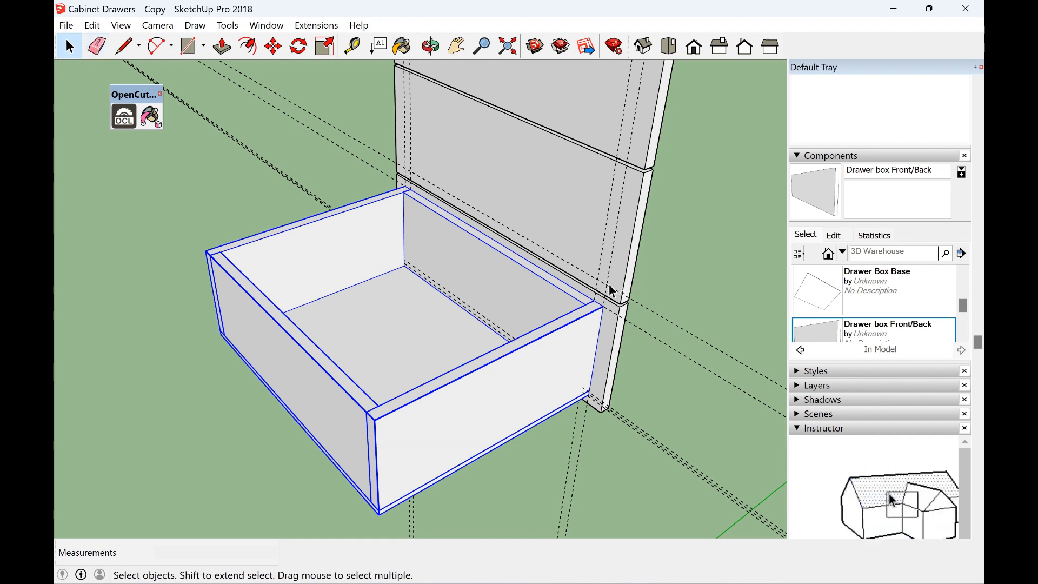
left_click(653, 477)
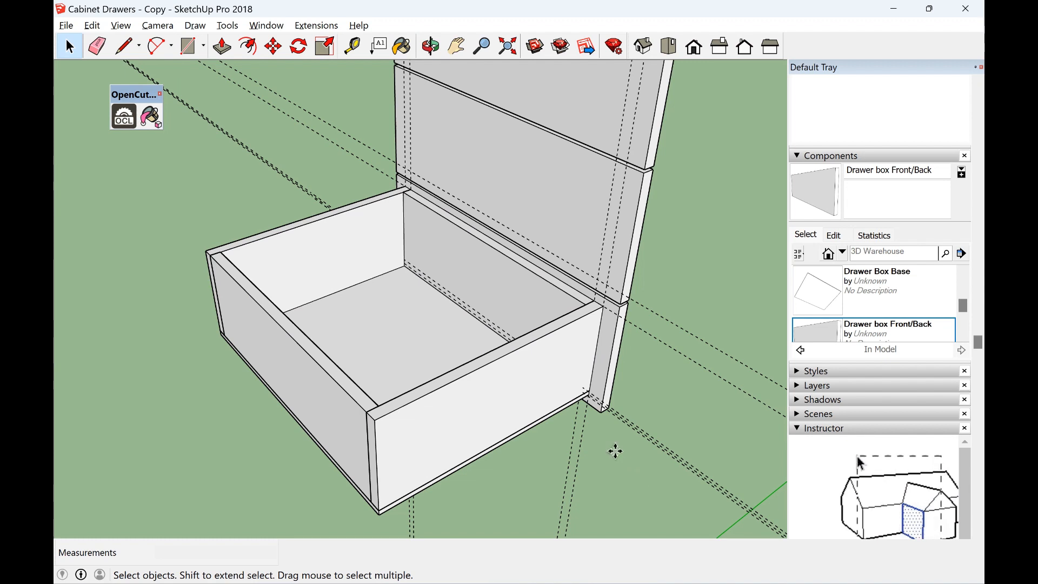
key("ctrl+v")
left_click(100, 167)
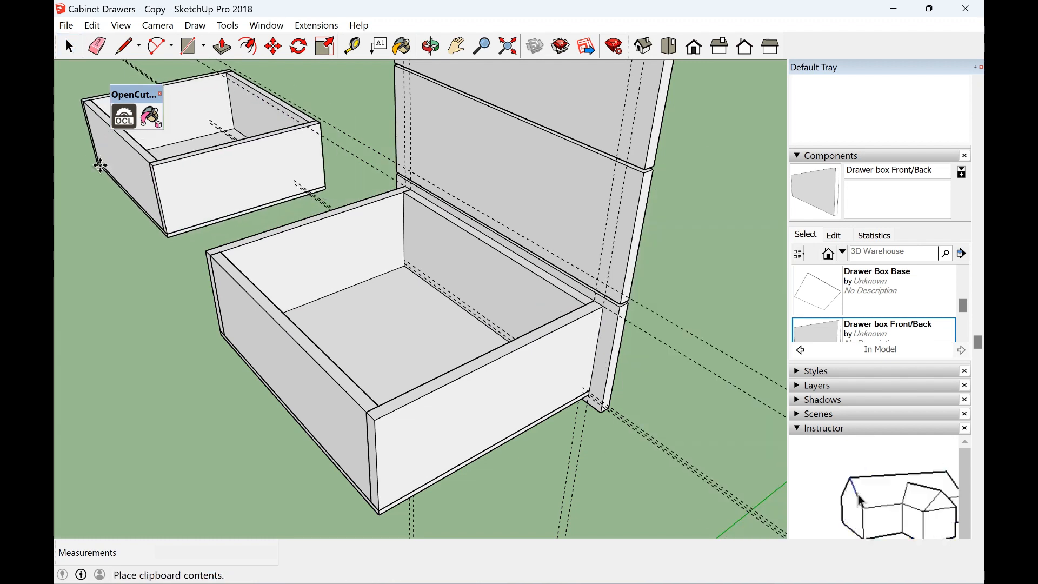
Move the copied drawer box by its lower outer corner onto the guide intersection at the back of the second drawer front
key("m")
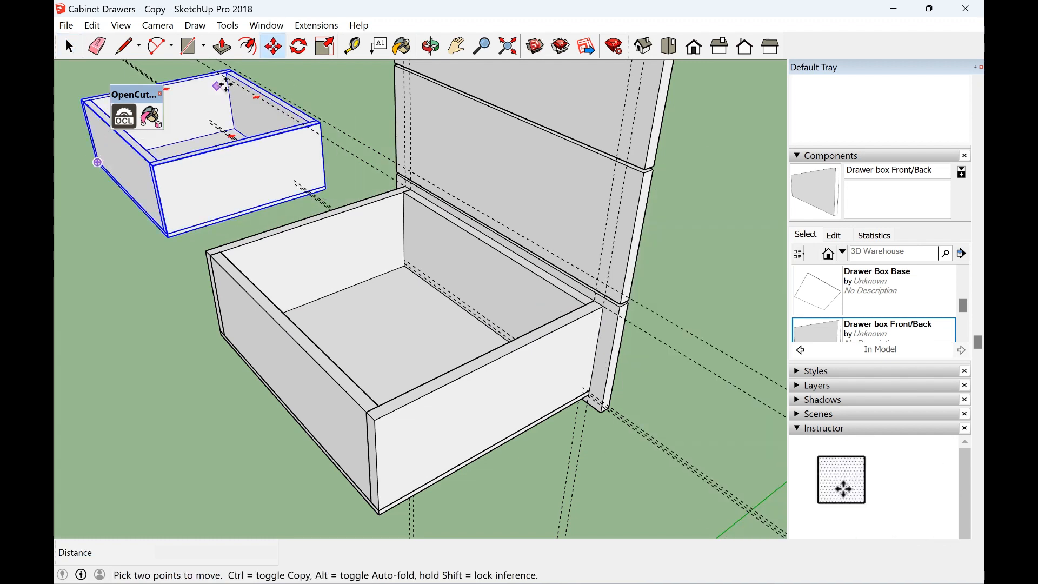
left_click(168, 236)
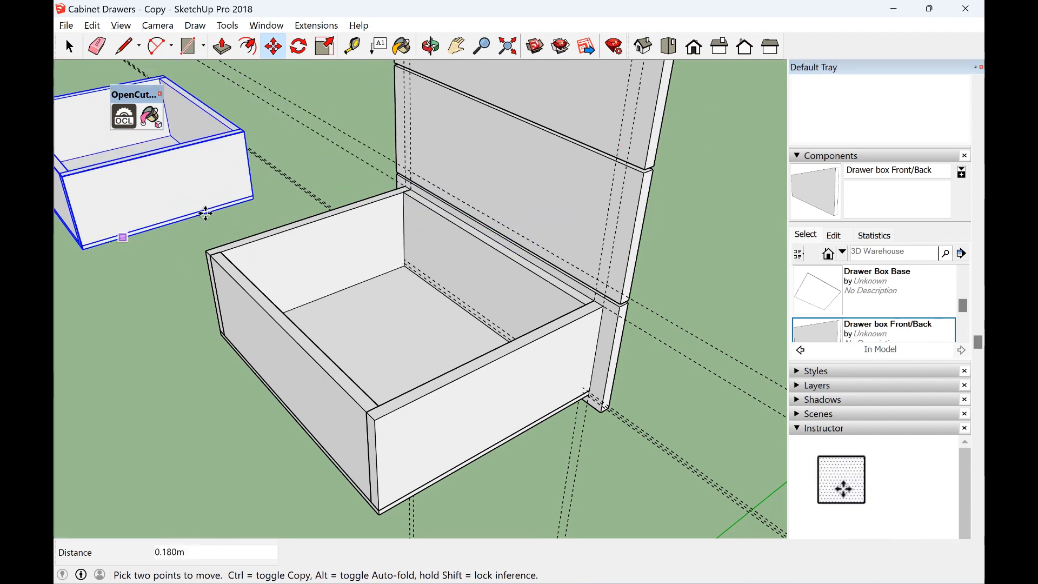
scroll(232, 202, "up", 5)
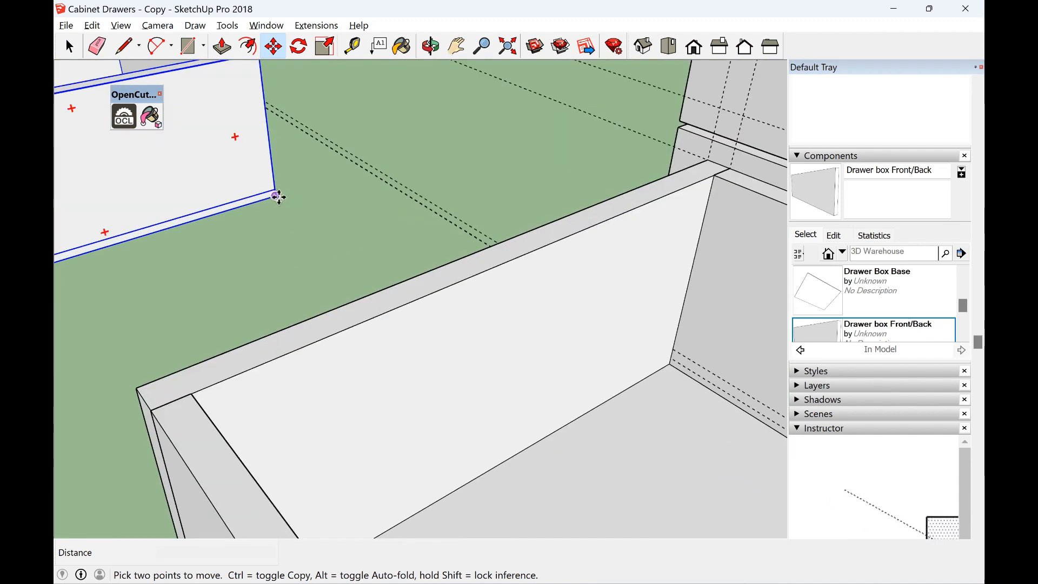
scroll(325, 211, "down", 4)
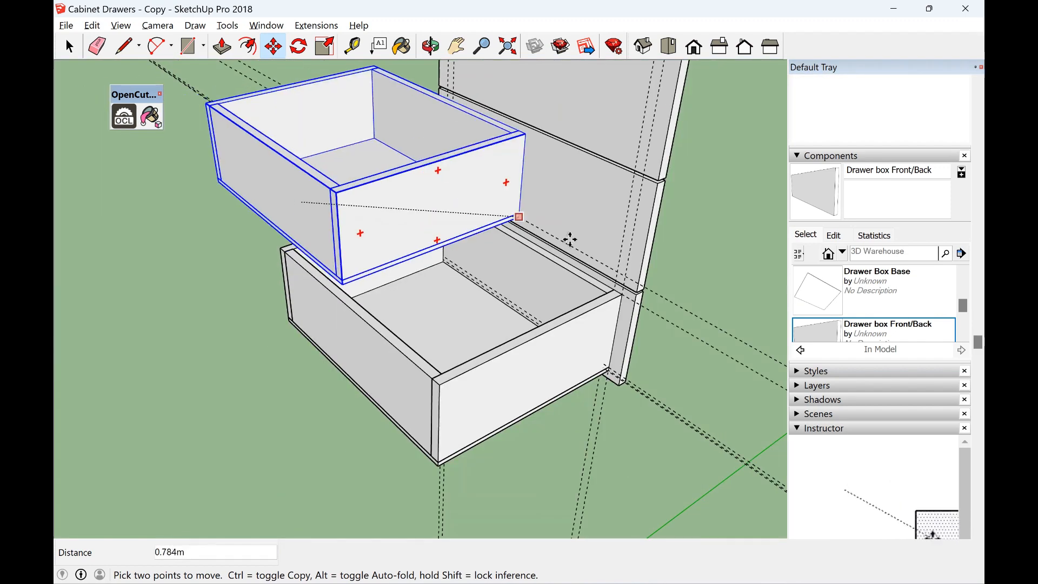
scroll(626, 274, "up", 6)
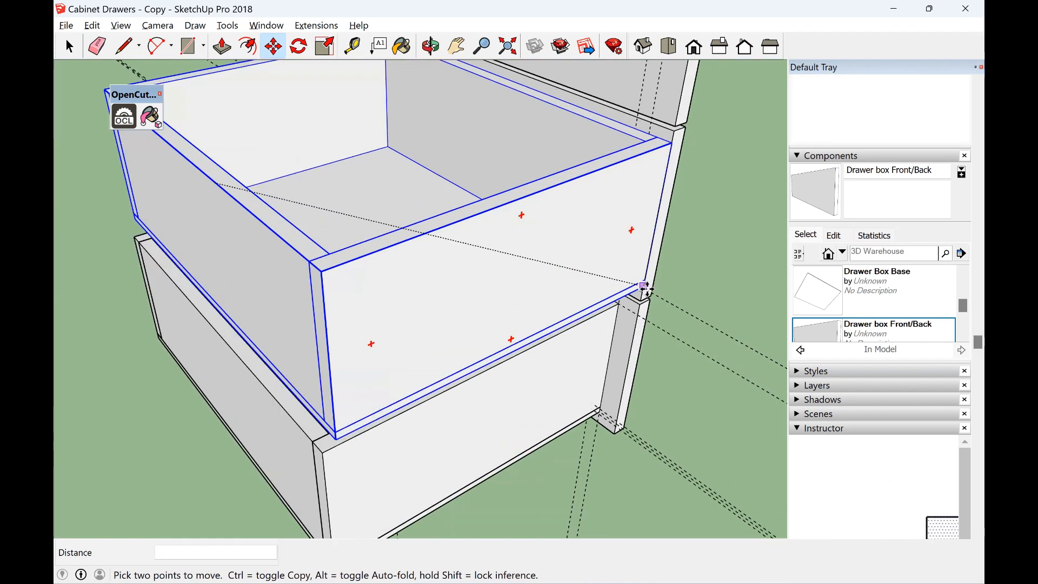
scroll(615, 276, "down", 3)
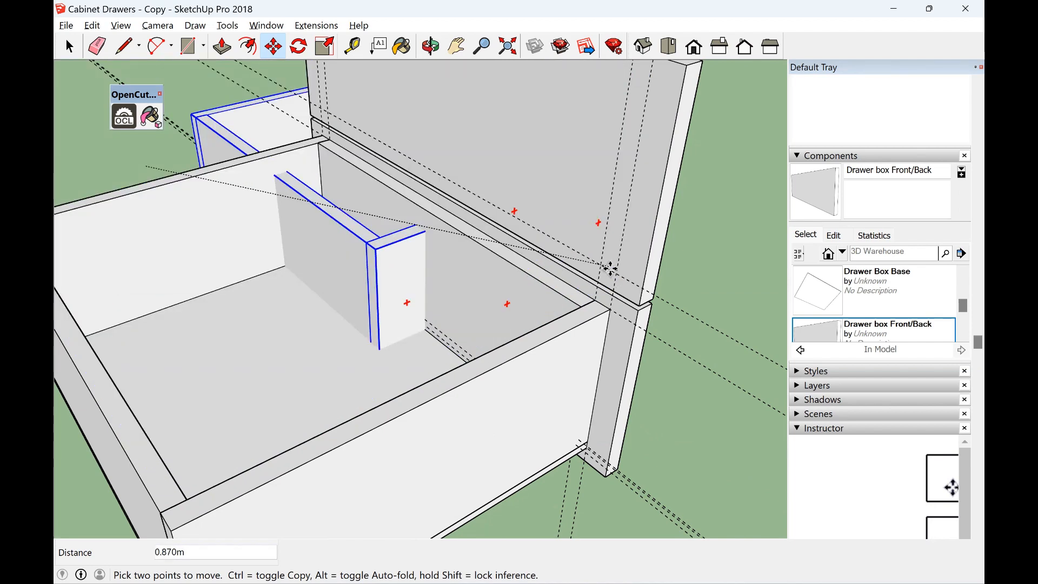
scroll(611, 270, "up", 3)
left_click(615, 270)
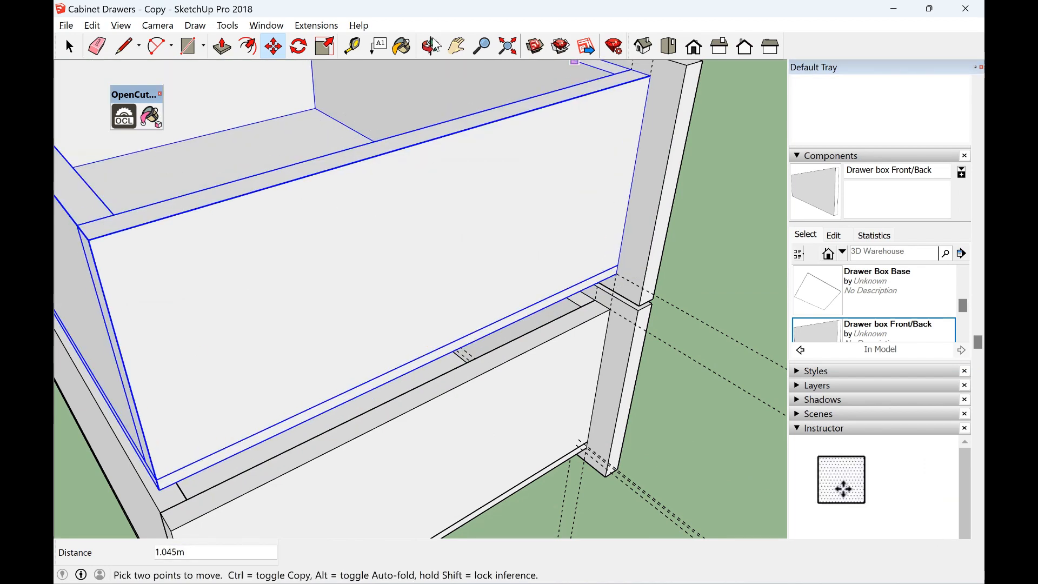
Add a horizontal guide 0.018 m above the lower edge on the back face of the top drawer front
scroll(492, 222, "down", 2)
scroll(378, 165, "down", 5)
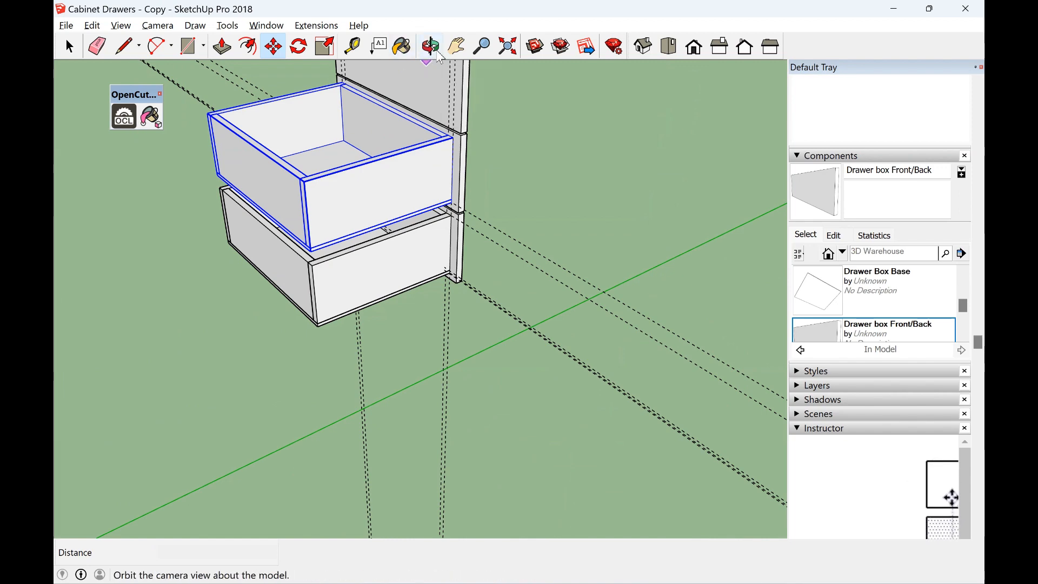
left_click(456, 46)
left_click_drag(463, 123, 481, 212)
scroll(457, 194, "up", 2)
scroll(457, 193, "up", 4)
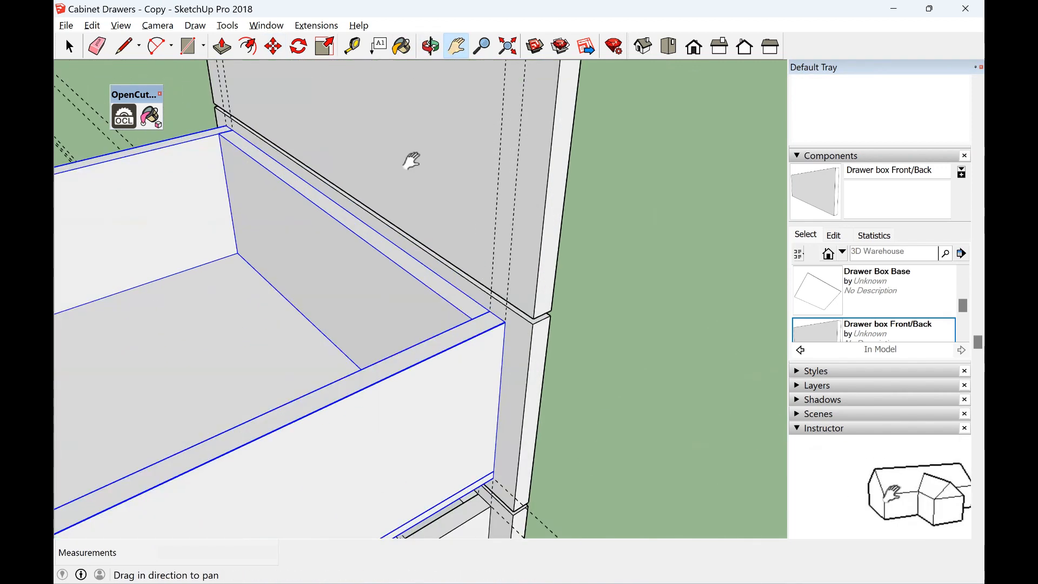
left_click(352, 47)
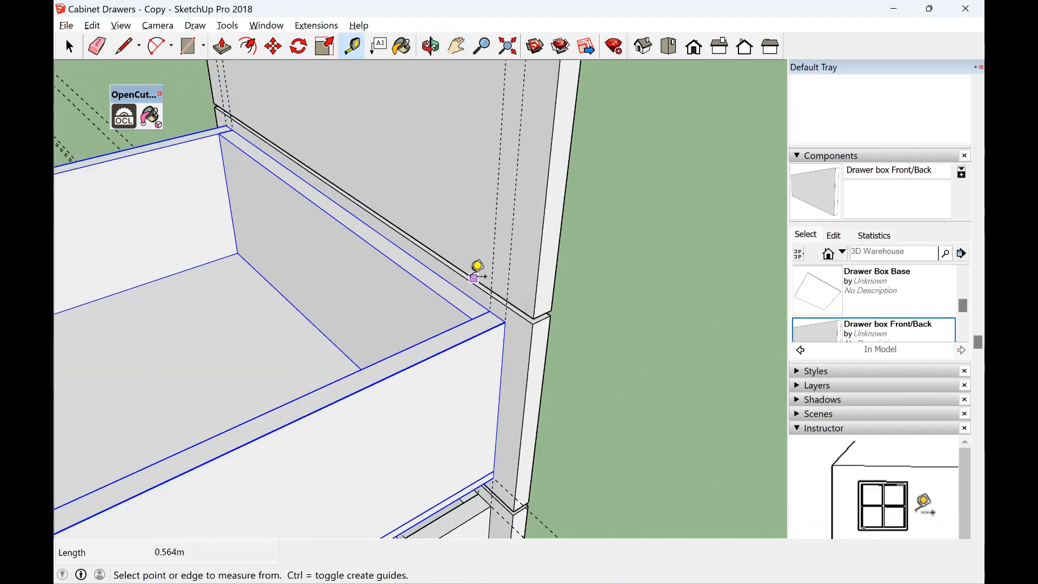
left_click(460, 266)
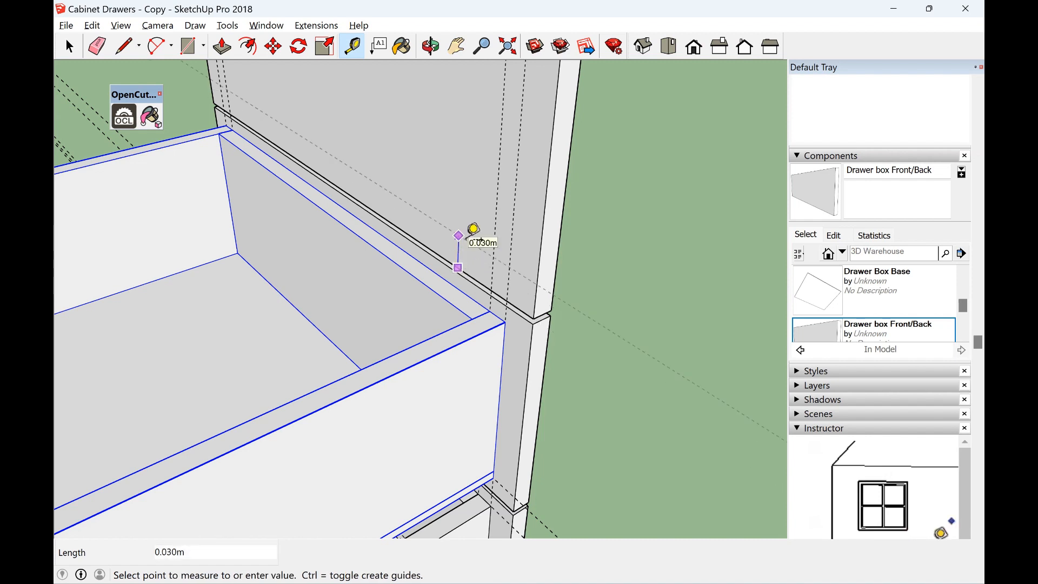
type("0.018")
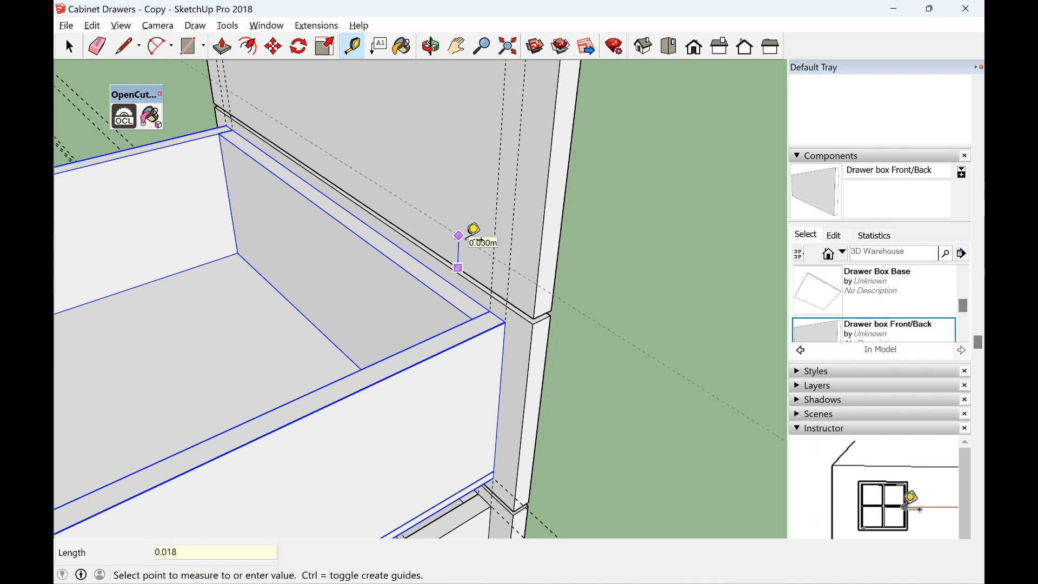
key("Return")
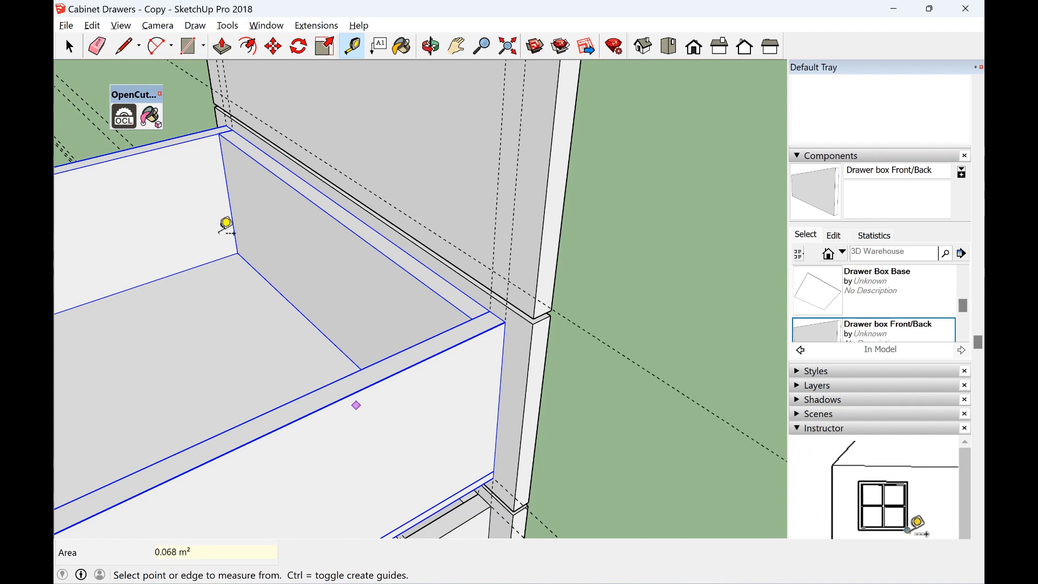
Clear the selection and paste another copy of the drawer box clear of the drawer fronts
left_click(69, 48)
left_click(626, 197)
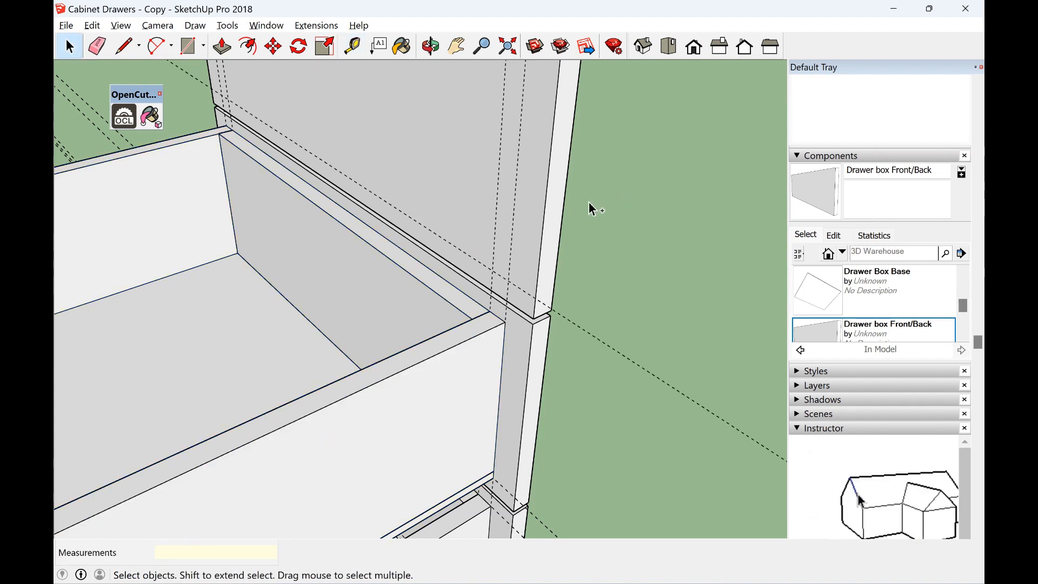
key("ctrl+v")
scroll(263, 267, "down", 10)
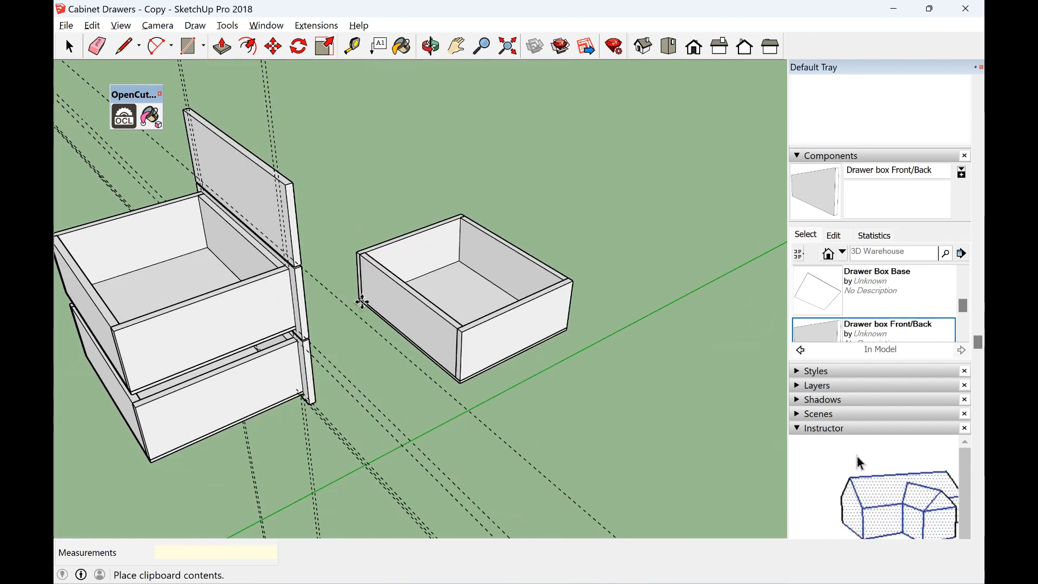
left_click(568, 314)
Move the pasted drawer box by its lower outer corner onto the guide intersection at the back of the top drawer front
key("m")
scroll(573, 322, "up", 6)
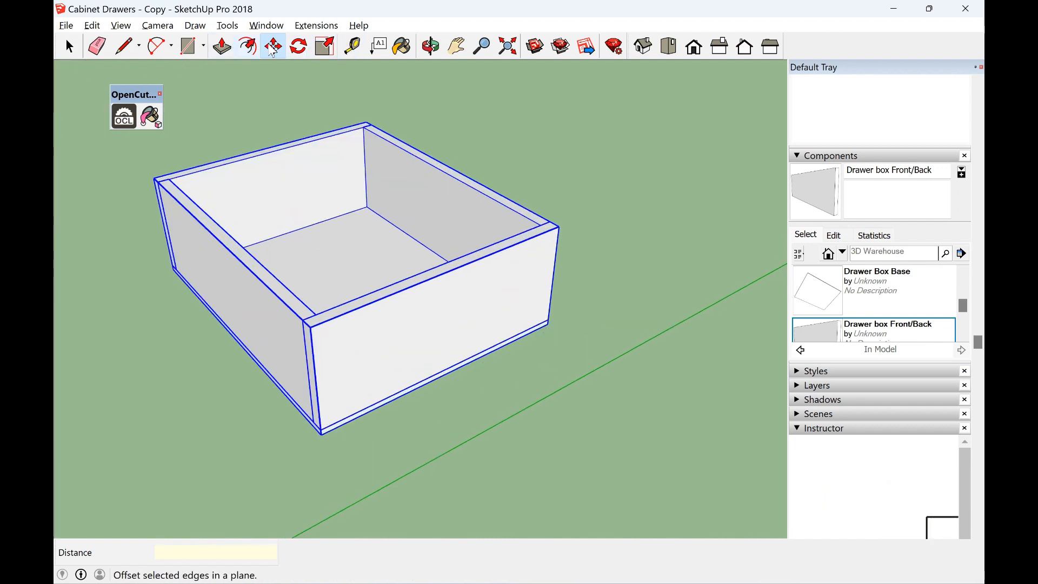
scroll(547, 324, "up", 5)
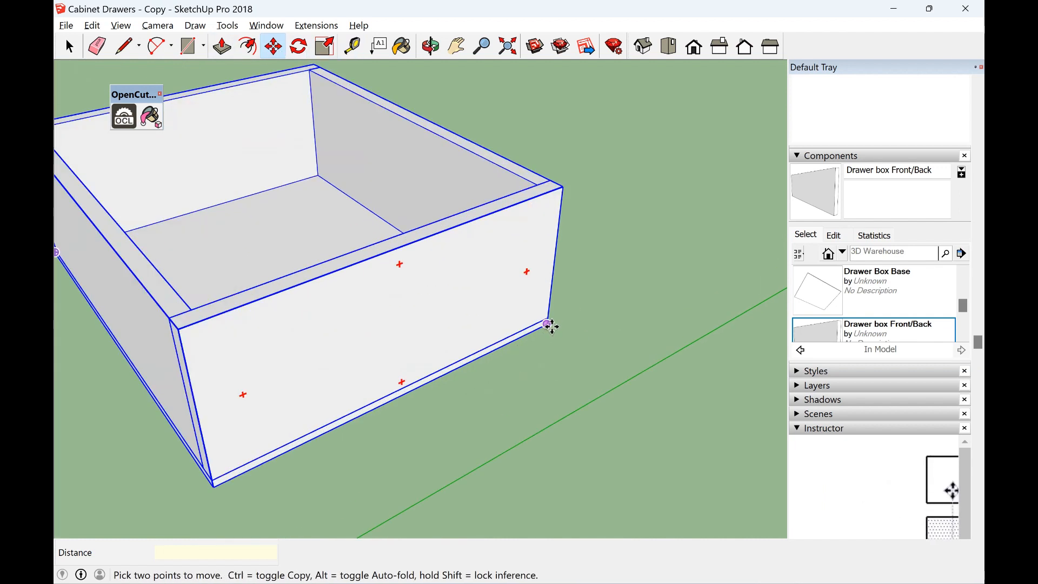
left_click(548, 325)
scroll(382, 306, "down", 8)
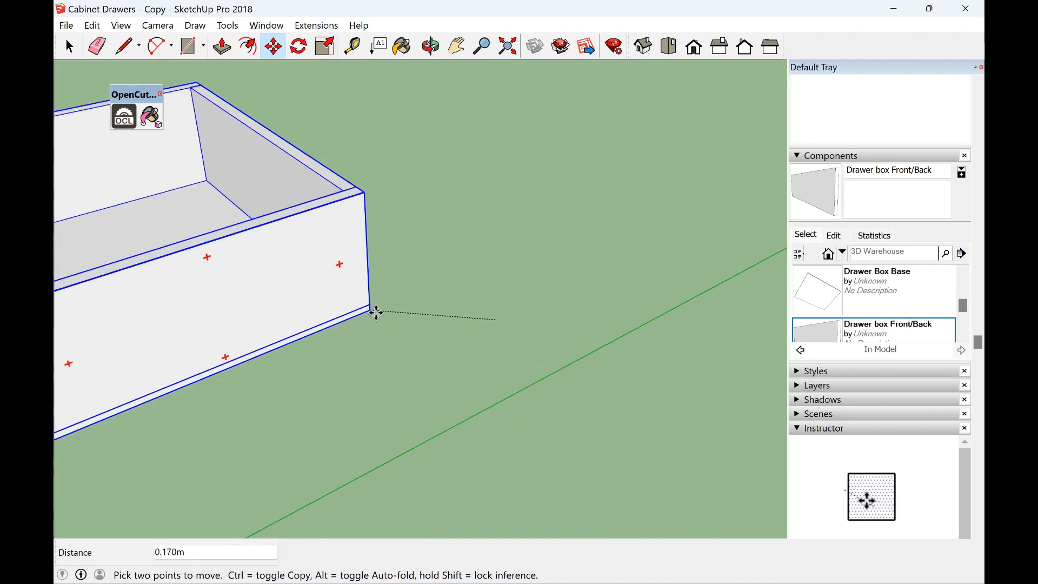
scroll(187, 304, "up", 7)
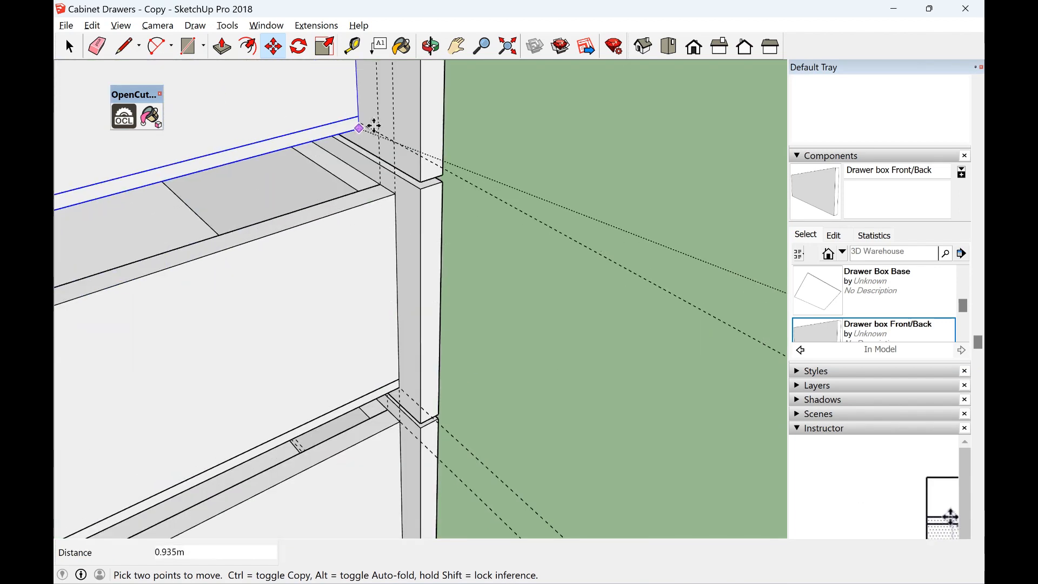
left_click(395, 143)
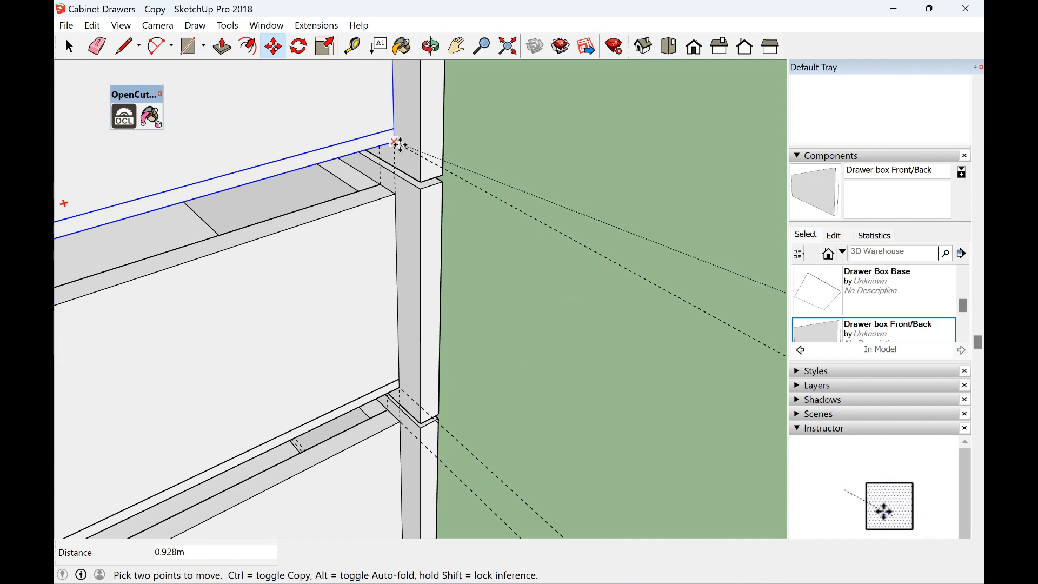
scroll(548, 292, "down", 8)
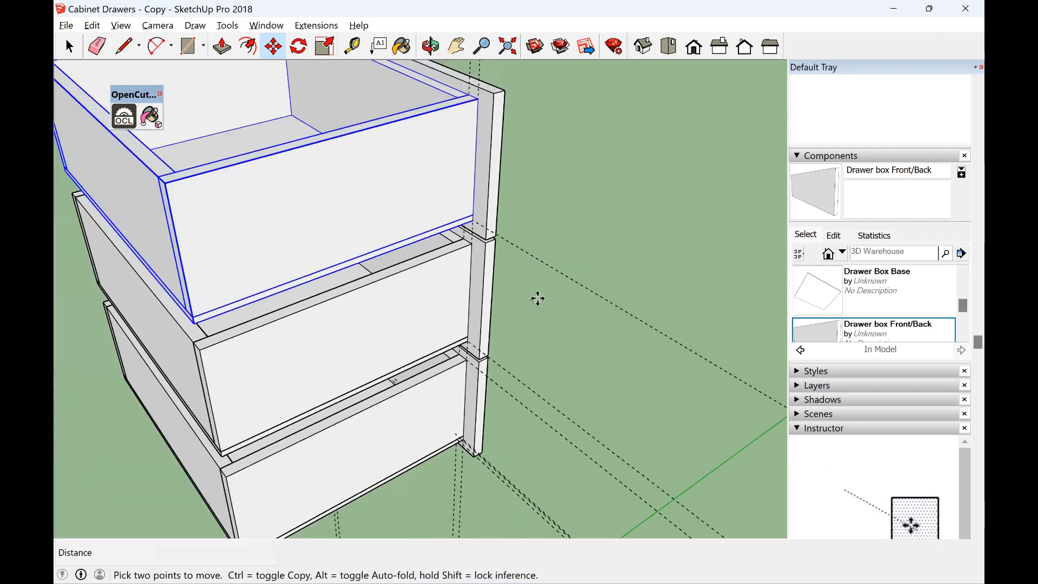
Select the cabinet and all three drawers with their fronts, and open the materials list in OpenCutList
left_click(431, 46)
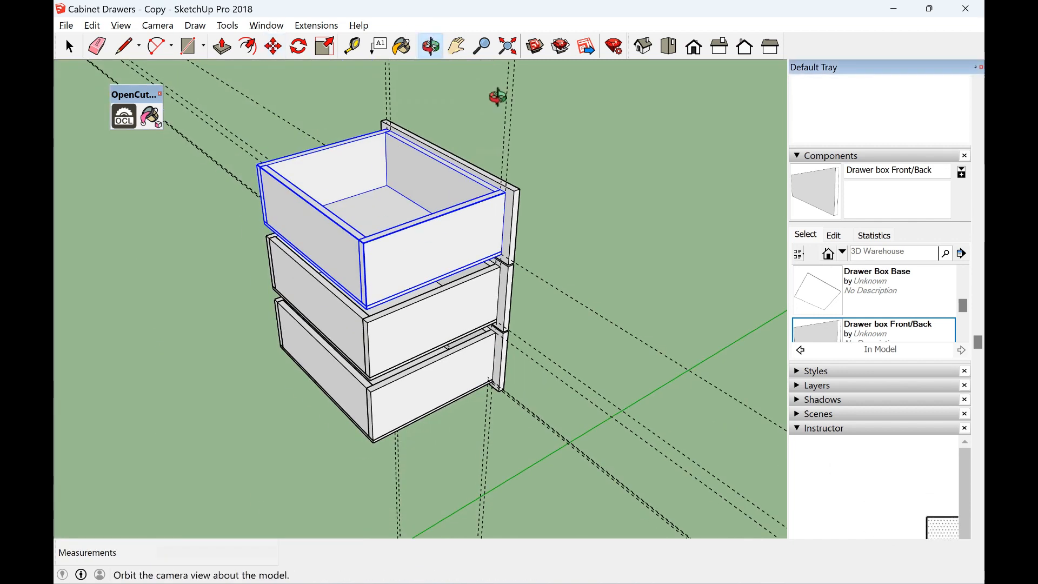
left_click_drag(493, 95, 276, 88)
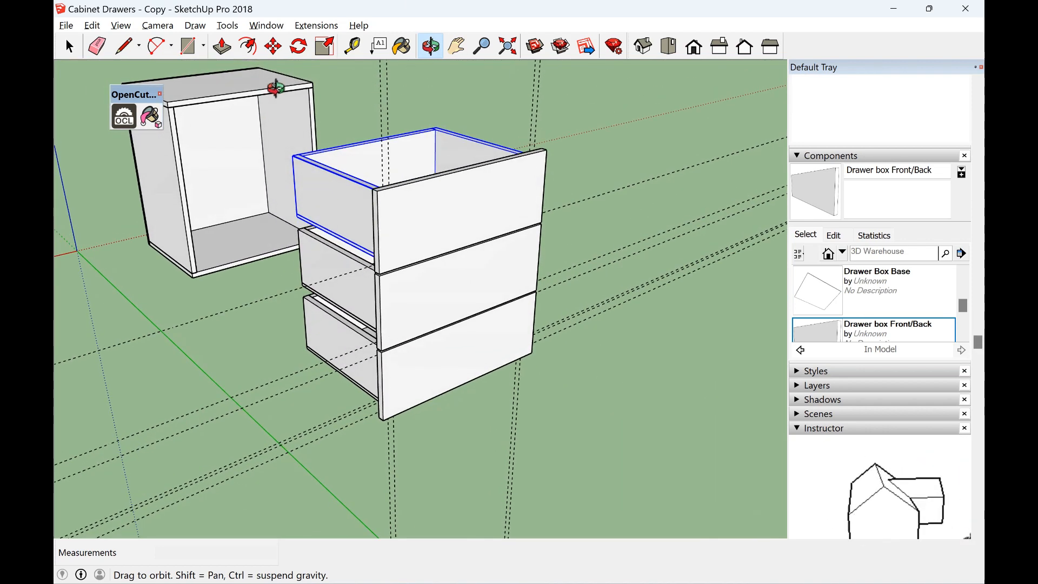
left_click(69, 46)
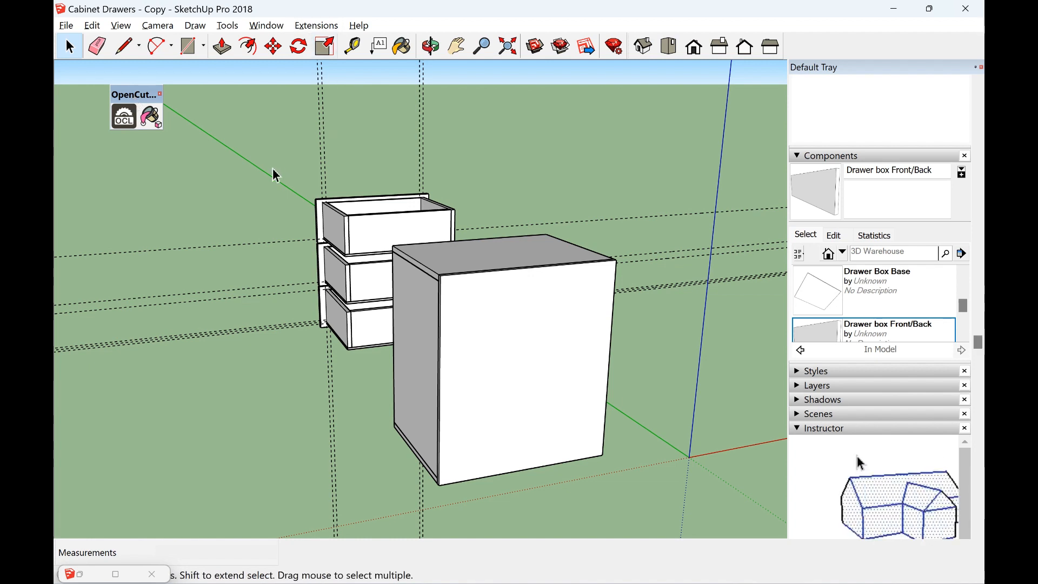
left_click_drag(262, 160, 667, 514)
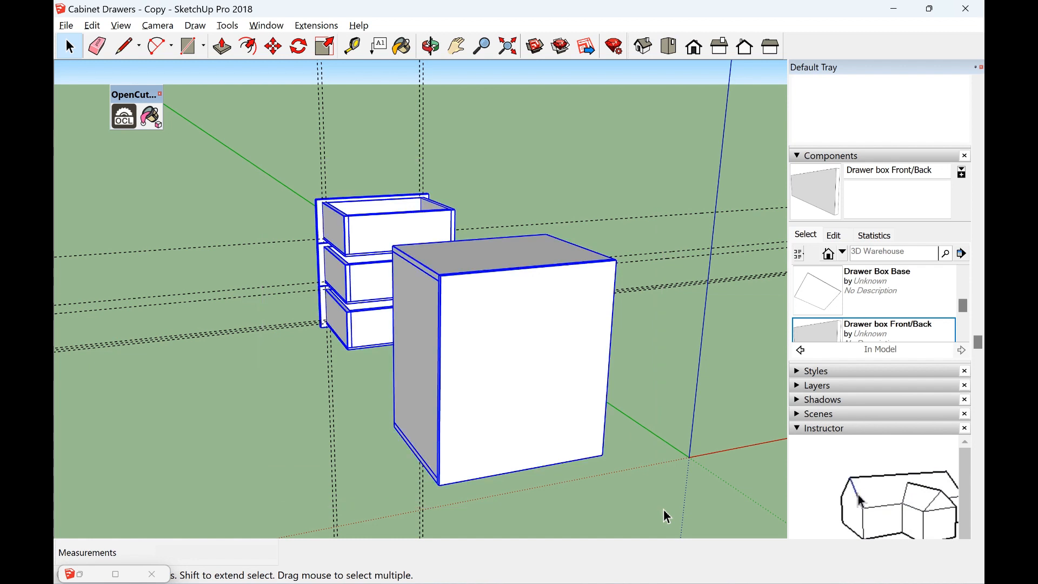
left_click(125, 123)
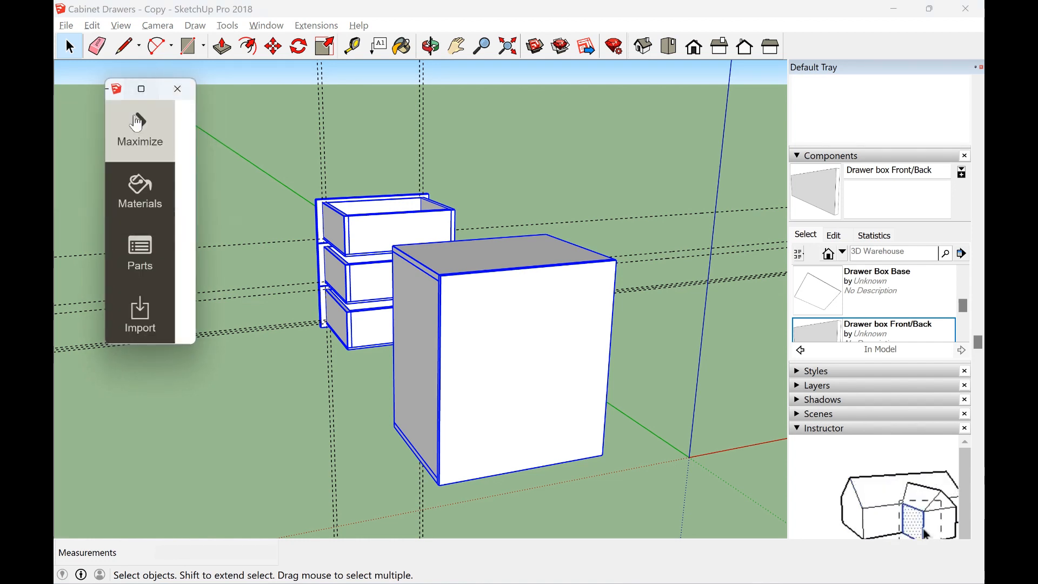
left_click(137, 122)
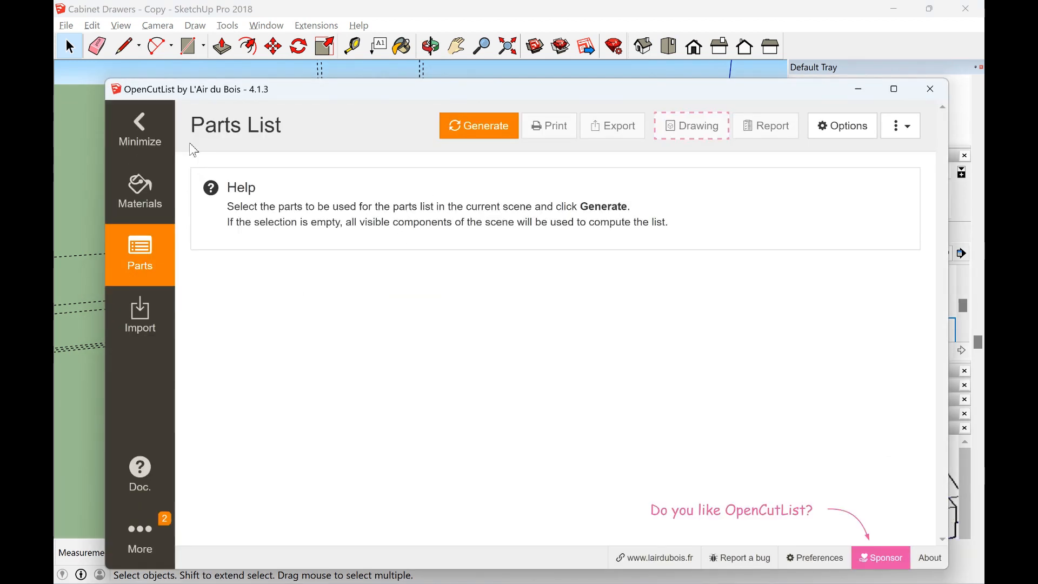
left_click(151, 198)
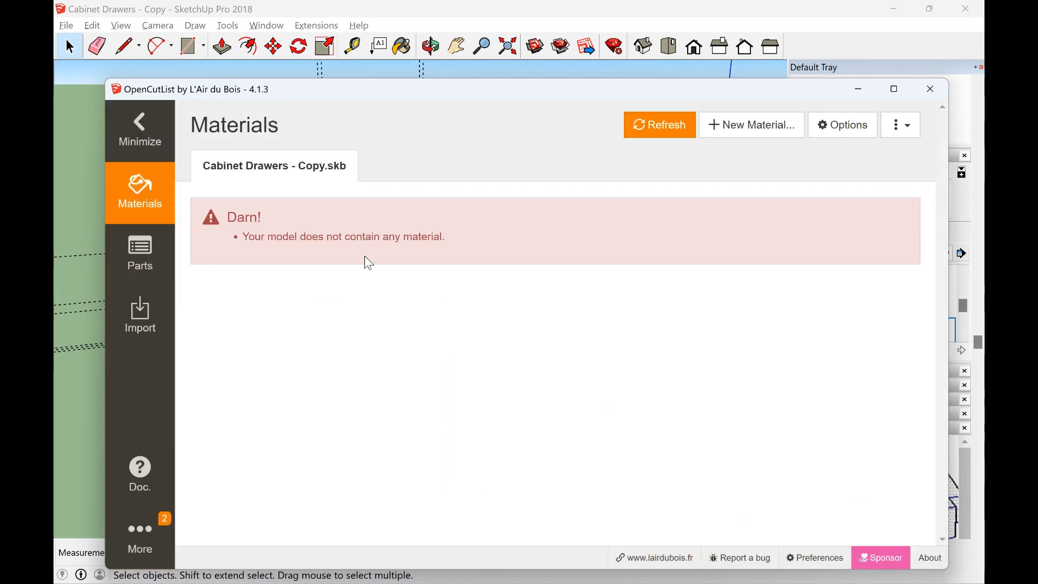
Start a new material named MDF 18mm with color #be805b and type Sheet Goods
left_click(747, 129)
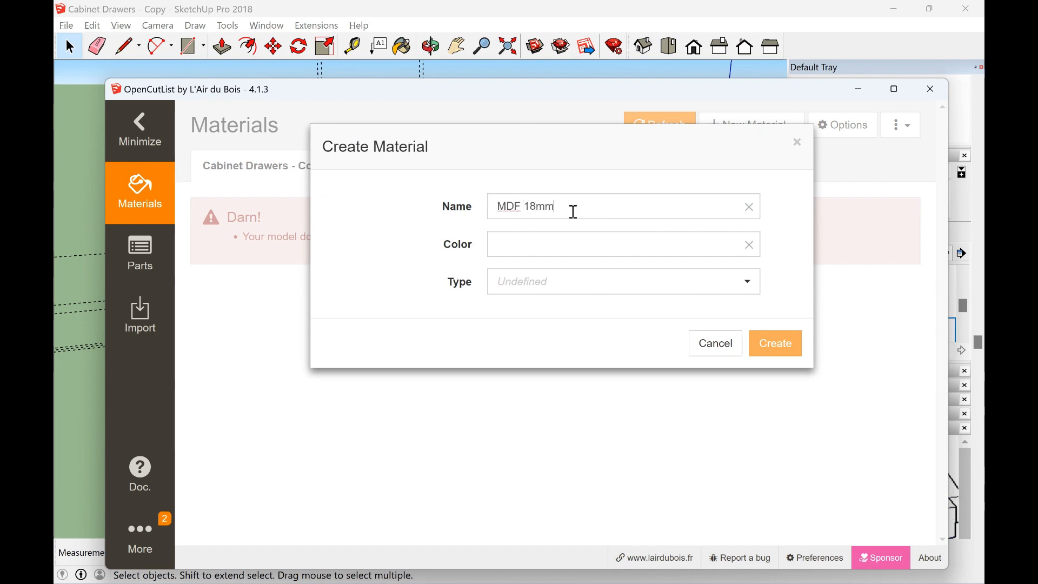
left_click(599, 244)
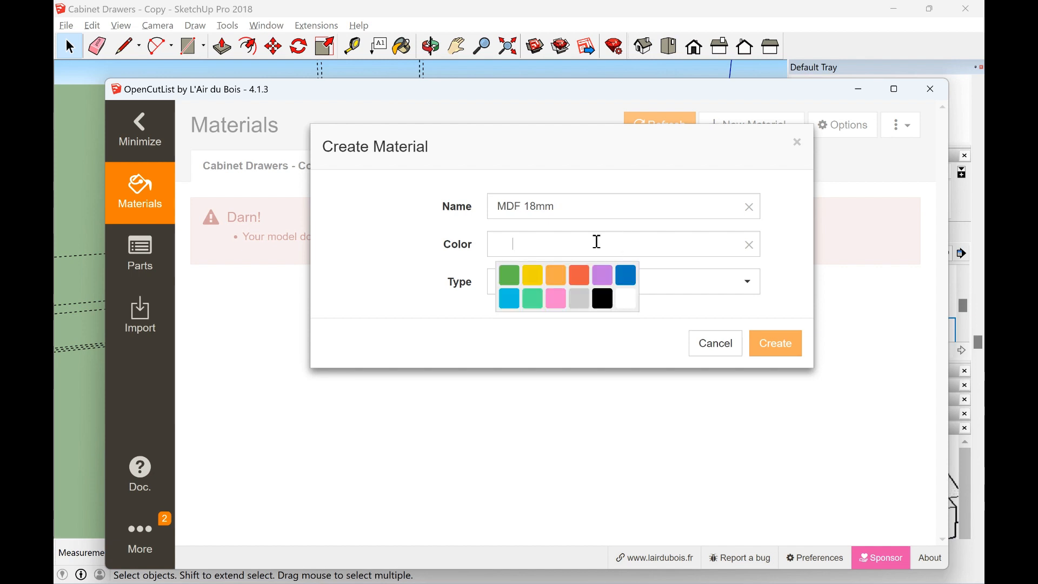
type("#be805b")
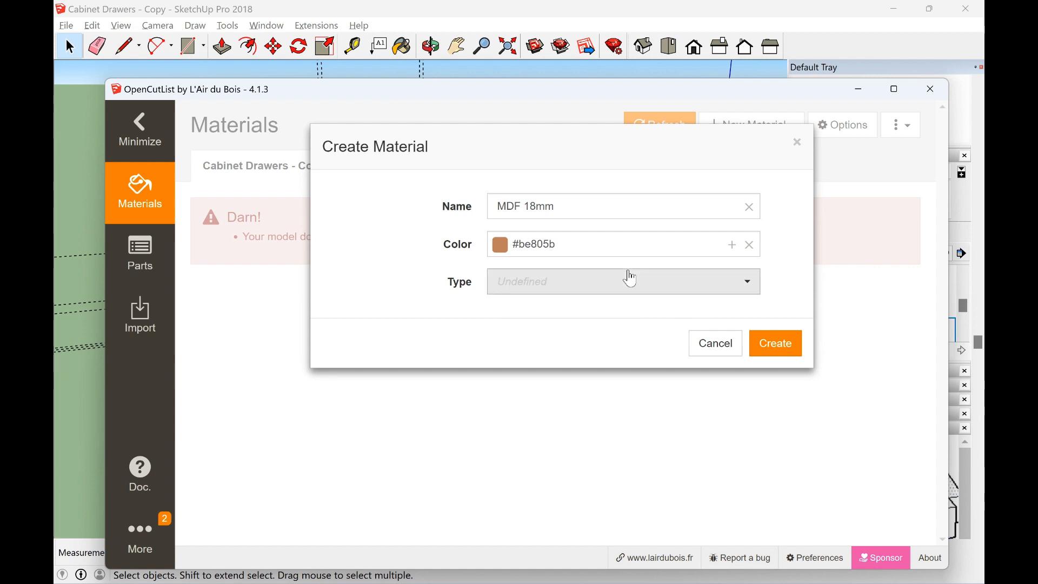
left_click(626, 278)
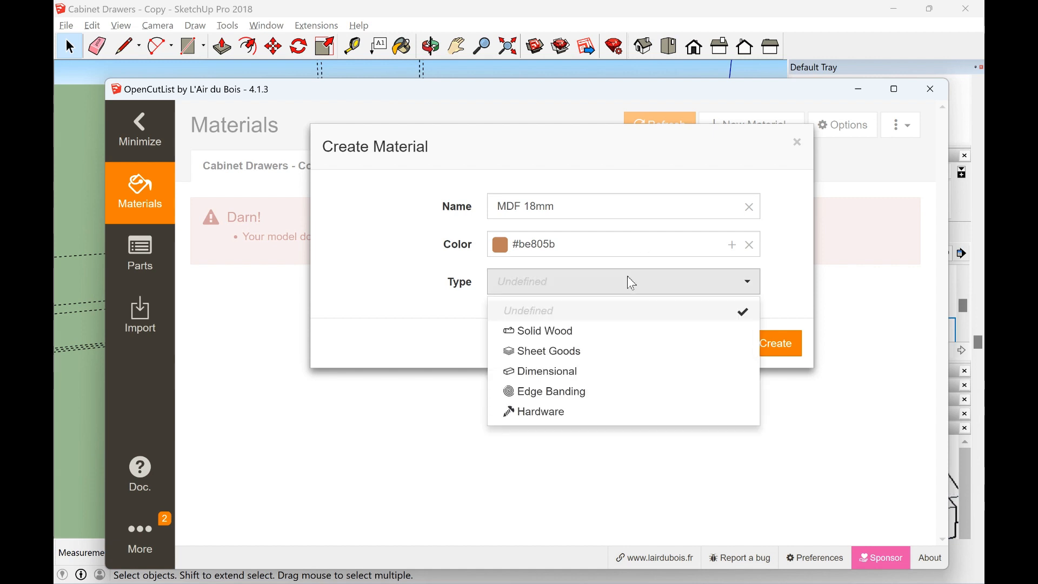
left_click(559, 353)
Set the grain direction to No Grain, add a standard panel size of 1020mm x 1850mm, and create the MDF 18mm material
scroll(622, 302, "down", 3)
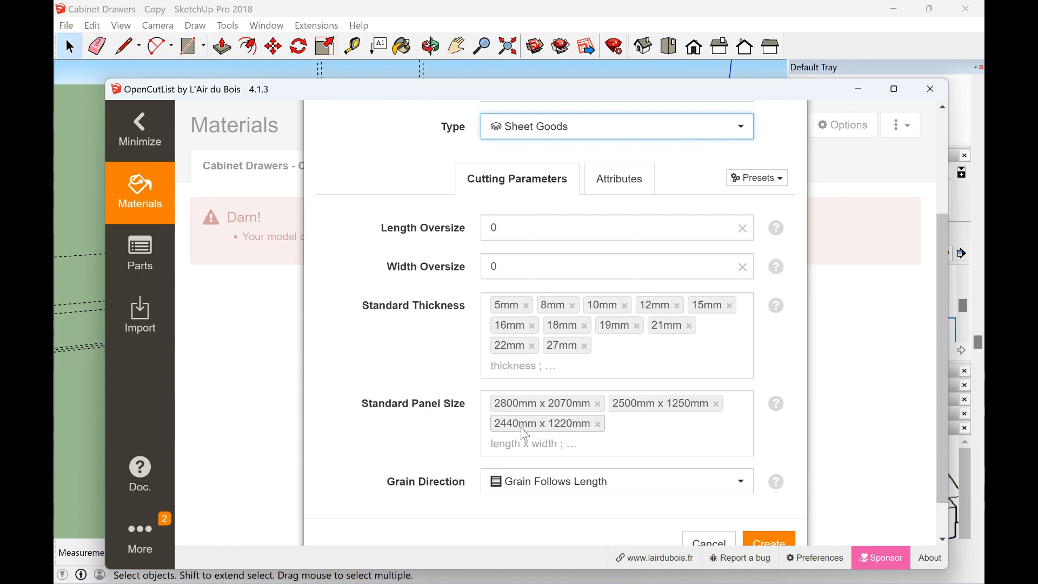
left_click(573, 490)
left_click(555, 508)
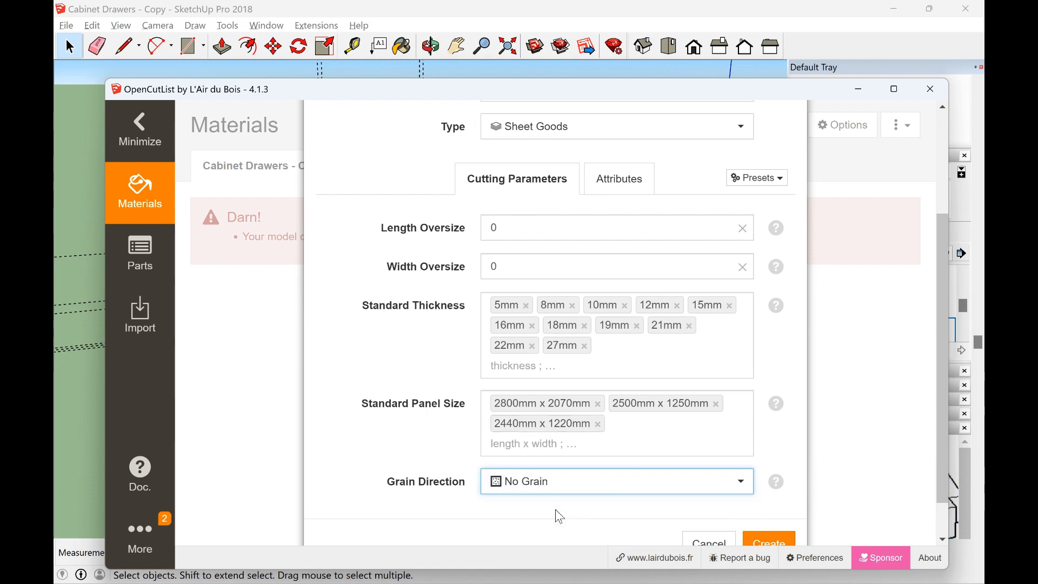
left_click(537, 447)
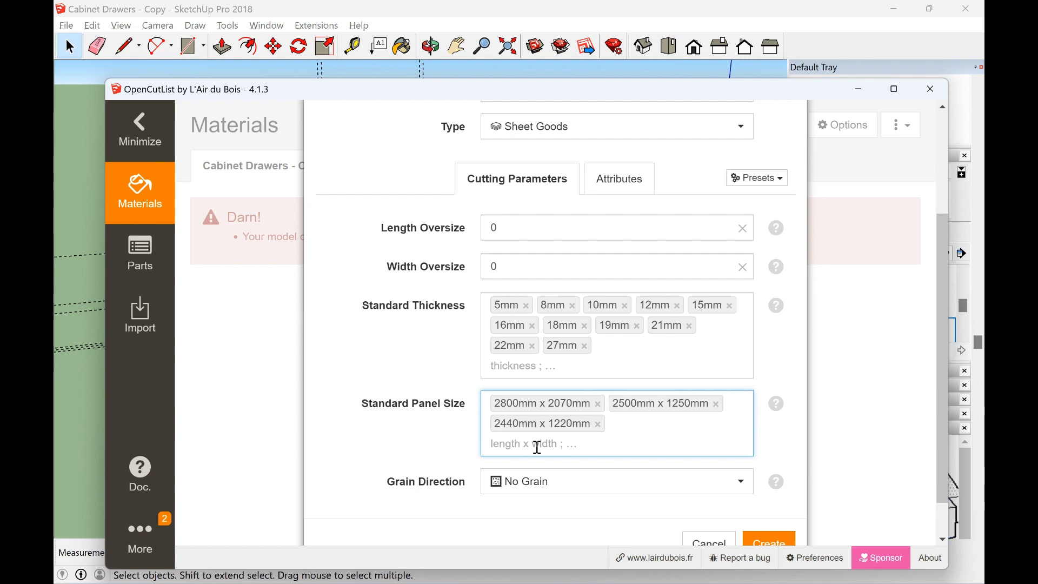
type("1020mm x 1850mm")
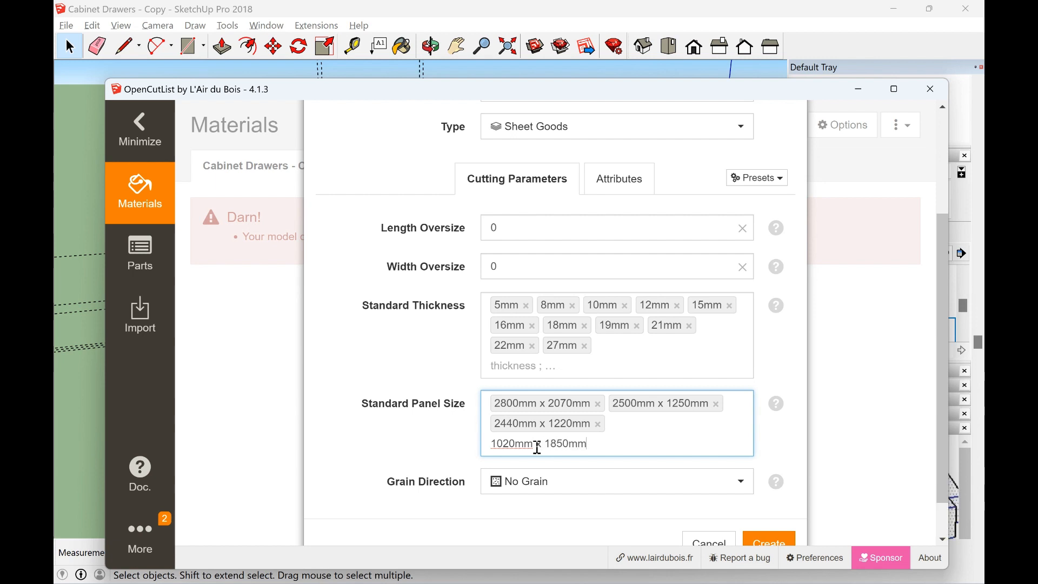
left_click(758, 539)
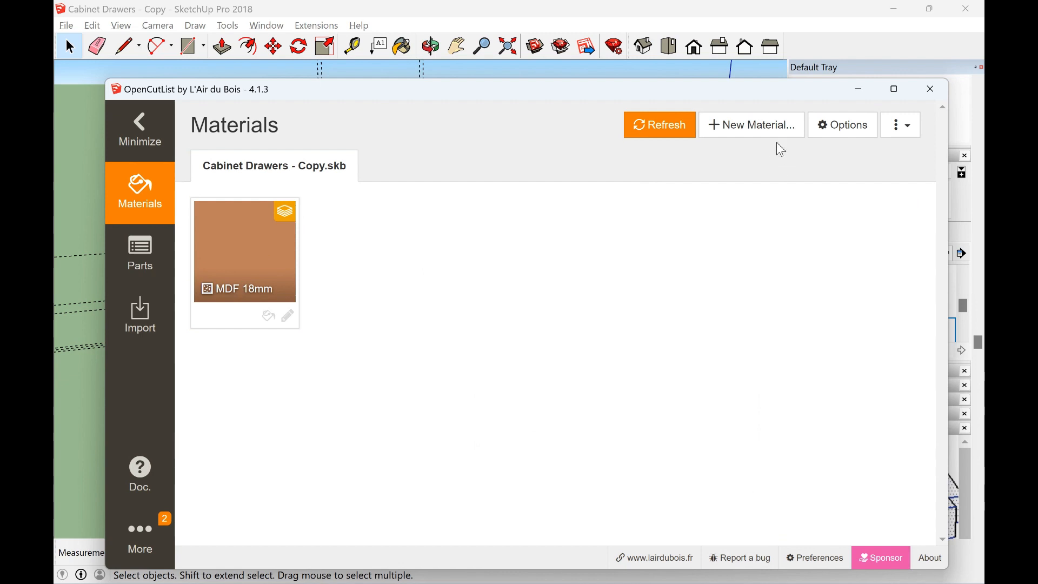
Start another new material named MDF 12mm with color #be805b and type Sheet Goods
left_click(754, 125)
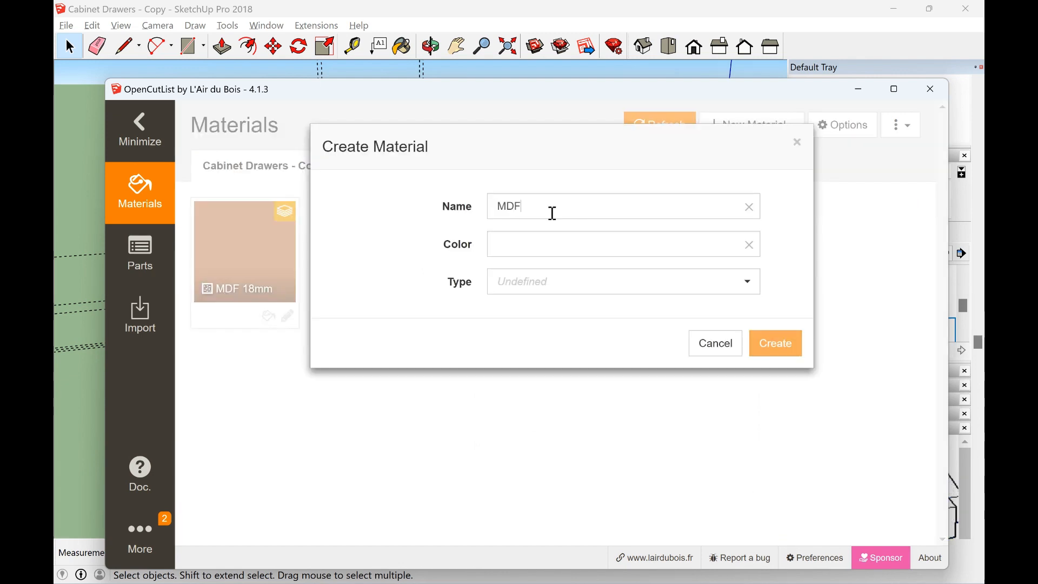
type("MDF 12mm")
left_click(547, 244)
left_click(532, 275)
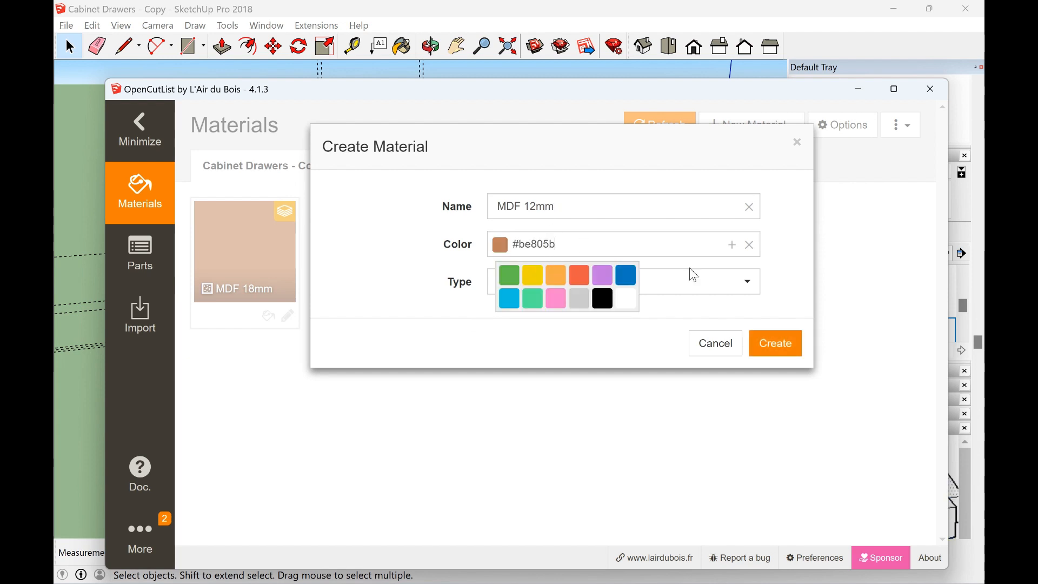
left_click(688, 284)
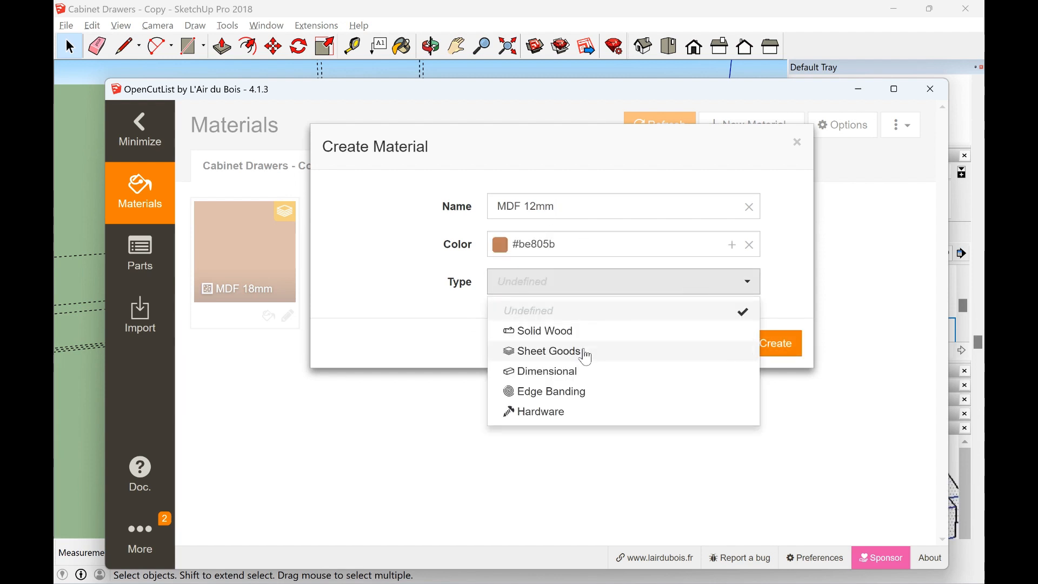
left_click(586, 352)
Set the MDF 12mm grain direction to No Grain and create the material
scroll(603, 357, "down", 3)
scroll(600, 352, "down", 1)
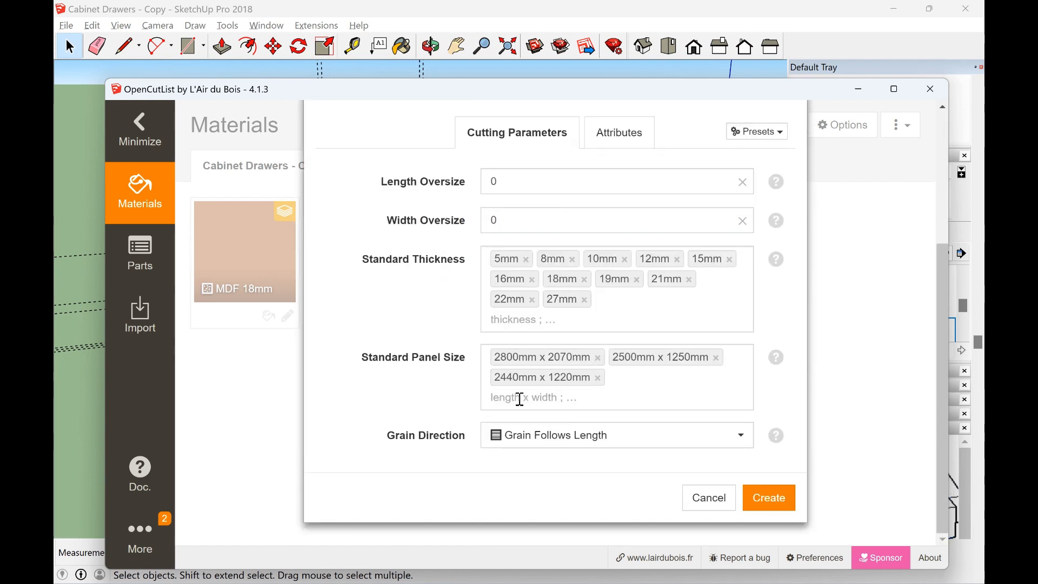
left_click(632, 442)
left_click(567, 463)
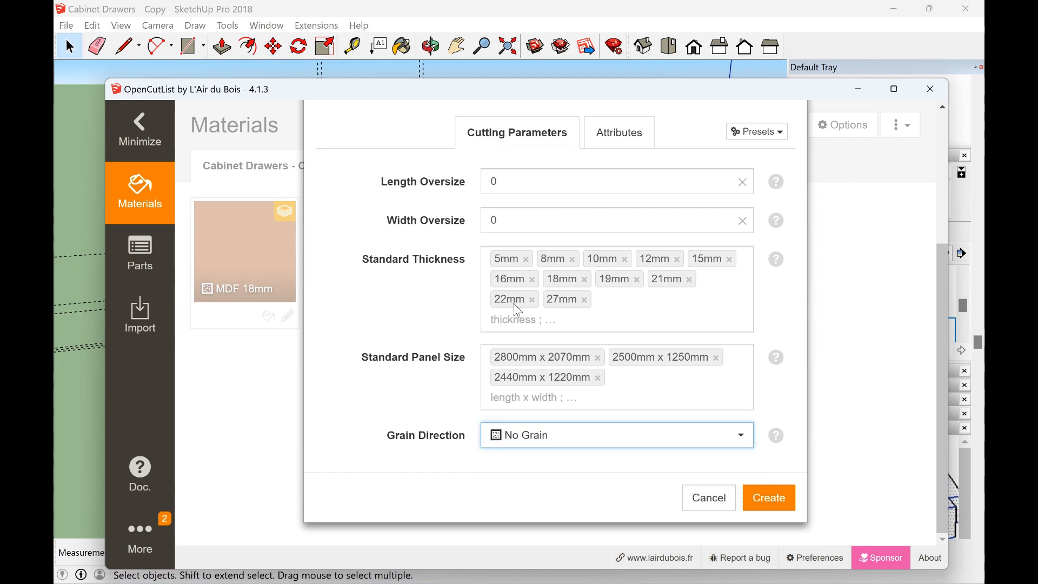
left_click(756, 494)
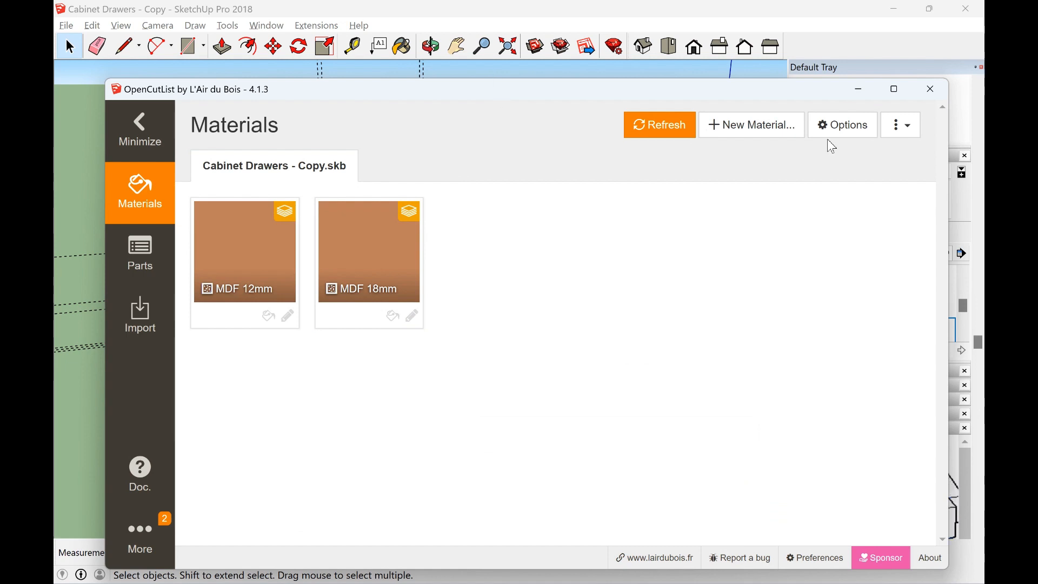
Start a new material named Plywood 9mm with color #be805b and type Sheet Goods
left_click(782, 128)
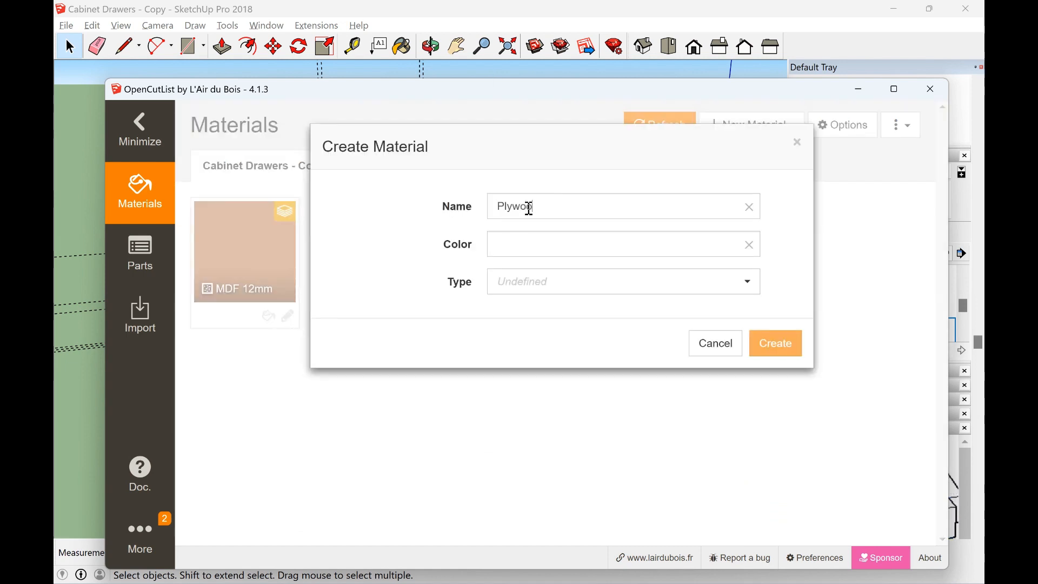
type("od 9mm")
left_click(539, 251)
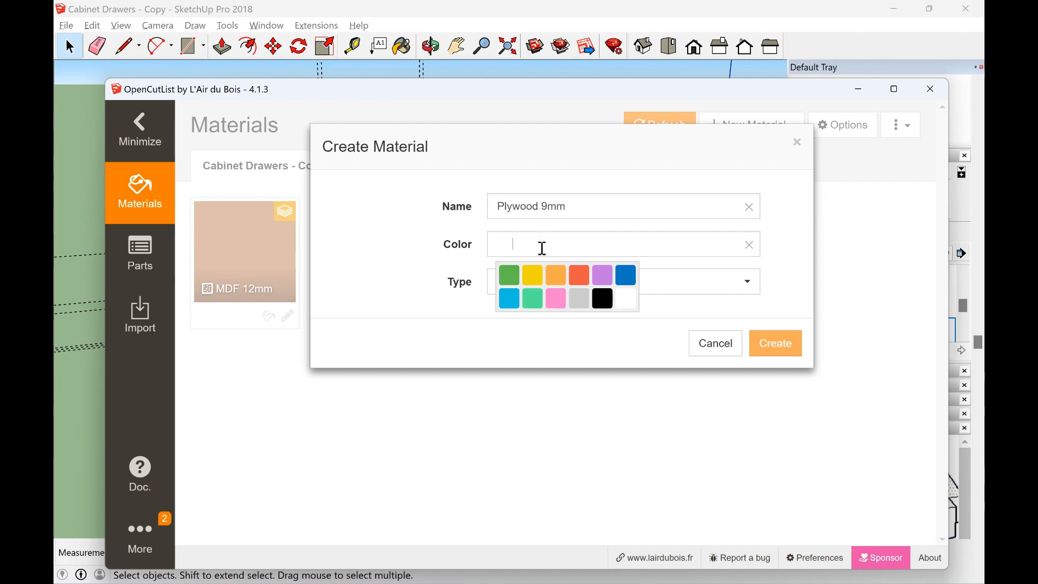
type("#be805b")
left_click(696, 285)
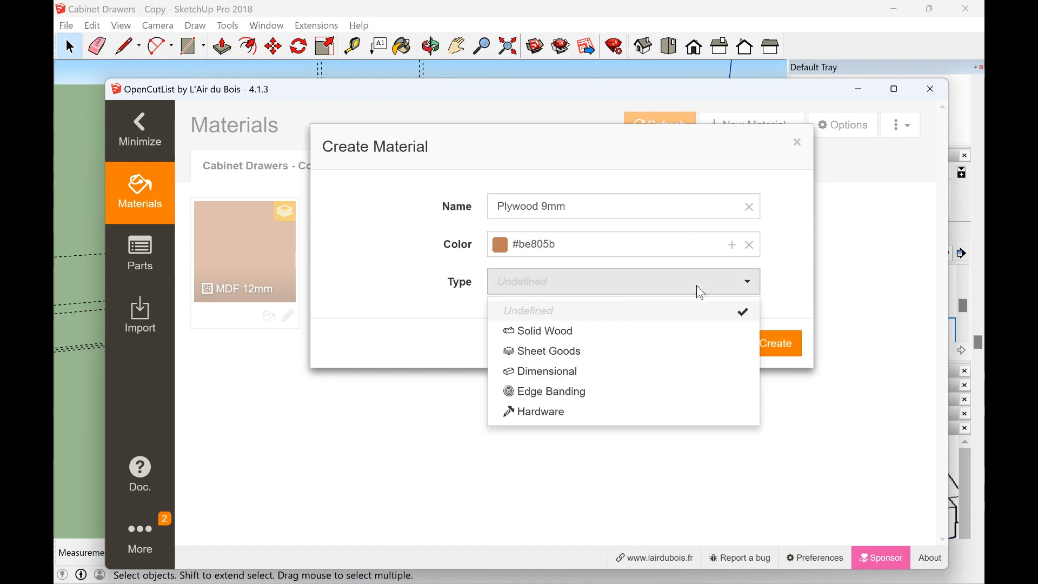
left_click(603, 356)
Add a 9mm standard thickness to the Plywood 9mm material and create it
scroll(600, 368, "down", 3)
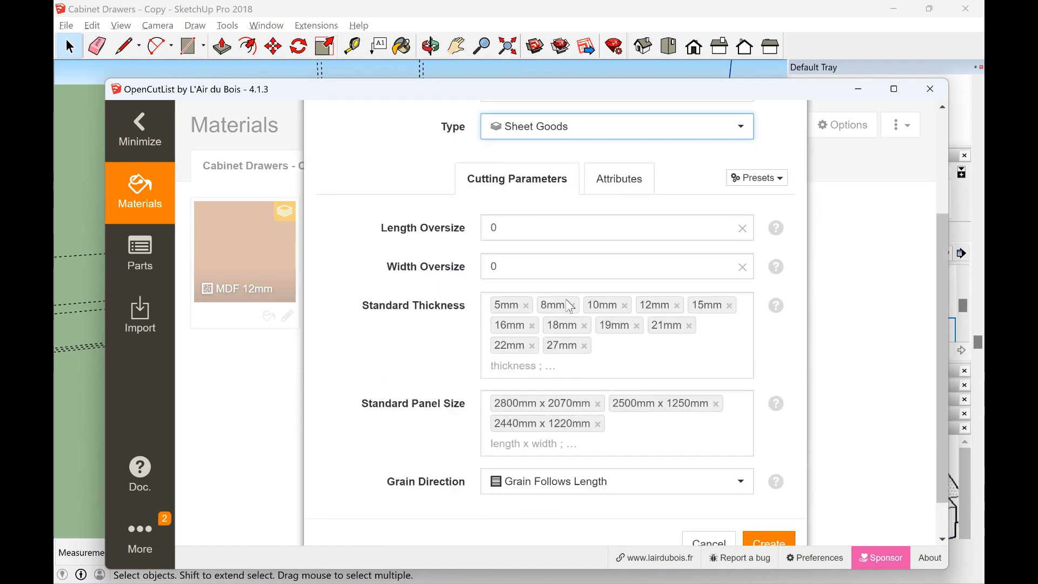
left_click(528, 369)
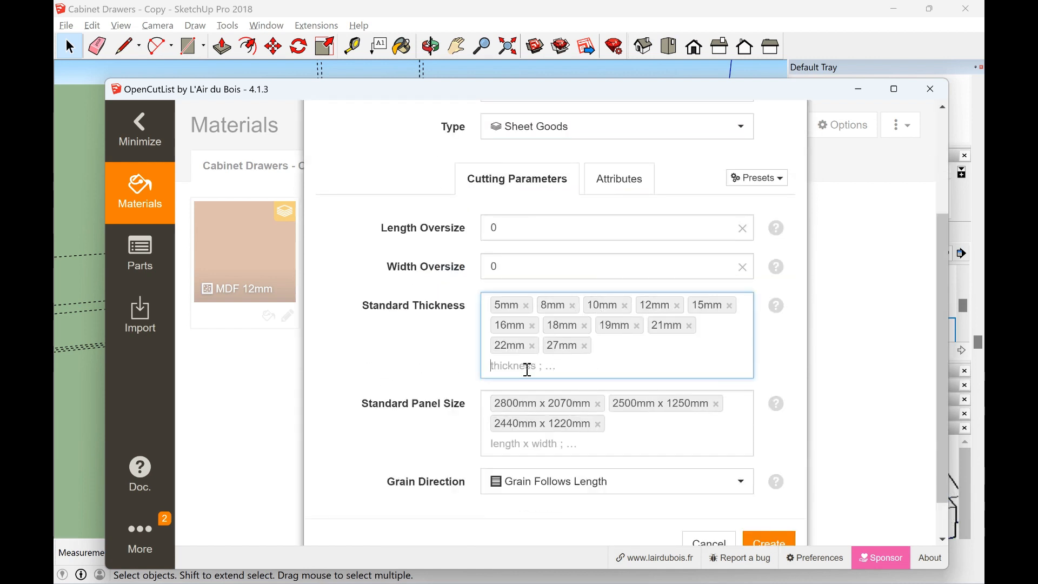
type("9mm")
left_click(627, 489)
left_click(625, 484)
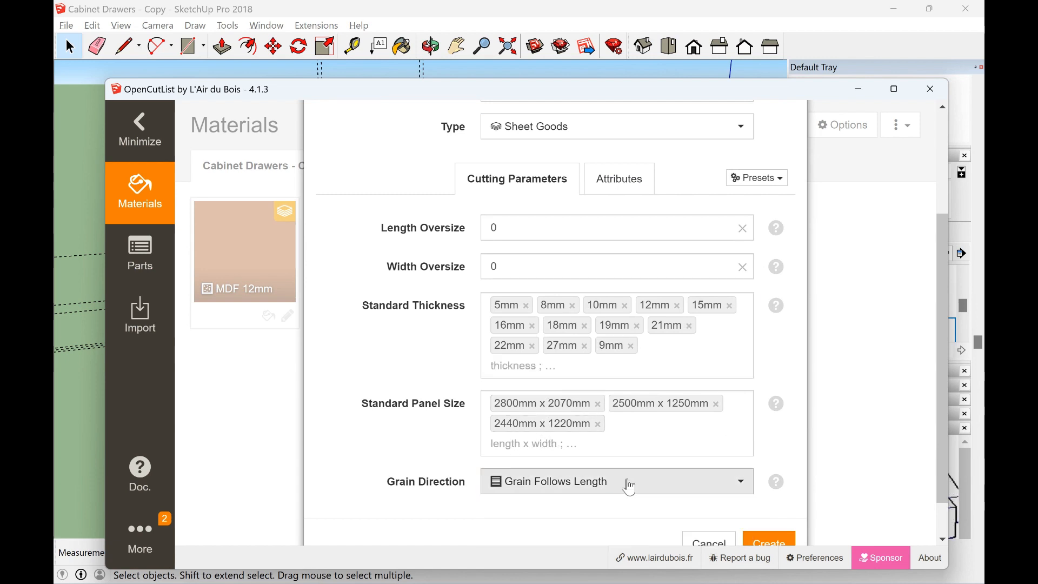
left_click(754, 547)
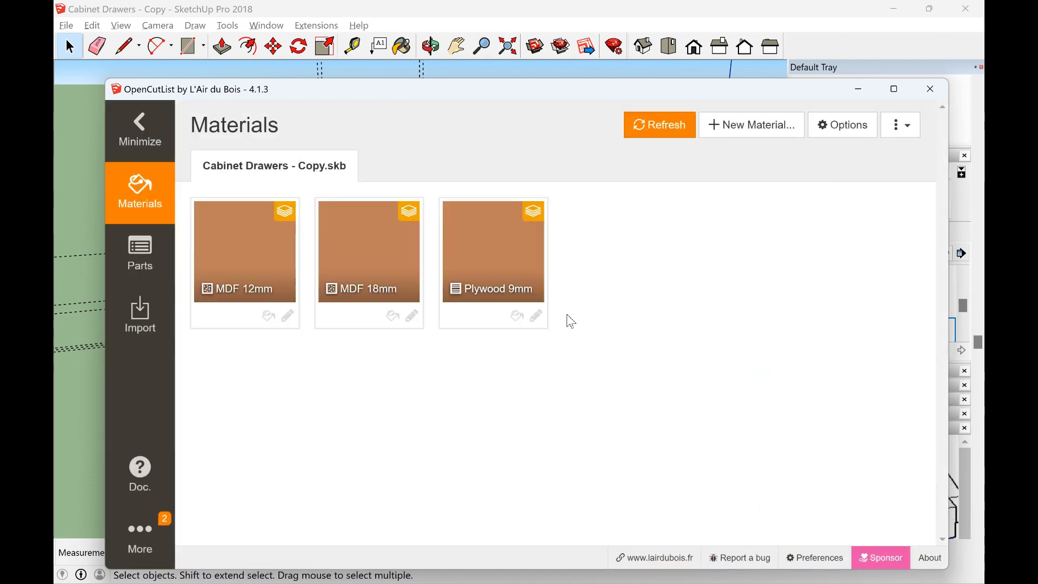
Edit the Plywood 9mm material to set its grain direction to No Grain, and apply the change
left_click(475, 234)
scroll(550, 420, "down", 5)
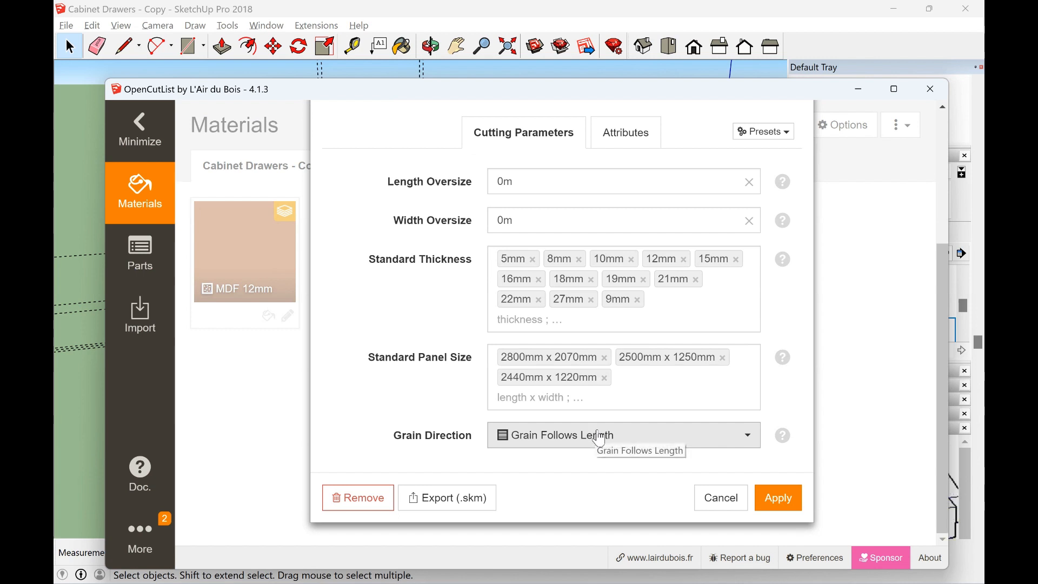
left_click(548, 442)
left_click(564, 466)
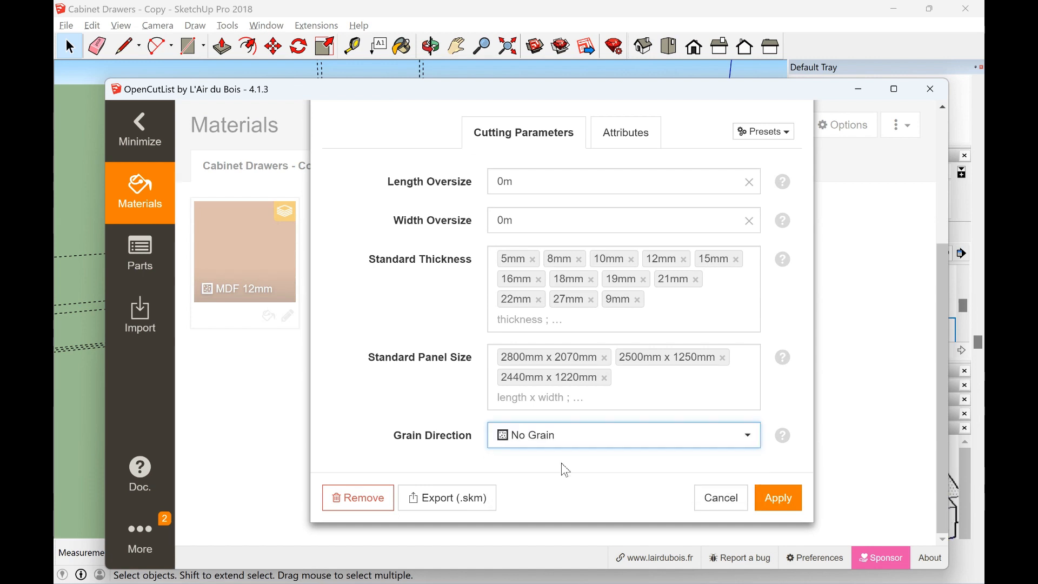
left_click(781, 498)
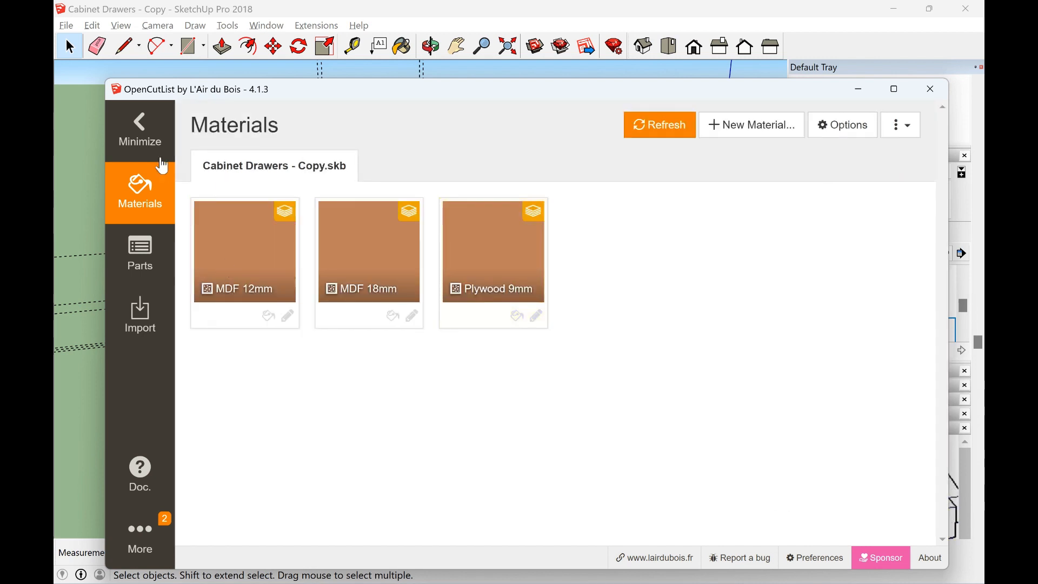
Generate the parts list for the selection and assign the MDF 18mm material to the Carcass Side part
left_click(138, 260)
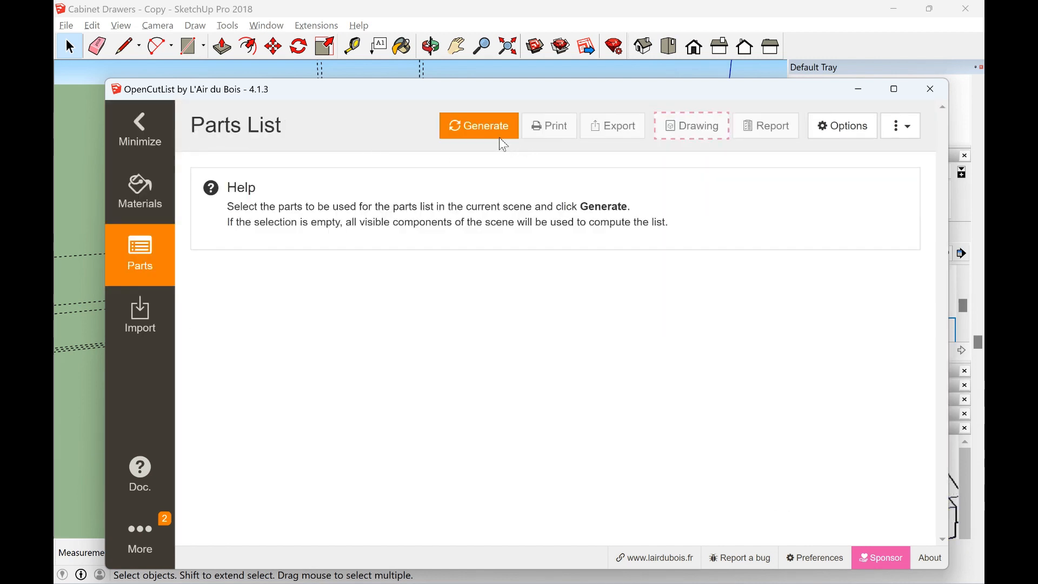
left_click(493, 125)
scroll(492, 290, "down", 5)
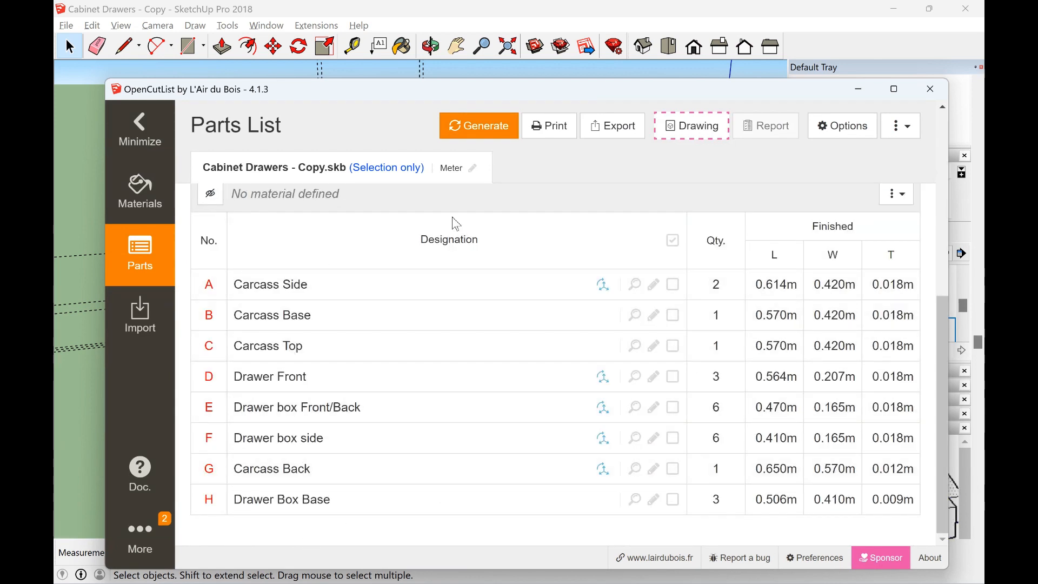
left_click(443, 289)
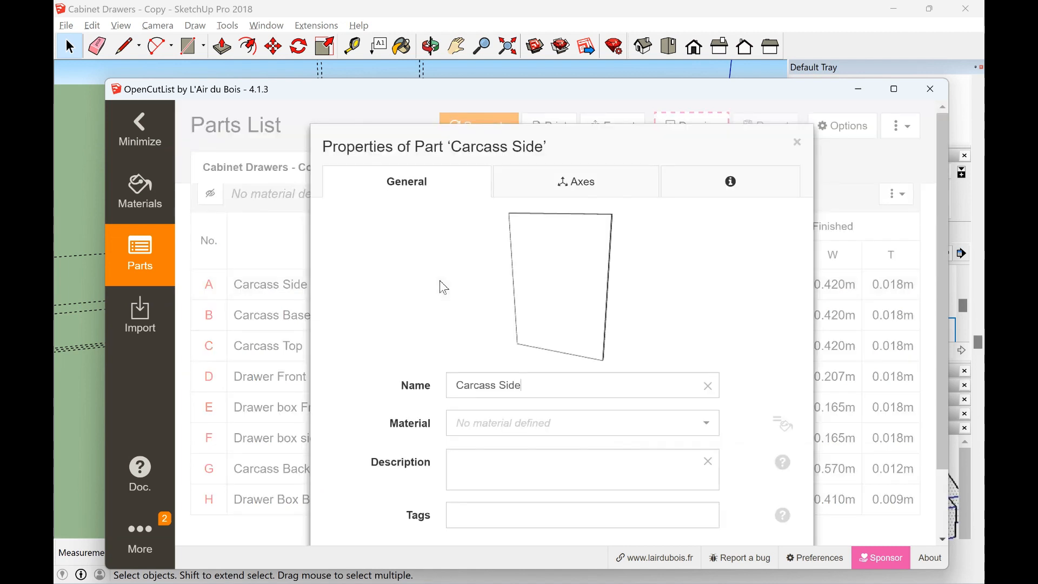
left_click(556, 423)
left_click(541, 482)
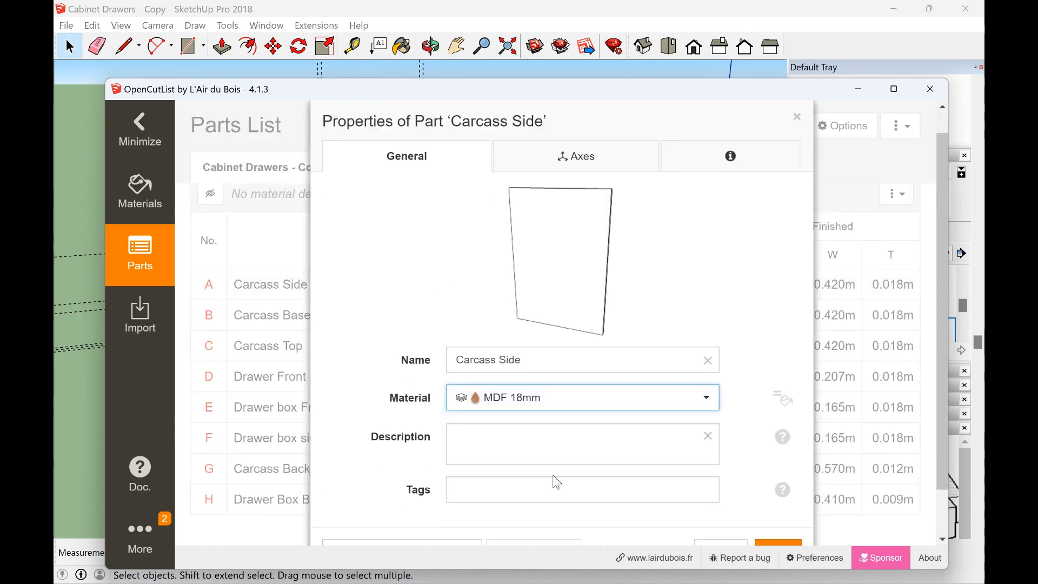
scroll(642, 446, "down", 1)
left_click(778, 497)
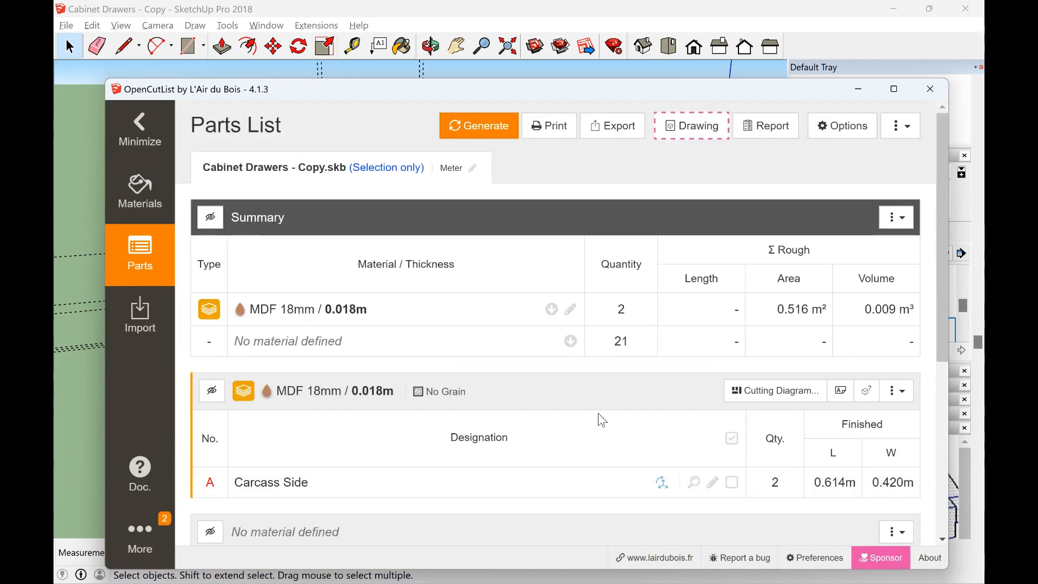
Assign the MDF 18mm material to the Carcass Base part in the parts list
scroll(598, 410, "down", 4)
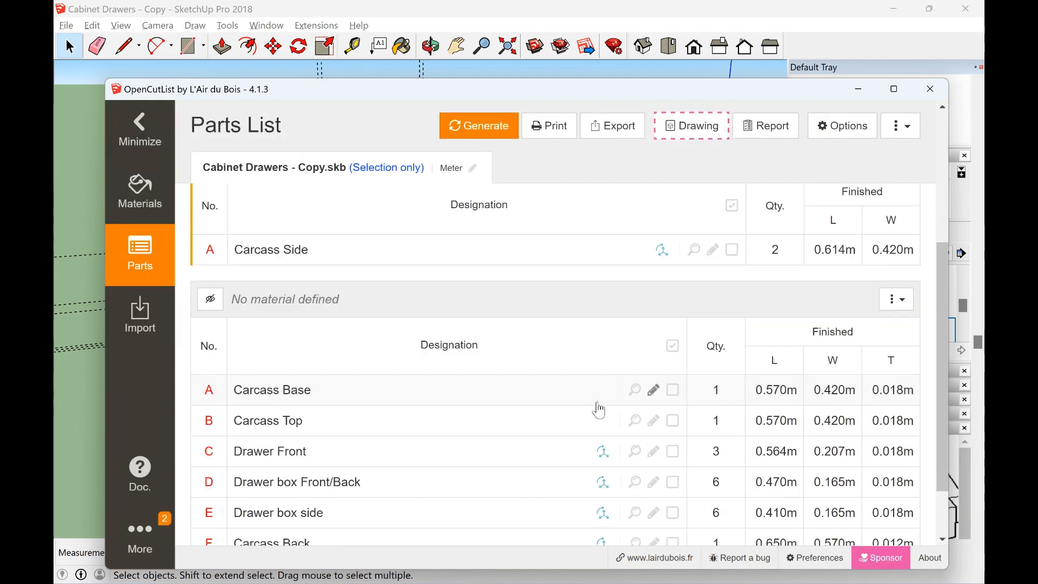
scroll(568, 391, "down", 1)
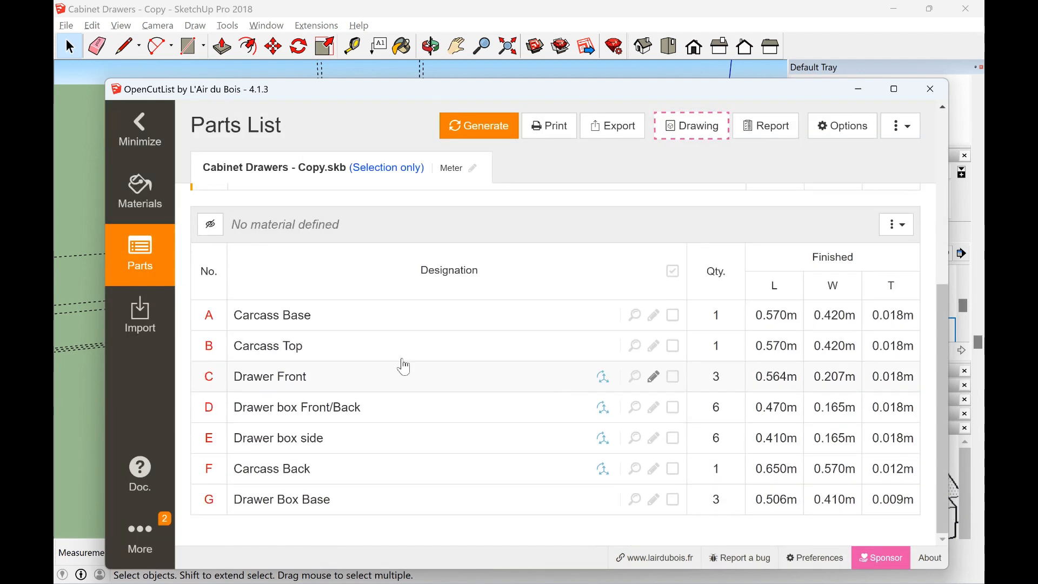
left_click(331, 323)
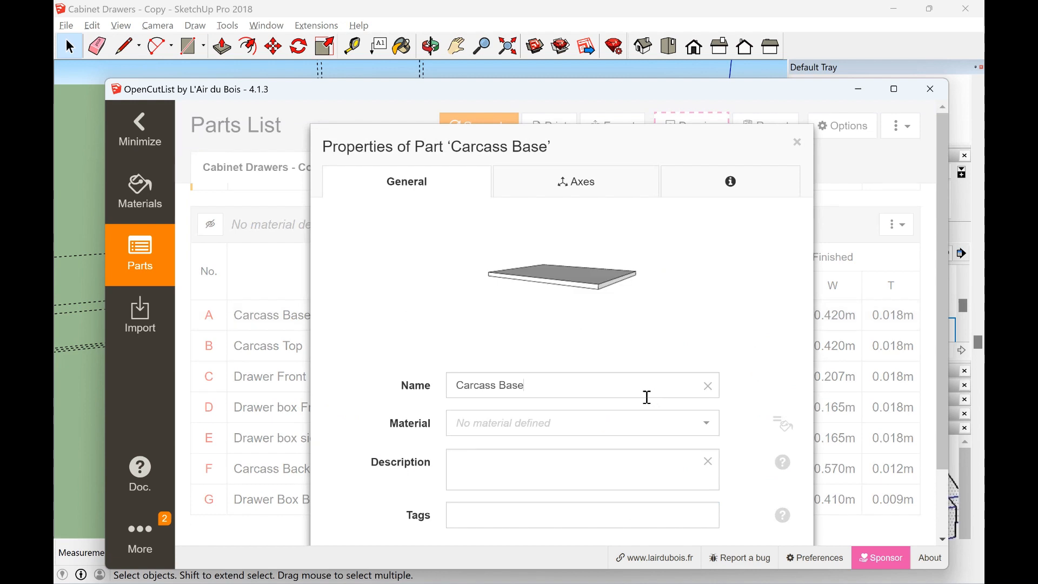
left_click(599, 431)
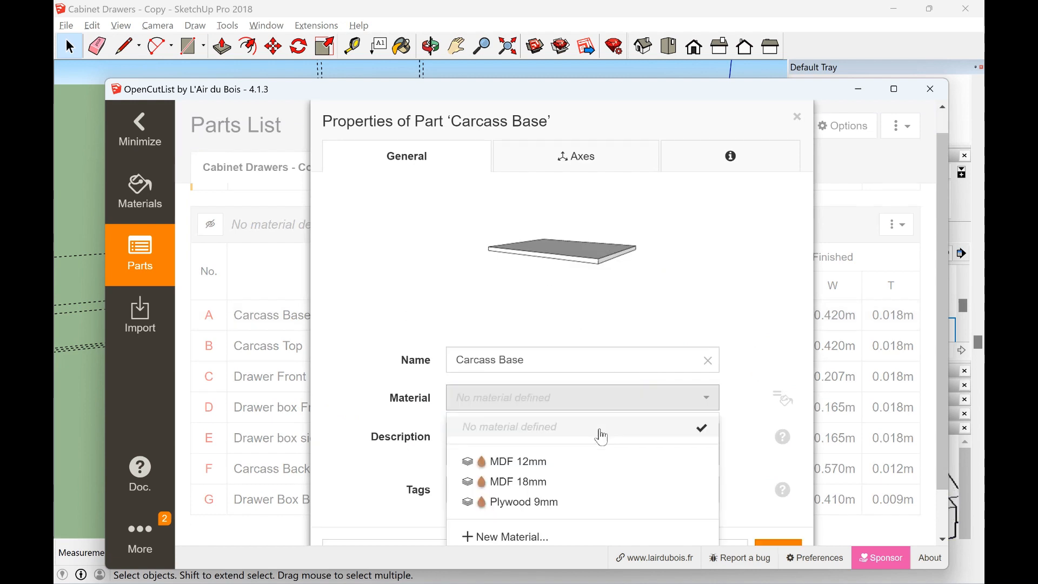
left_click(532, 483)
left_click(788, 547)
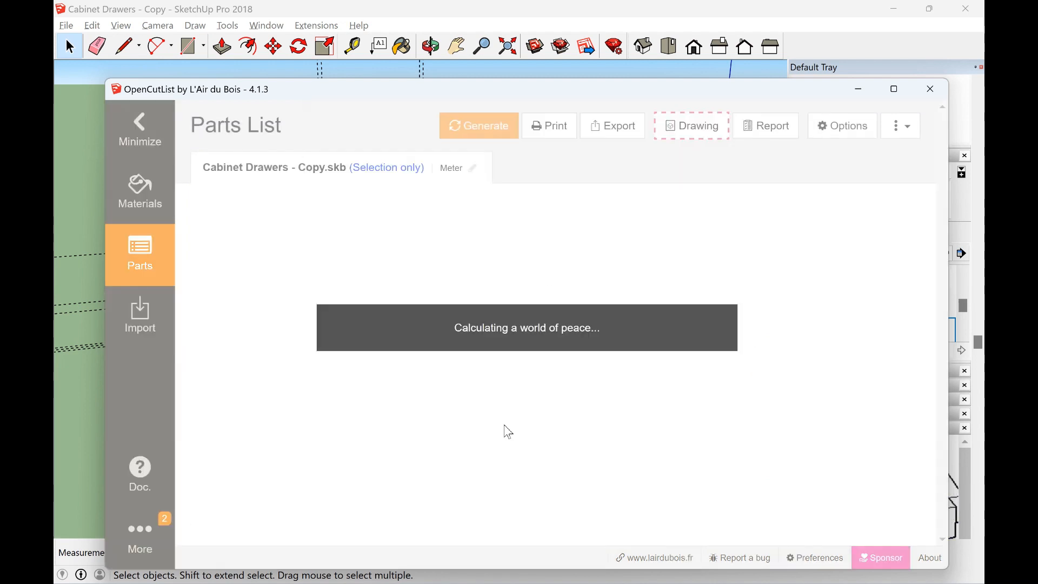
Assign the MDF 18mm material to the Carcass Top part in the parts list
scroll(358, 388, "down", 3)
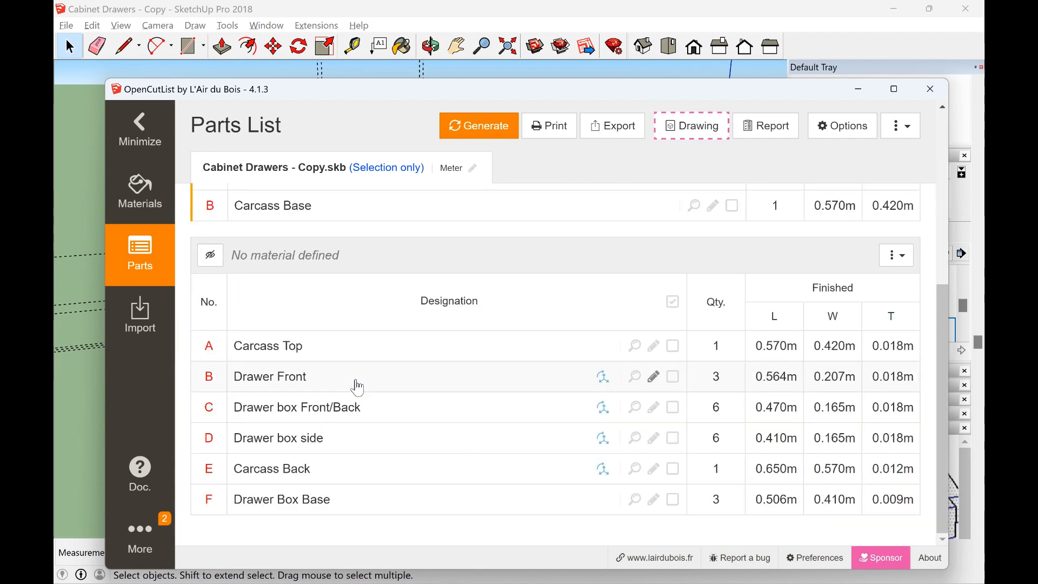
left_click(352, 346)
left_click(571, 421)
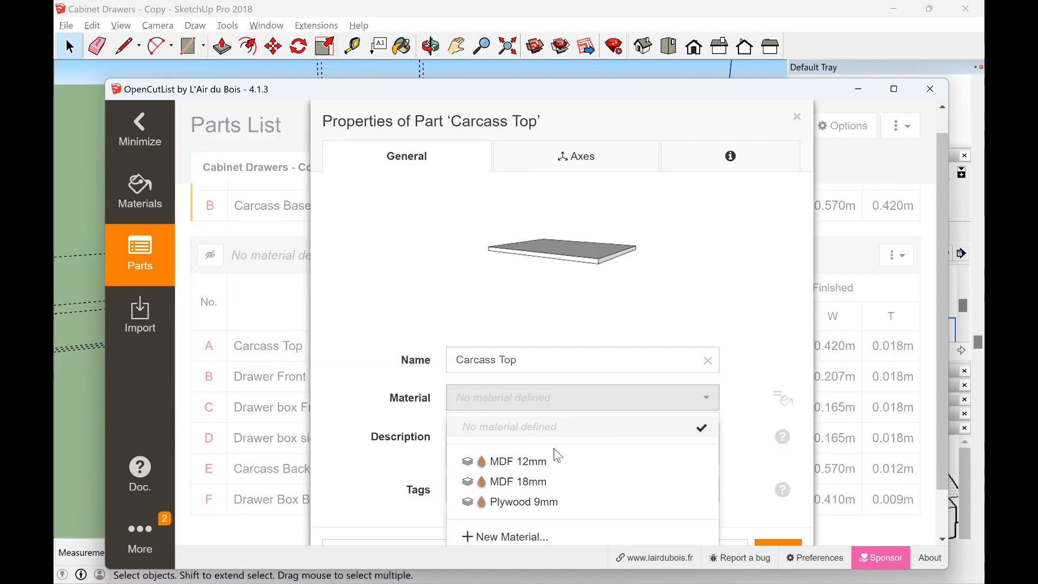
left_click(551, 482)
left_click(773, 542)
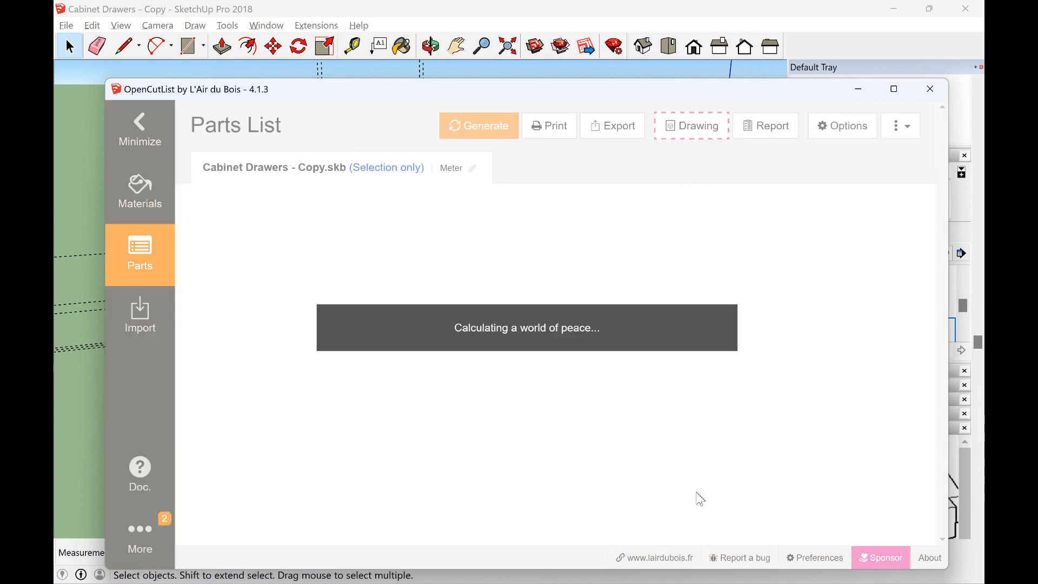
Assign the MDF 18mm material to the Drawer Front part in the parts list
scroll(343, 449, "down", 5)
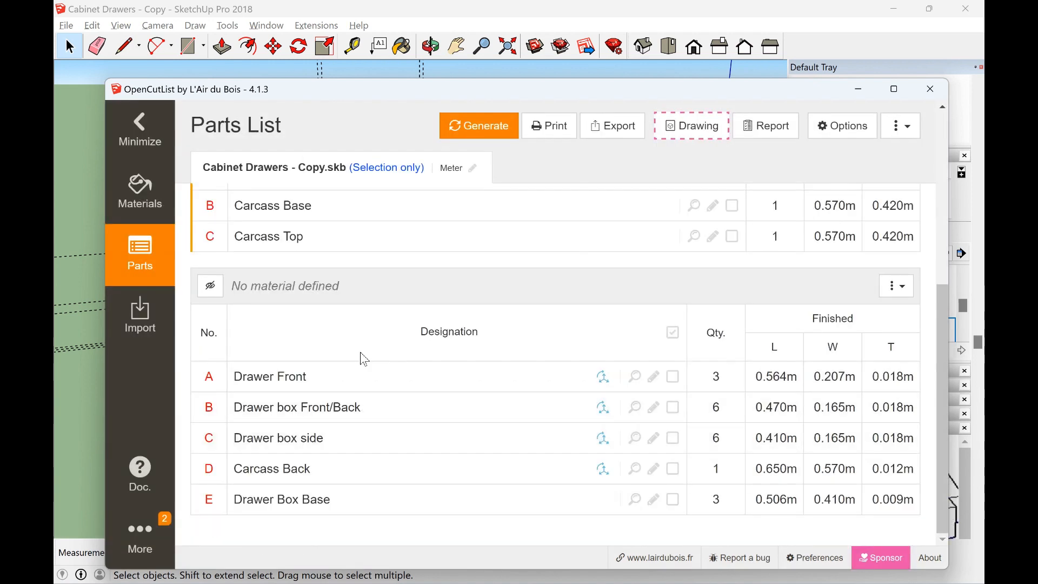
left_click(352, 383)
left_click(607, 426)
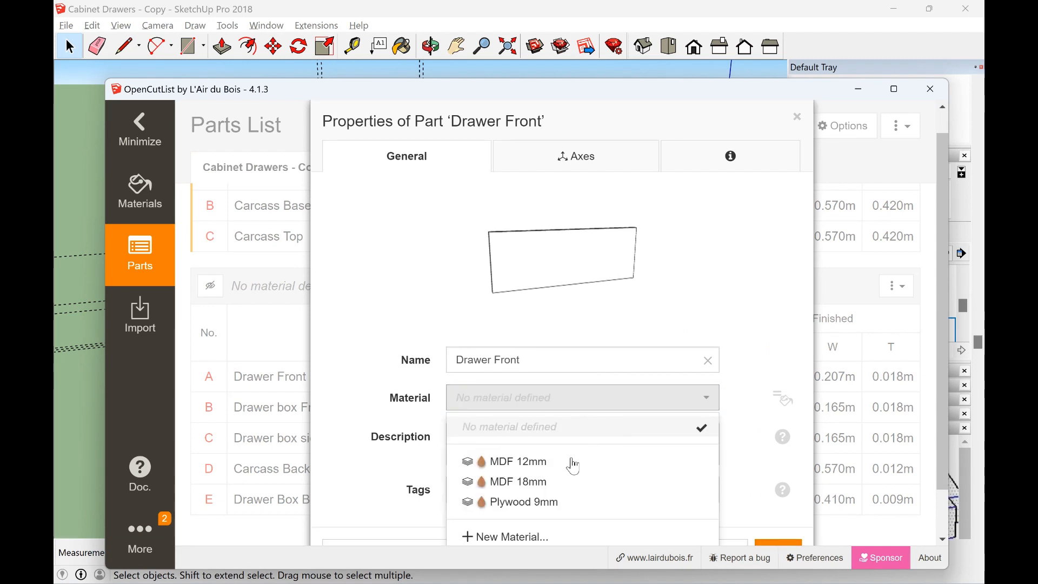
left_click(572, 480)
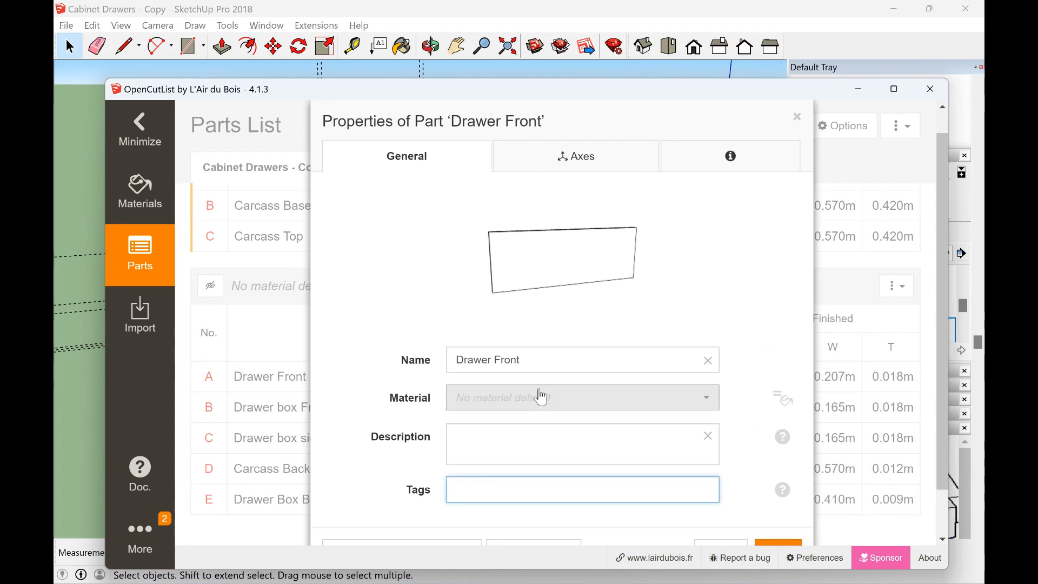
left_click(535, 415)
left_click(535, 476)
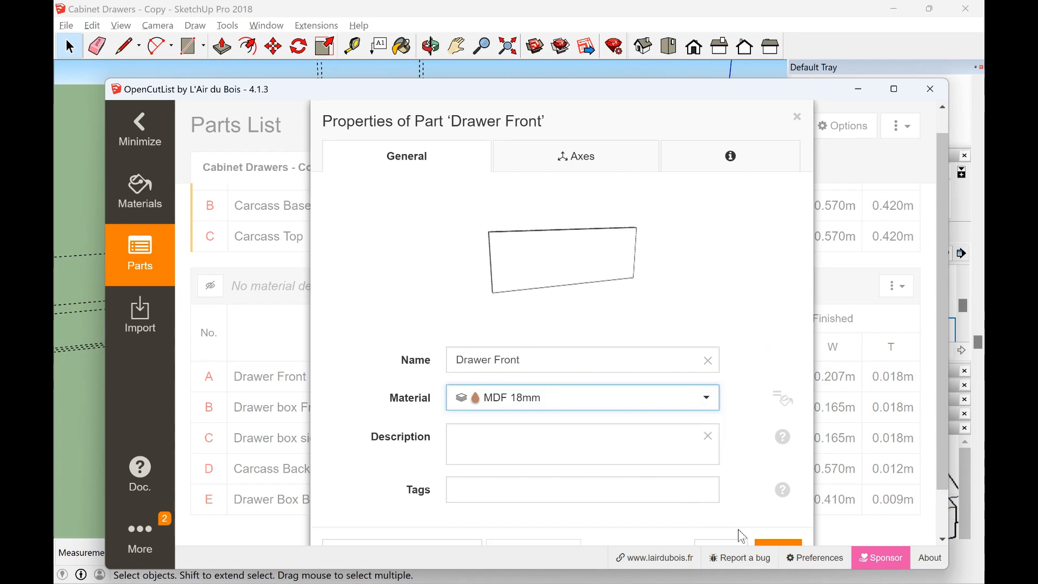
left_click(774, 542)
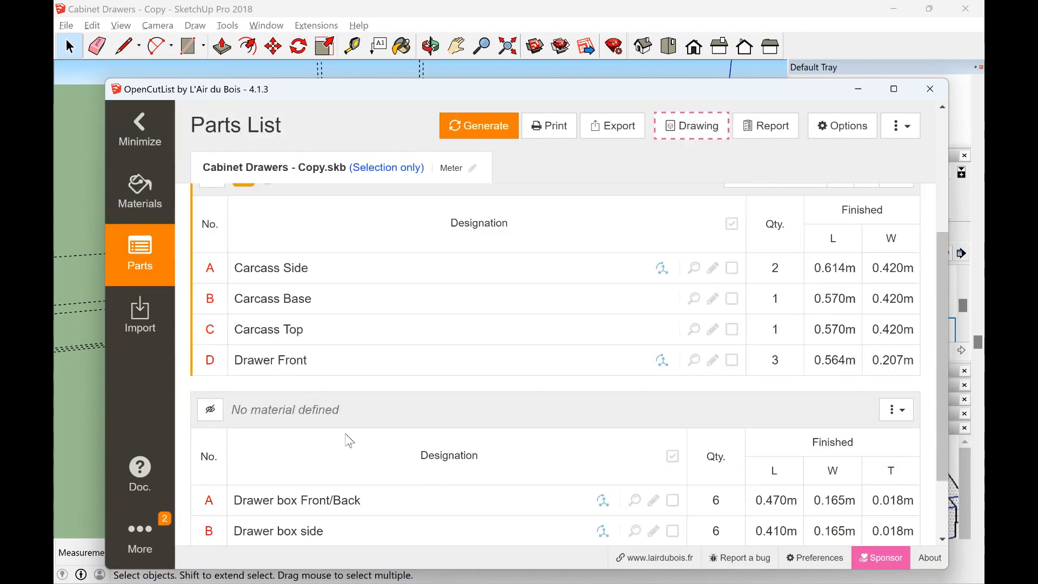
Assign the MDF 18mm material to the Drawer box Front/Back part in the parts list
left_click(336, 254)
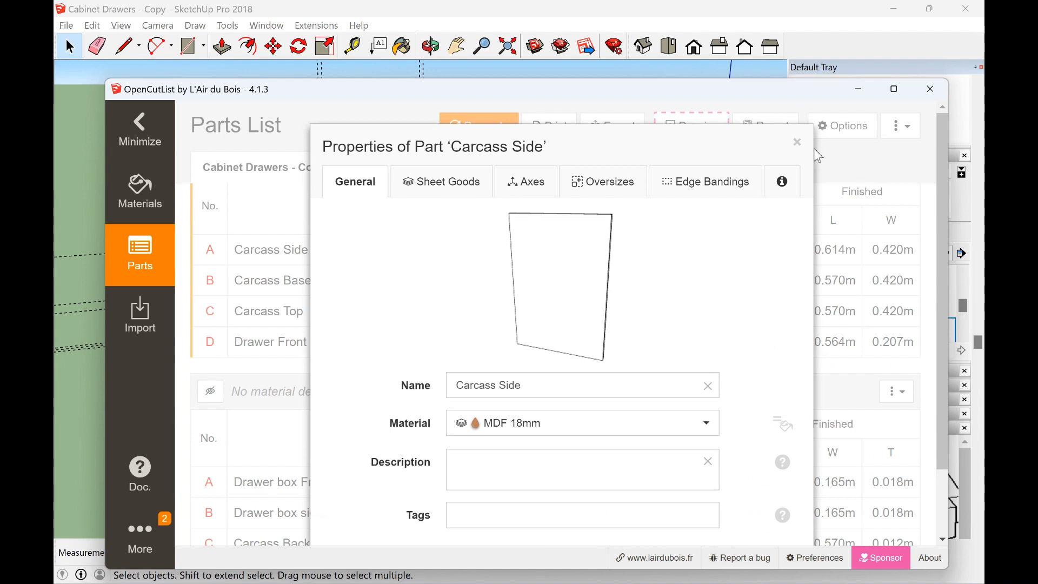
left_click(797, 143)
scroll(416, 346, "down", 1)
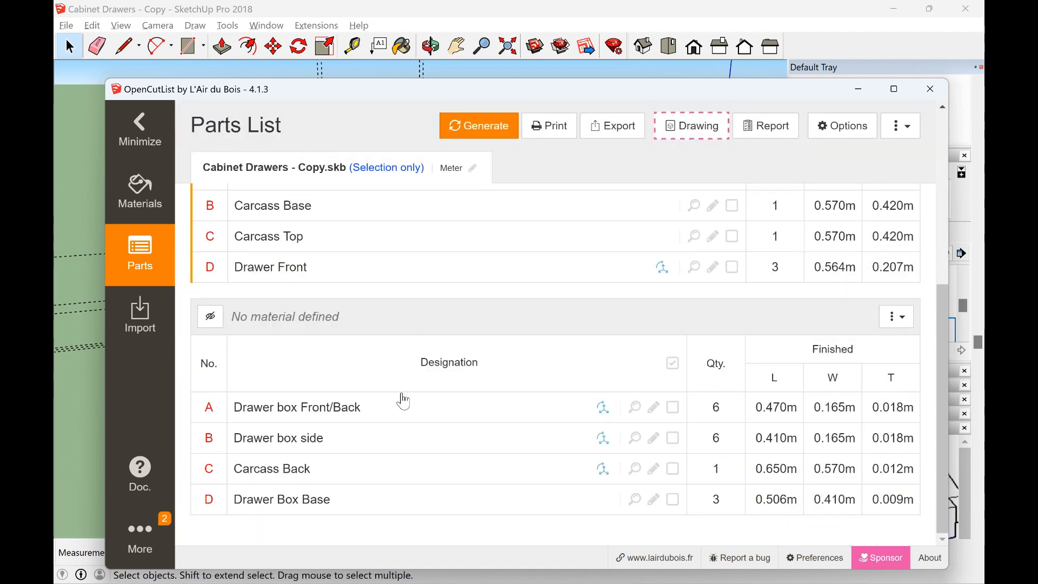
left_click(400, 411)
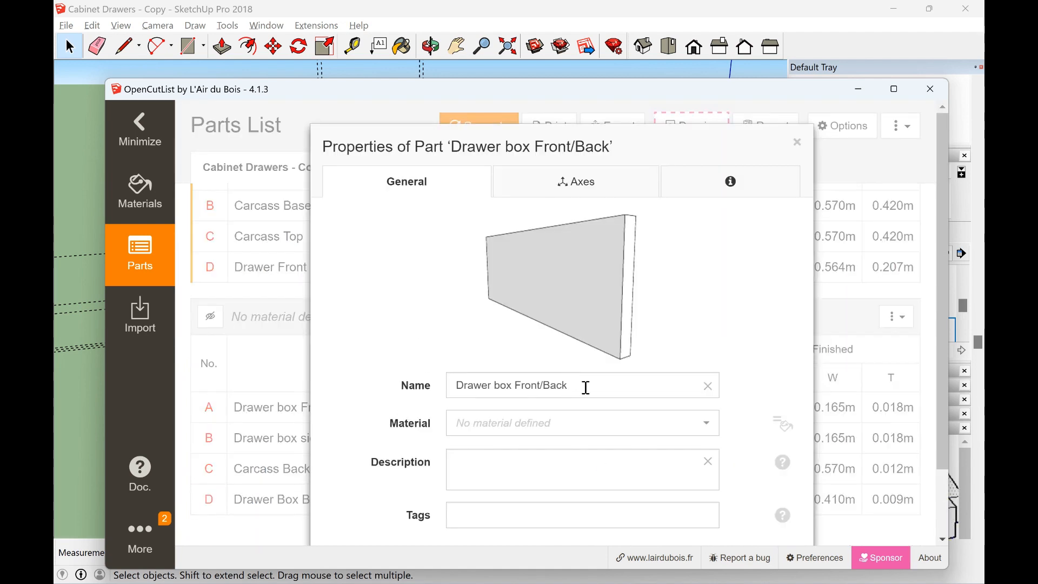
left_click(582, 423)
left_click(543, 480)
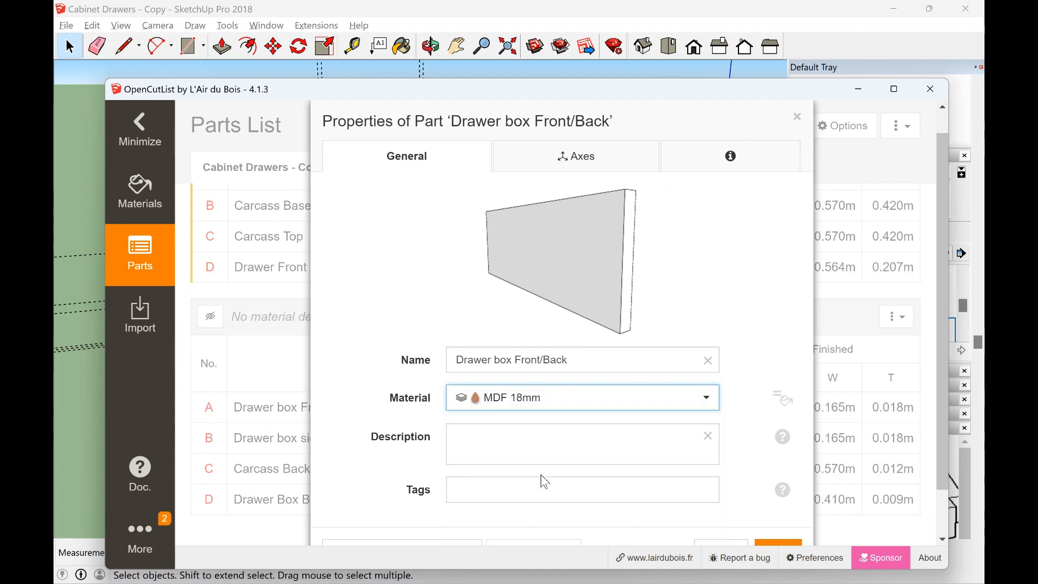
left_click(780, 543)
Assign the MDF 18mm material to the Drawer box side part in the parts list
scroll(440, 466, "down", 6)
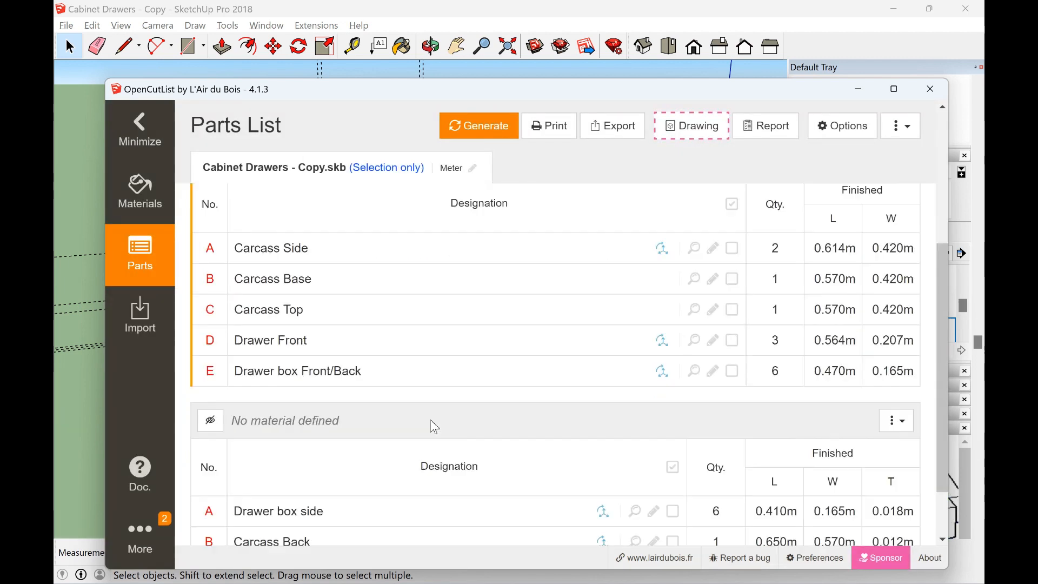
scroll(345, 262, "up", 2)
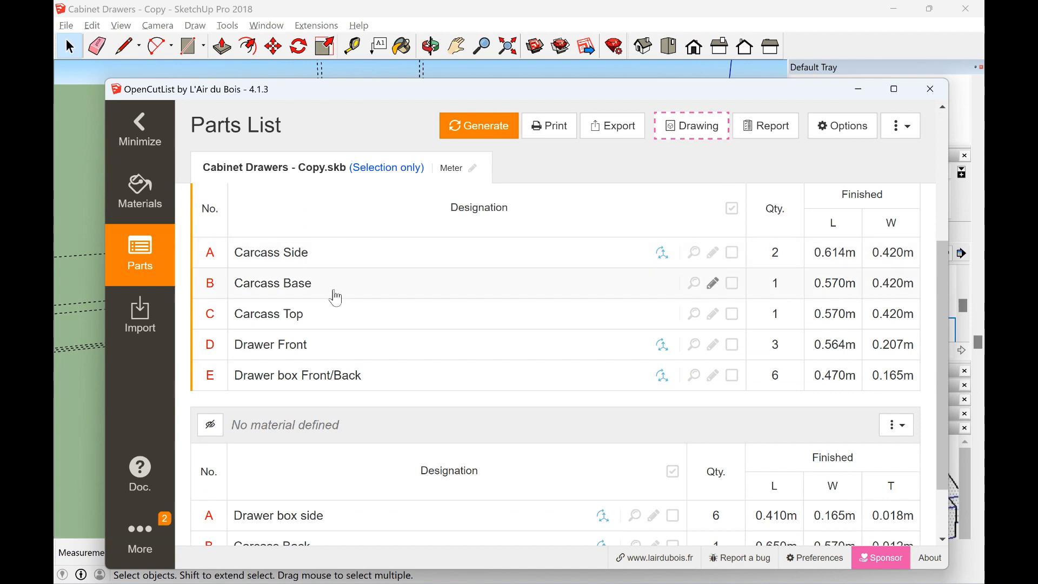
scroll(336, 297, "down", 2)
left_click(337, 444)
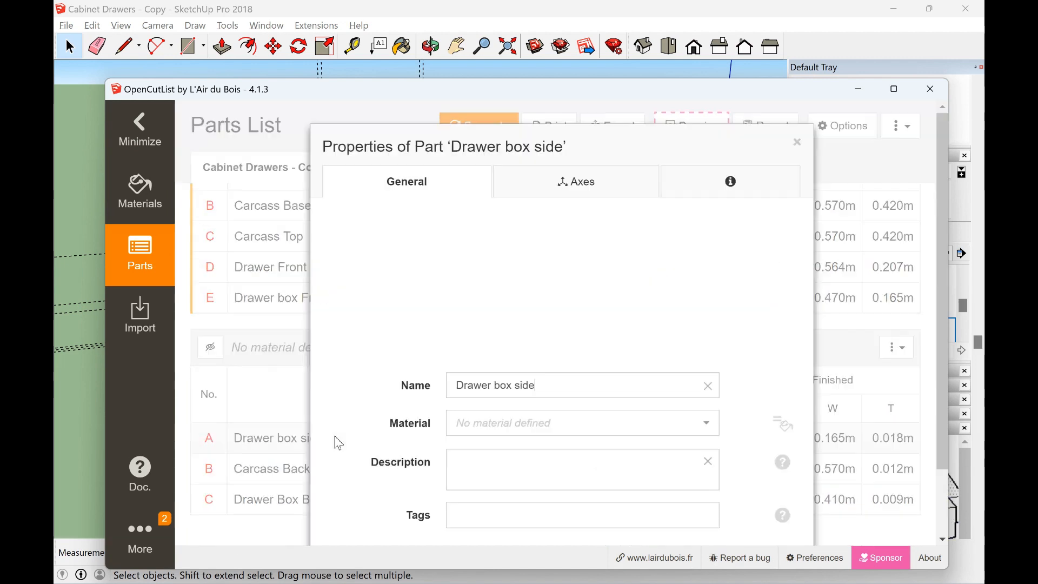
left_click(642, 425)
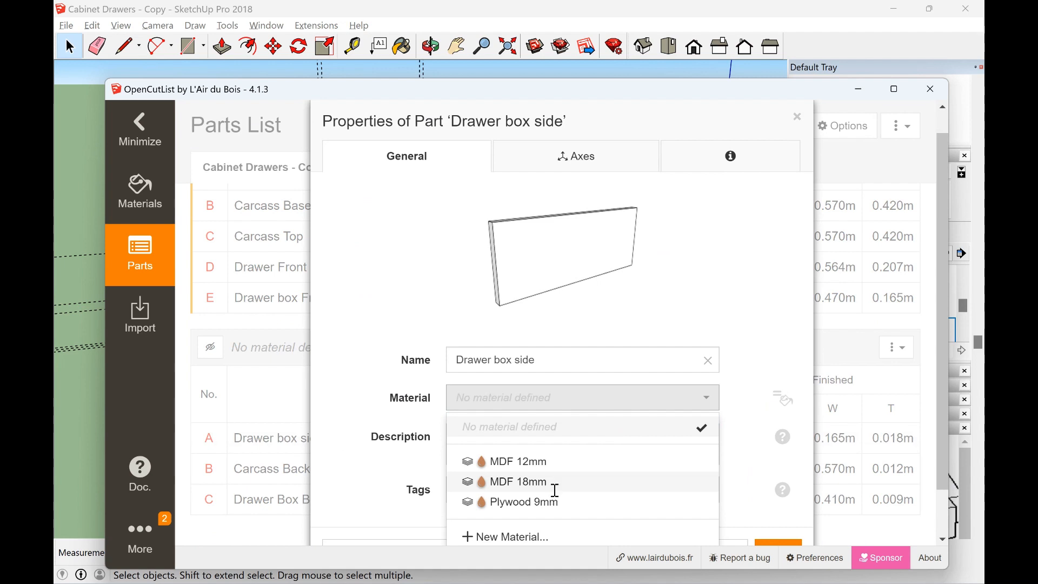
left_click(556, 489)
left_click(770, 539)
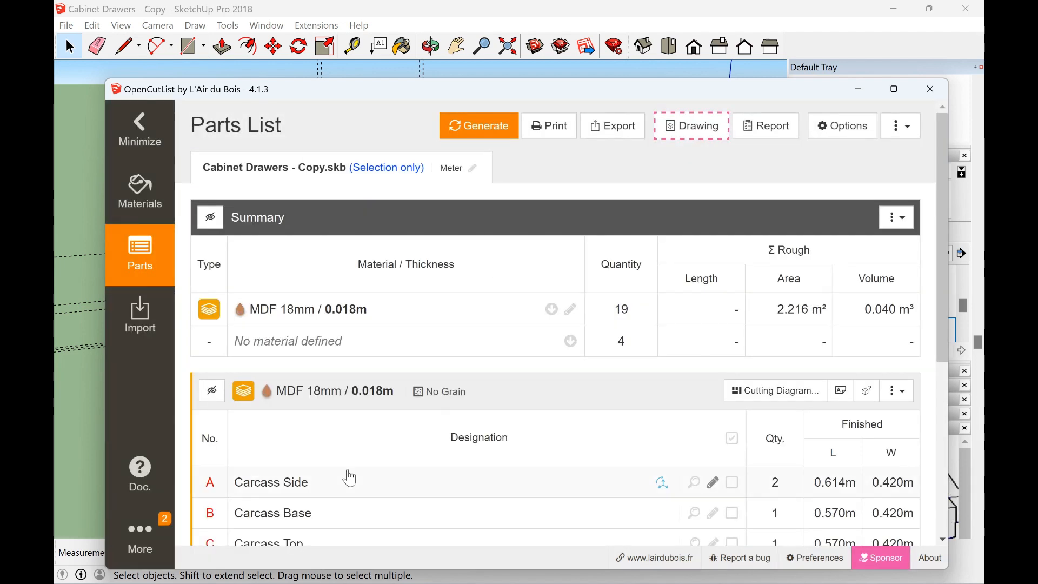
Assign the MDF 12mm material to the Carcass Back part in the parts list
scroll(347, 478, "down", 8)
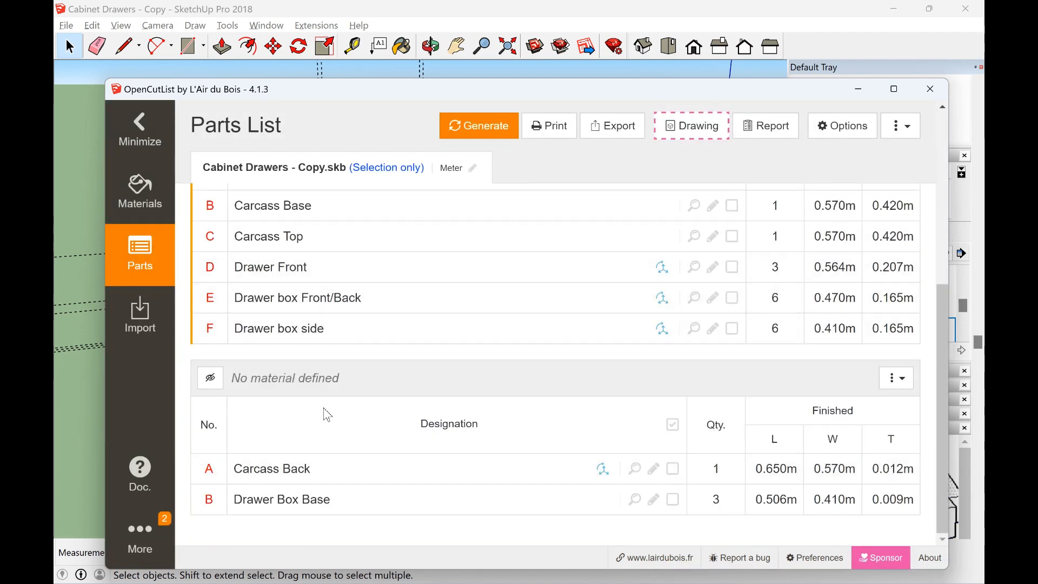
left_click(329, 475)
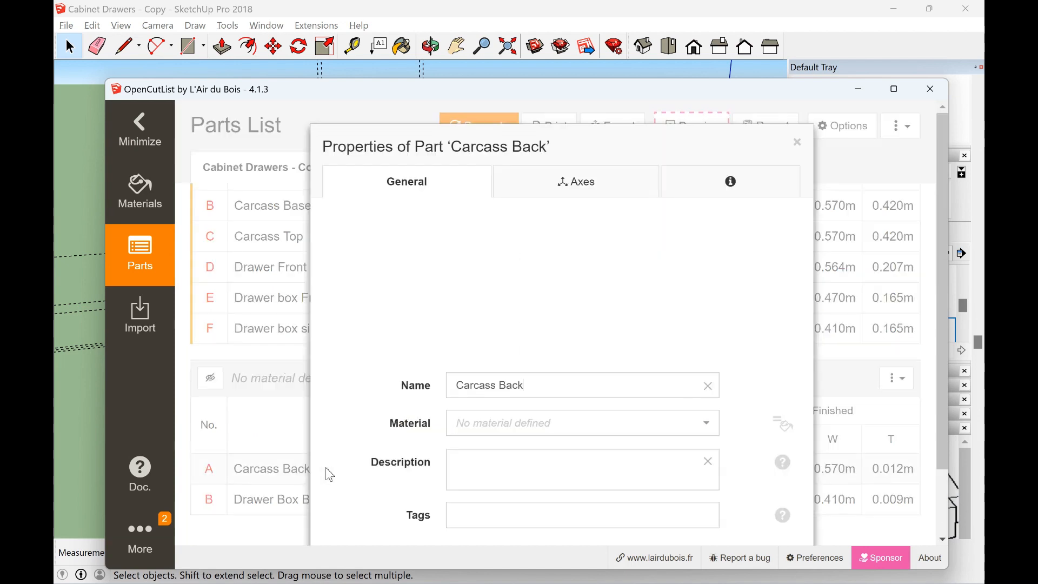
left_click(616, 420)
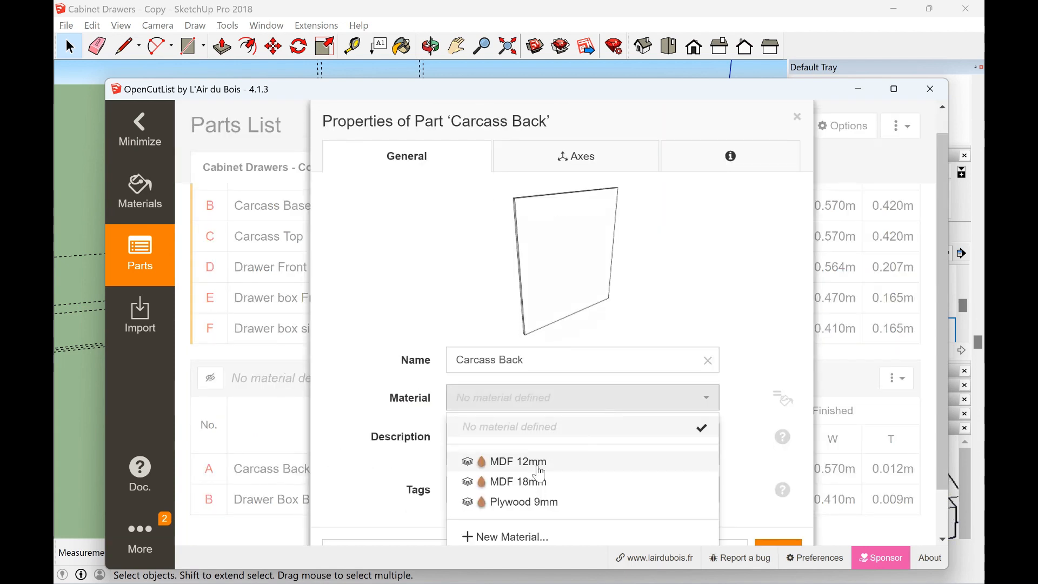
left_click(540, 462)
left_click(778, 549)
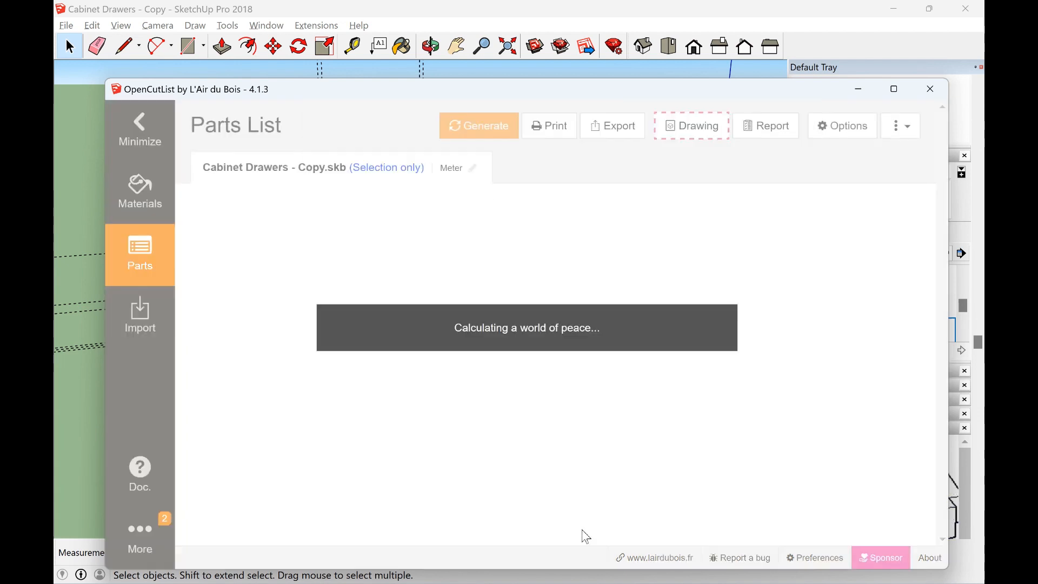
Assign the Plywood 9mm material to the Drawer Box Base part in the parts list
scroll(393, 459, "down", 8)
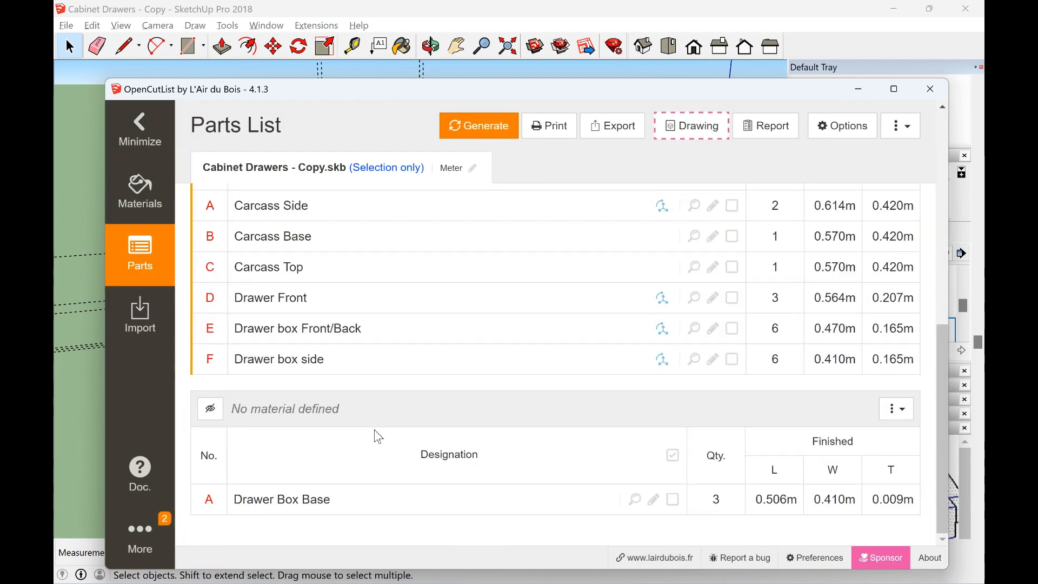
left_click(402, 511)
left_click(542, 432)
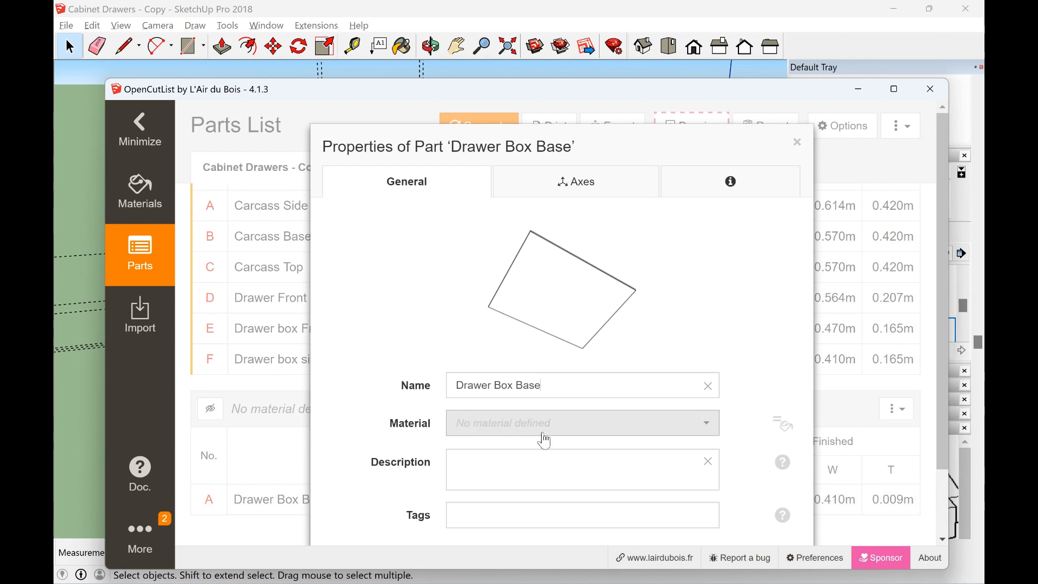
left_click(541, 502)
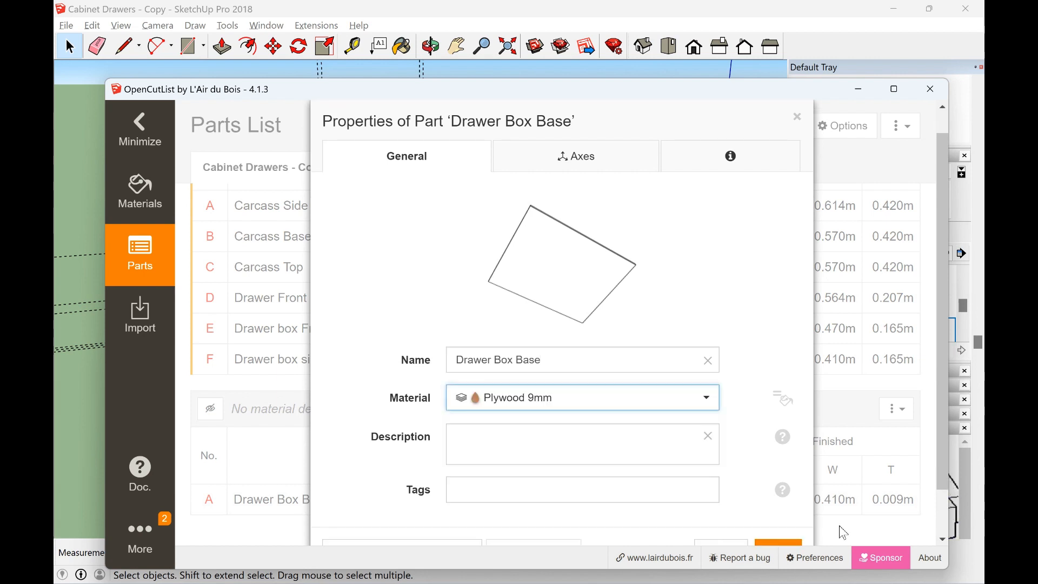
scroll(789, 518, "down", 1)
left_click(786, 498)
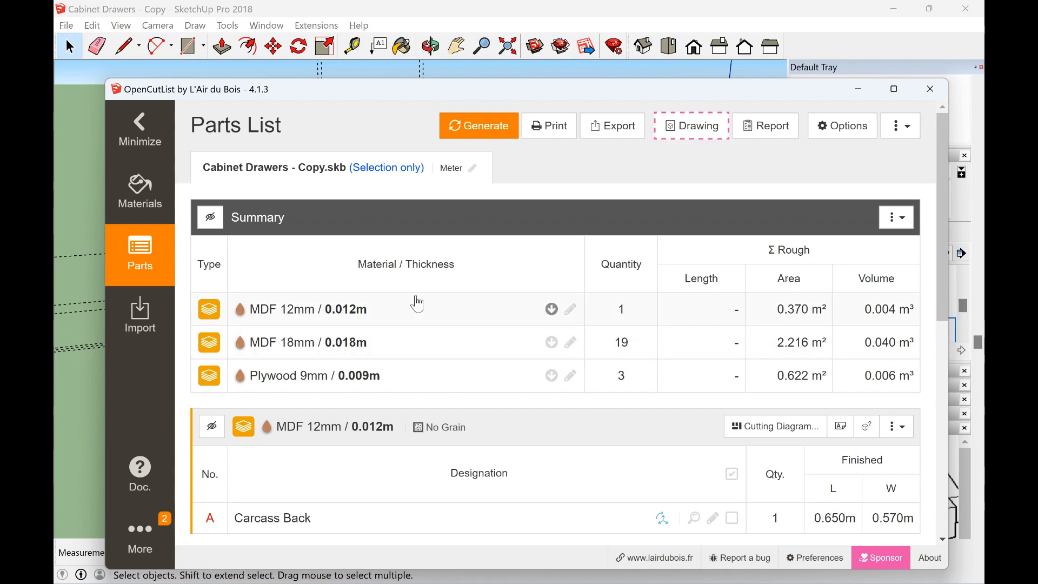
Generate the cutting diagram for the MDF 12mm group using the 2440mm x 1220mm standard panel
scroll(414, 304, "down", 3)
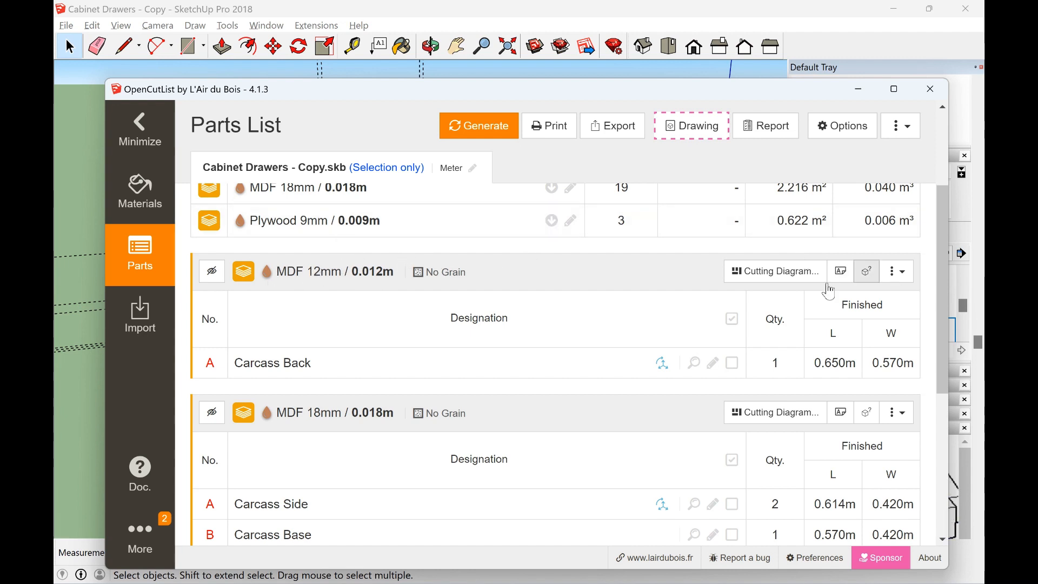
left_click(768, 277)
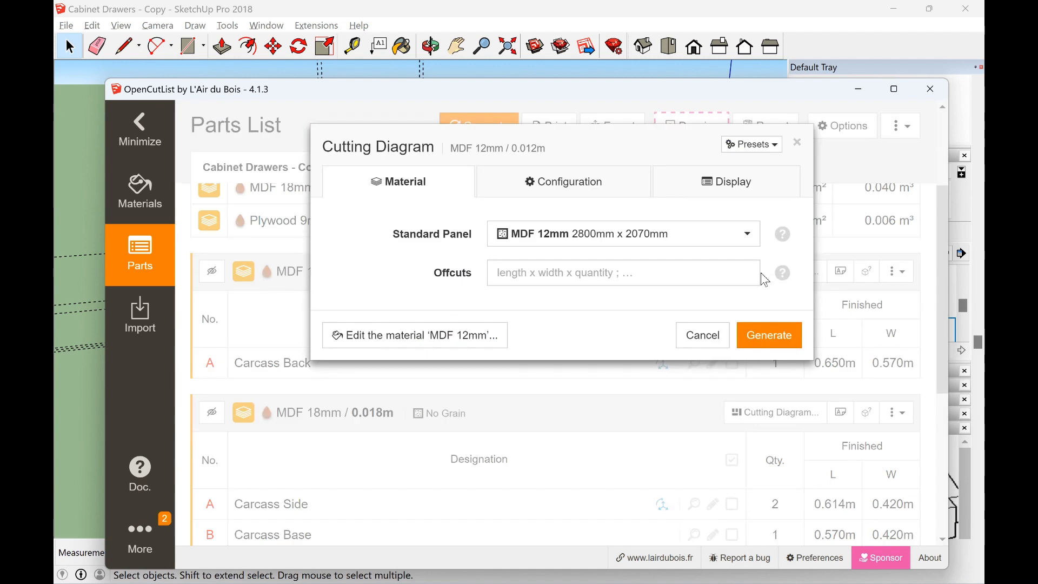
left_click(600, 238)
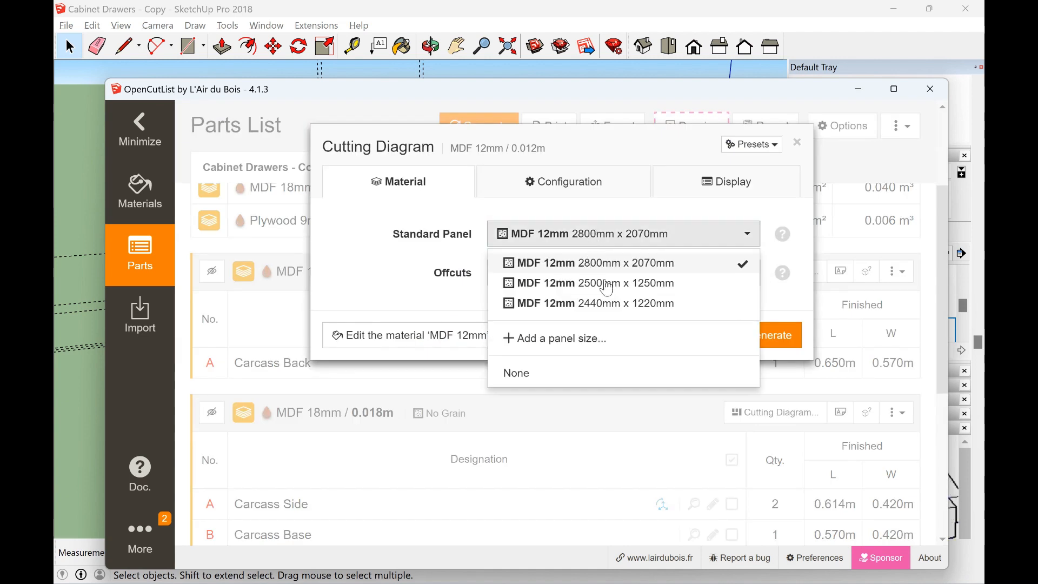
left_click(615, 308)
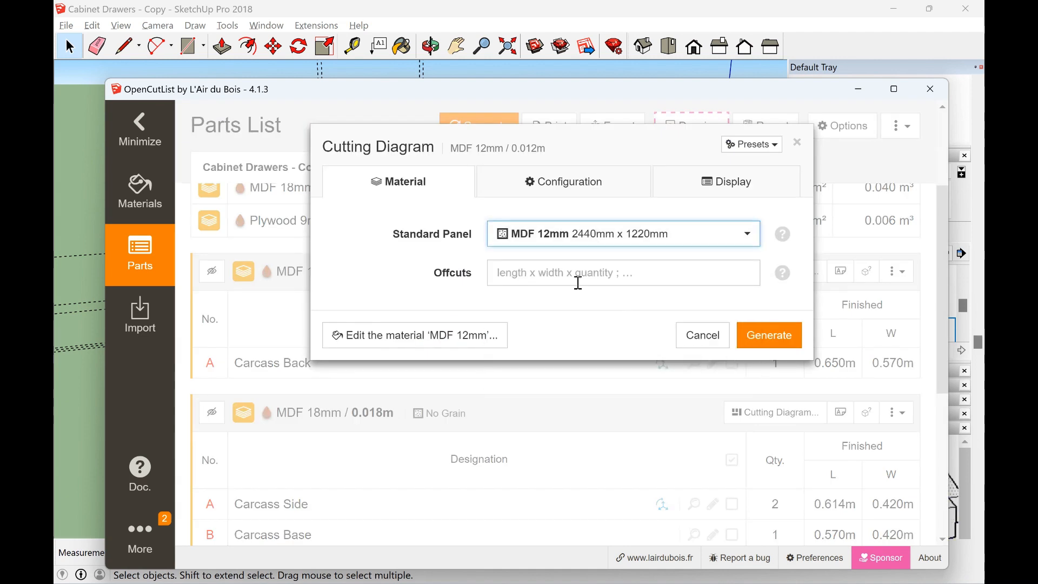
left_click(773, 337)
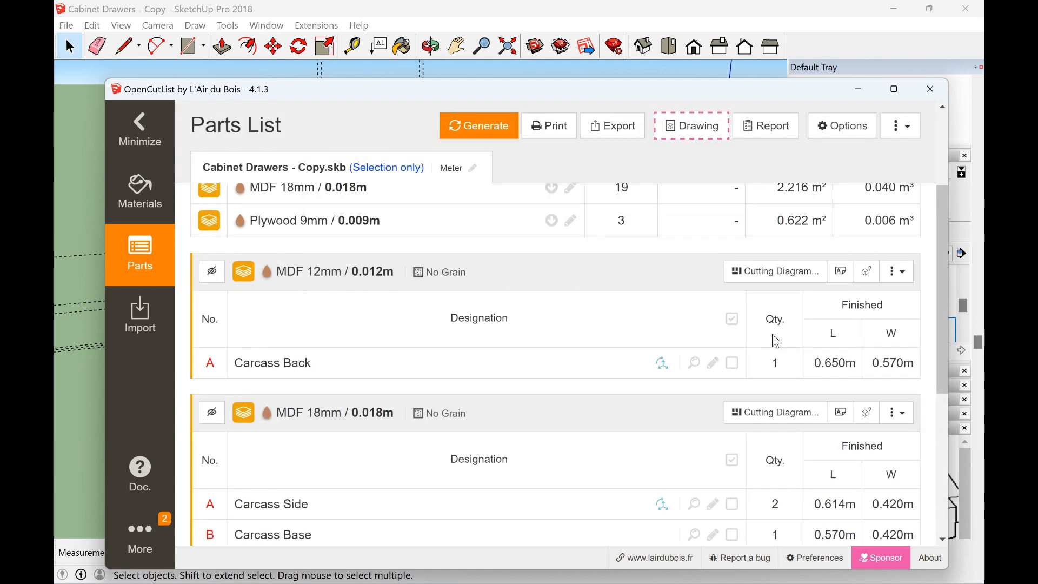
Examine the MDF 12mm cutting diagram's summary, part placement and leftovers, and return to the parts list
scroll(688, 345, "down", 4)
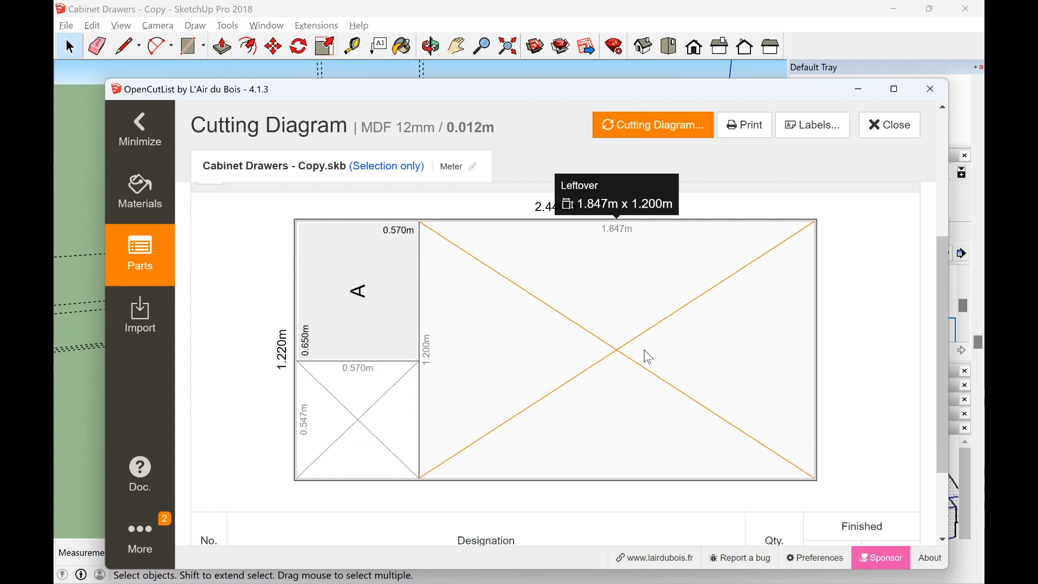
scroll(606, 352, "up", 1)
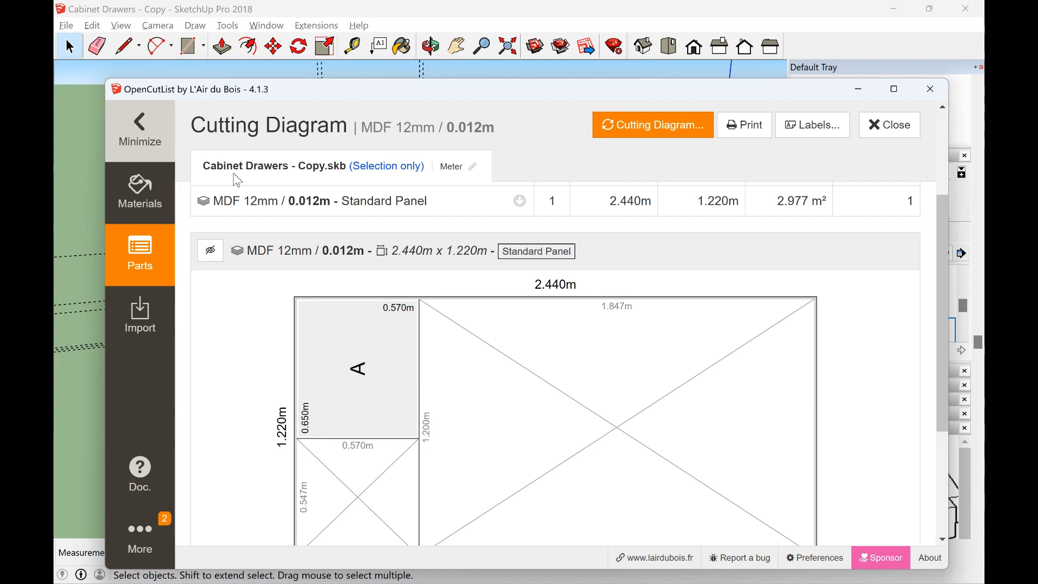
scroll(364, 256, "down", 3)
scroll(362, 261, "up", 5)
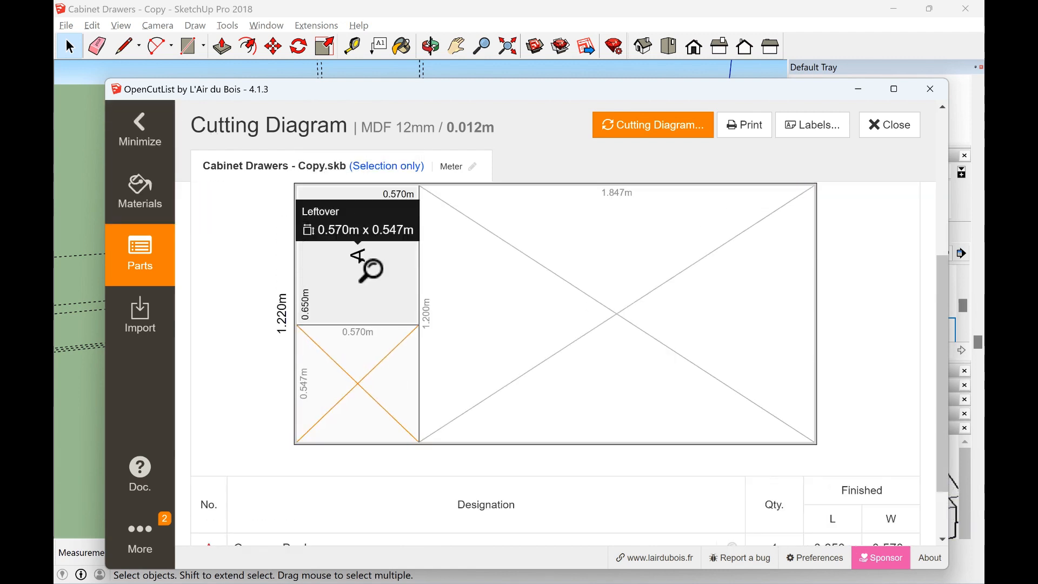
scroll(492, 204, "up", 1)
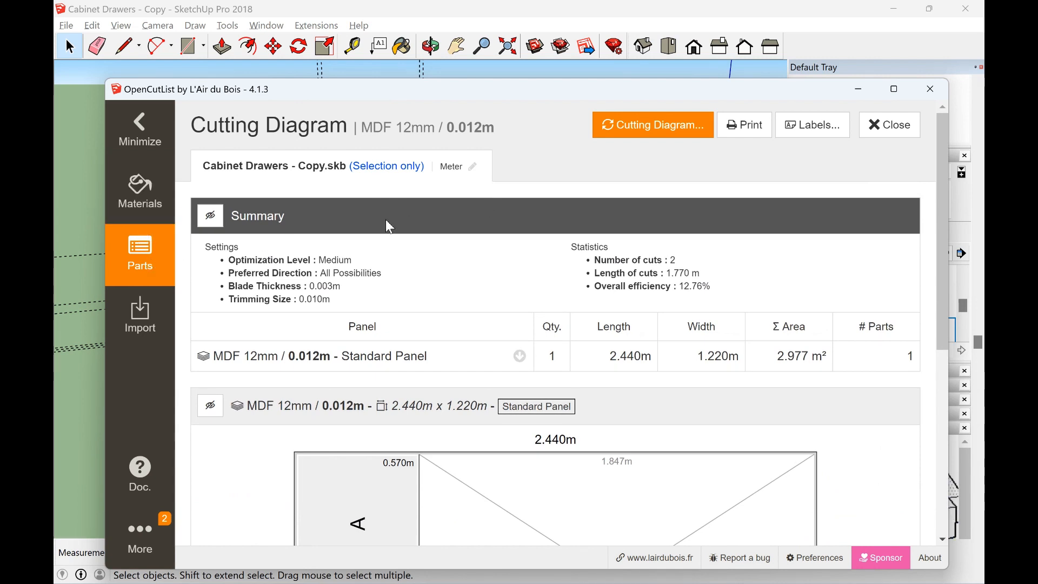
scroll(389, 226, "down", 5)
left_click(893, 129)
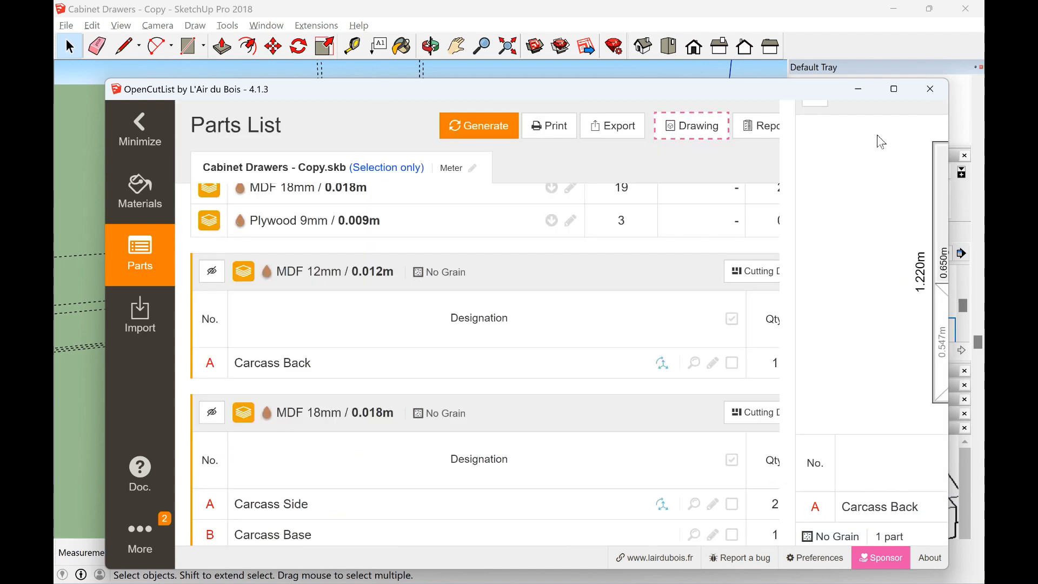
Generate the cutting diagram for the MDF 18mm group using the 1020mm x 1850mm standard panel and review its panel layouts
scroll(482, 336, "down", 3)
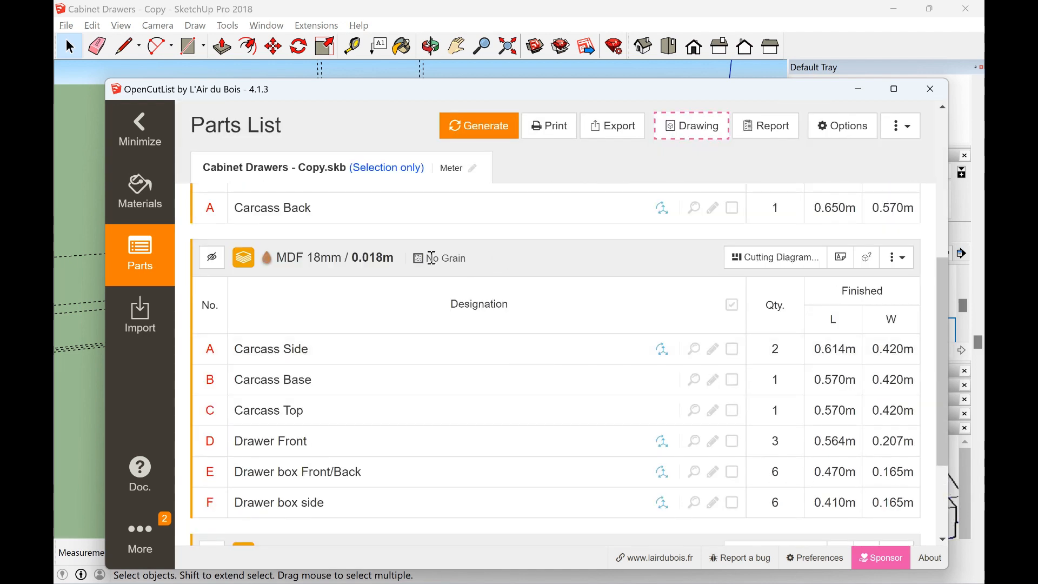
scroll(365, 307, "up", 2)
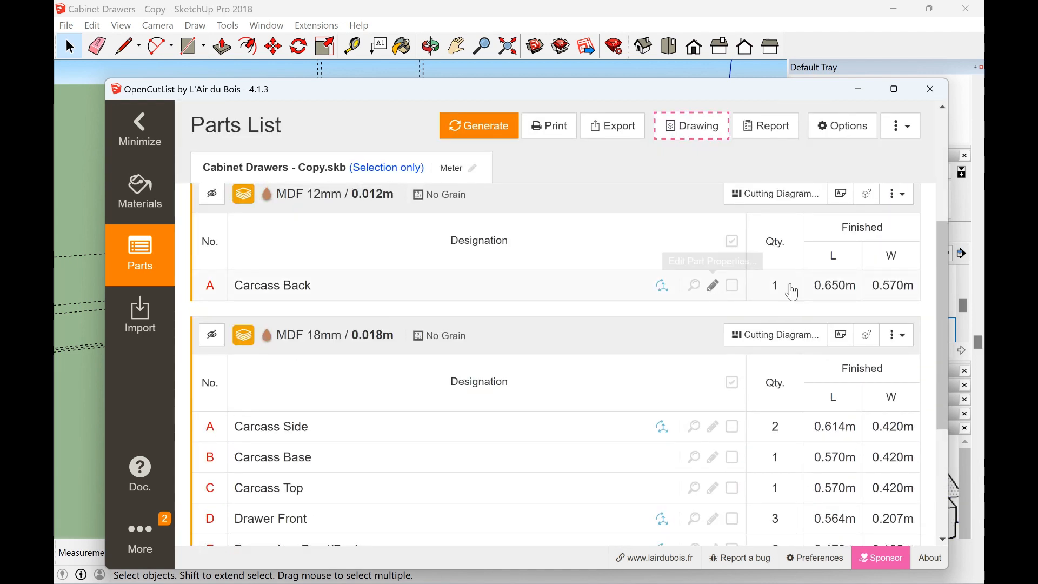
left_click(745, 340)
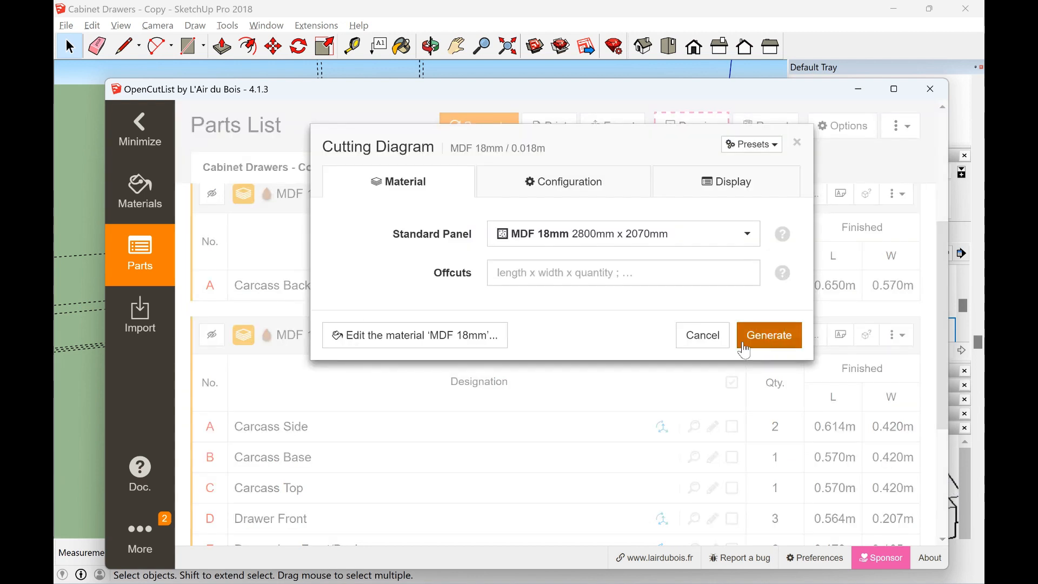
left_click(614, 233)
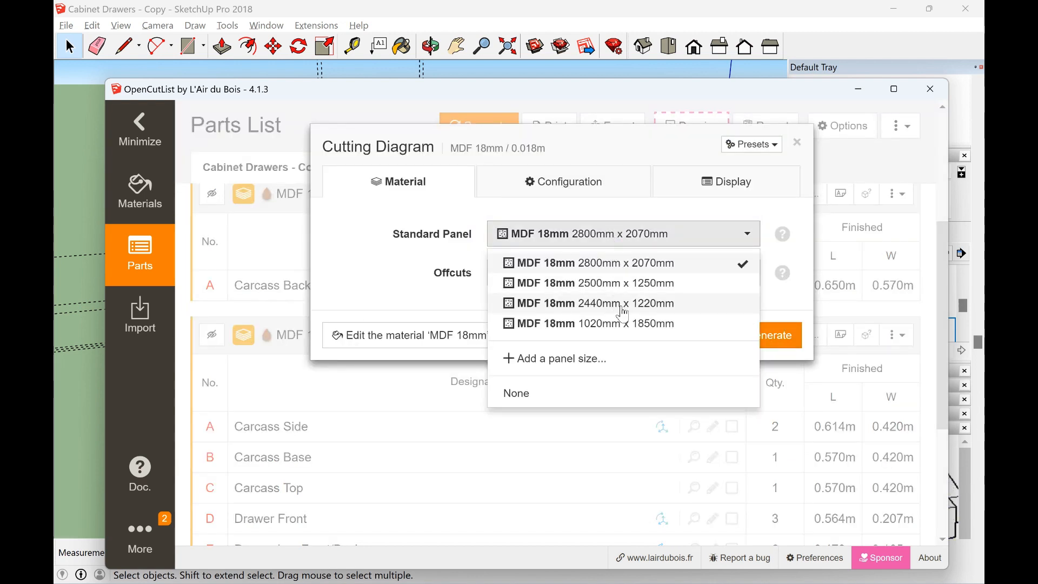
left_click(627, 325)
left_click(625, 247)
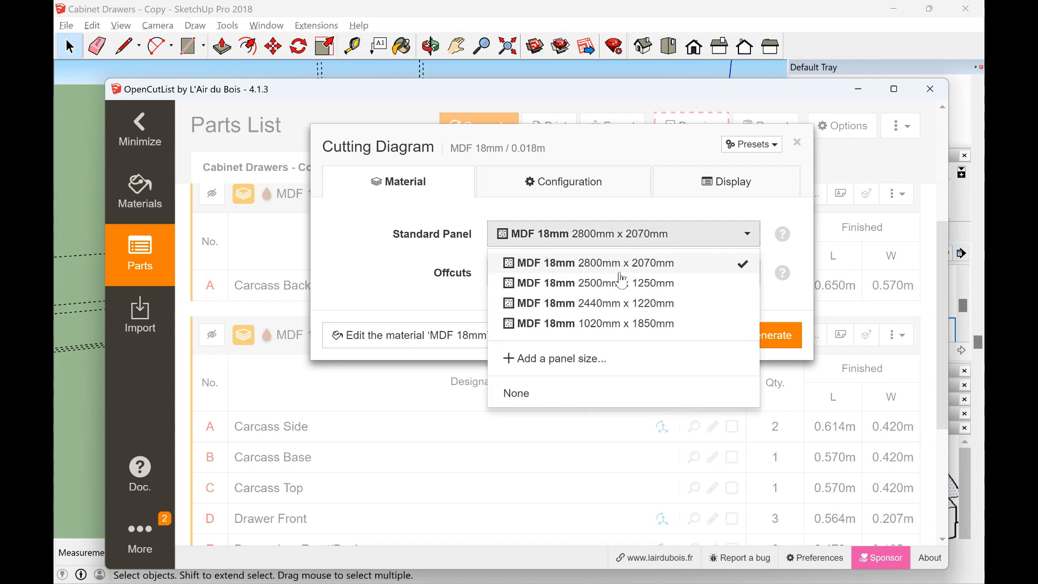
left_click(633, 324)
left_click(768, 338)
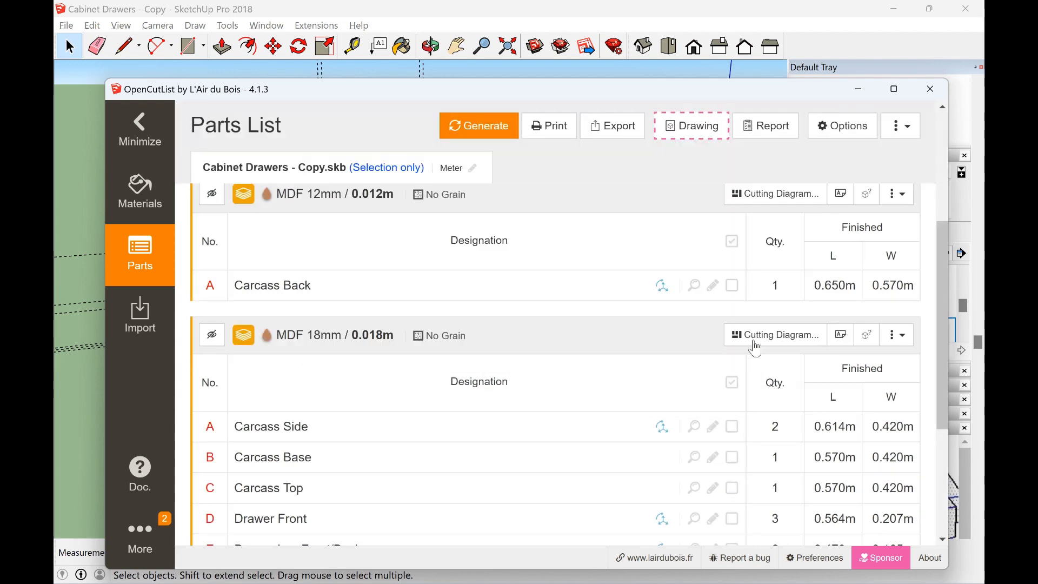
scroll(535, 373, "down", 12)
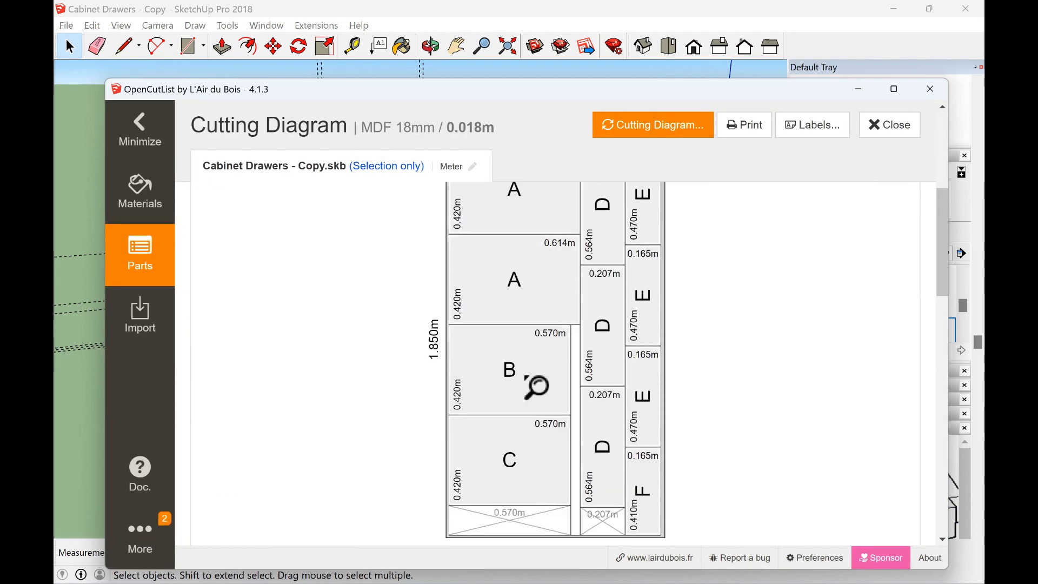
scroll(529, 383, "down", 5)
scroll(529, 383, "up", 7)
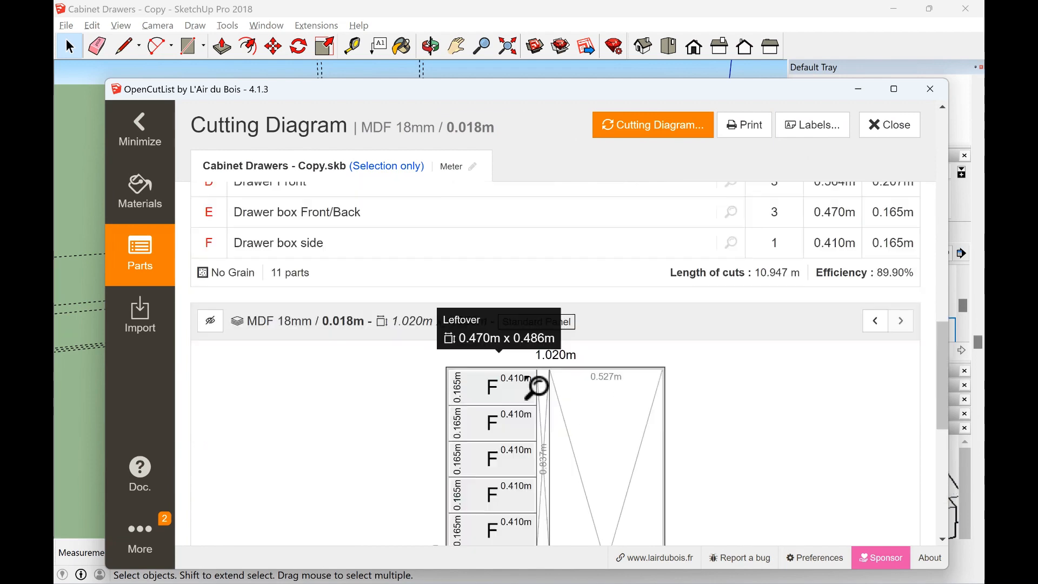
Examine both 1020mm x 1850mm panel layouts of the MDF 18mm cutting diagram, including leftovers, and return to the parts list
scroll(527, 384, "down", 9)
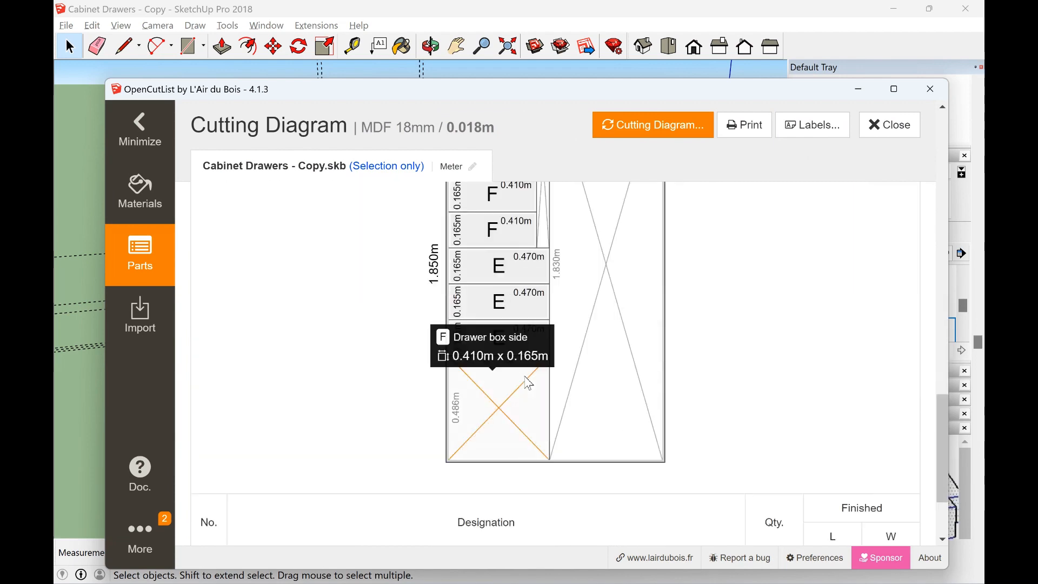
scroll(527, 384, "up", 9)
scroll(528, 384, "up", 10)
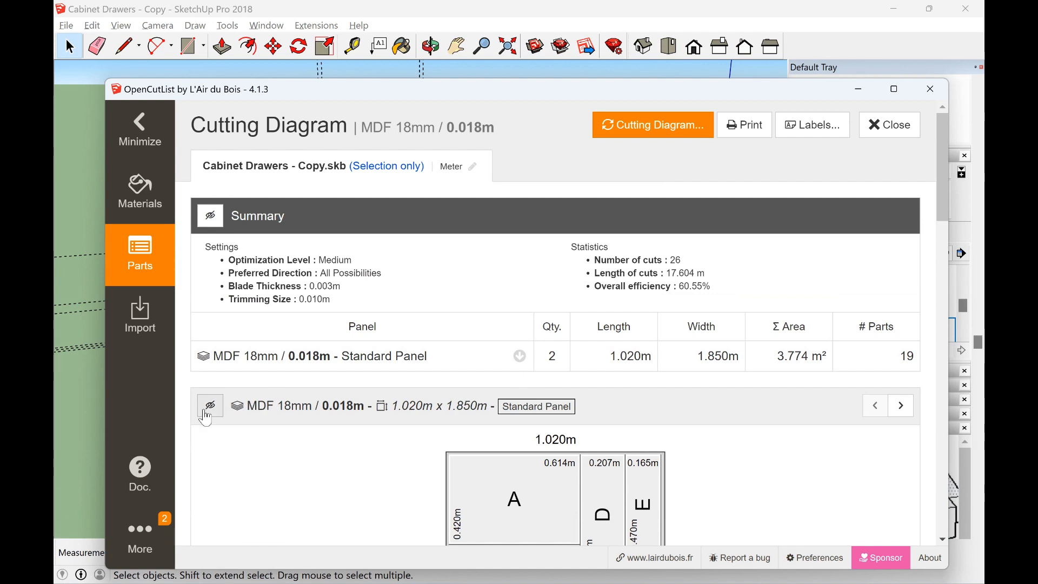
left_click(906, 415)
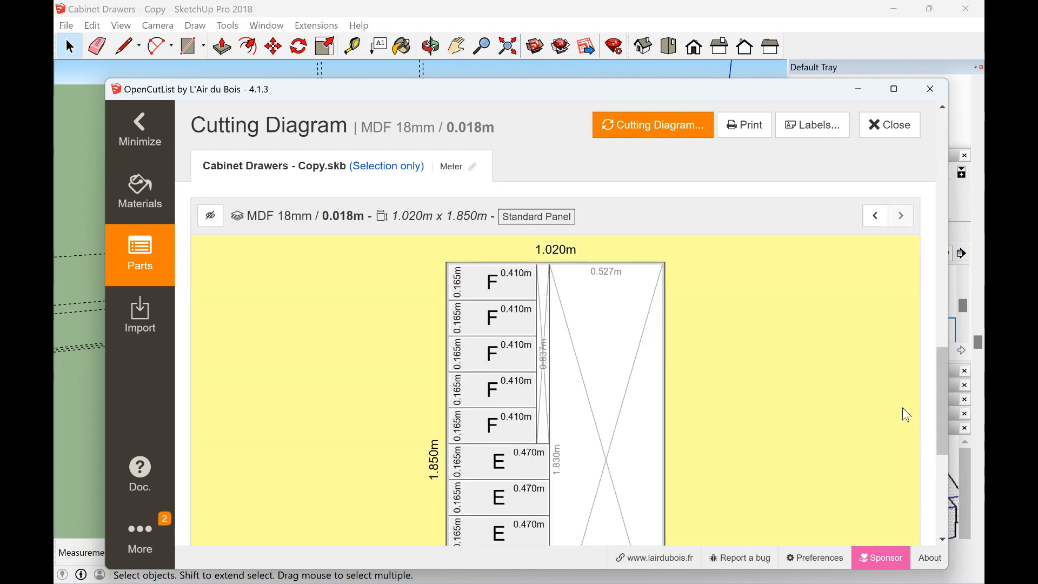
scroll(407, 331, "up", 10)
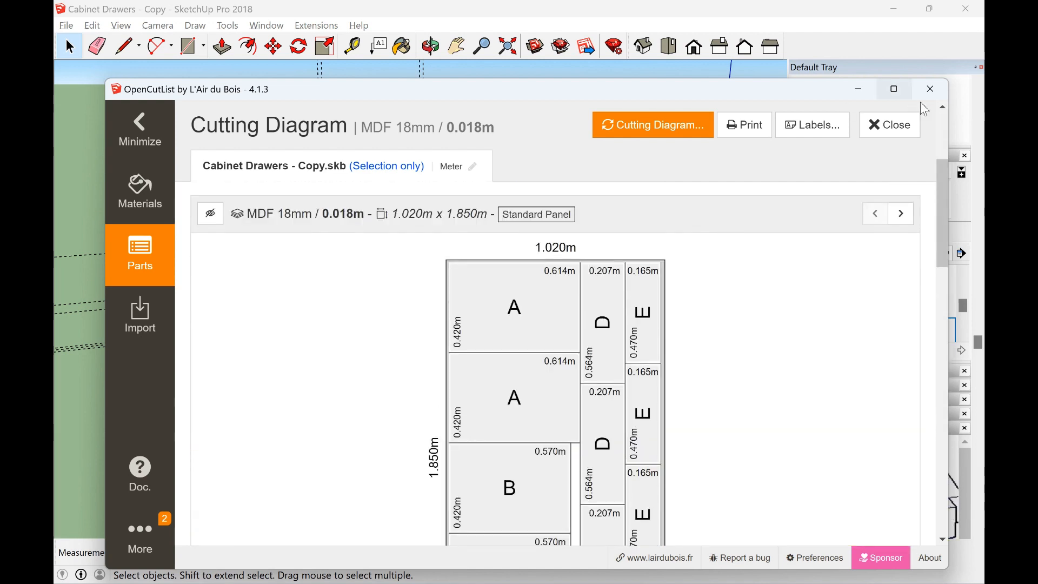
left_click(890, 125)
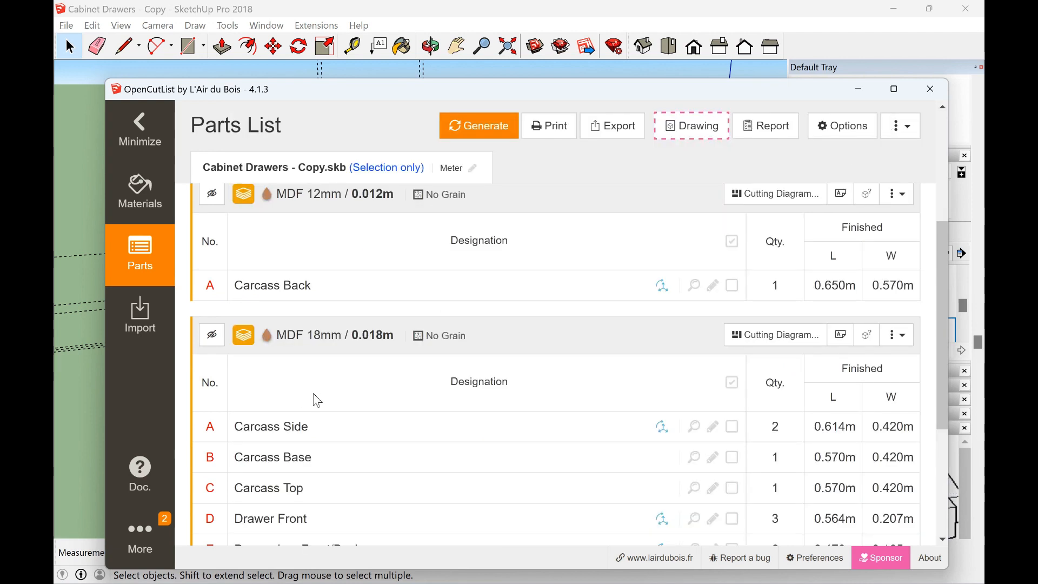
Generate the cutting diagram for the MDF 18mm group using the 2440mm x 1220mm standard panel
scroll(335, 388, "down", 3)
scroll(344, 385, "up", 3)
left_click(728, 344)
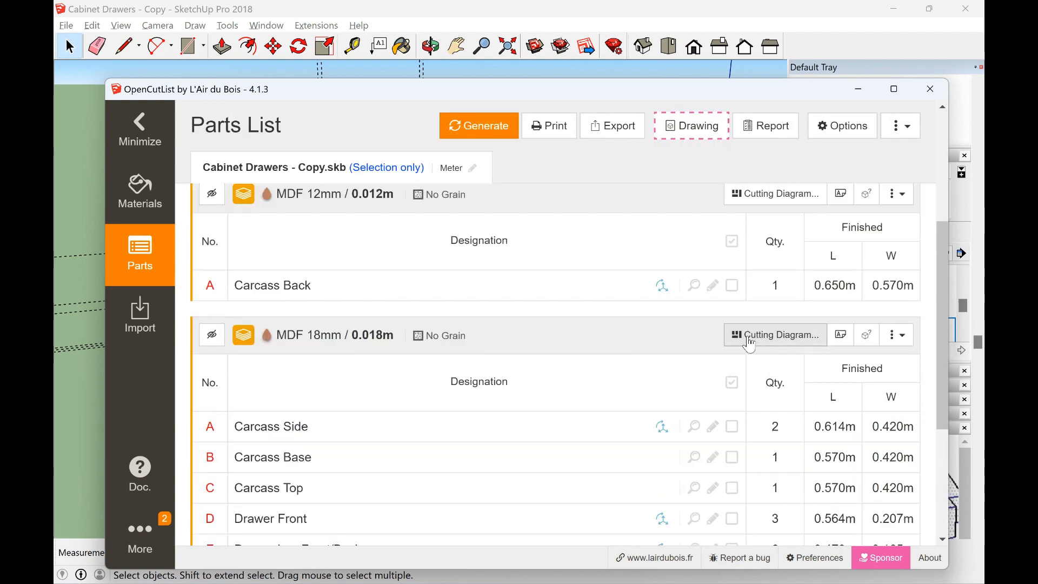
left_click(622, 238)
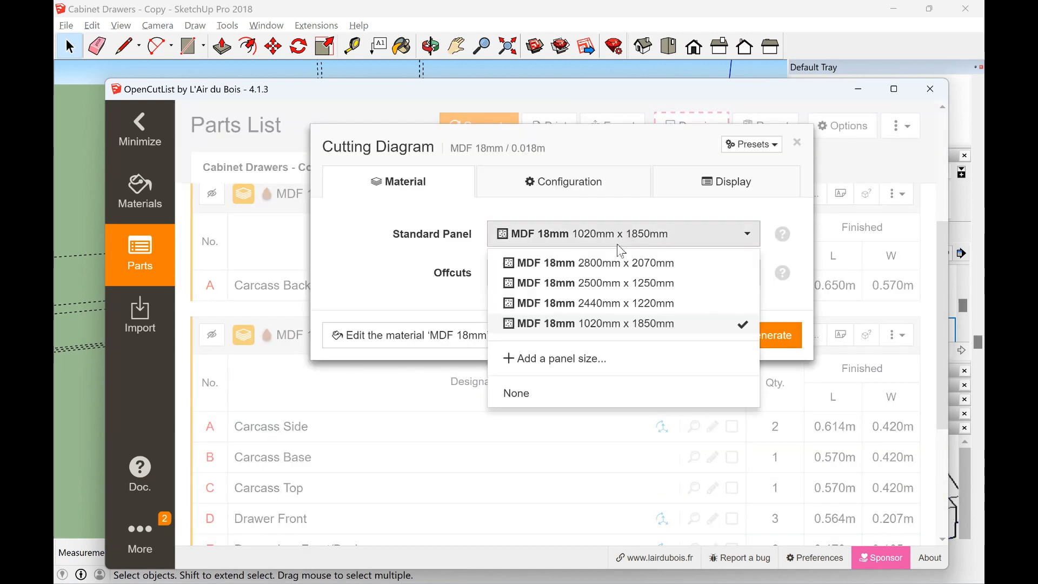
left_click(606, 302)
left_click(768, 331)
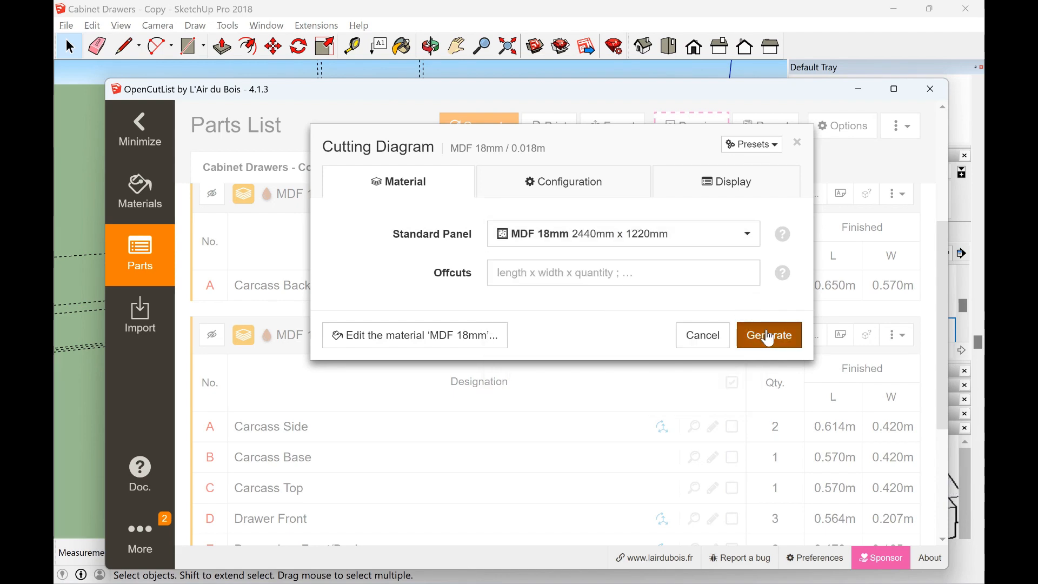
Examine the 2440mm x 1220mm cutting diagram's panel layout, parts table and summary statistics for MDF 18mm
scroll(593, 384, "down", 10)
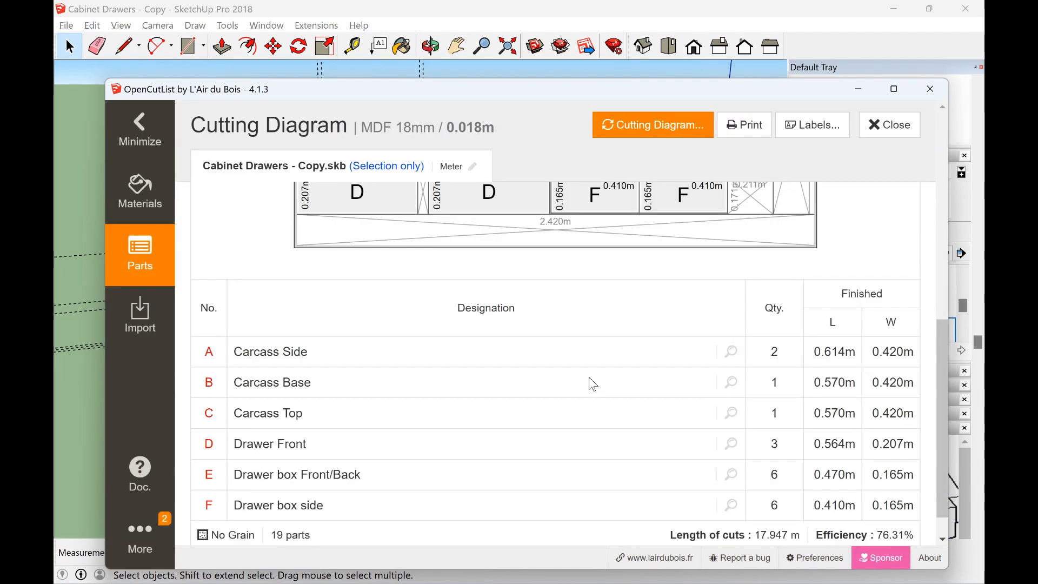
scroll(590, 383, "up", 5)
scroll(591, 384, "down", 2)
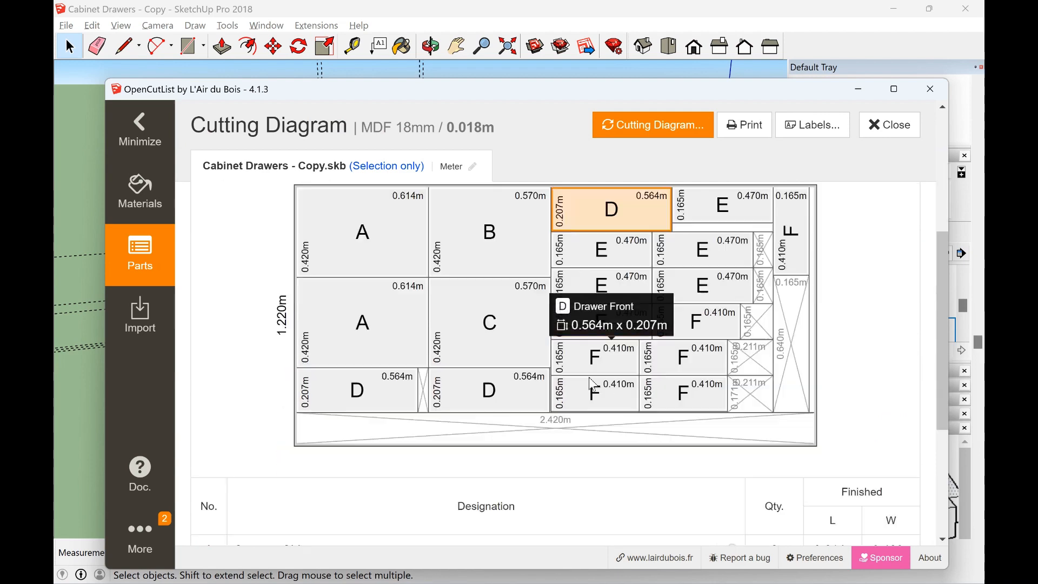
scroll(647, 377, "up", 1)
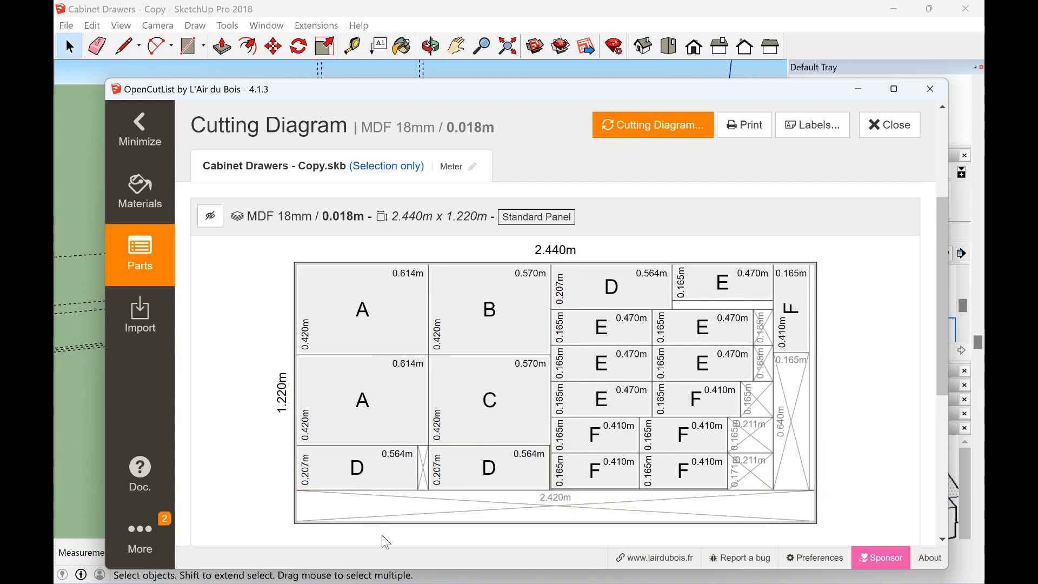
scroll(432, 373, "up", 3)
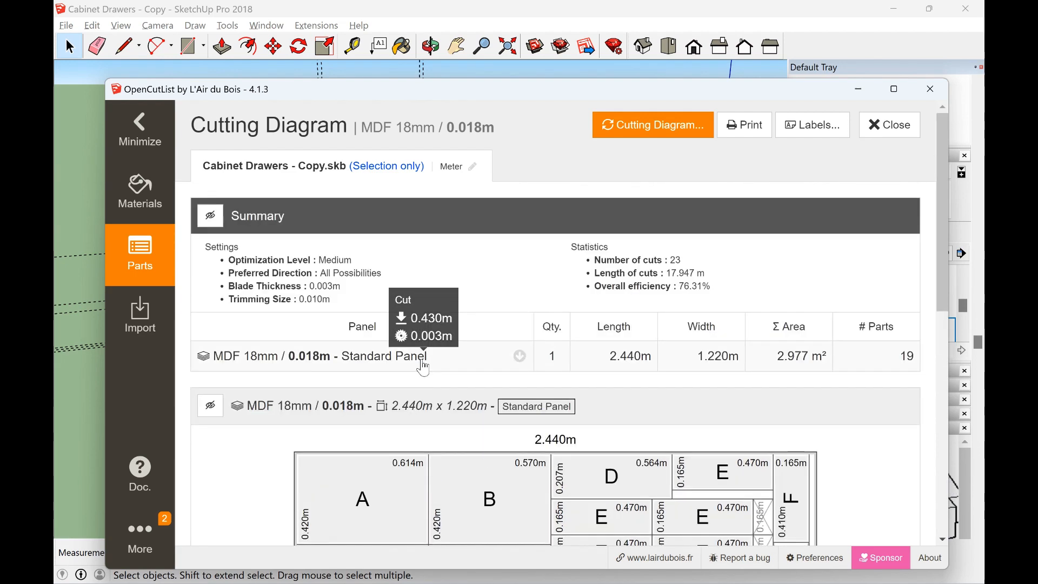
scroll(432, 373, "down", 4)
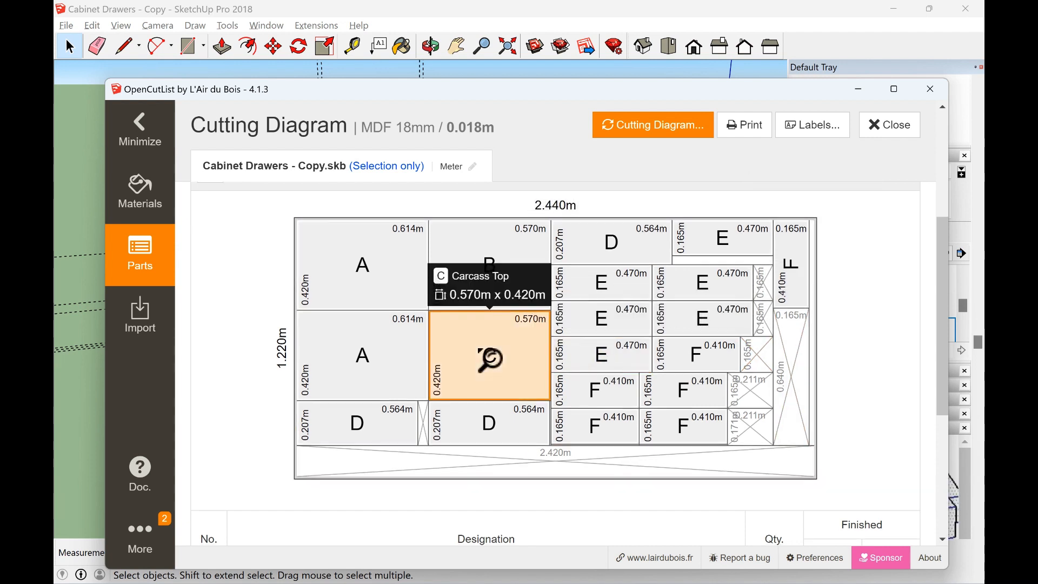
scroll(486, 354, "down", 4)
scroll(481, 357, "down", 1)
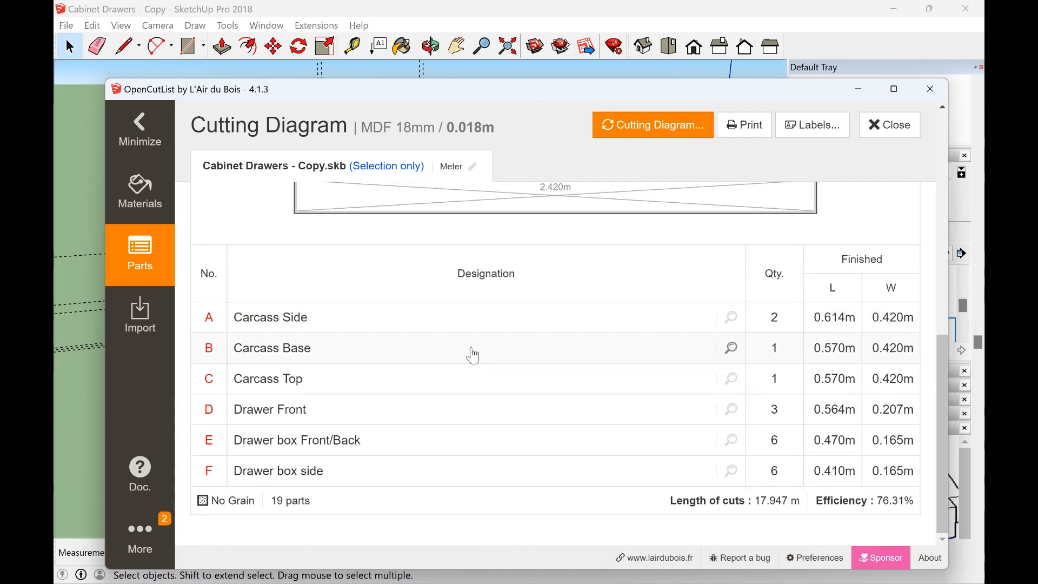
scroll(449, 357, "up", 10)
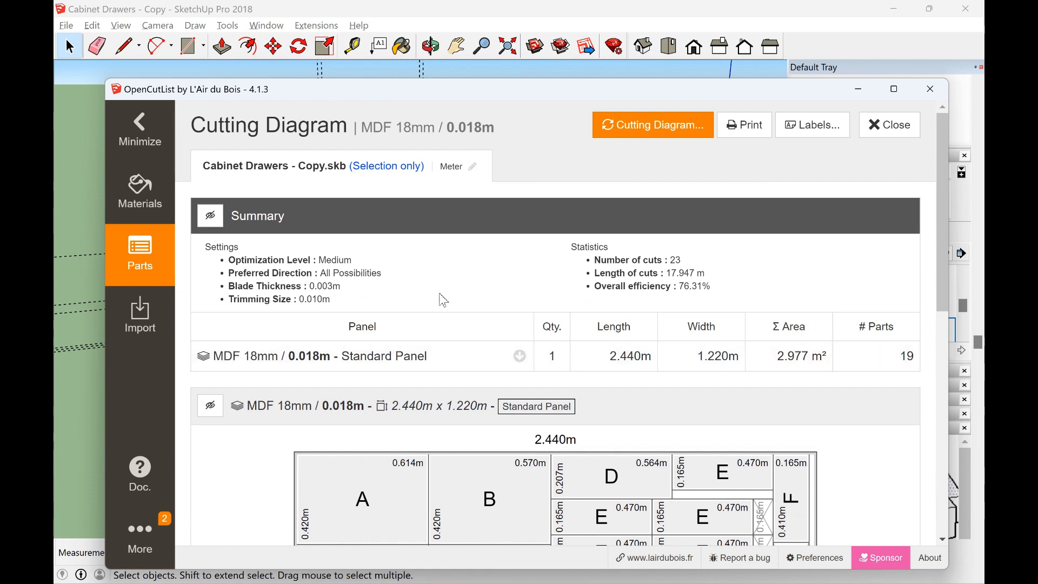
Preview the part label layout for the MDF 18mm group and close it without generating labels
left_click(820, 135)
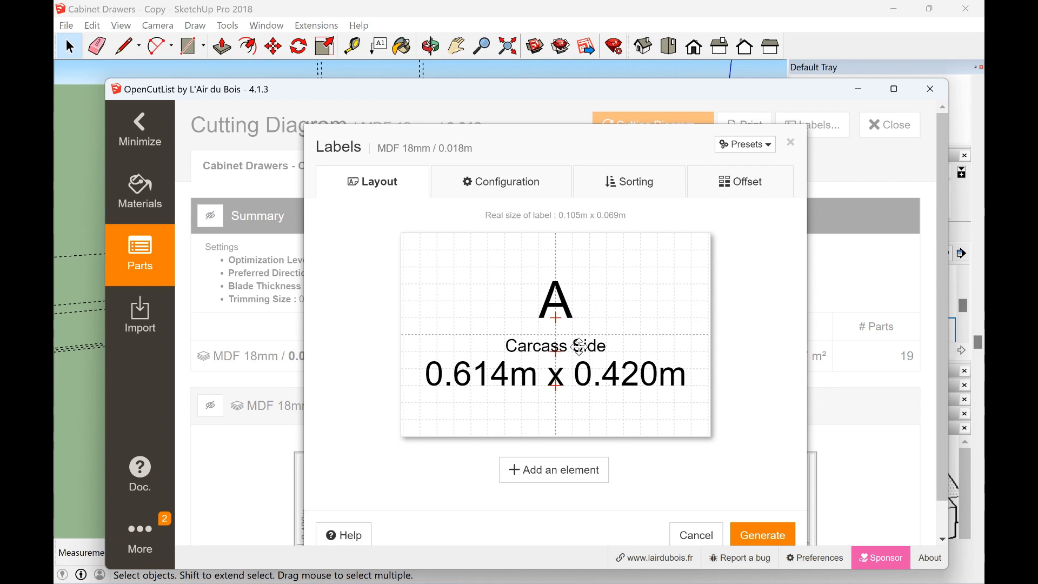
scroll(591, 391, "down", 1)
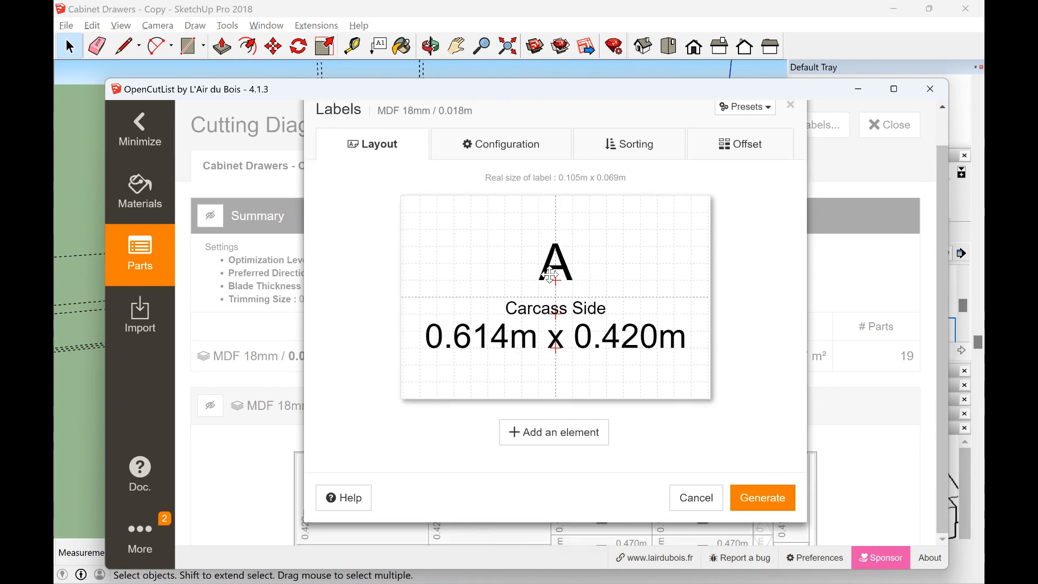
left_click(791, 106)
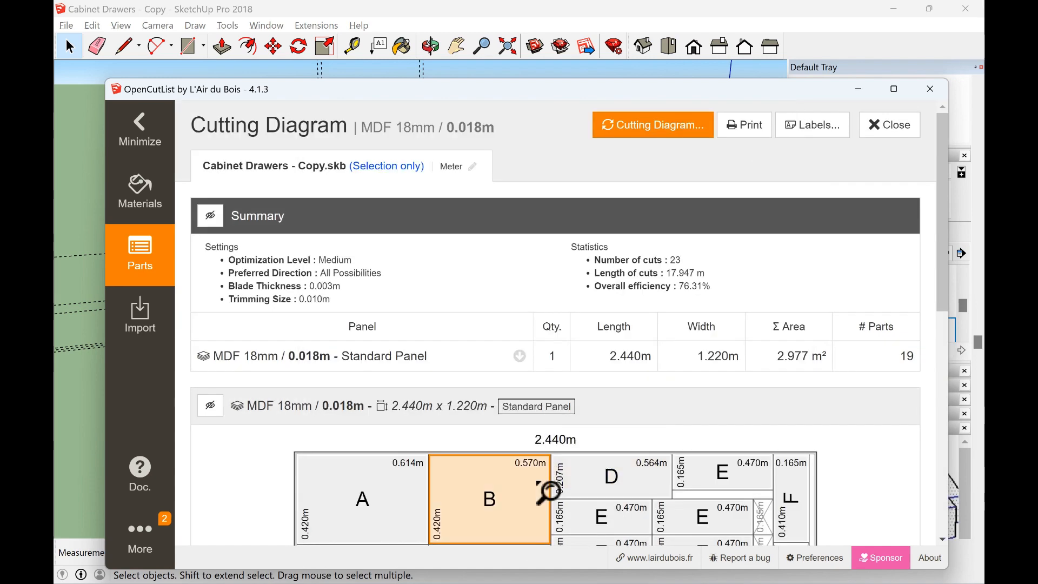
Check the placement of carcass and drawer parts on the MDF 18mm panel against the diagram's parts table
scroll(519, 490, "down", 3)
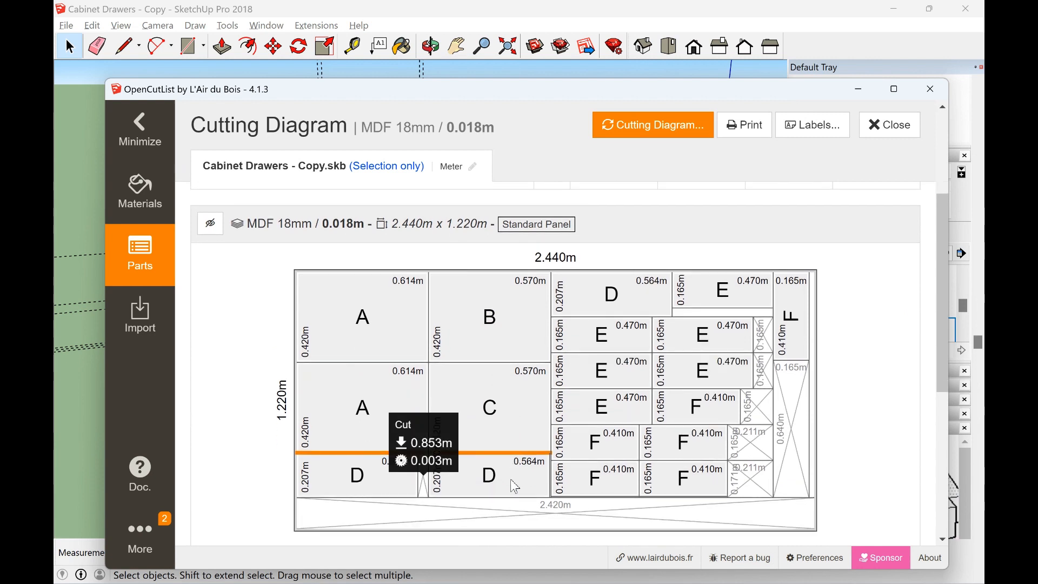
scroll(515, 486, "down", 1)
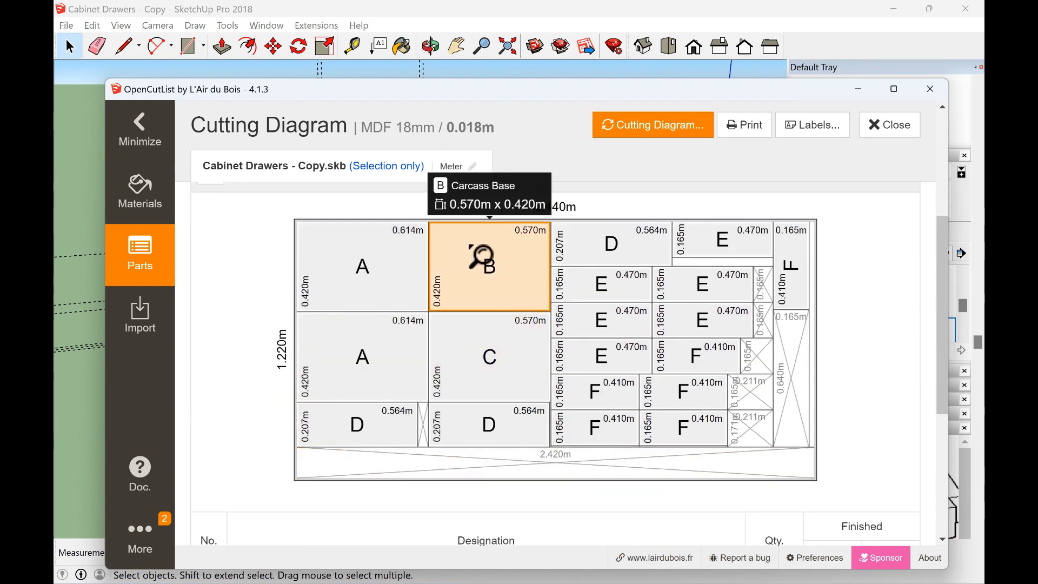
scroll(475, 255, "down", 3)
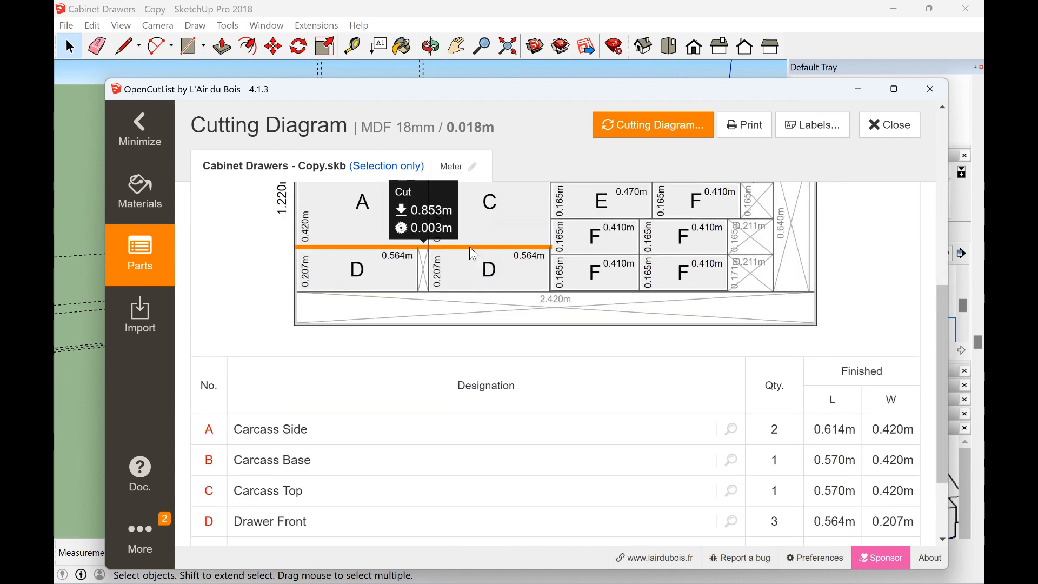
scroll(474, 254, "down", 2)
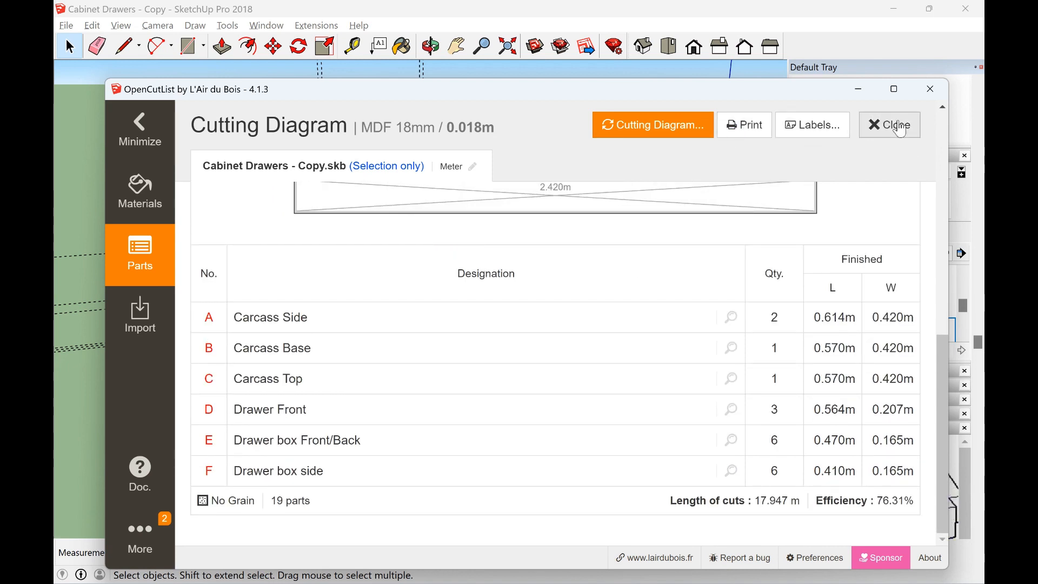
scroll(638, 266, "up", 4)
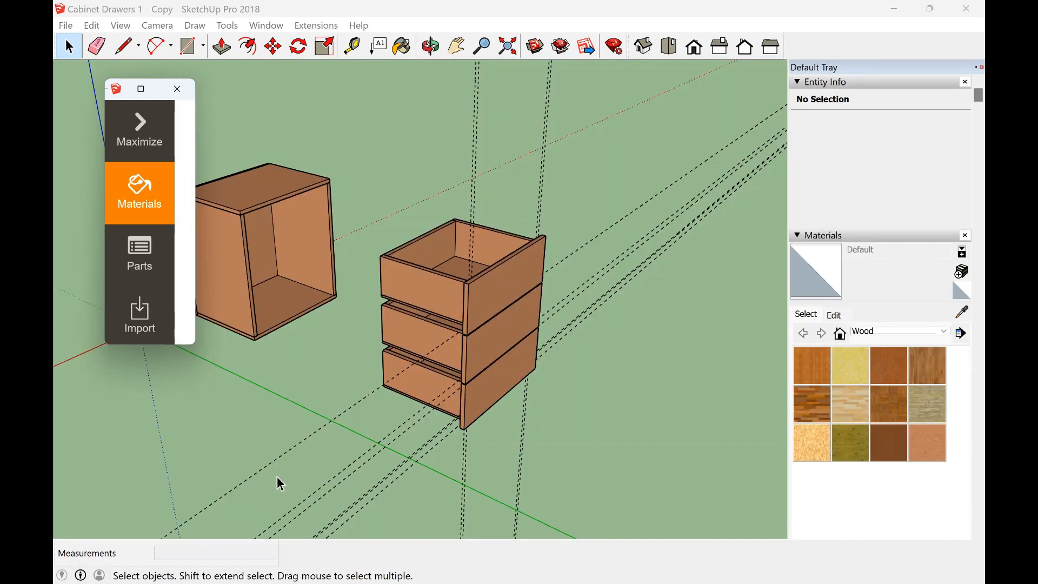
Inspect the MDF 18mm material's standard thicknesses and panel sizes in Cabinet Drawers 1 - Copy without applying changes
left_click(150, 214)
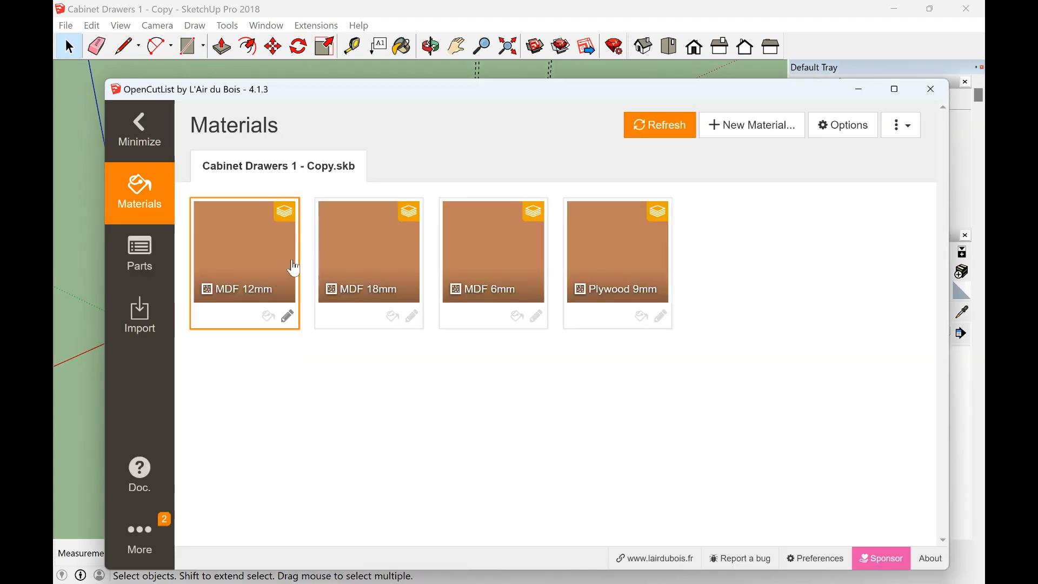
left_click(366, 257)
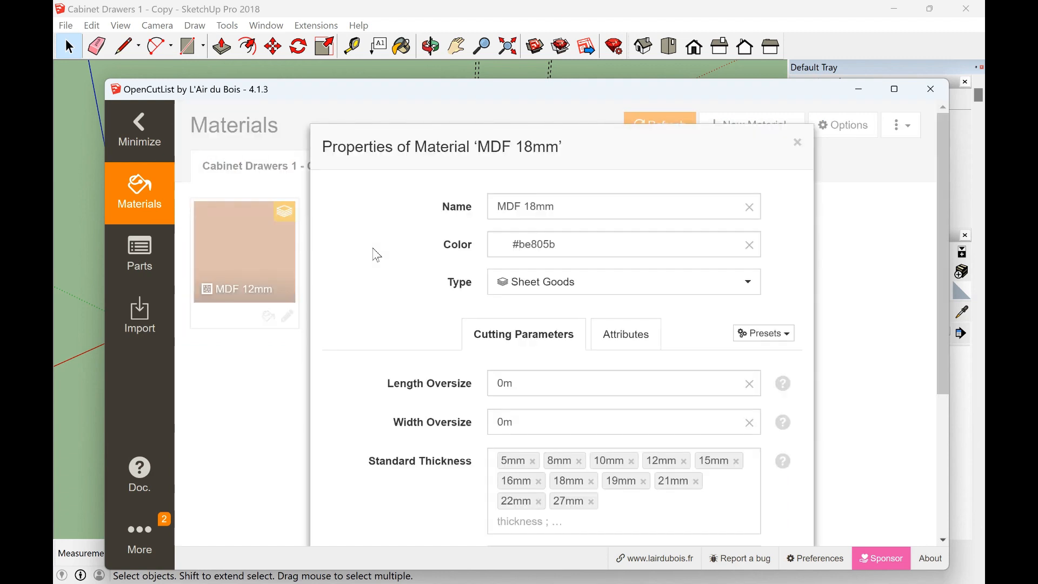
scroll(638, 422, "down", 3)
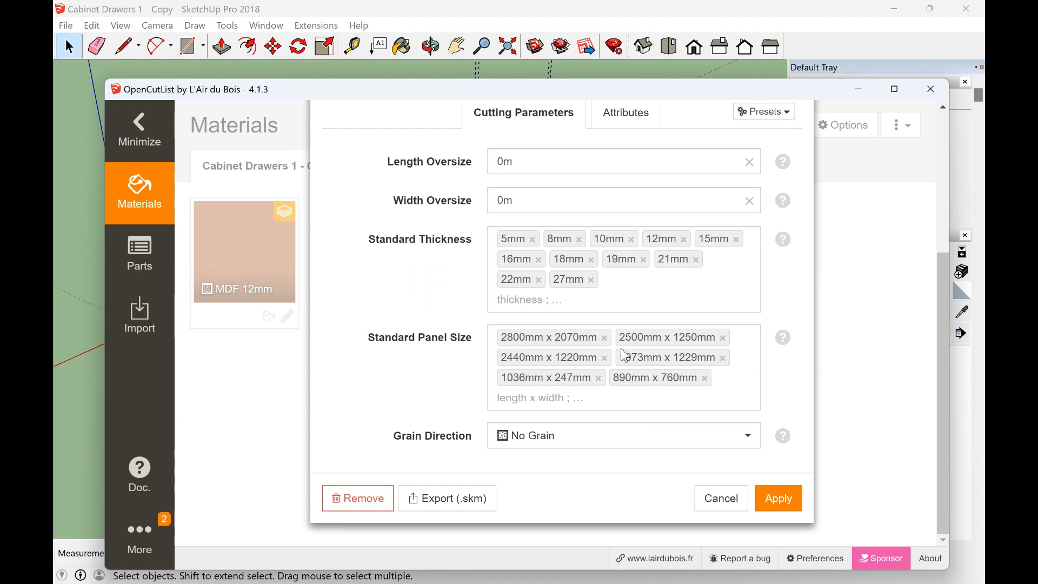
left_click(733, 503)
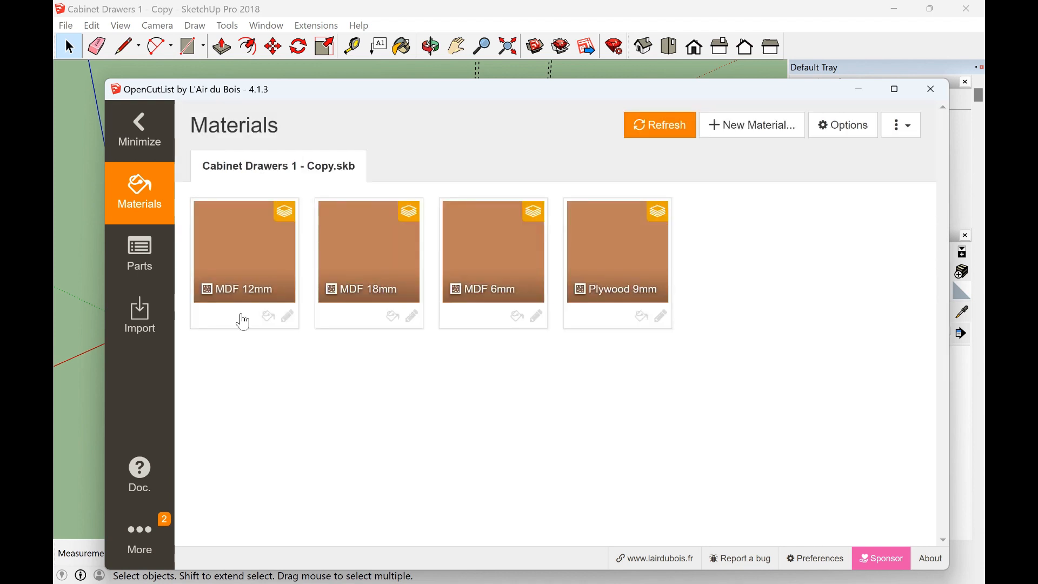
Generate the parts list for Cabinet Drawers 1 - Copy and review its material groups
left_click(141, 269)
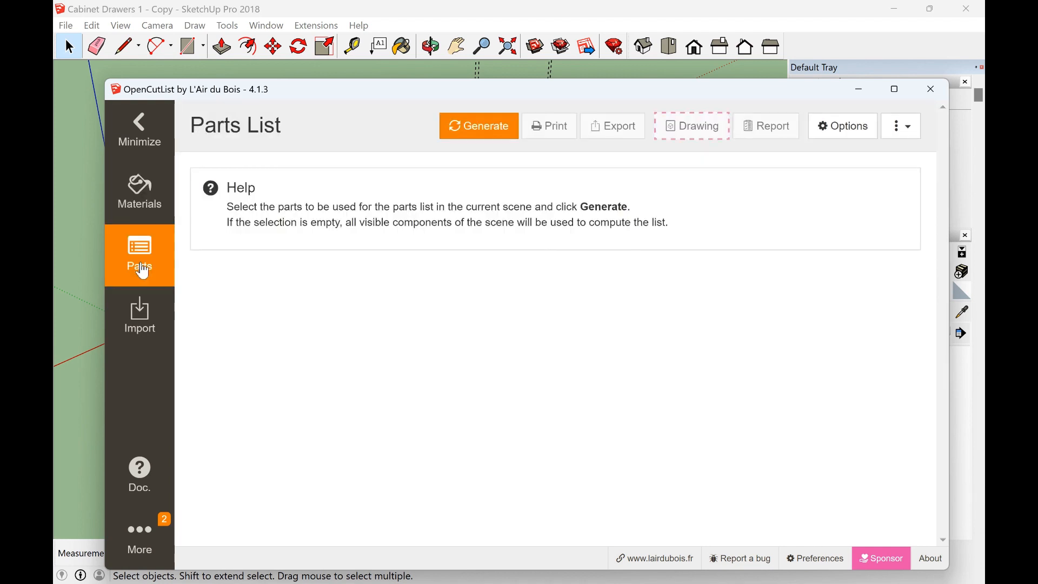
left_click(468, 135)
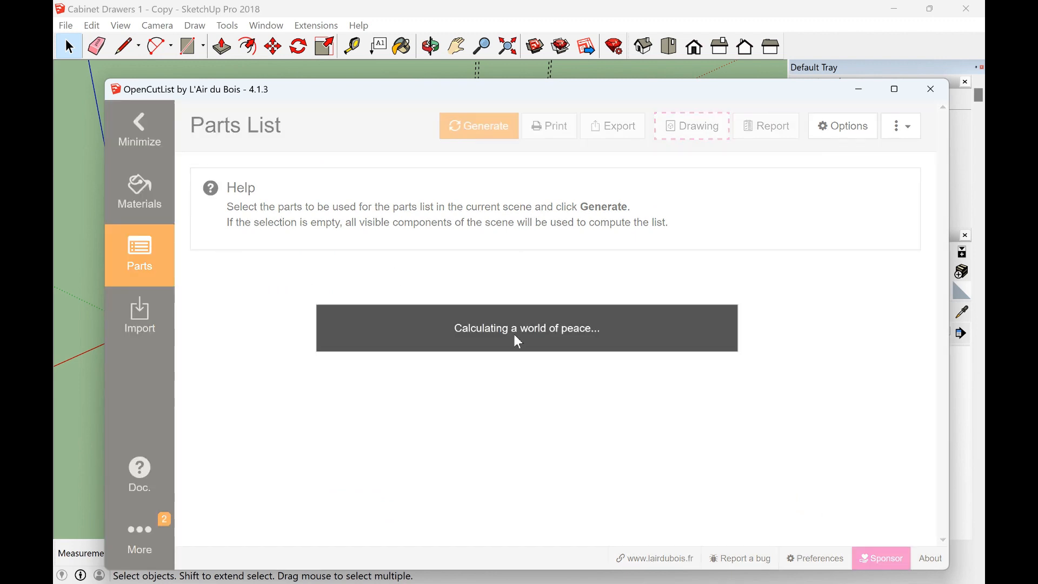
scroll(444, 417, "down", 3)
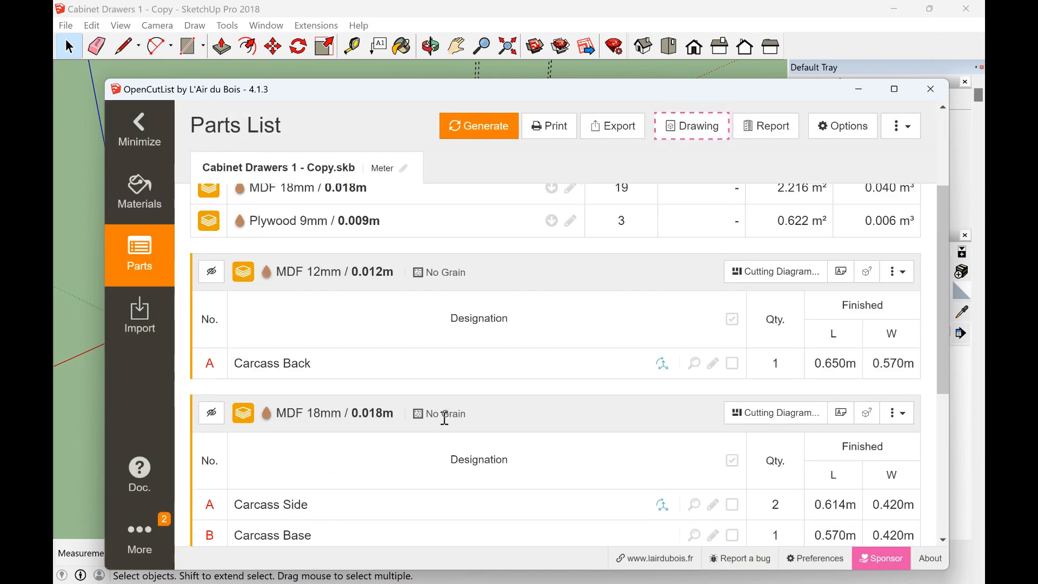
scroll(424, 417, "down", 4)
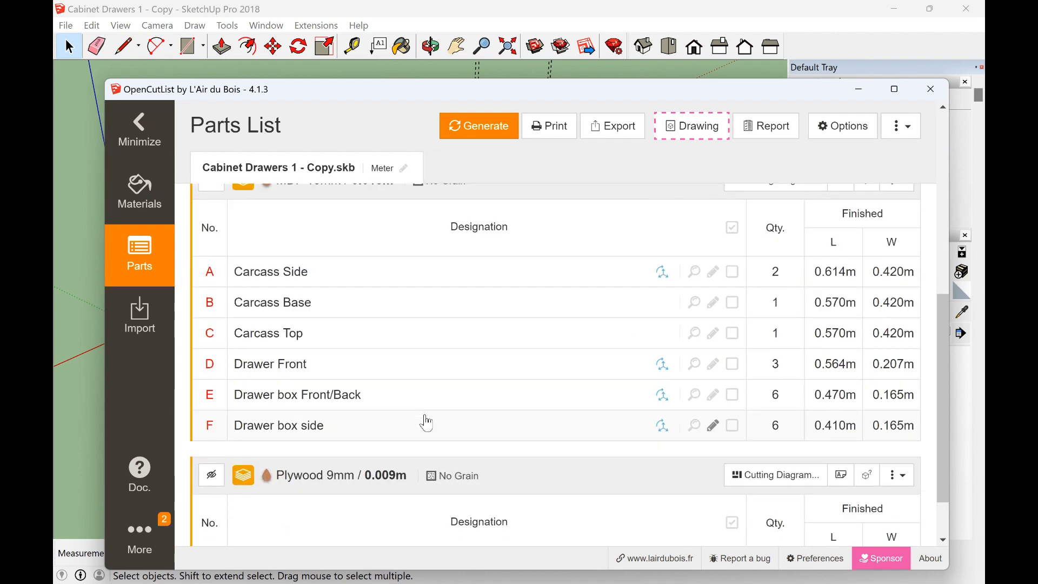
Set up a cutting diagram for the MDF 18mm group with the 2440mm x 1220mm standard panel
scroll(427, 423, "up", 2)
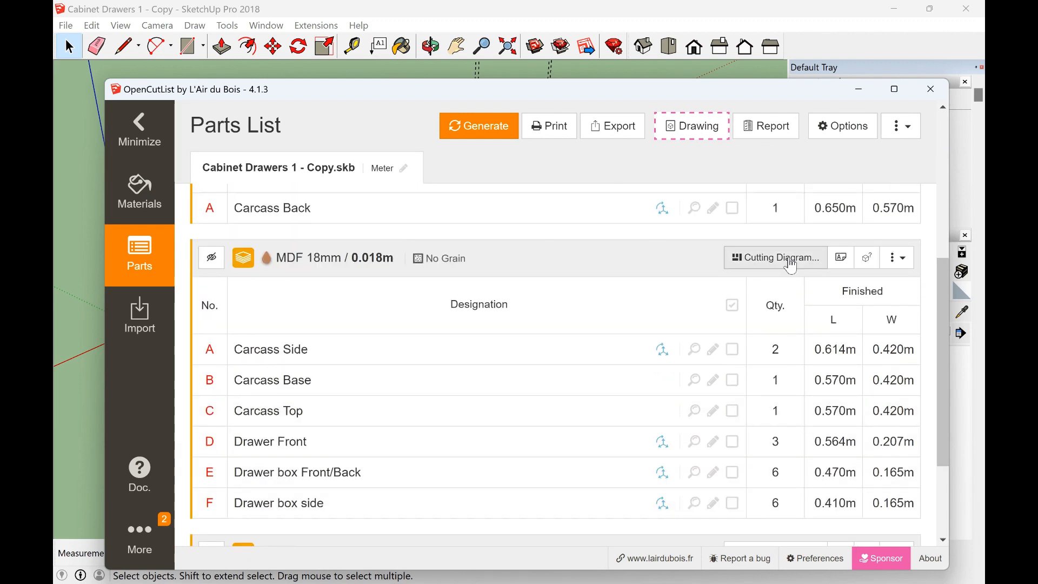
left_click(791, 265)
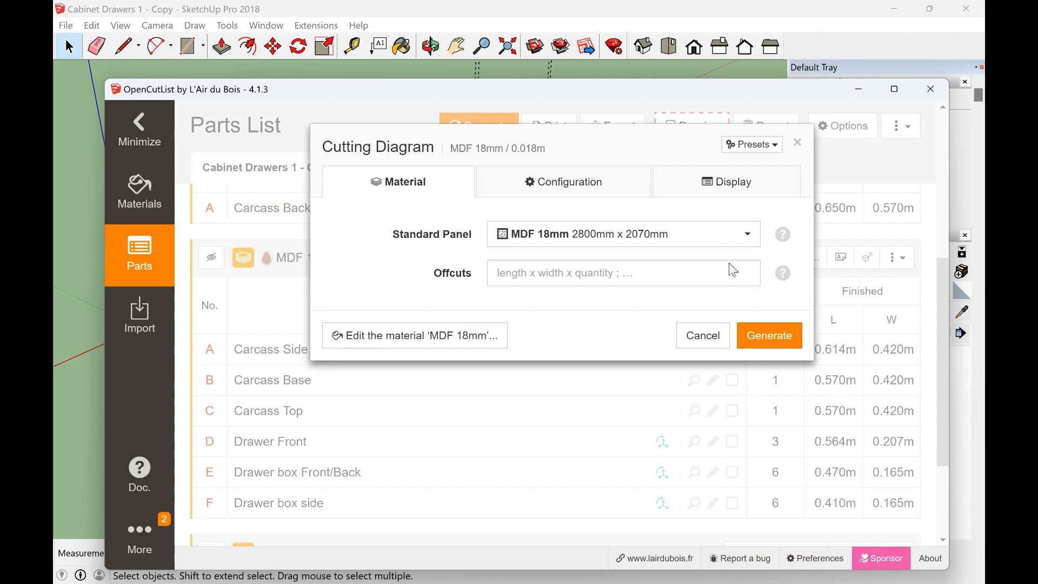
left_click(634, 244)
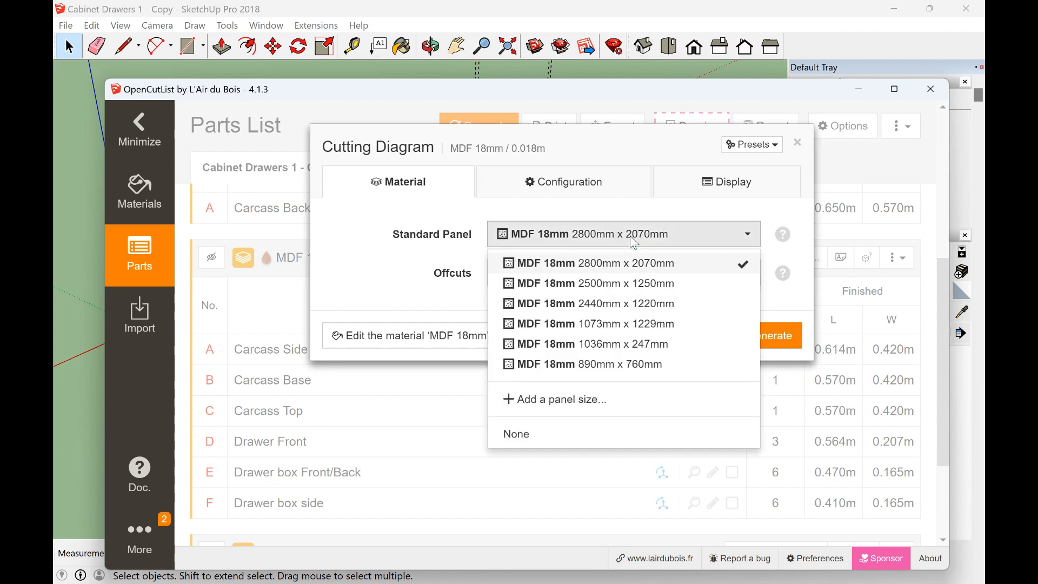
left_click(625, 307)
Add one 1073mm x 580mm offcut and generate the MDF 18mm cutting diagram
left_click(559, 276)
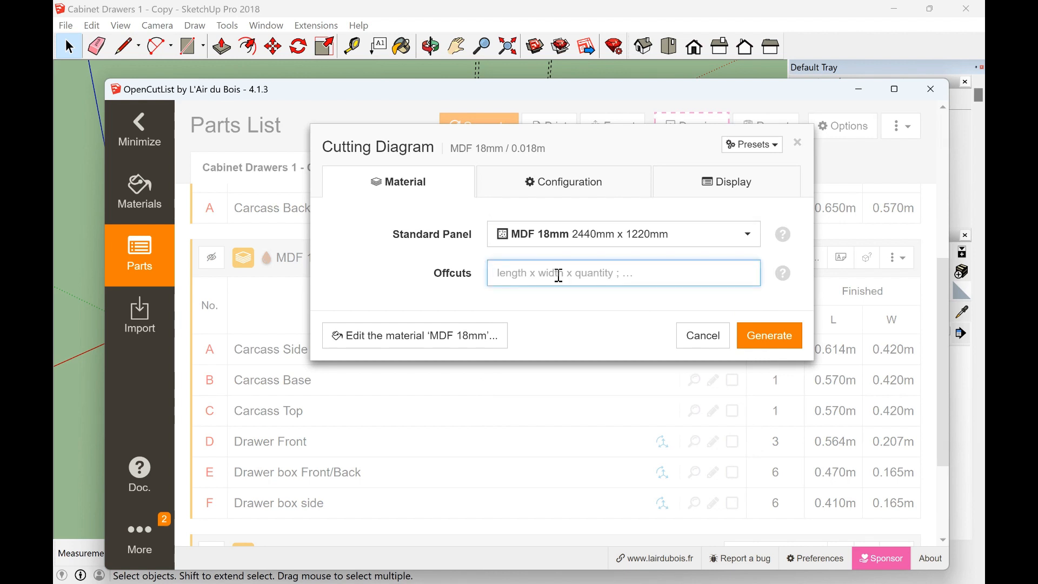
type("1073mm x 580mm x 1")
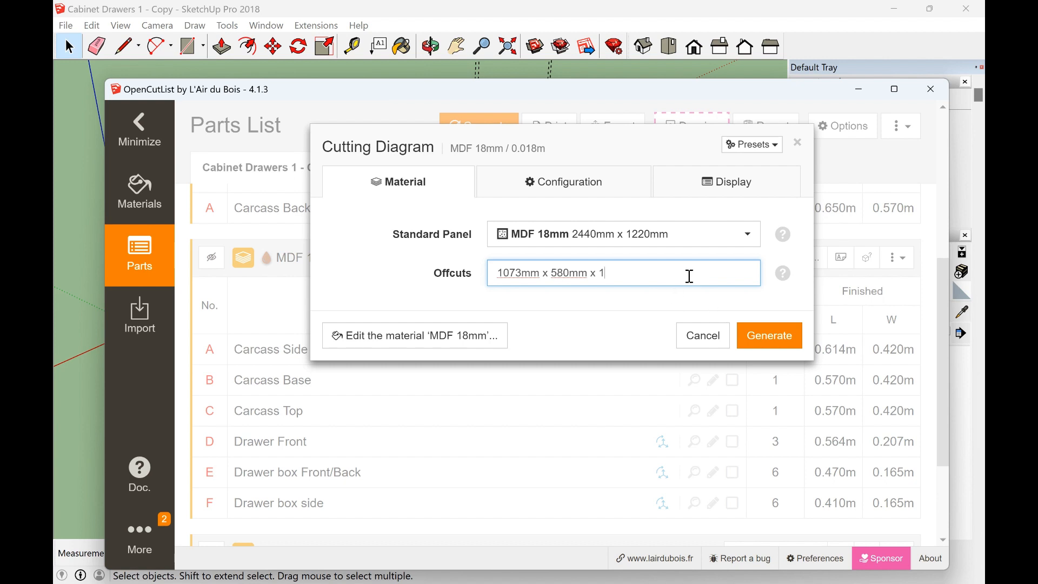
key("Return")
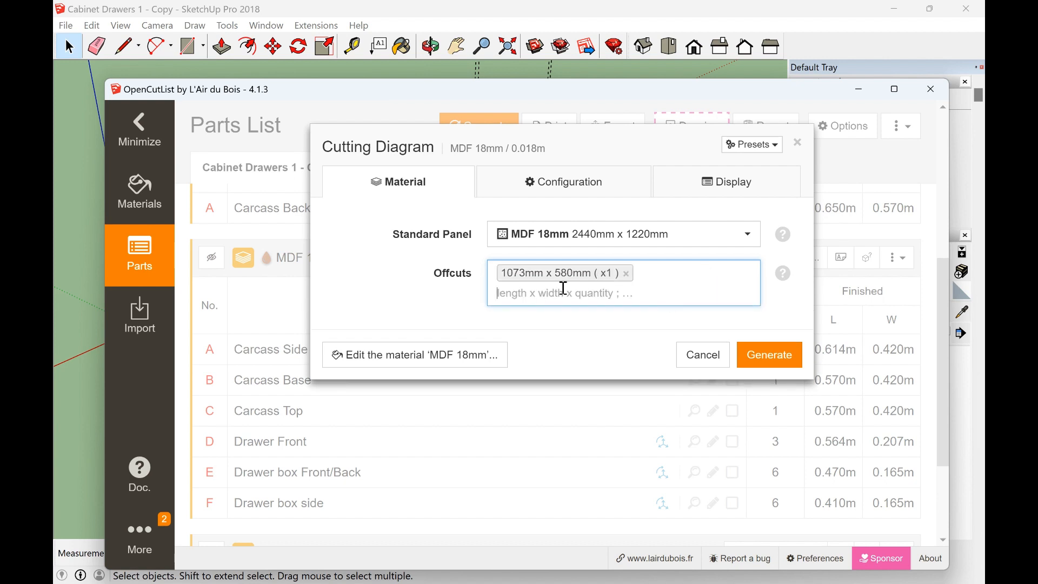
left_click(768, 358)
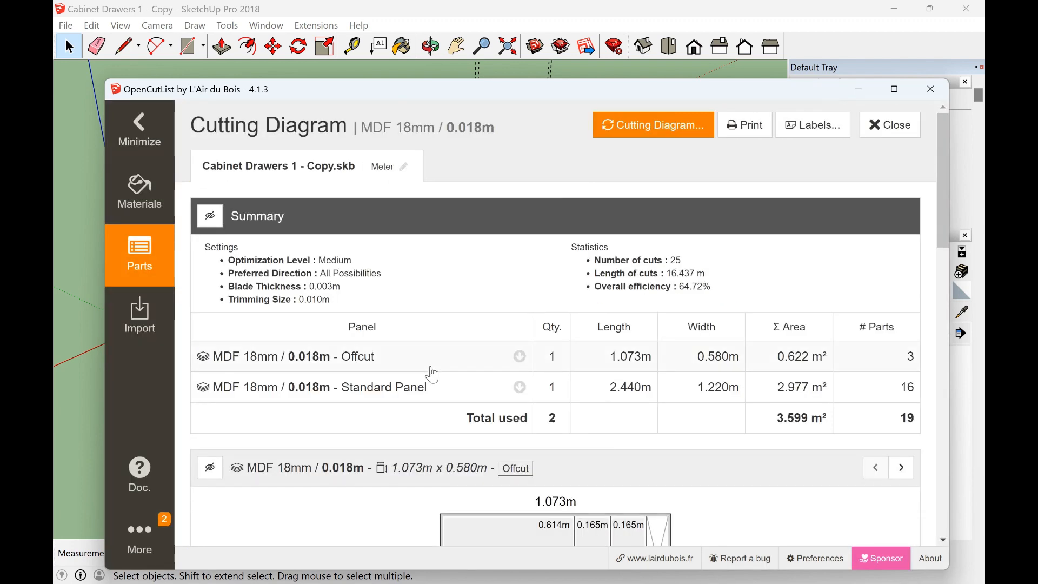
Examine the MDF 18mm diagram's summary and how the parts are laid out on the offcut and the standard panel
scroll(430, 371, "down", 3)
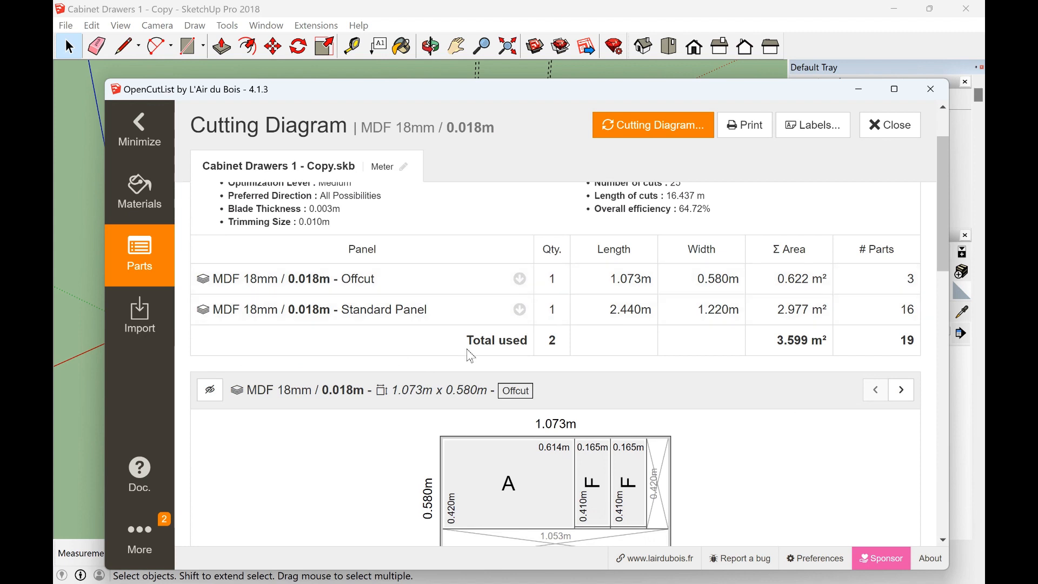
scroll(578, 420, "down", 9)
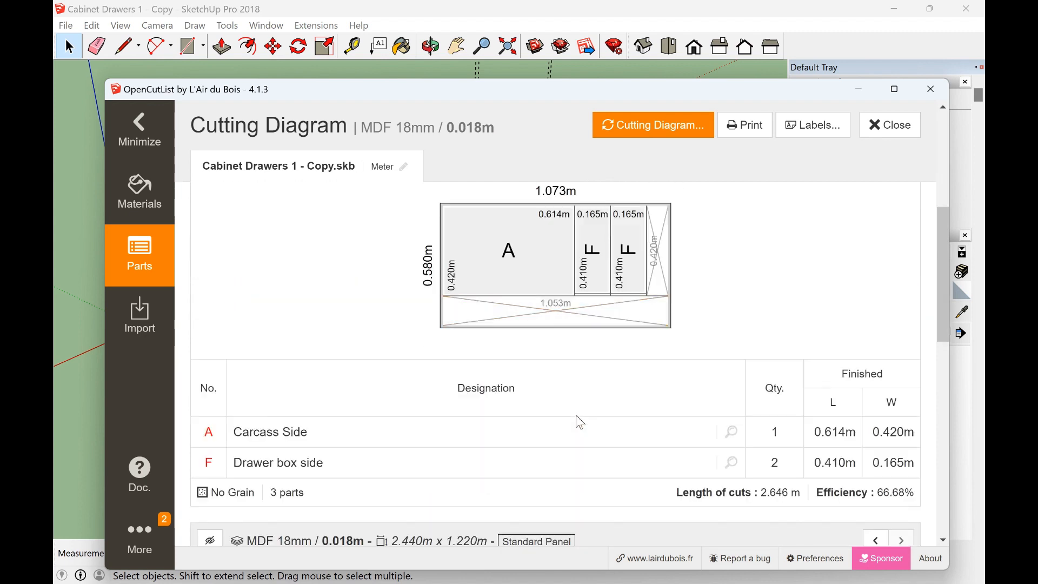
scroll(660, 344, "down", 7)
scroll(654, 344, "up", 2)
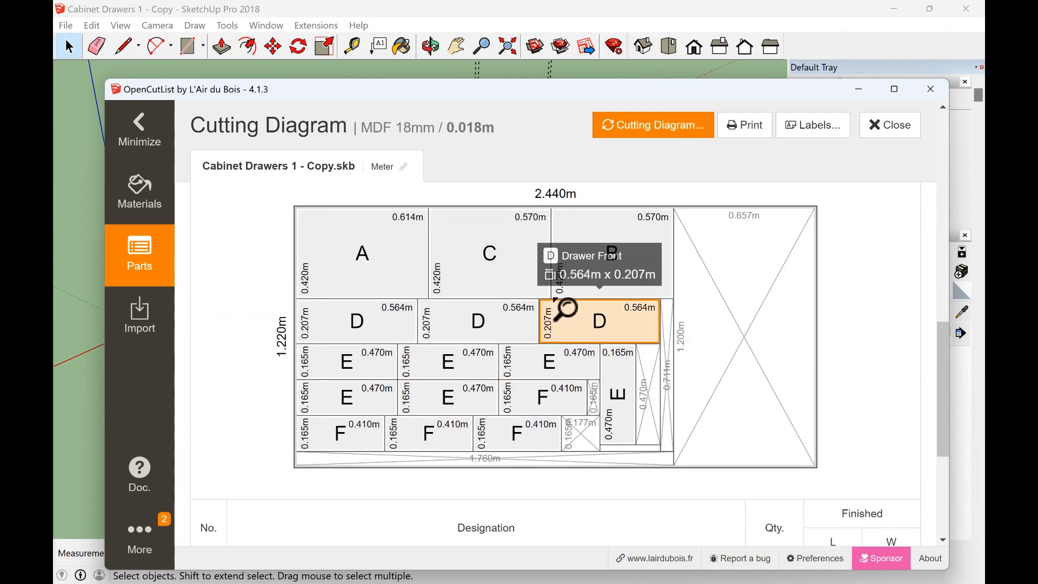
scroll(556, 306, "up", 5)
scroll(557, 306, "down", 5)
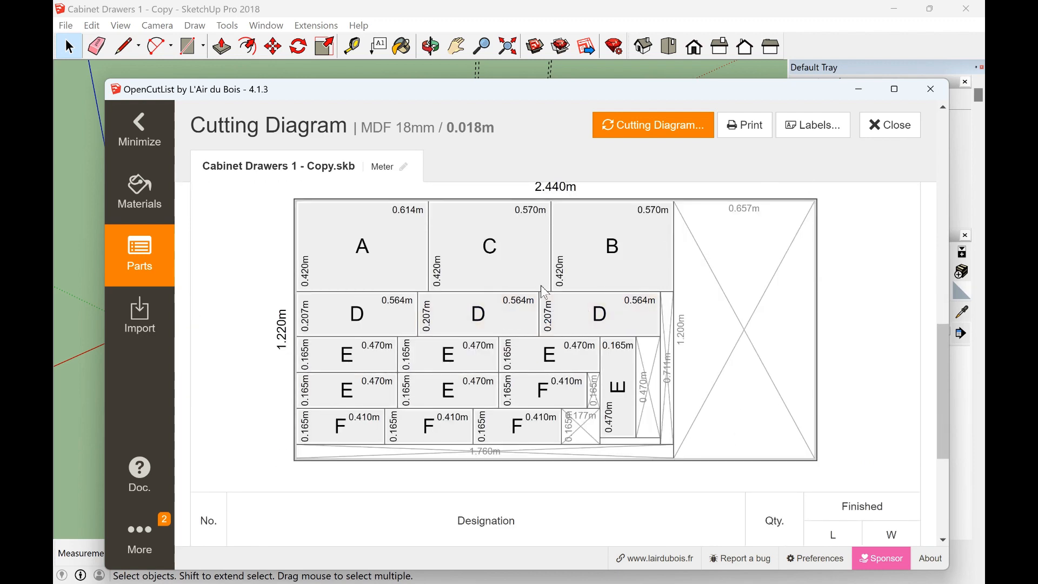
scroll(550, 303, "down", 3)
scroll(552, 296, "up", 20)
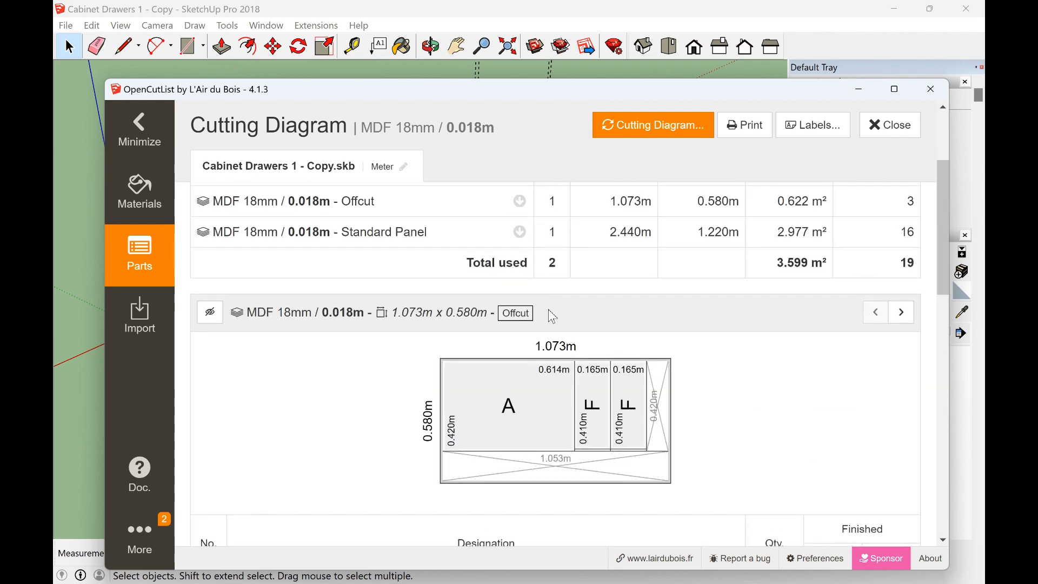